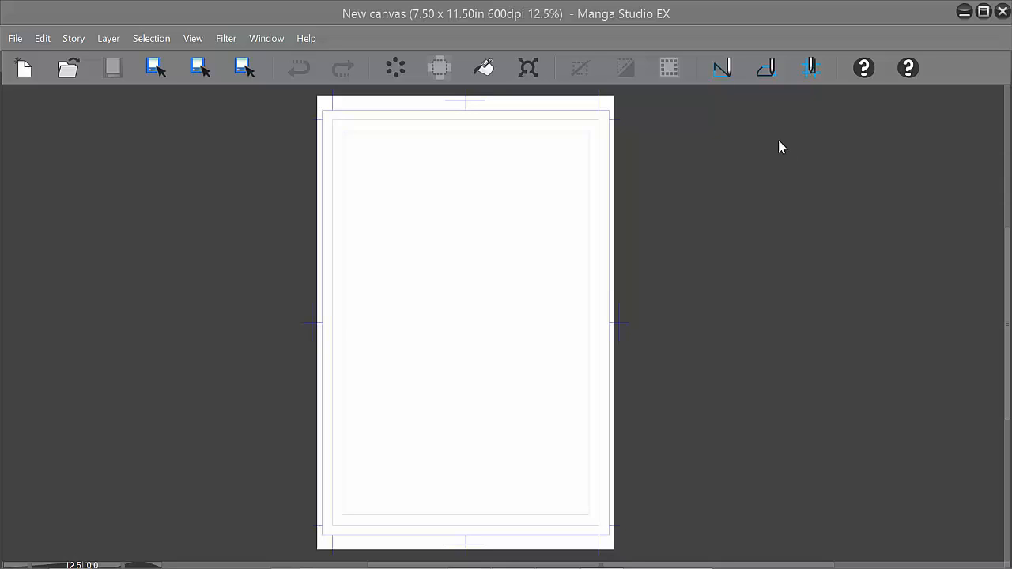
Step: Sketch the head's circle and tapered jaw in thin lines near the upper-left corner of the page
click(734, 191)
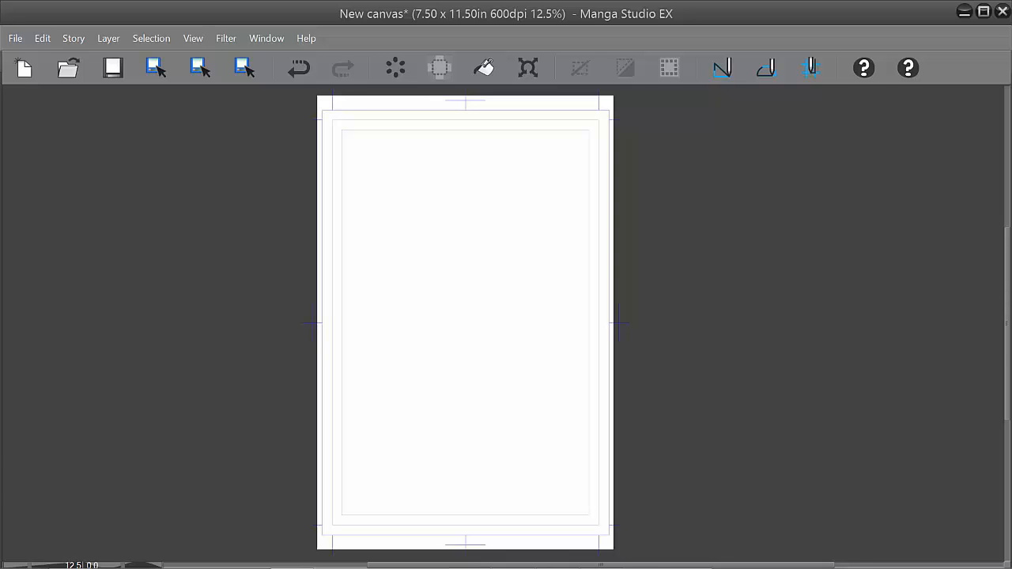
scroll(613, 192, up, 2)
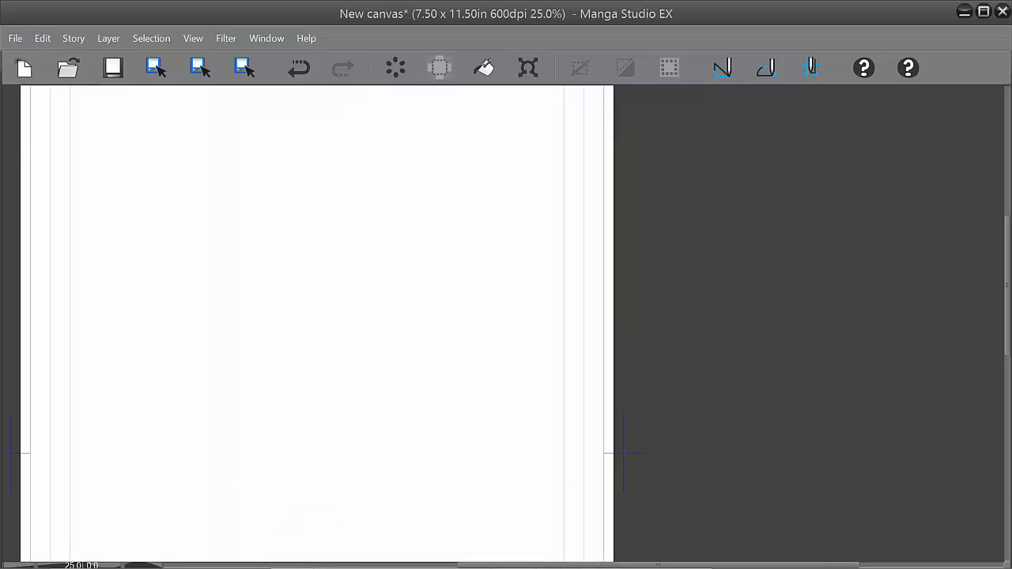
drag(373, 237, 535, 277)
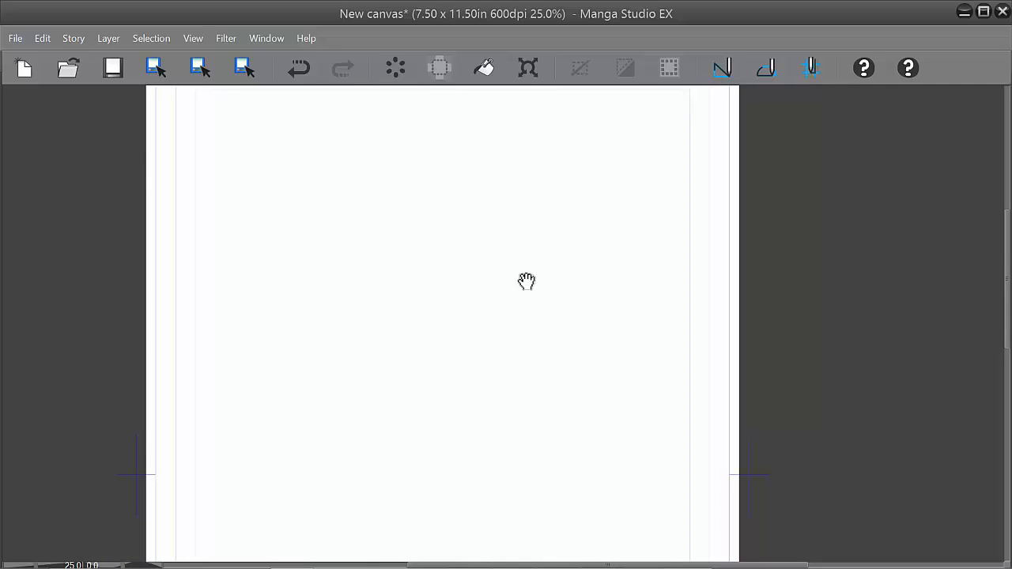
drag(373, 169, 387, 210)
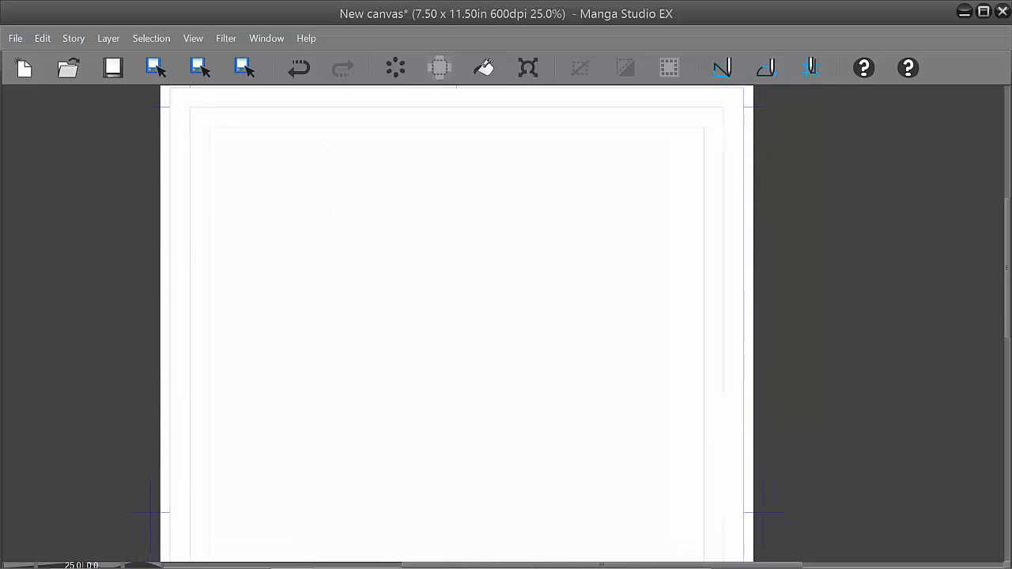
mouse_move(305, 171)
mouse_down()
mouse_move(334, 264)
mouse_move(302, 161)
mouse_move(281, 172)
mouse_move(360, 193)
mouse_up()
mouse_move(255, 229)
mouse_down()
mouse_move(269, 301)
mouse_move(296, 306)
mouse_move(280, 309)
mouse_move(298, 314)
mouse_move(344, 275)
mouse_up()
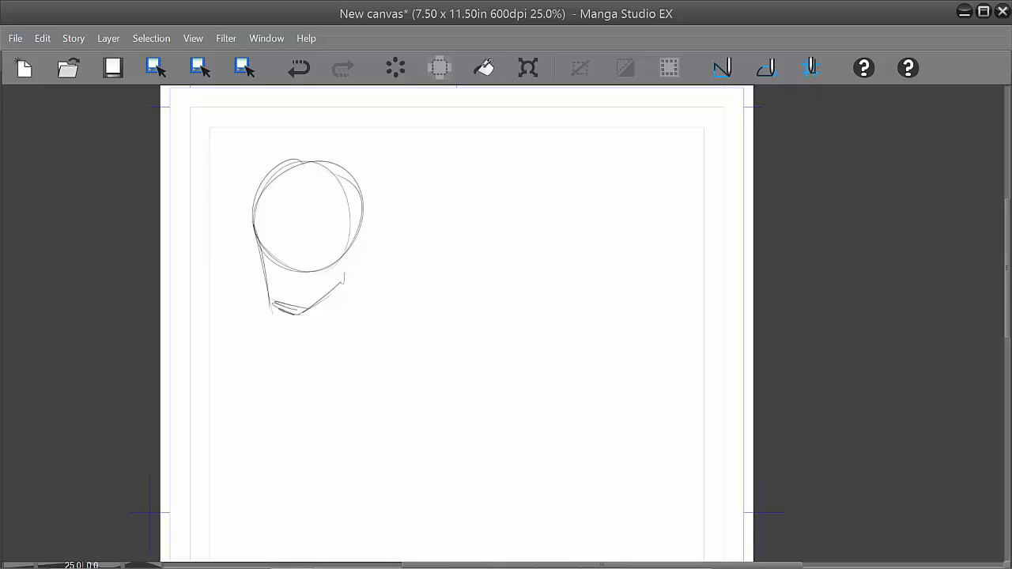
Step: Sketch the ear at the back of the jaw and rough in the neck lines beneath the head
mouse_move(345, 237)
mouse_down()
mouse_move(346, 269)
mouse_move(372, 321)
mouse_up()
drag(354, 258, 373, 325)
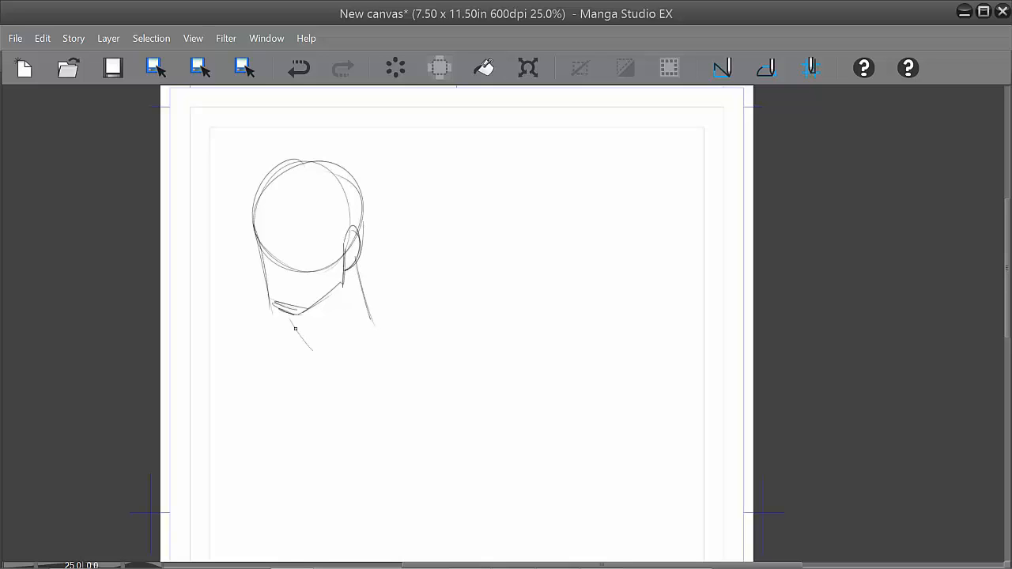
drag(343, 284, 318, 355)
drag(291, 314, 320, 360)
mouse_move(351, 261)
mouse_down()
mouse_move(372, 328)
mouse_move(349, 351)
mouse_up()
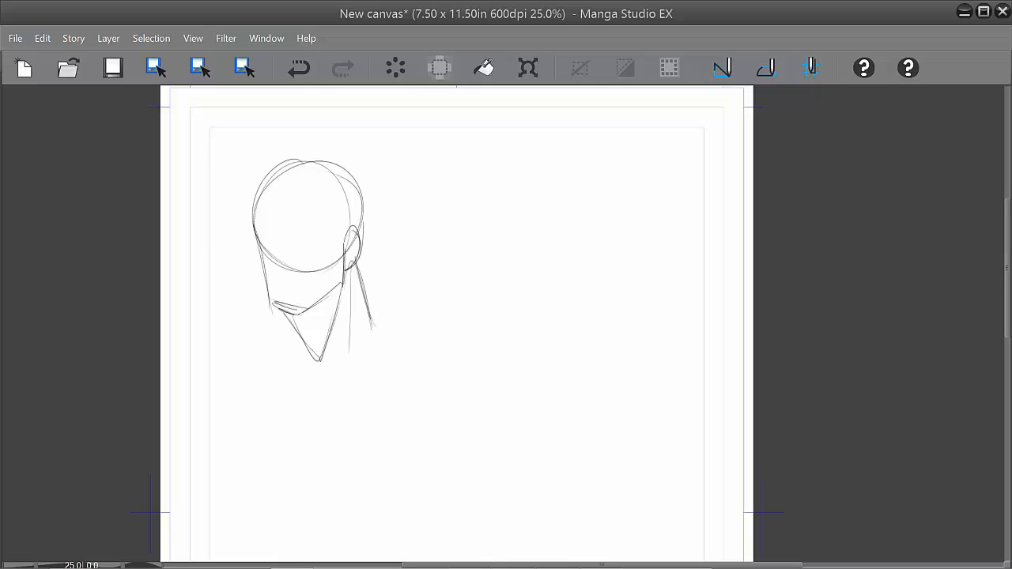
Step: Add the vertical centre line, the eye, nose and mouth guidelines, and the curved side plane of the head
mouse_move(276, 193)
mouse_down()
mouse_move(279, 267)
mouse_move(316, 250)
mouse_up()
drag(258, 266, 276, 278)
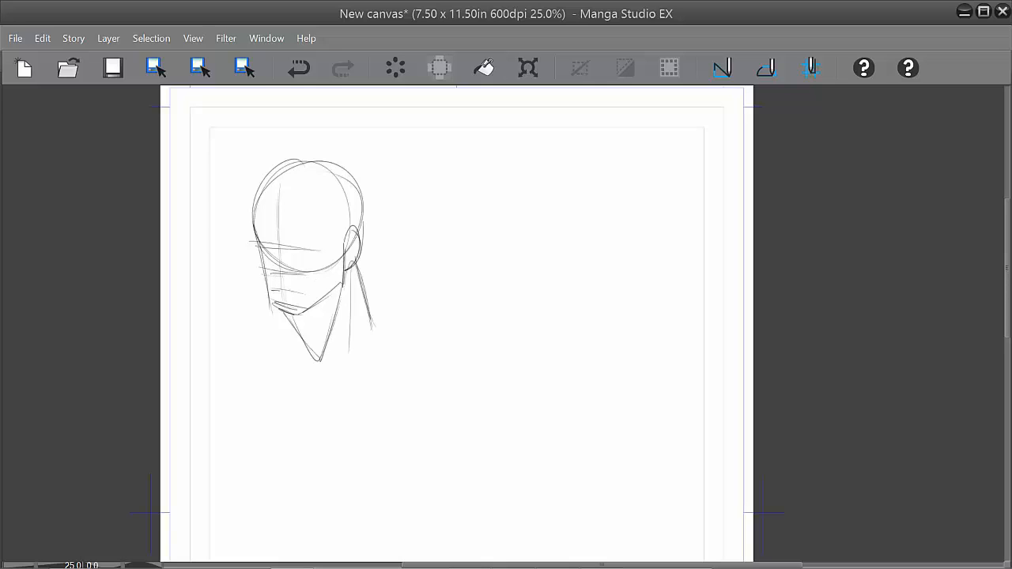
drag(315, 252, 358, 234)
Step: Rough in the nose and mouth with darker strokes on the face guidelines, including the shadow under the lower lip
scroll(409, 239, up, 1)
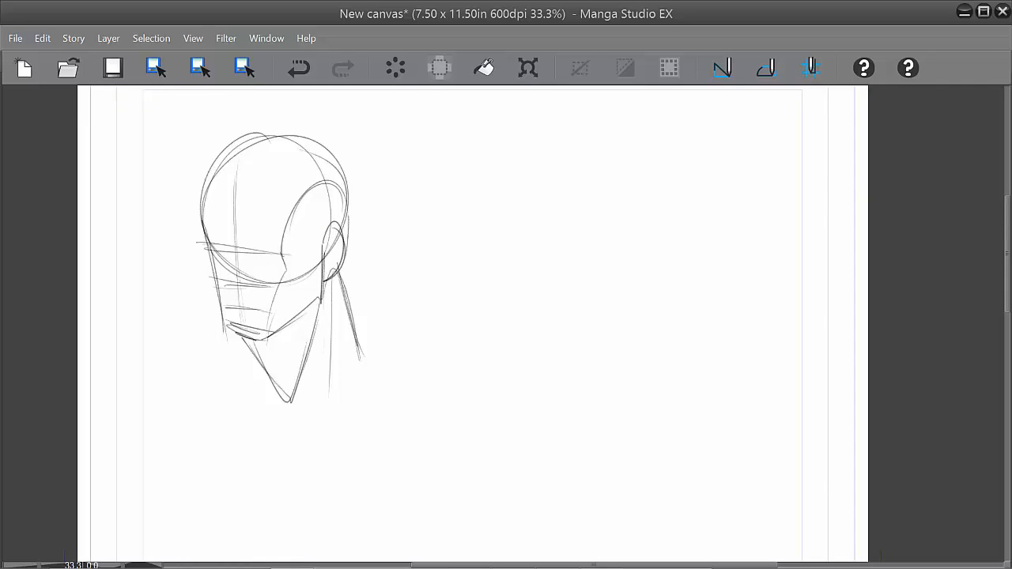
mouse_move(393, 332)
mouse_down()
mouse_move(506, 312)
mouse_move(504, 348)
mouse_up()
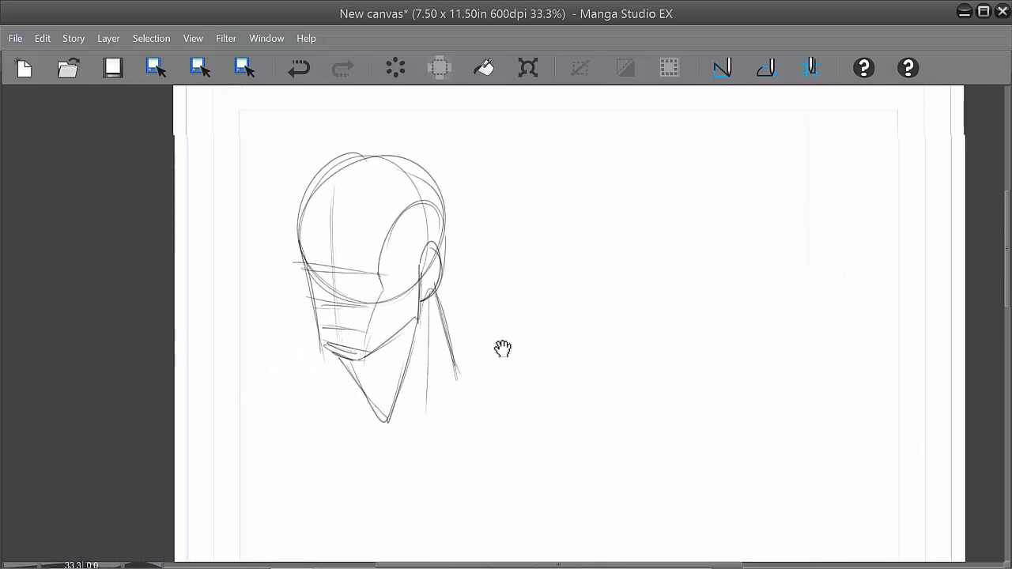
scroll(502, 346, up, 1)
drag(480, 280, 625, 331)
drag(334, 239, 345, 250)
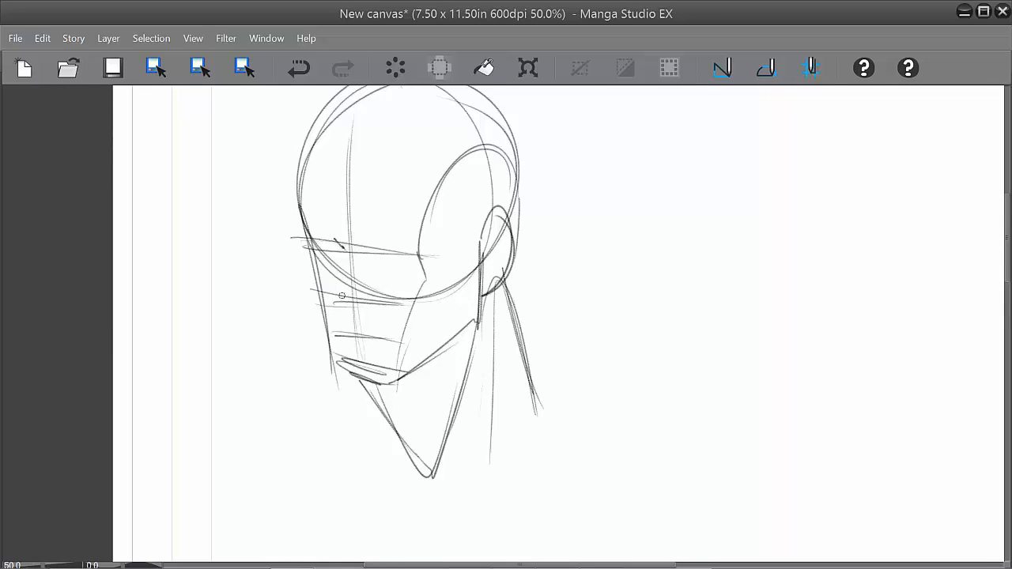
drag(337, 295, 357, 308)
drag(341, 319, 359, 323)
drag(356, 324, 391, 327)
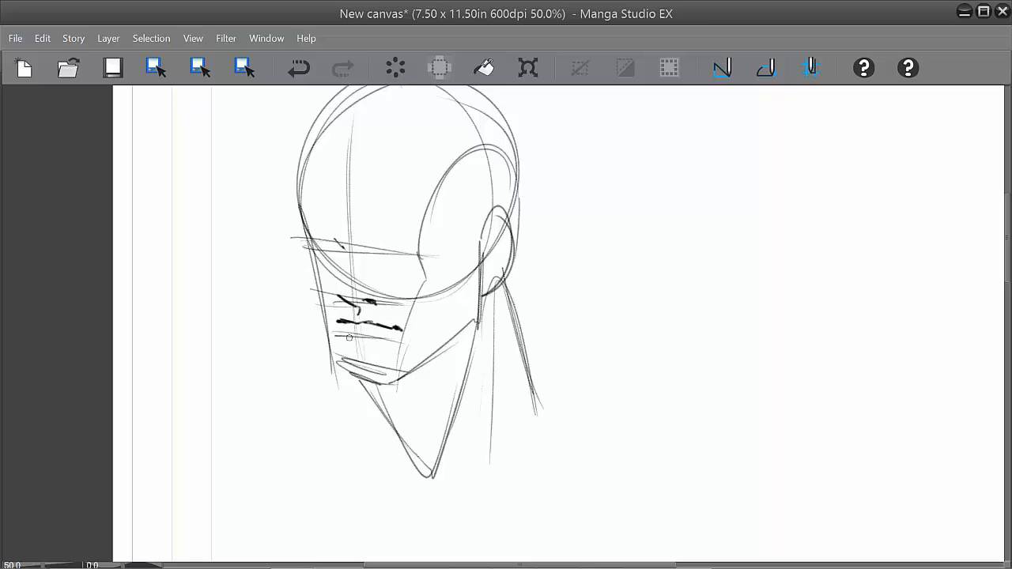
drag(349, 338, 371, 337)
Step: Draw both eyes on the eye guideline and add thick angled eyebrows above them
mouse_move(340, 248)
mouse_down()
mouse_move(318, 245)
mouse_move(338, 250)
mouse_up()
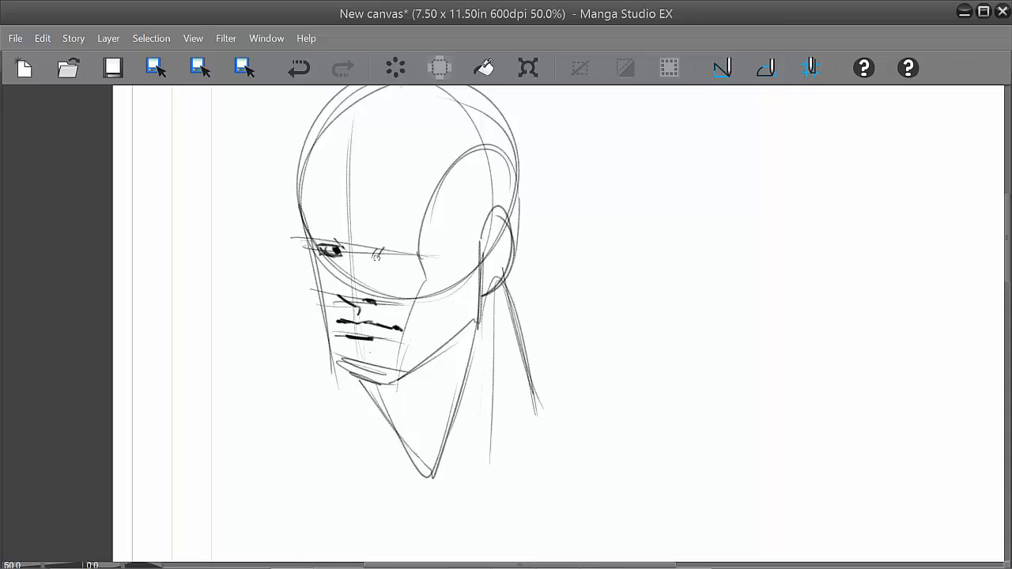
mouse_move(379, 251)
mouse_down()
mouse_move(413, 250)
mouse_move(400, 262)
mouse_move(408, 257)
mouse_move(375, 245)
mouse_move(372, 260)
mouse_move(390, 267)
mouse_up()
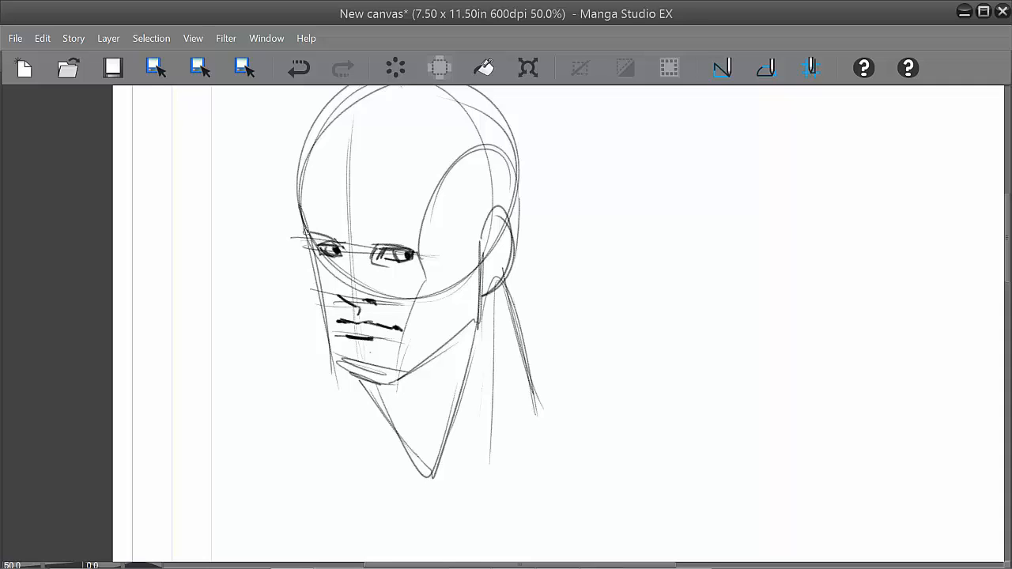
mouse_move(306, 230)
mouse_down()
mouse_move(338, 241)
mouse_move(423, 239)
mouse_move(372, 237)
mouse_move(421, 234)
mouse_move(398, 231)
mouse_up()
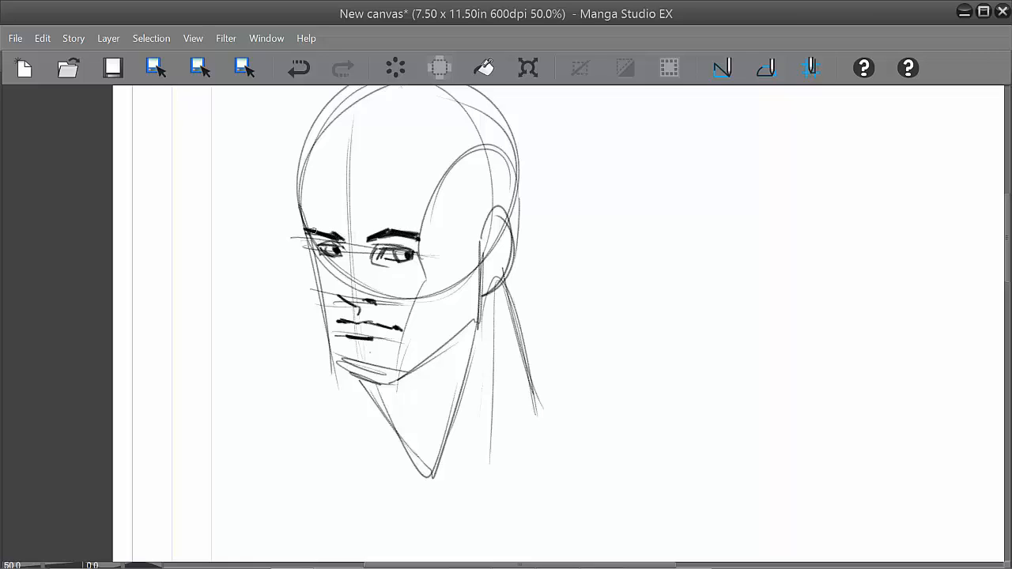
Step: Outline the forehead and the far side of the face from the brow down to the chin
mouse_move(312, 229)
mouse_down()
mouse_move(308, 184)
mouse_move(304, 223)
mouse_move(305, 173)
mouse_move(323, 125)
mouse_up()
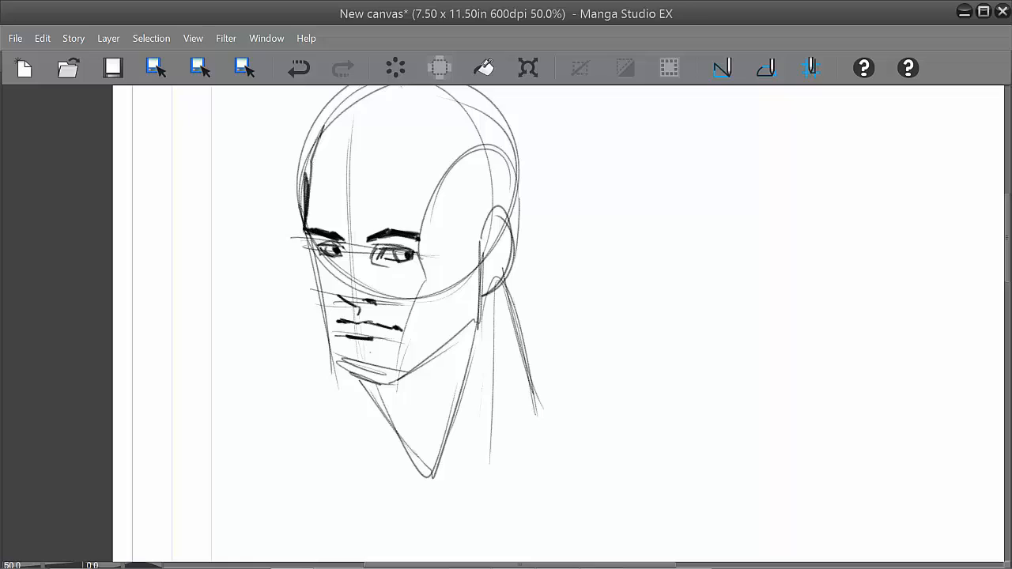
drag(312, 188, 317, 139)
drag(313, 234, 340, 362)
mouse_move(347, 343)
mouse_down()
mouse_move(339, 369)
mouse_move(386, 385)
mouse_move(401, 374)
mouse_move(366, 380)
mouse_move(340, 359)
mouse_up()
key(ctrl+z)
drag(323, 294, 342, 362)
drag(327, 304, 316, 268)
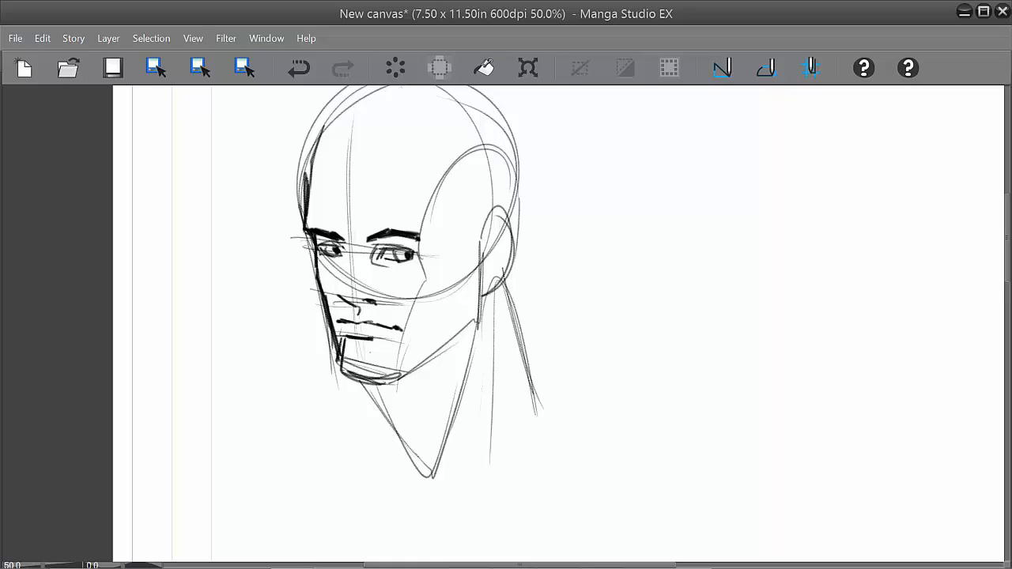
Step: Darken the jawline from the chin to the ear, mark the jaw corner and define the ear's contour
mouse_move(339, 367)
mouse_down()
mouse_move(406, 380)
mouse_move(472, 318)
mouse_move(483, 265)
mouse_up()
drag(461, 297, 467, 323)
mouse_move(479, 244)
mouse_down()
mouse_move(506, 228)
mouse_move(506, 277)
mouse_move(482, 296)
mouse_up()
drag(509, 241, 493, 294)
mouse_move(506, 230)
mouse_down()
mouse_move(484, 231)
mouse_move(491, 255)
mouse_move(481, 286)
mouse_up()
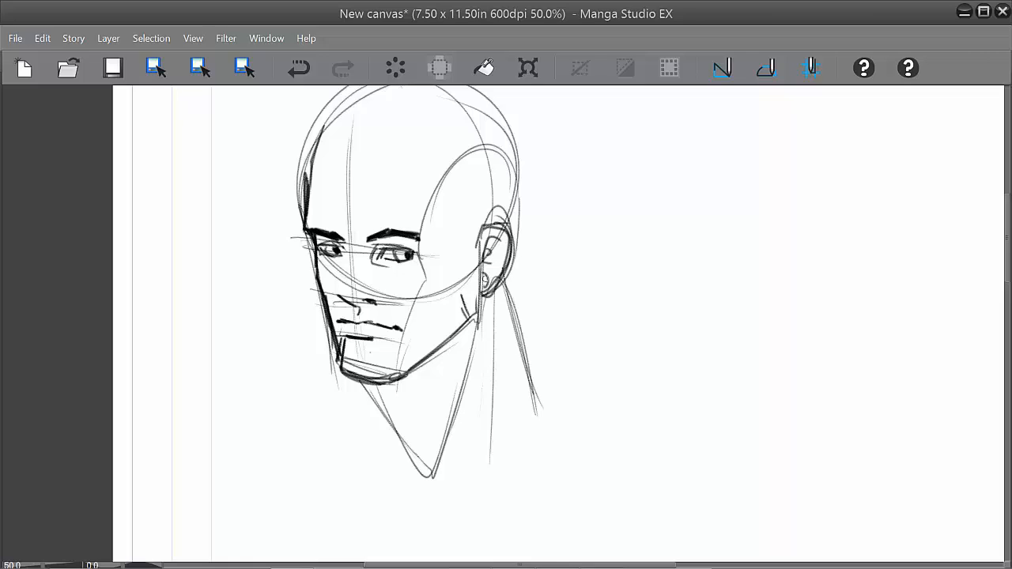
Step: Add the inner ear detail and darken the back, front and side lines of the neck
mouse_move(491, 247)
mouse_down()
mouse_move(490, 277)
mouse_move(518, 266)
mouse_move(542, 383)
mouse_up()
drag(498, 289, 542, 385)
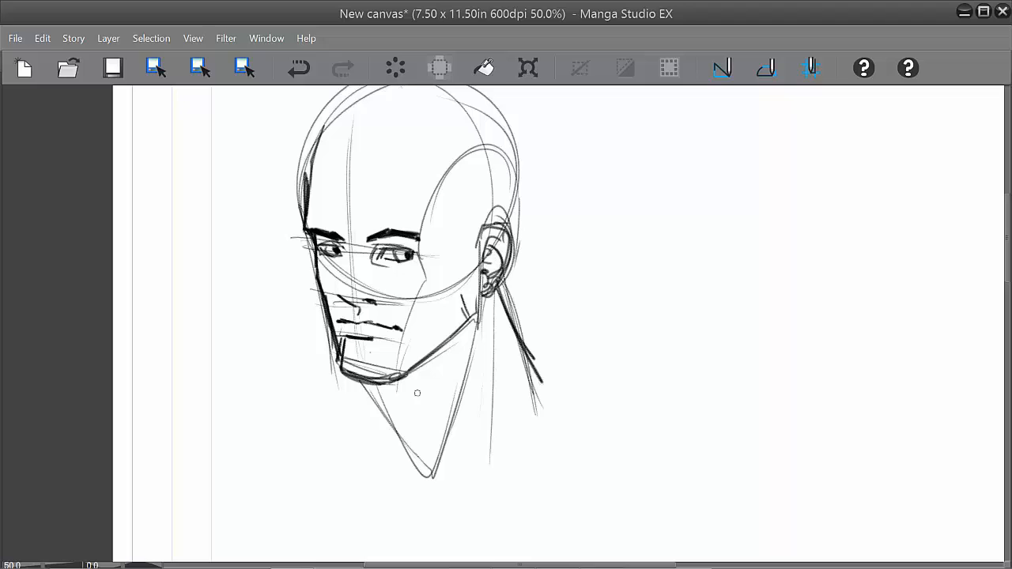
drag(383, 392, 436, 479)
drag(391, 414, 415, 443)
drag(460, 387, 435, 462)
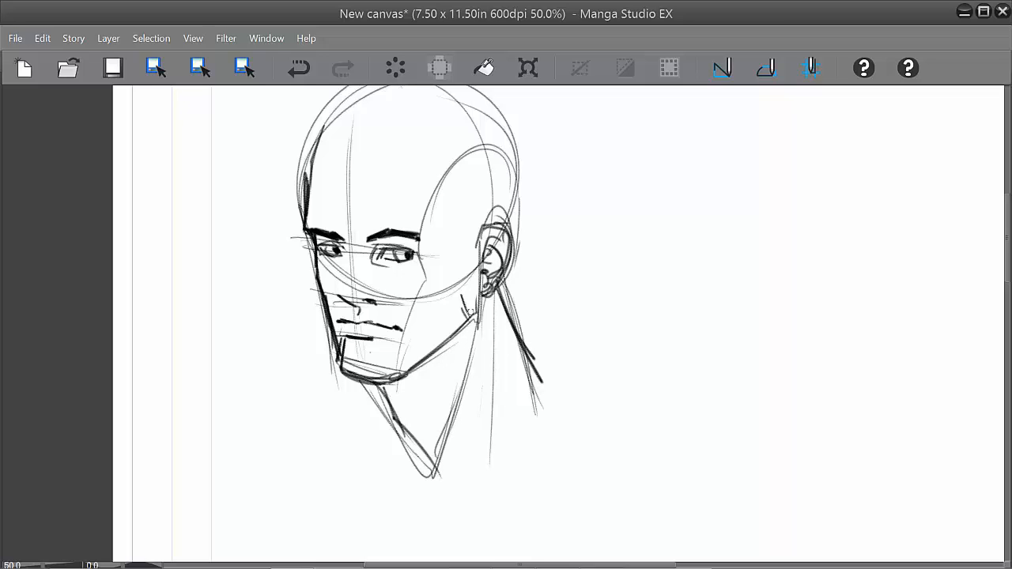
drag(474, 310, 440, 440)
Step: Draw a horizontal line across the forehead above the eyebrows
drag(589, 313, 582, 359)
drag(315, 259, 373, 262)
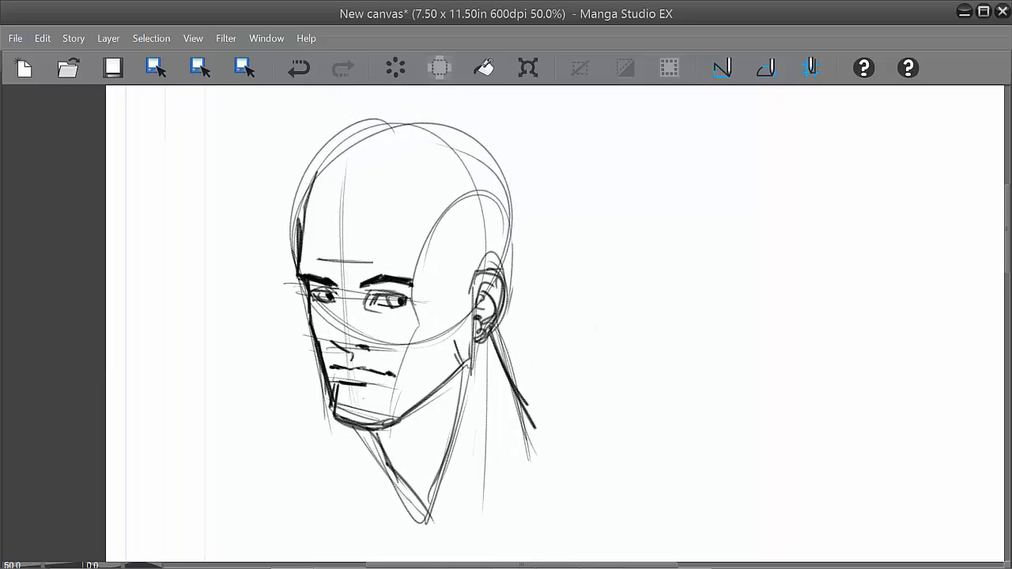
drag(556, 253, 558, 277)
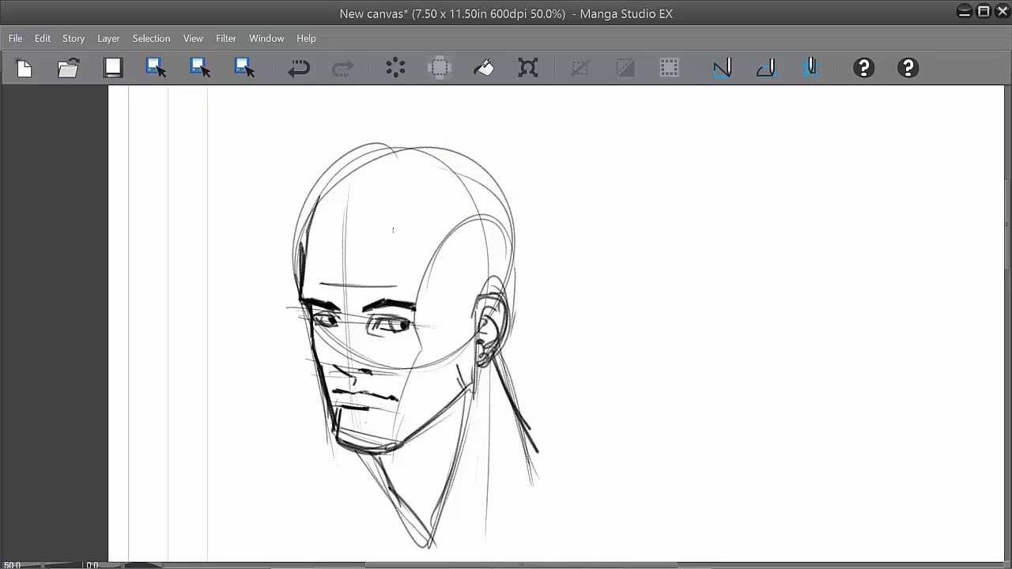
Step: Fade the whole head sketch to light grey with an enlarged eraser
key(e)
key(bracketright)
key(bracketright)
key(bracketright)
key(bracketright)
key(bracketright)
mouse_move(349, 197)
mouse_down()
mouse_move(302, 325)
mouse_move(487, 277)
mouse_move(520, 258)
mouse_move(461, 507)
mouse_move(520, 325)
mouse_up()
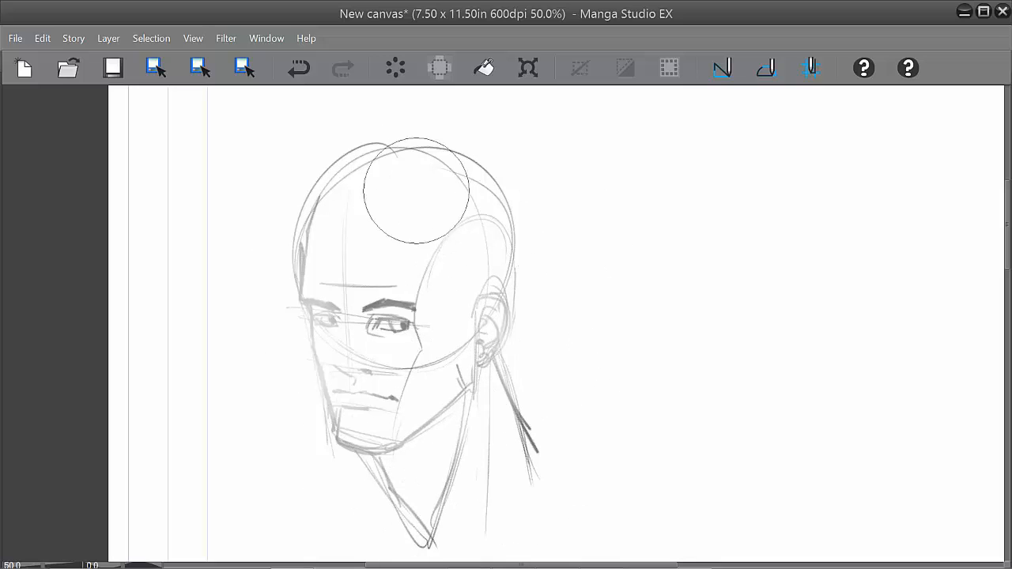
drag(518, 217, 323, 237)
Step: Redraw the eyes and eyebrows in solid dark pen lines over the faded sketch
key(p)
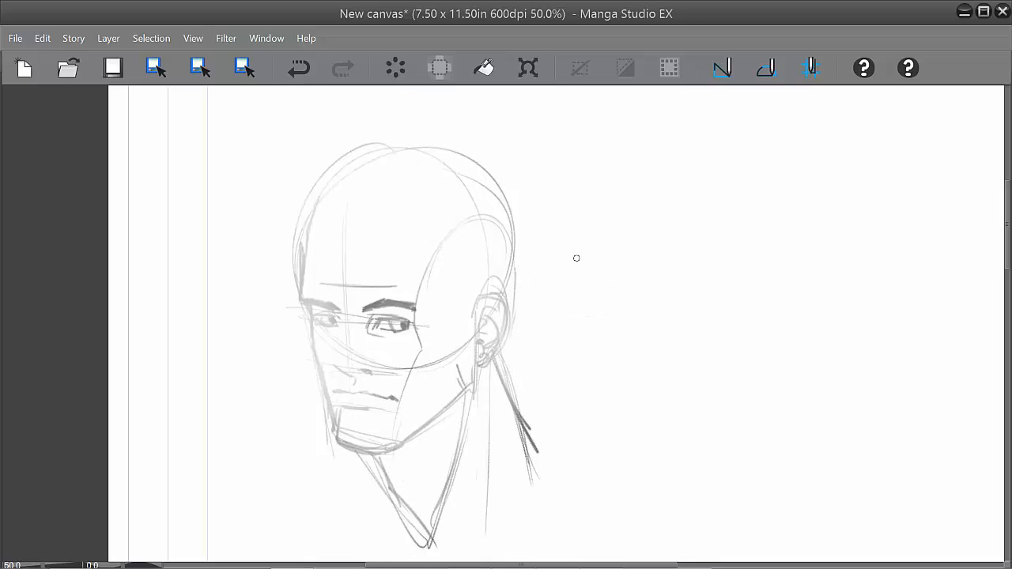
key(ctrl+plus)
key(ctrl+plus)
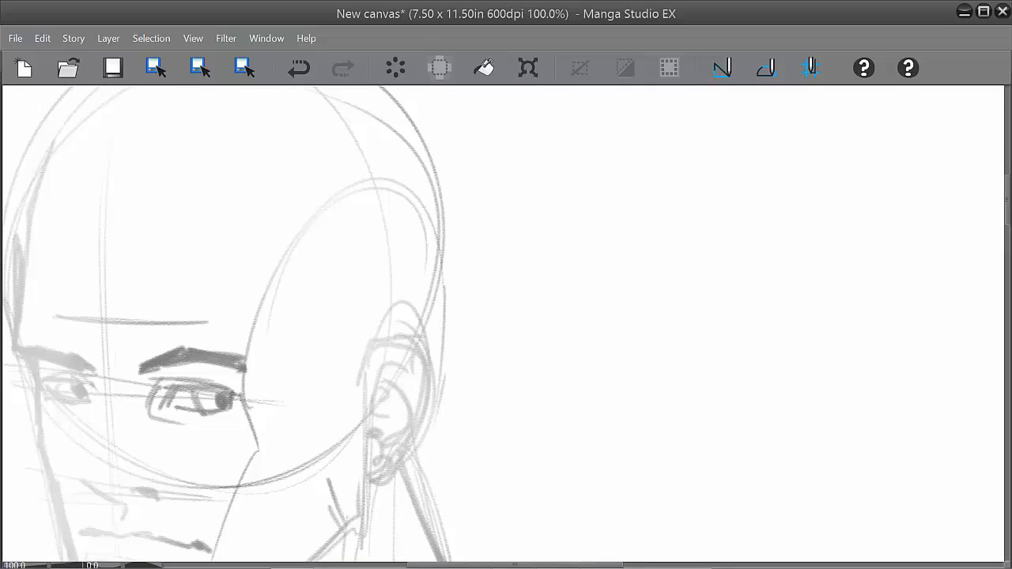
drag(407, 370, 666, 211)
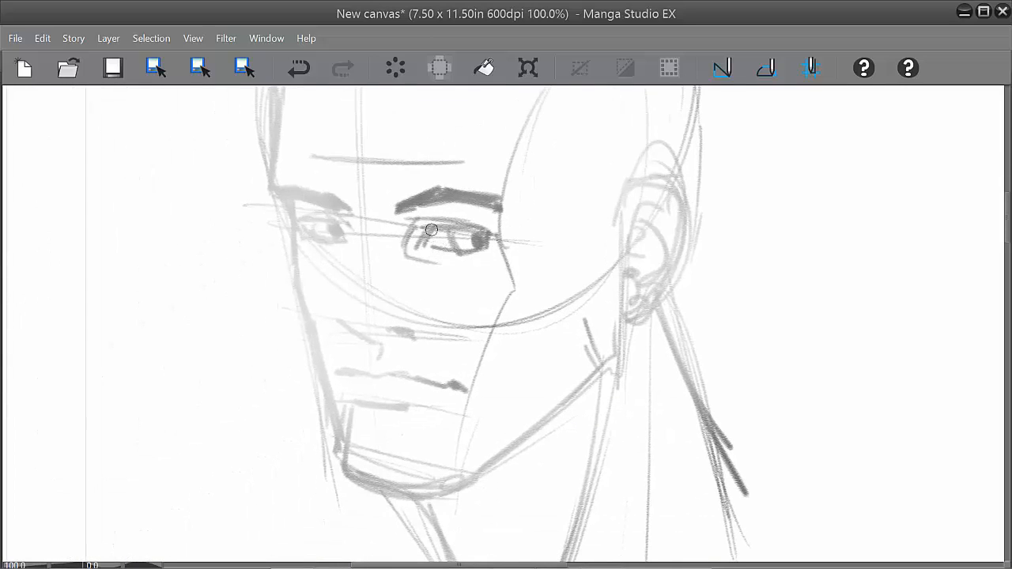
mouse_move(431, 228)
mouse_down()
mouse_move(419, 248)
mouse_move(491, 234)
mouse_move(427, 228)
mouse_move(491, 235)
mouse_move(455, 251)
mouse_move(435, 247)
mouse_move(484, 248)
mouse_move(451, 246)
mouse_move(489, 229)
mouse_move(414, 224)
mouse_move(470, 215)
mouse_move(416, 227)
mouse_move(410, 255)
mouse_move(432, 261)
mouse_move(407, 243)
mouse_move(420, 261)
mouse_up()
mouse_move(482, 254)
mouse_down()
mouse_move(491, 249)
mouse_move(482, 258)
mouse_up()
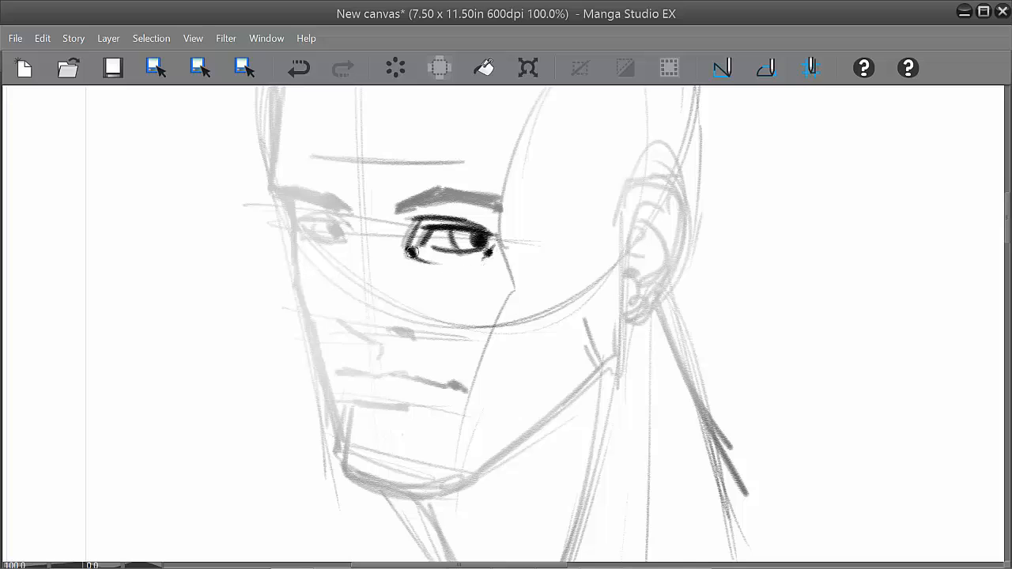
mouse_move(399, 212)
mouse_down()
mouse_move(435, 196)
mouse_move(510, 204)
mouse_move(440, 189)
mouse_move(414, 200)
mouse_move(484, 195)
mouse_move(510, 207)
mouse_move(339, 231)
mouse_move(346, 239)
mouse_move(340, 223)
mouse_move(301, 222)
mouse_move(307, 238)
mouse_move(343, 239)
mouse_move(321, 227)
mouse_move(357, 242)
mouse_move(340, 193)
mouse_move(269, 193)
mouse_move(345, 196)
mouse_move(350, 204)
mouse_move(280, 185)
mouse_up()
Step: Redraw the nose, the mouth line, the lower-lip shadow and the front edge of the chin in dark lines
mouse_move(340, 321)
mouse_down()
mouse_move(383, 344)
mouse_move(377, 356)
mouse_move(399, 327)
mouse_move(431, 340)
mouse_move(406, 320)
mouse_move(374, 335)
mouse_move(342, 307)
mouse_move(338, 325)
mouse_up()
key(ctrl+z)
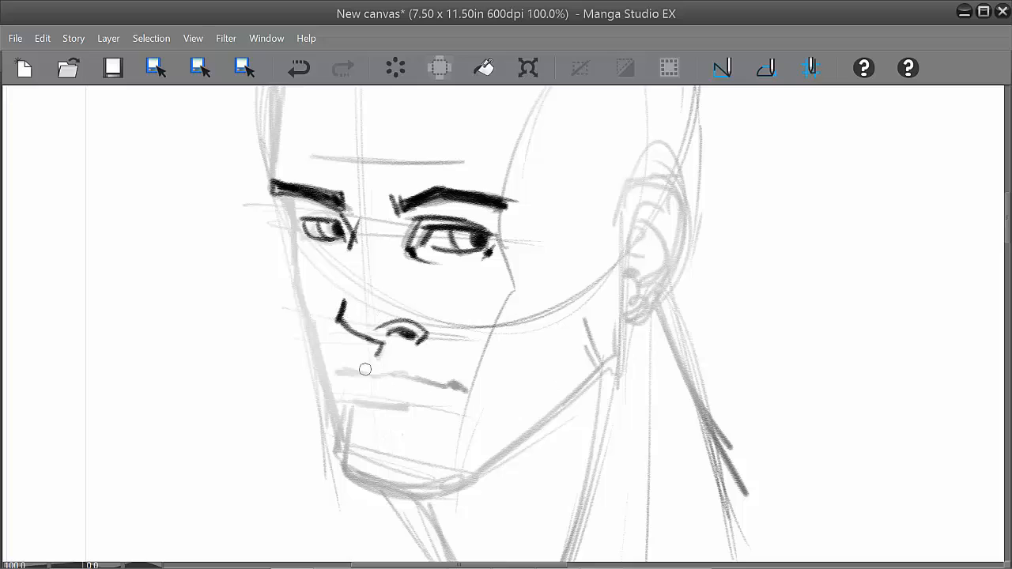
drag(358, 368, 465, 386)
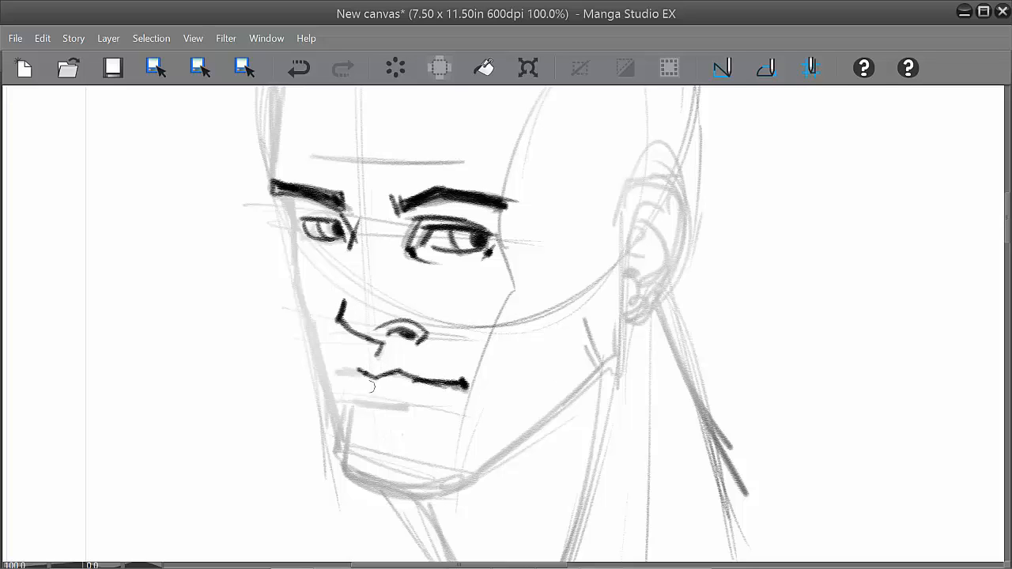
drag(371, 372, 338, 370)
mouse_move(358, 400)
mouse_down()
mouse_move(413, 405)
mouse_move(393, 408)
mouse_move(349, 473)
mouse_up()
drag(363, 407, 347, 473)
mouse_move(361, 434)
mouse_down()
mouse_move(355, 473)
mouse_move(346, 467)
mouse_move(428, 492)
mouse_up()
drag(350, 471, 466, 483)
key(ctrl+z)
key(ctrl+z)
key(ctrl+z)
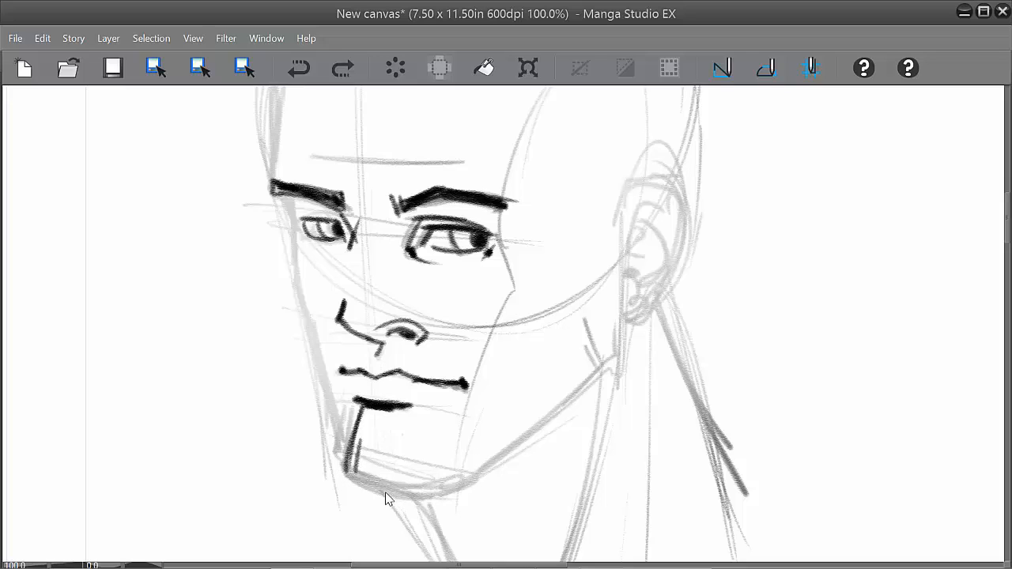
Step: Outline the jaw from the chin up to the ear and add short shading strokes at the jaw corner
mouse_move(349, 470)
mouse_down()
mouse_move(392, 489)
mouse_move(384, 484)
mouse_move(455, 481)
mouse_move(435, 486)
mouse_move(598, 362)
mouse_up()
mouse_move(618, 291)
mouse_down()
mouse_move(614, 350)
mouse_move(588, 373)
mouse_move(606, 358)
mouse_move(578, 311)
mouse_up()
drag(597, 367, 582, 341)
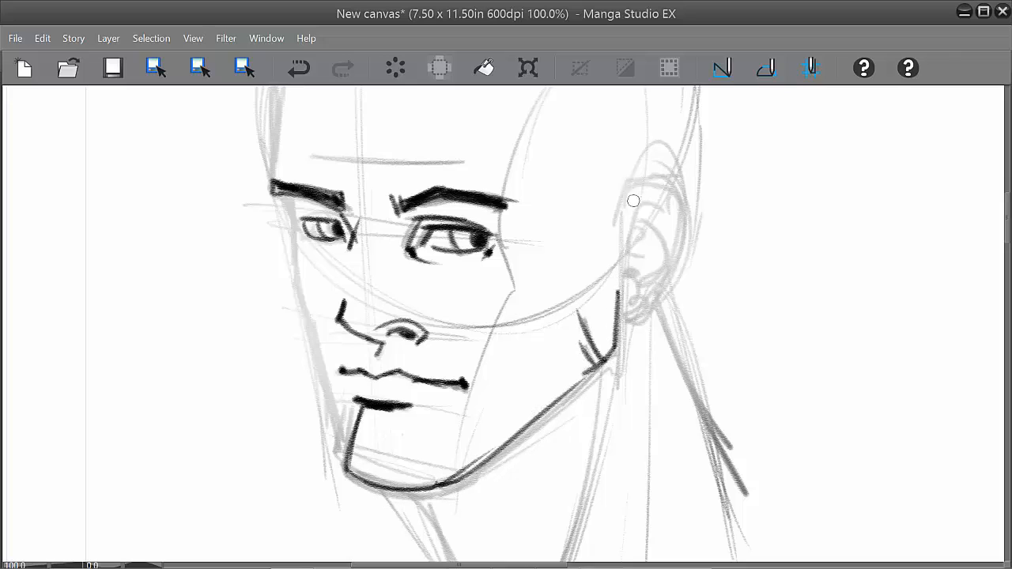
Step: Redraw the ear in dark lines, with its outer rim, lobe and inner folds
mouse_move(621, 212)
mouse_down()
mouse_move(669, 187)
mouse_move(678, 196)
mouse_move(668, 269)
mouse_move(677, 250)
mouse_move(646, 310)
mouse_move(615, 315)
mouse_up()
mouse_move(670, 202)
mouse_down()
mouse_move(673, 213)
mouse_move(637, 199)
mouse_move(629, 242)
mouse_move(641, 200)
mouse_up()
mouse_move(625, 270)
mouse_down()
mouse_move(642, 302)
mouse_move(629, 266)
mouse_move(652, 281)
mouse_move(647, 295)
mouse_up()
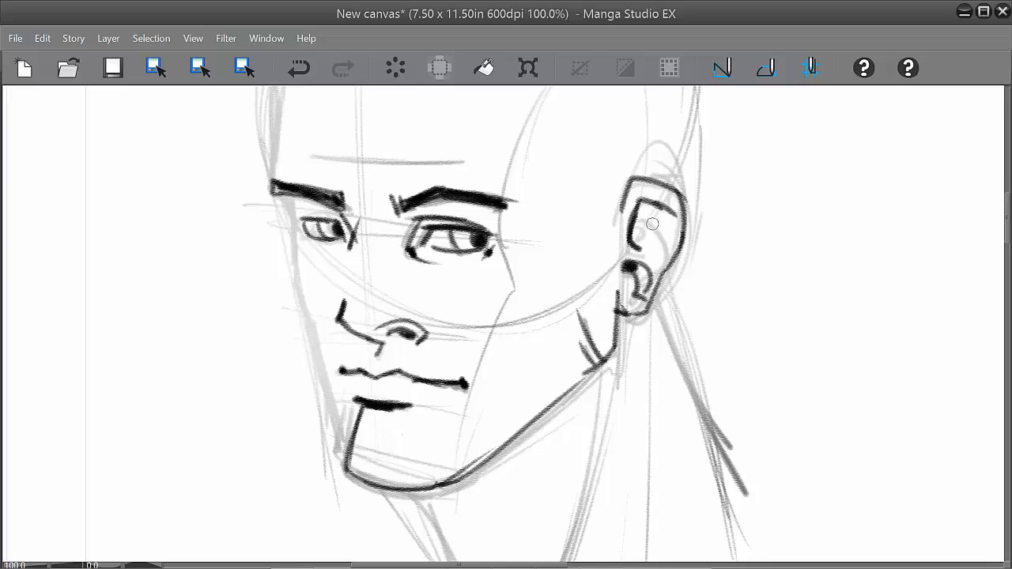
mouse_move(639, 216)
mouse_down()
mouse_move(671, 220)
mouse_move(662, 210)
mouse_move(674, 250)
mouse_move(658, 269)
mouse_move(668, 216)
mouse_up()
mouse_move(668, 268)
mouse_down()
mouse_move(657, 277)
mouse_move(672, 218)
mouse_move(672, 261)
mouse_up()
mouse_move(641, 220)
mouse_down()
mouse_move(660, 206)
mouse_move(675, 213)
mouse_move(679, 241)
mouse_up()
Step: Strengthen the line below the ear and outline the far side of the face from eyebrow to chin
mouse_move(614, 297)
mouse_down()
mouse_move(610, 353)
mouse_move(641, 366)
mouse_up()
mouse_move(274, 199)
mouse_down()
mouse_move(292, 208)
mouse_move(346, 481)
mouse_up()
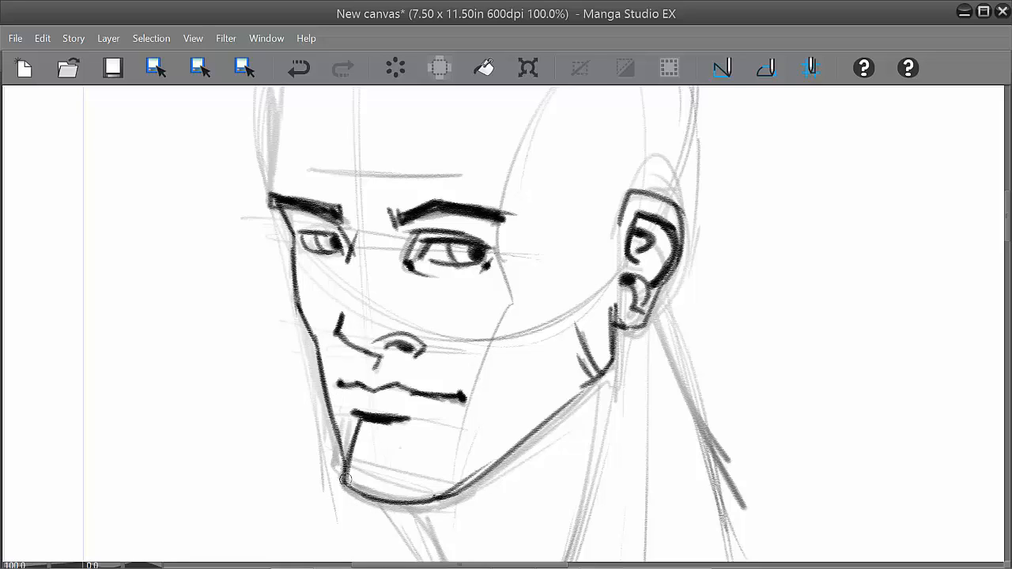
mouse_move(608, 289)
mouse_down()
mouse_move(606, 361)
mouse_move(577, 350)
mouse_move(605, 337)
mouse_up()
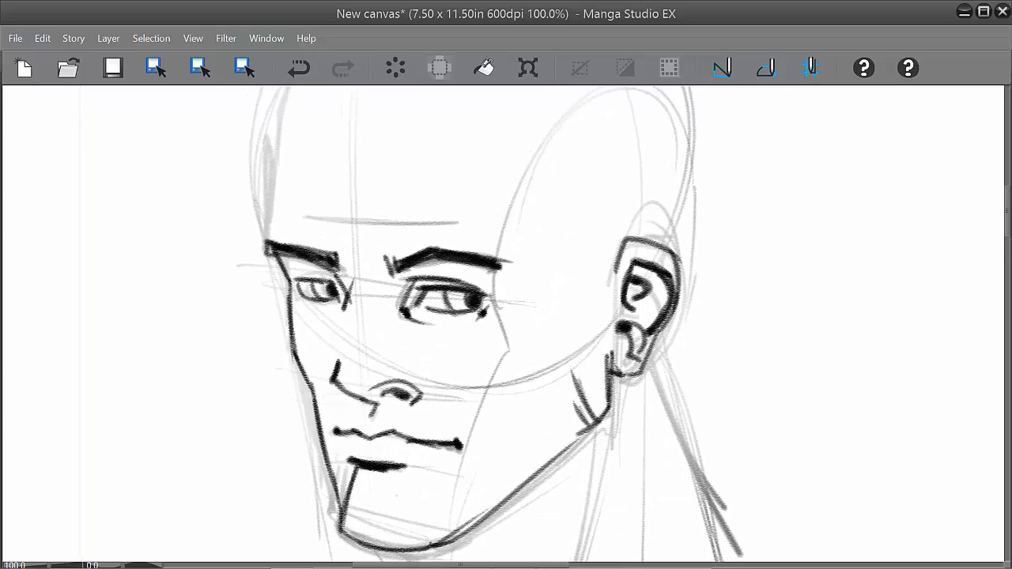
Step: Add a thick dark accent on the near cheekbone and outline the far edge of the forehead upward from the eyebrow
drag(535, 357, 505, 403)
drag(527, 290, 536, 385)
drag(285, 315, 277, 338)
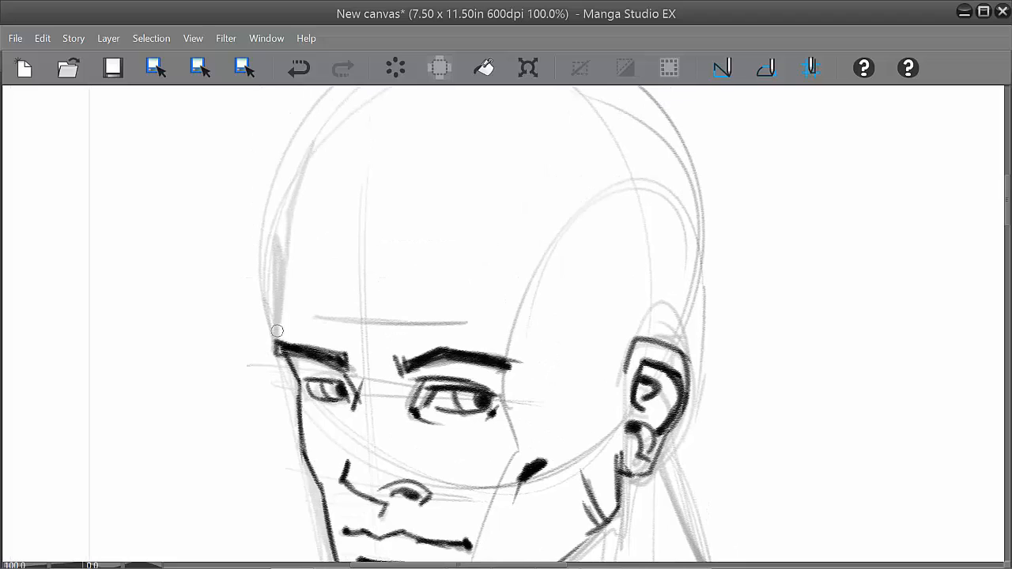
drag(286, 274, 277, 338)
mouse_move(287, 250)
mouse_down()
mouse_move(276, 348)
mouse_move(292, 235)
mouse_up()
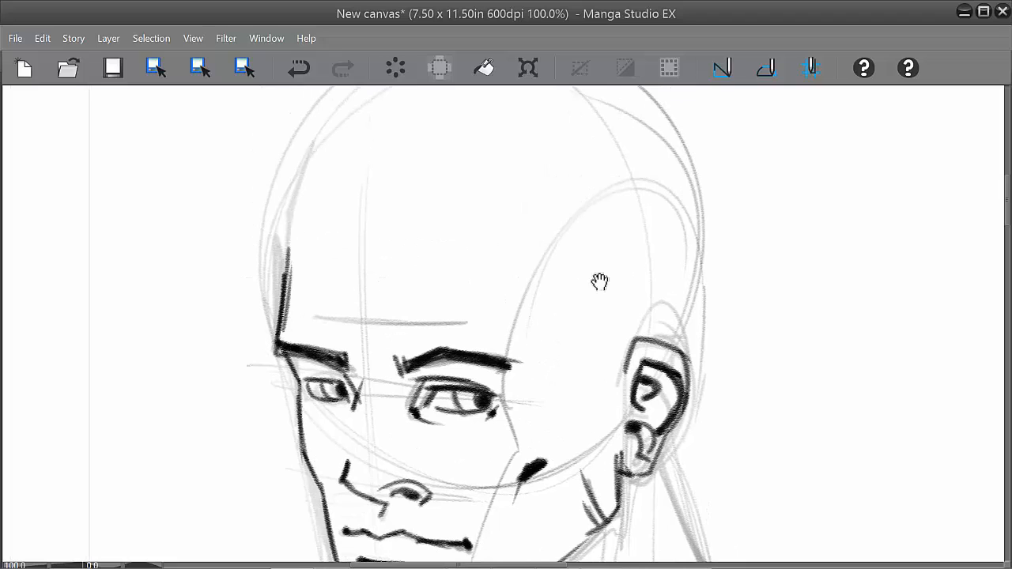
Step: Outline the skull in dark lines from the forehead over the crown down to the ear and add a short temple stroke
drag(471, 271, 467, 349)
drag(297, 357, 337, 228)
drag(302, 289, 530, 168)
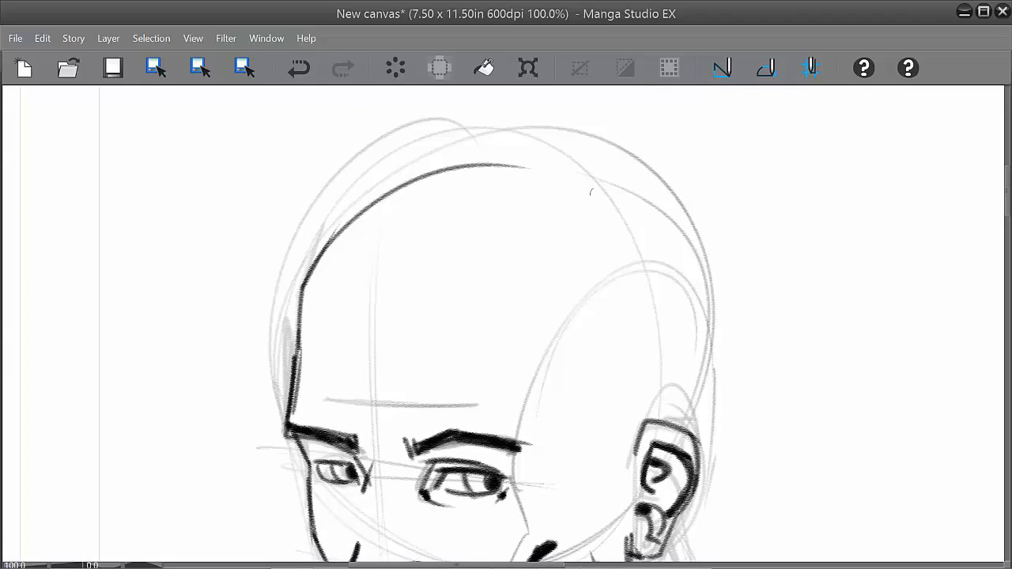
mouse_move(392, 193)
mouse_down()
mouse_move(442, 170)
mouse_move(670, 261)
mouse_up()
mouse_move(636, 194)
mouse_down()
mouse_move(686, 415)
mouse_move(693, 393)
mouse_move(643, 191)
mouse_up()
drag(662, 228, 571, 176)
drag(710, 406, 679, 266)
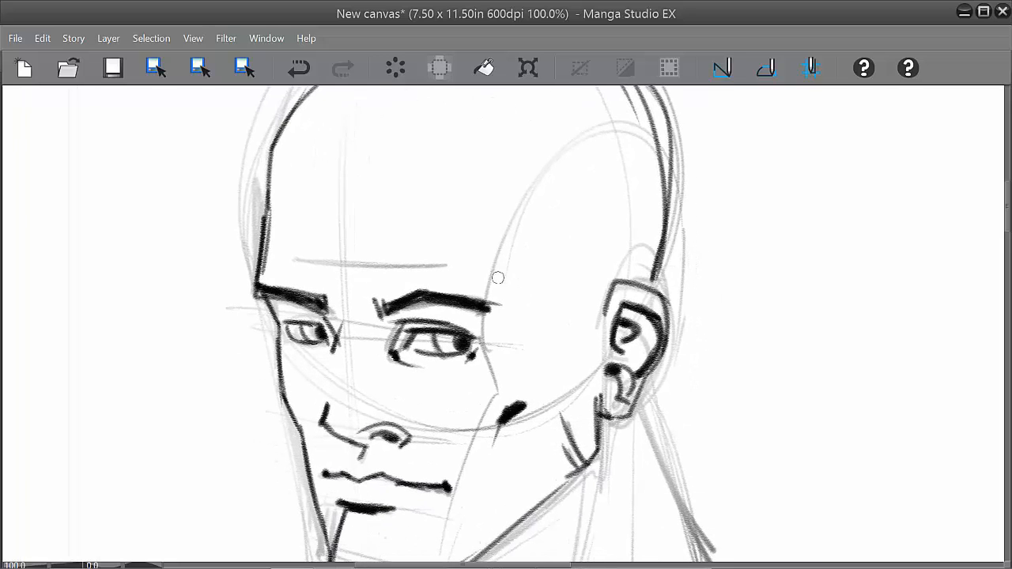
drag(499, 281, 512, 220)
Step: Outline the back of the neck below the ear and the front of the throat under the chin in dark lines
drag(638, 336, 580, 177)
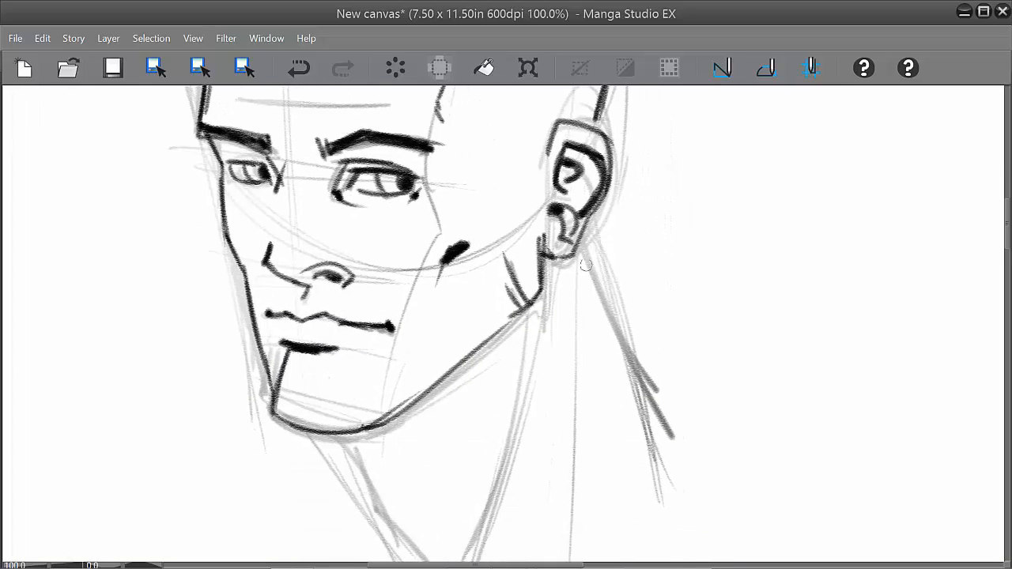
drag(582, 242, 648, 413)
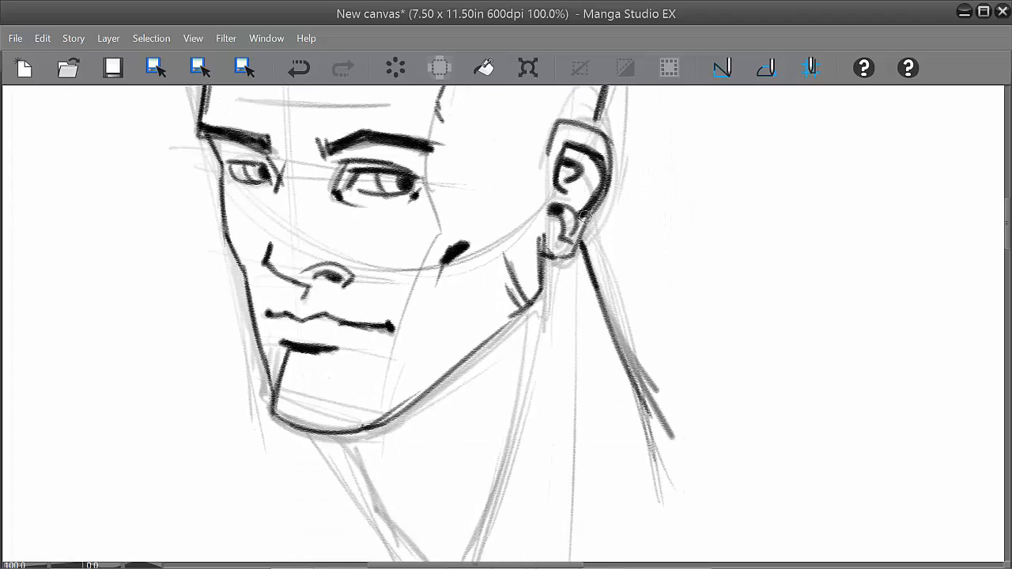
drag(587, 217, 577, 250)
drag(635, 394, 624, 359)
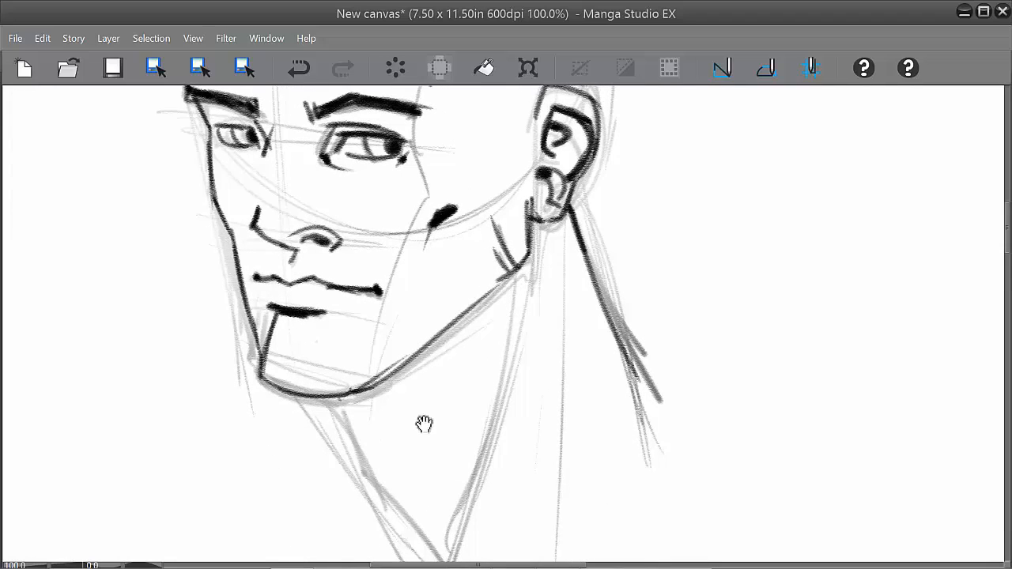
drag(425, 425, 433, 315)
mouse_move(344, 287)
mouse_down()
mouse_move(367, 345)
mouse_move(432, 423)
mouse_up()
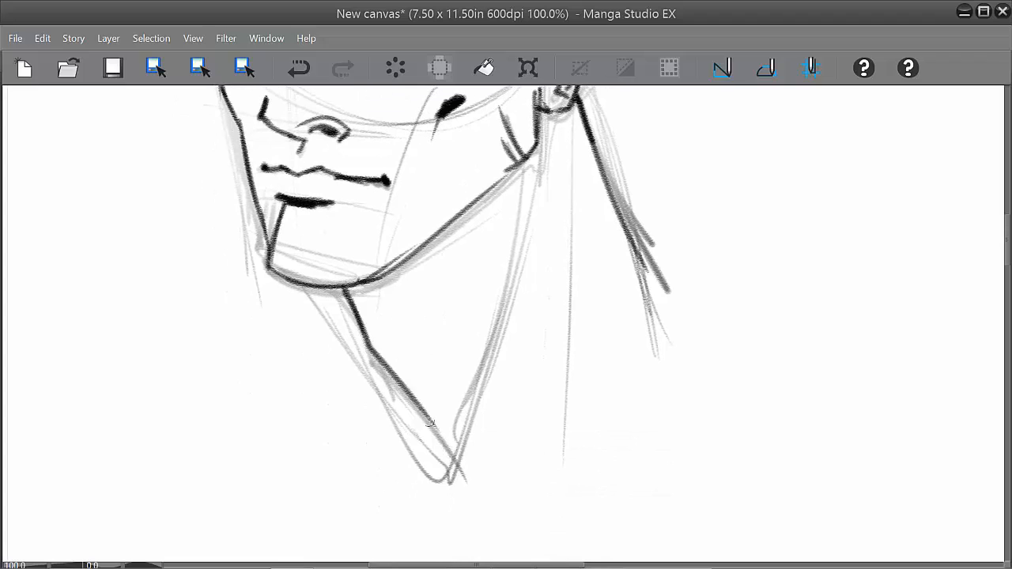
Step: Thicken the underside of the jaw and draw the neck muscle line from the jaw corner down toward the base of the throat
mouse_move(352, 294)
mouse_down()
mouse_move(423, 258)
mouse_move(364, 289)
mouse_move(348, 286)
mouse_move(414, 261)
mouse_move(453, 223)
mouse_up()
drag(408, 269, 465, 211)
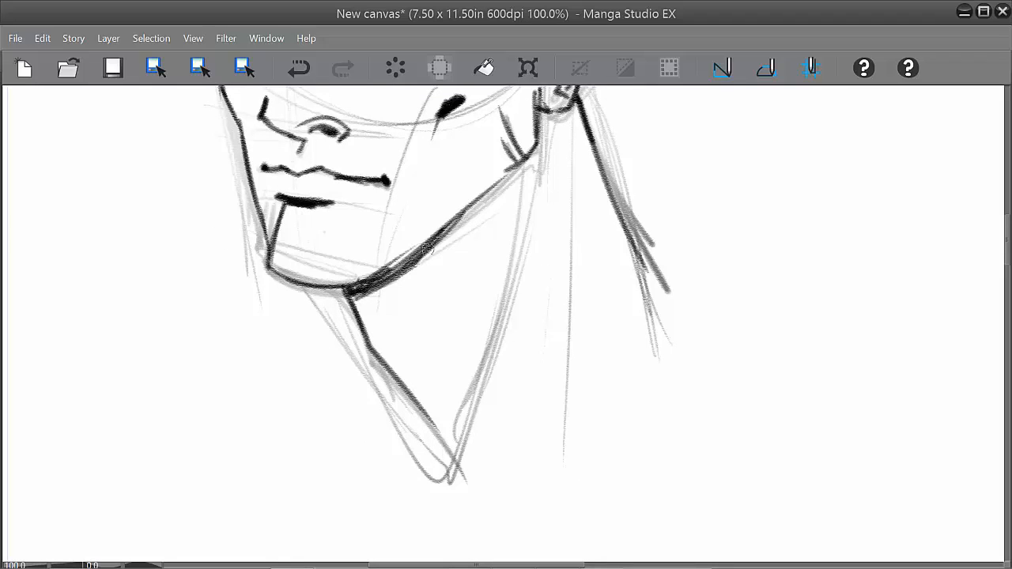
drag(426, 251, 473, 204)
drag(379, 283, 459, 219)
drag(541, 167, 463, 427)
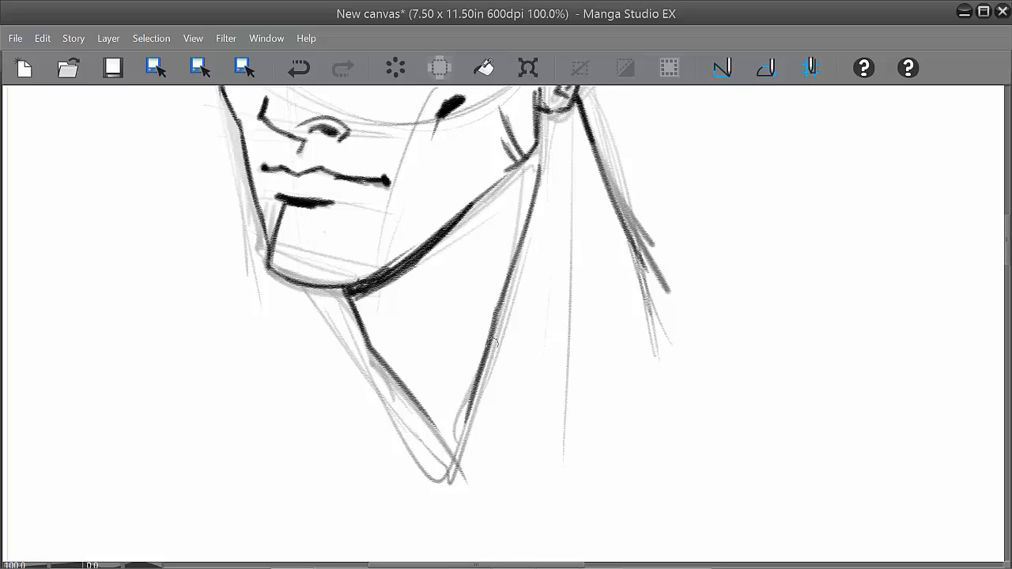
scroll(565, 329, down, 2)
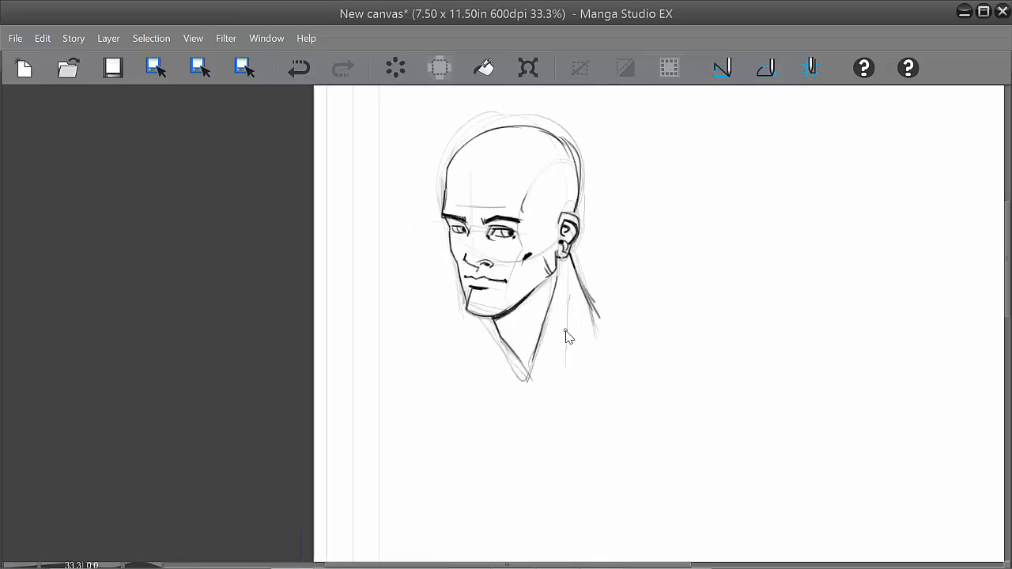
drag(706, 336, 520, 391)
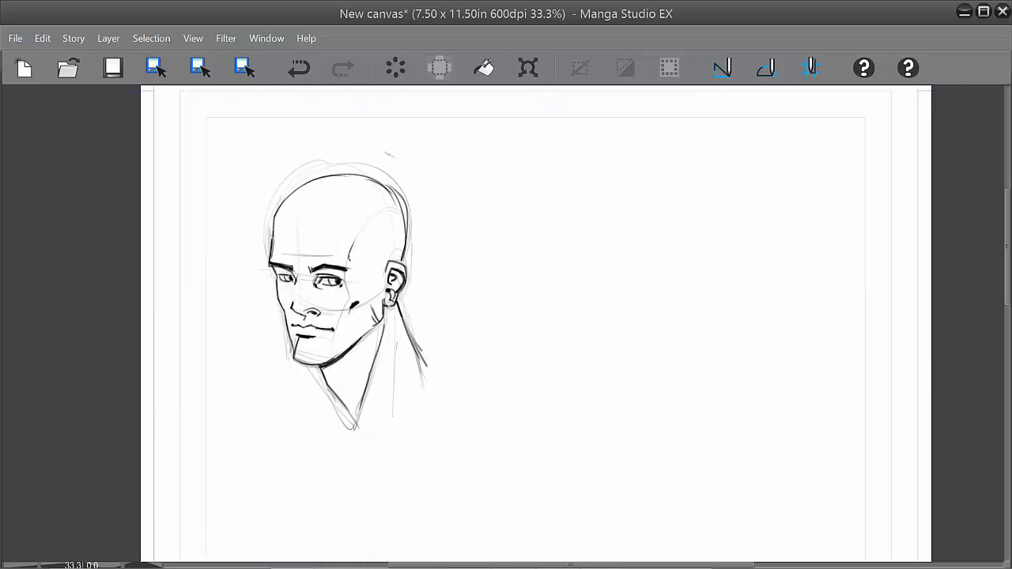
mouse_move(386, 145)
mouse_down()
mouse_move(401, 436)
mouse_move(289, 170)
mouse_up()
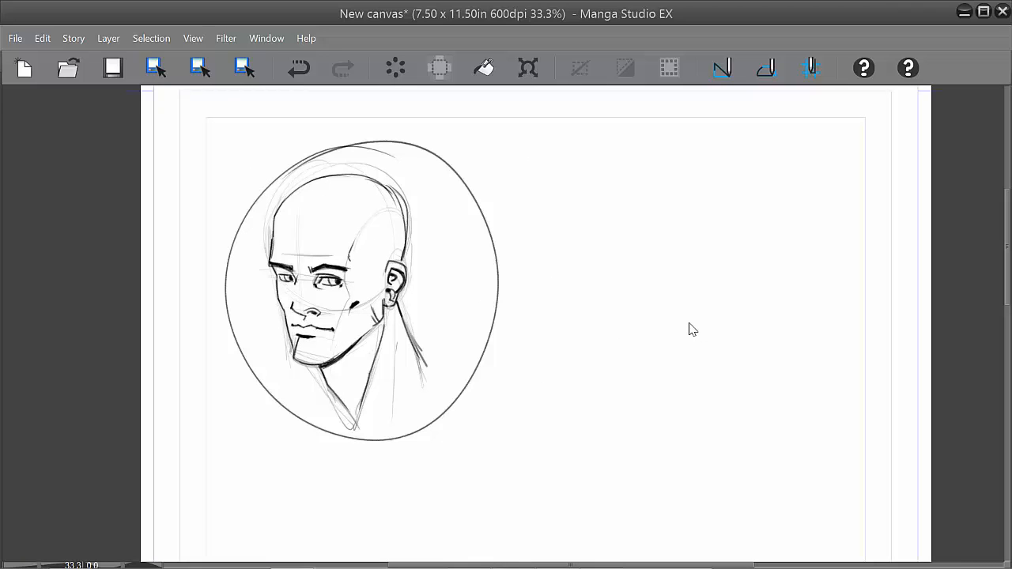
key(ctrl+z)
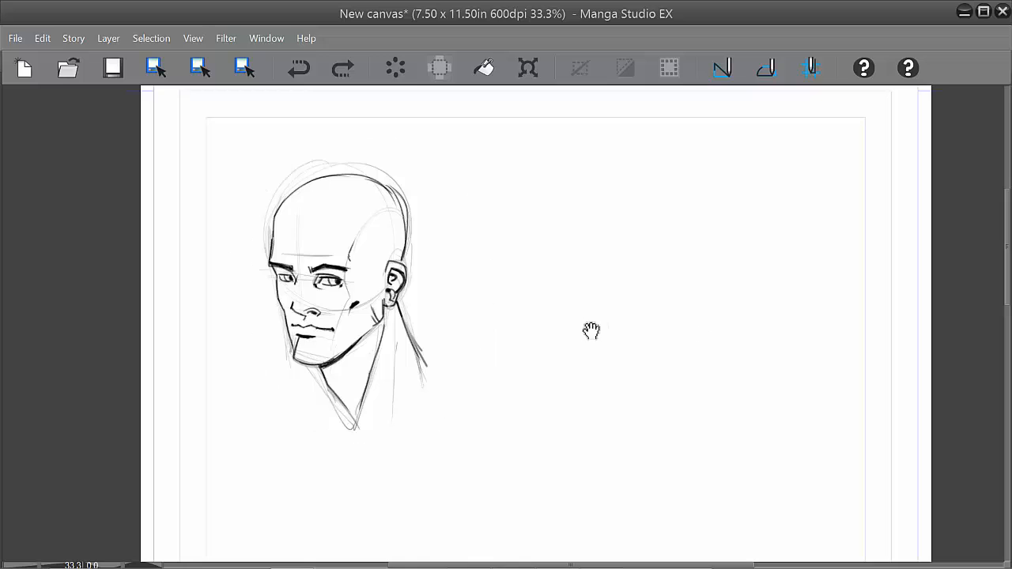
Step: Place a copy of the head drawing beside the original, to its right on the page
mouse_move(592, 332)
mouse_down()
mouse_move(538, 293)
mouse_move(490, 294)
mouse_up()
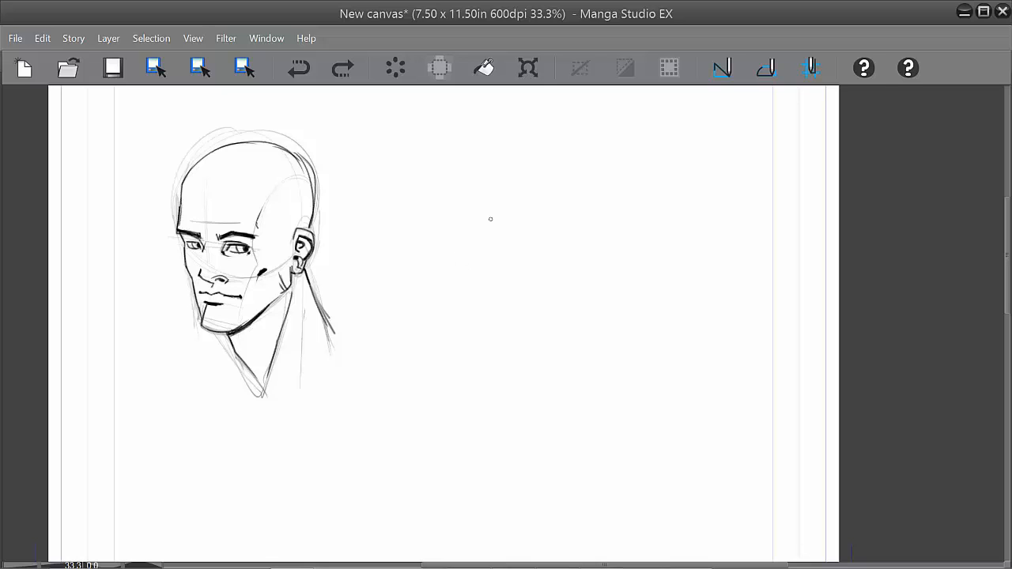
key(k)
drag(389, 312, 616, 326)
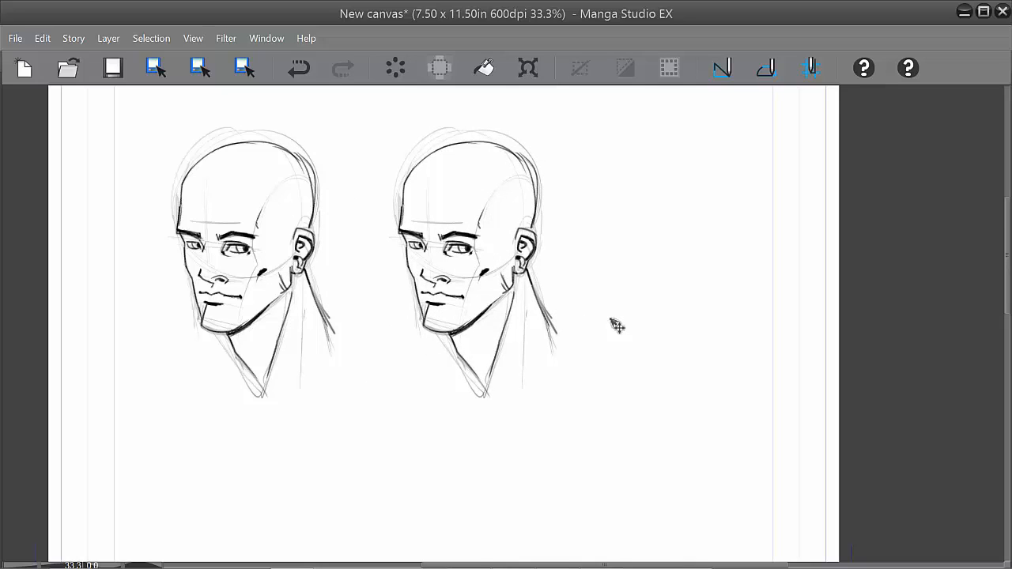
Step: On the copied head, extend the cheekbone accent and sketch a hollow-cheek line down to the jaw plus a thin line toward the nose
key(ctrl+plus)
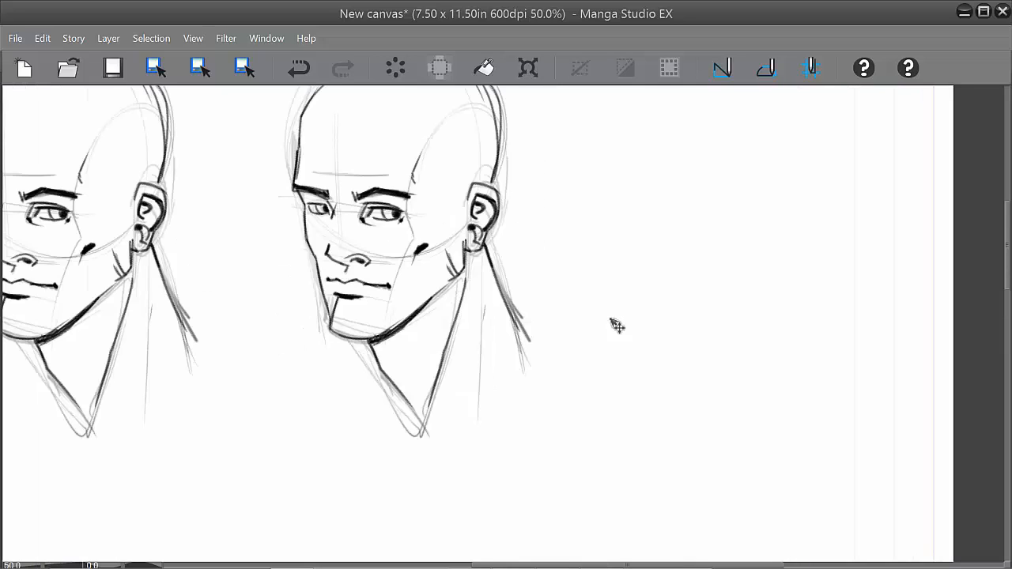
key(ctrl+plus)
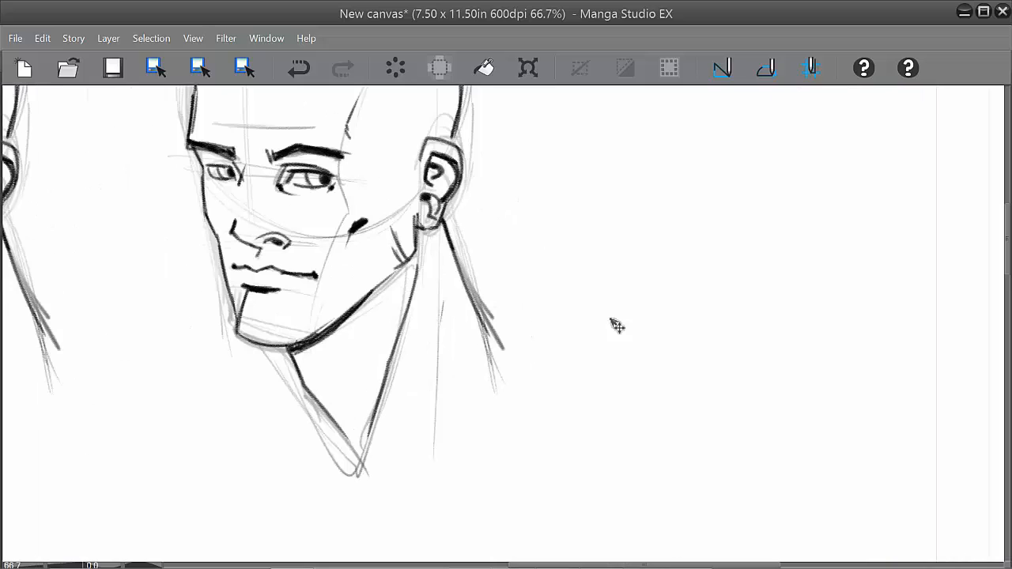
drag(617, 326, 689, 368)
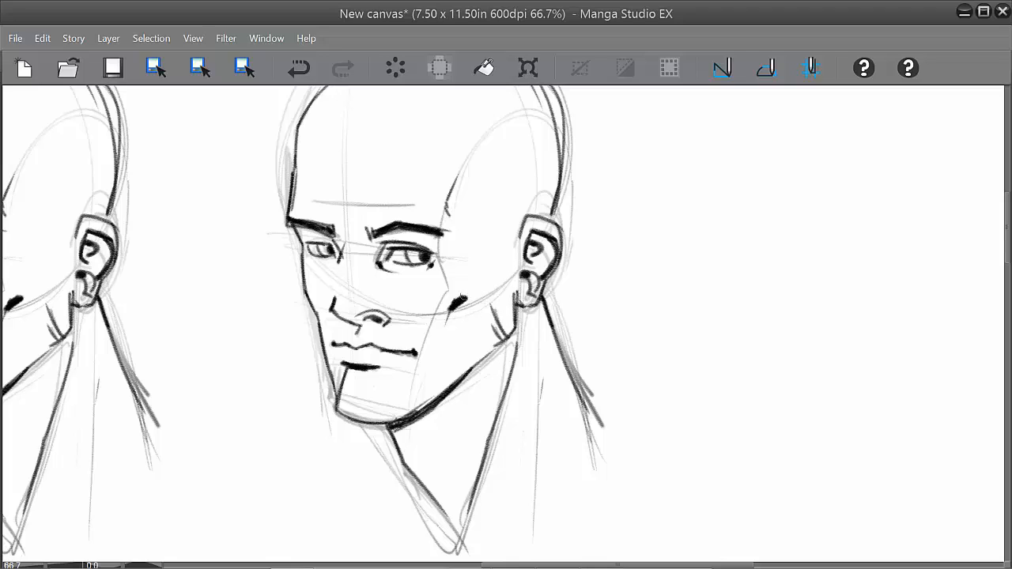
mouse_move(472, 291)
mouse_down()
mouse_move(440, 337)
mouse_move(439, 362)
mouse_up()
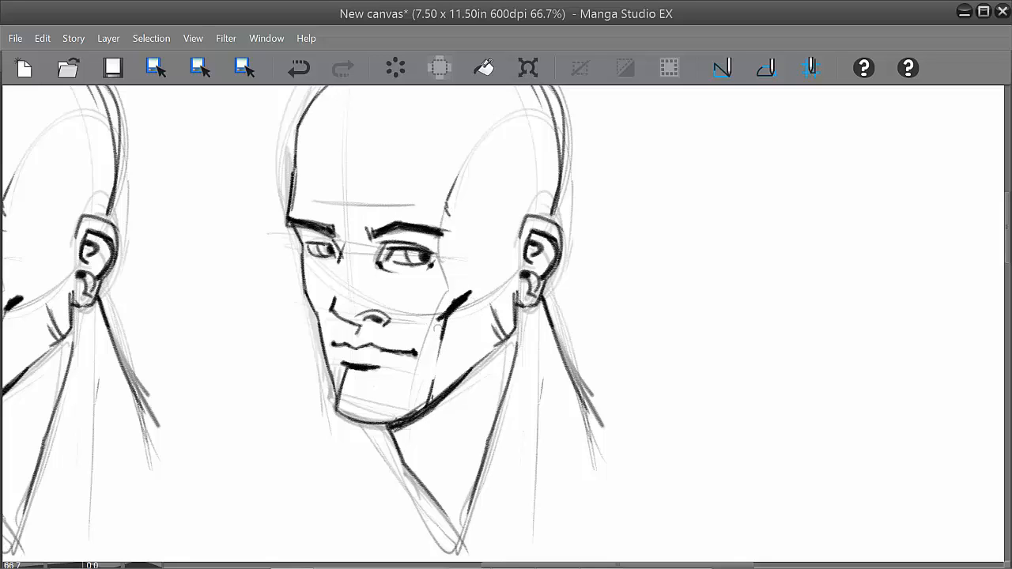
drag(401, 294, 435, 317)
Step: Erase the far cheek contour of the copied head with a large eraser, then return to the drawing tool
key(e)
key([)
key([)
key([)
key([)
key([)
key([)
key([)
key([)
key([)
key([)
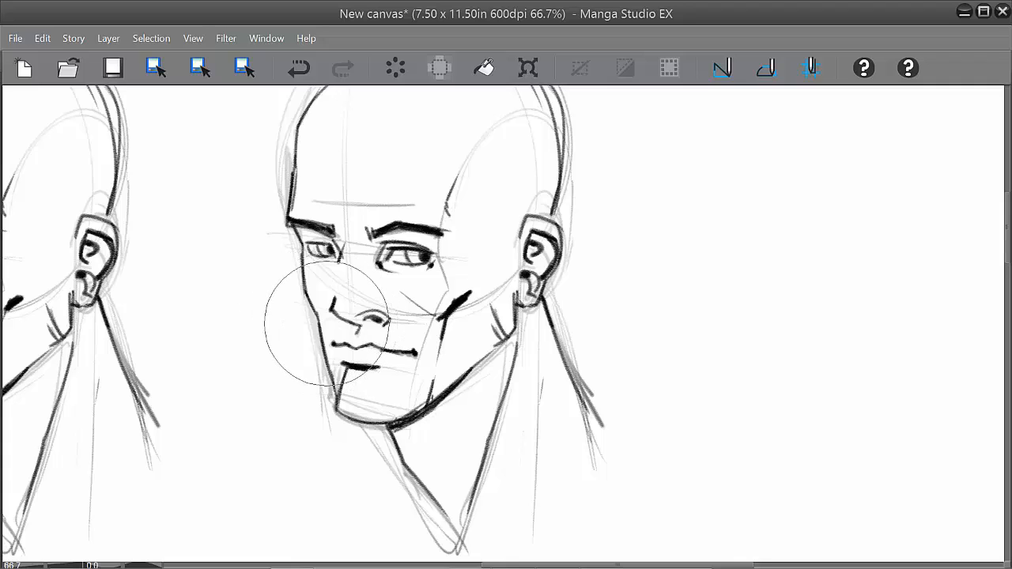
mouse_move(313, 313)
mouse_down()
mouse_move(293, 294)
mouse_move(317, 346)
mouse_move(308, 303)
mouse_up()
key(p)
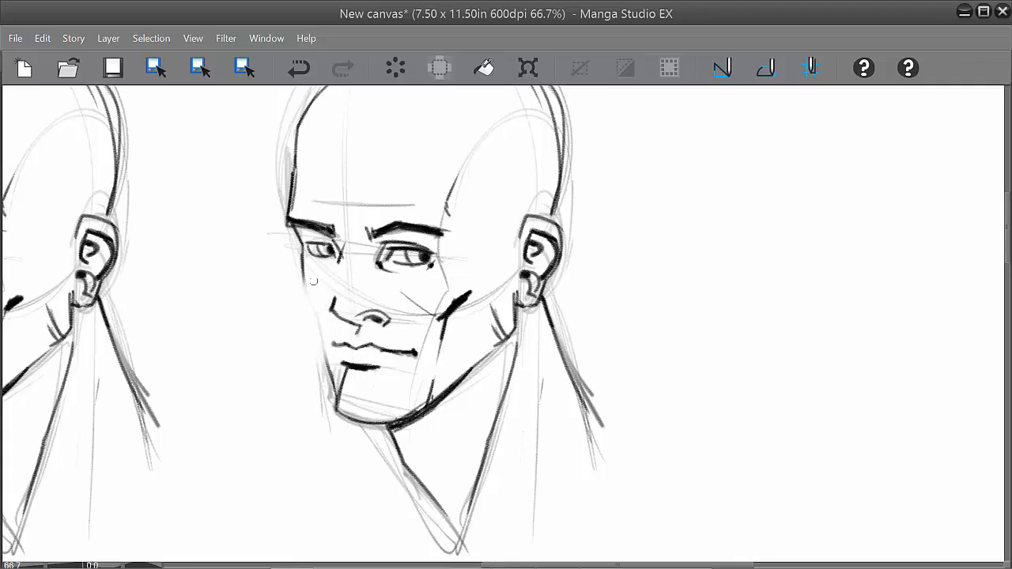
mouse_move(302, 265)
mouse_down()
mouse_move(339, 395)
mouse_move(289, 222)
mouse_up()
drag(338, 390, 339, 416)
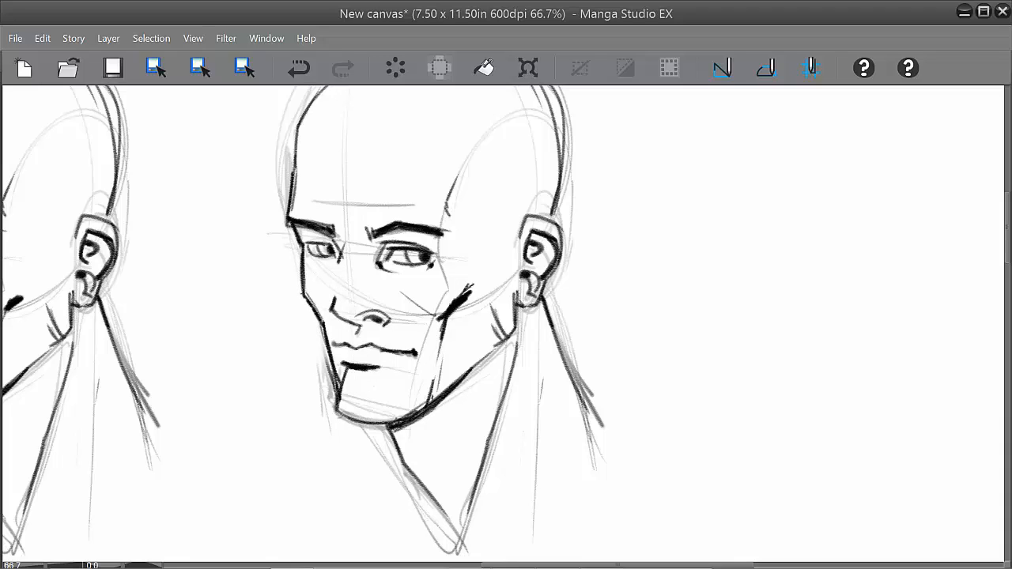
drag(333, 364, 340, 397)
mouse_move(410, 417)
mouse_down()
mouse_move(507, 340)
mouse_move(512, 300)
mouse_move(511, 317)
mouse_up()
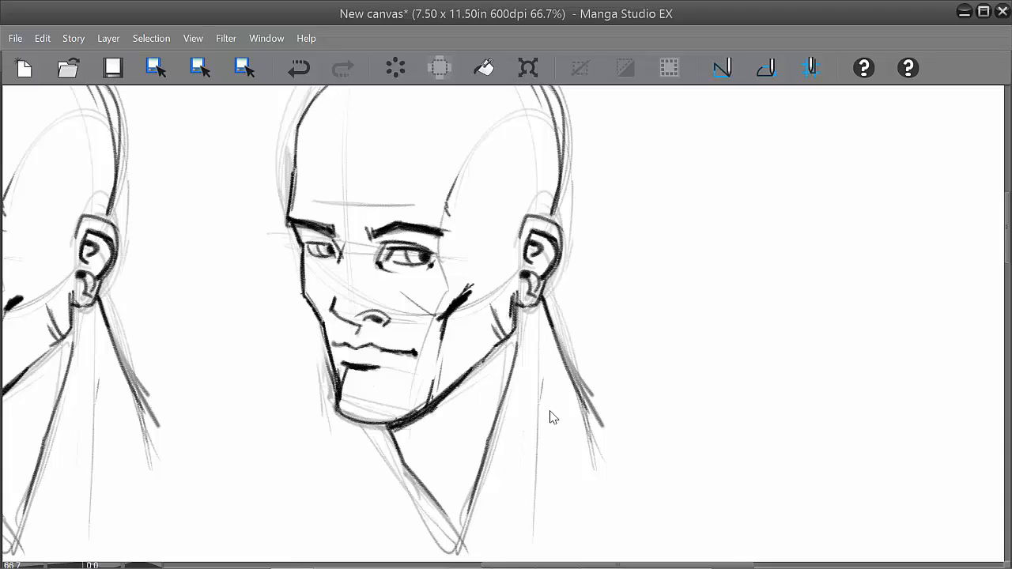
key(ctrl+z)
key(ctrl+z)
key(ctrl+z)
key(ctrl+z)
key(ctrl+z)
key(ctrl+z)
key(ctrl+z)
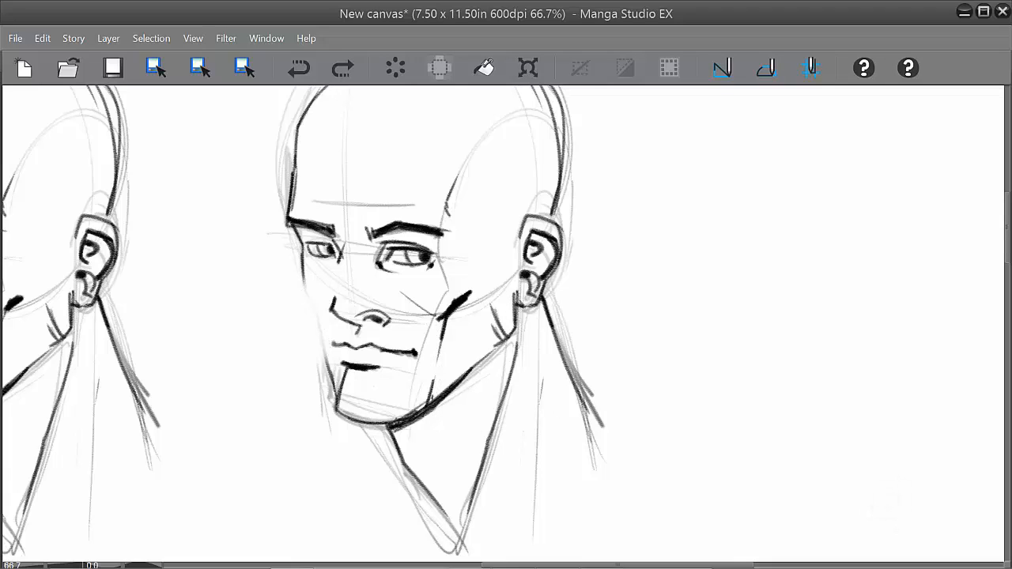
Step: Redraw the far cheek of the copied head as a sunken, angular contour and darken the hollow-cheek line down to the jaw
drag(303, 270, 339, 395)
mouse_move(320, 322)
mouse_down()
mouse_move(337, 403)
mouse_move(304, 296)
mouse_move(303, 249)
mouse_up()
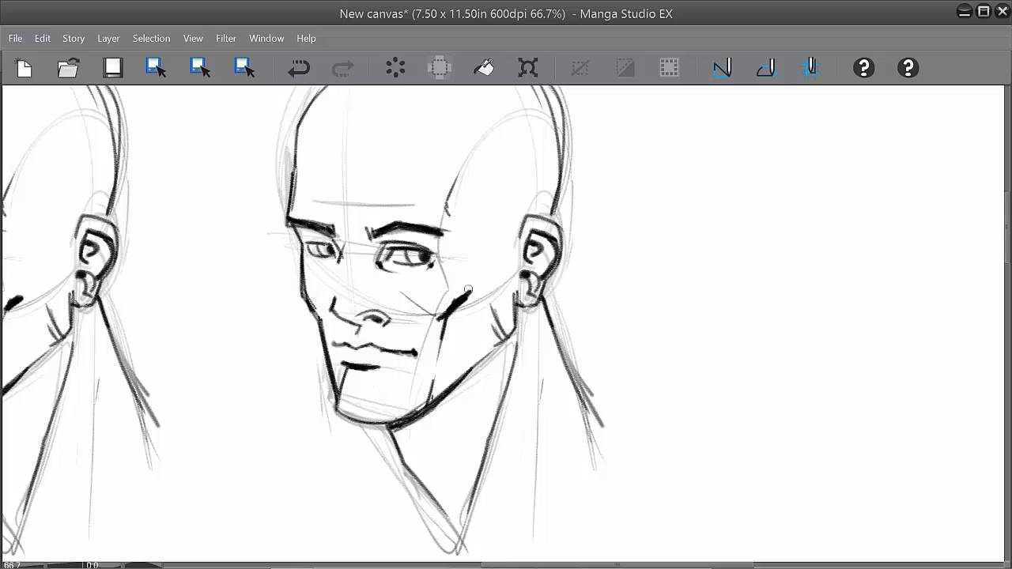
drag(440, 354, 432, 401)
drag(508, 340, 452, 394)
Step: Erase the cheekbone accent, the hollow-cheek lines and the far cheek contour of the copied head
drag(560, 373, 809, 419)
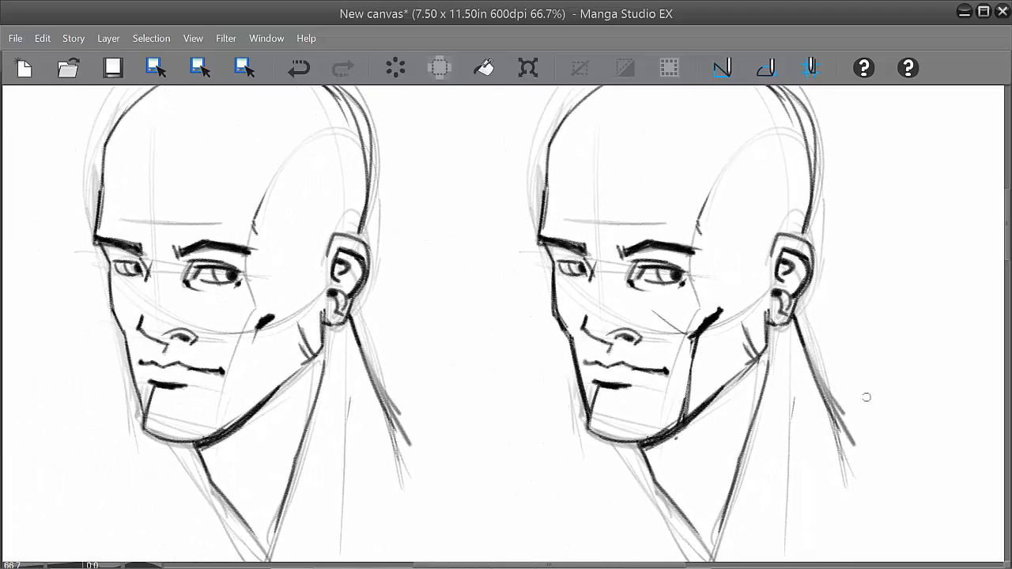
drag(867, 397, 663, 377)
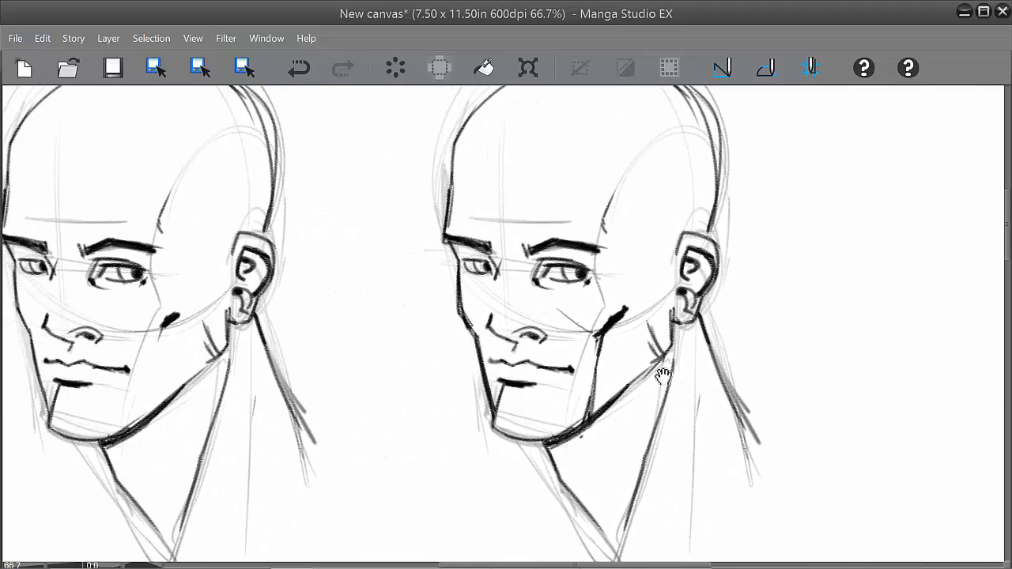
scroll(663, 377, down, 1)
drag(752, 356, 673, 312)
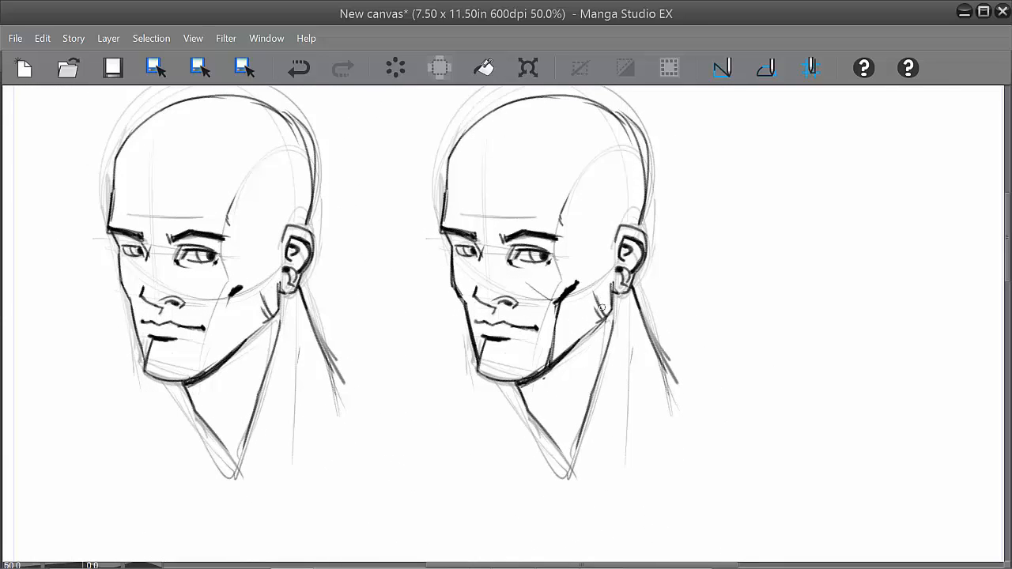
scroll(578, 272, up, 1)
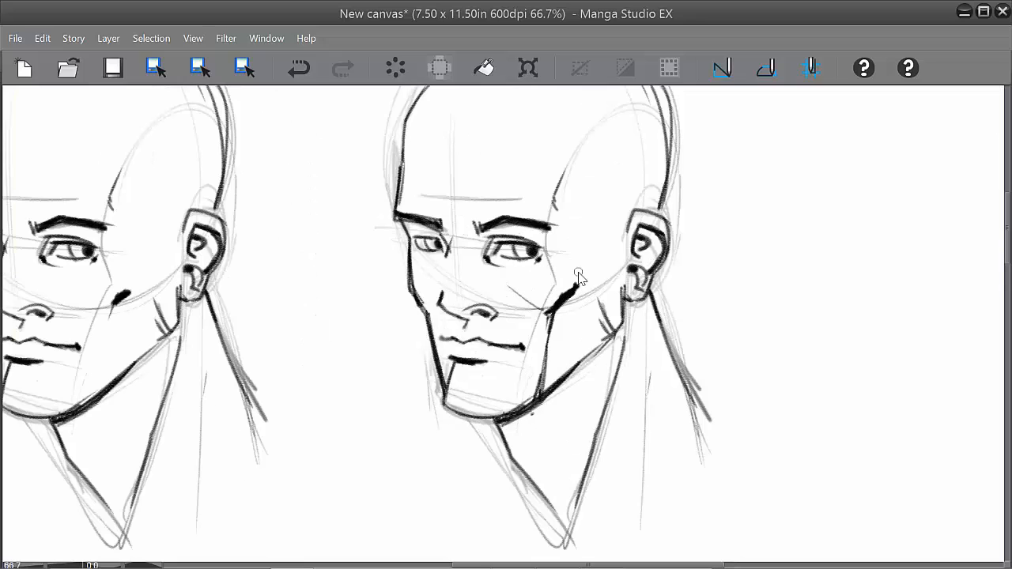
drag(606, 382, 515, 395)
drag(522, 328, 632, 316)
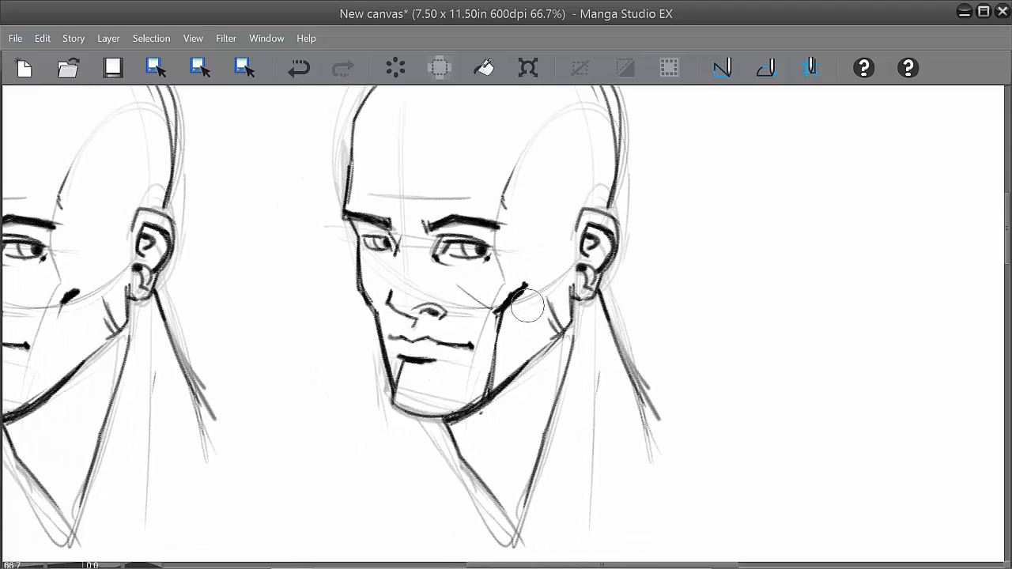
mouse_move(512, 293)
mouse_down()
mouse_move(483, 308)
mouse_move(463, 282)
mouse_up()
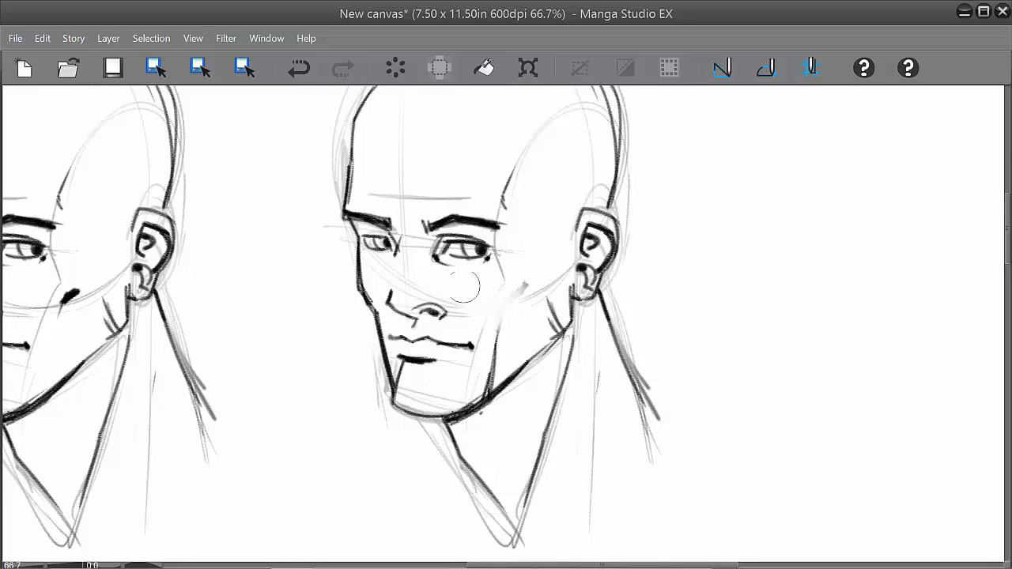
mouse_move(528, 282)
mouse_down()
mouse_move(490, 384)
mouse_move(508, 293)
mouse_move(484, 391)
mouse_up()
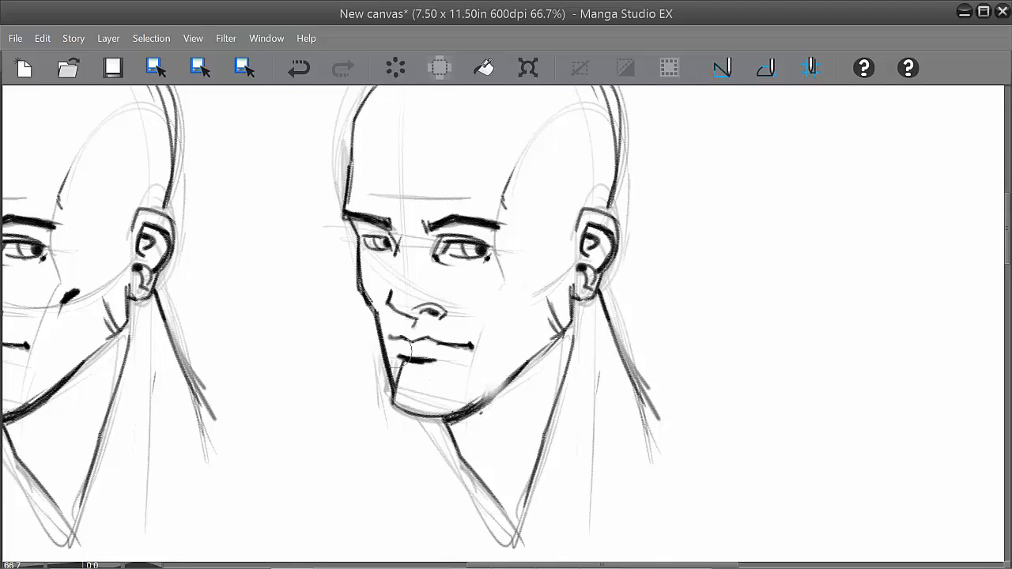
mouse_move(355, 261)
mouse_down()
mouse_move(374, 355)
mouse_move(403, 399)
mouse_up()
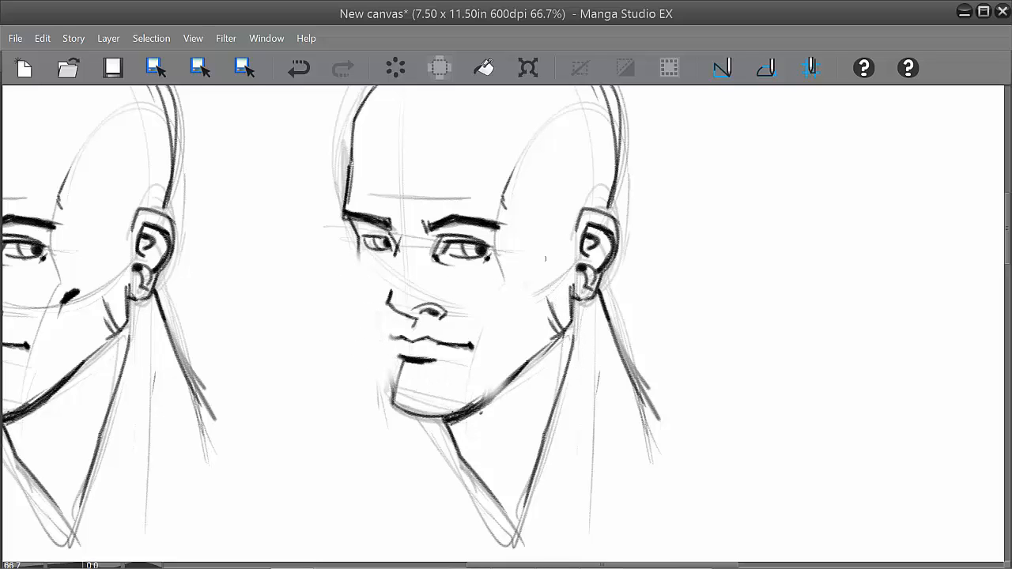
Step: Redraw the far side of the copied face as one smooth, gently curved dark contour from the eyebrow to the chin
drag(360, 252, 364, 292)
key(ctrl+z)
mouse_move(318, 344)
mouse_down()
mouse_move(549, 351)
mouse_move(305, 339)
mouse_up()
mouse_move(473, 319)
mouse_down()
mouse_move(594, 308)
mouse_move(684, 315)
mouse_move(496, 334)
mouse_up()
drag(378, 236, 386, 294)
drag(376, 234, 410, 381)
mouse_move(378, 250)
mouse_down()
mouse_move(386, 325)
mouse_move(410, 377)
mouse_up()
drag(393, 340, 411, 382)
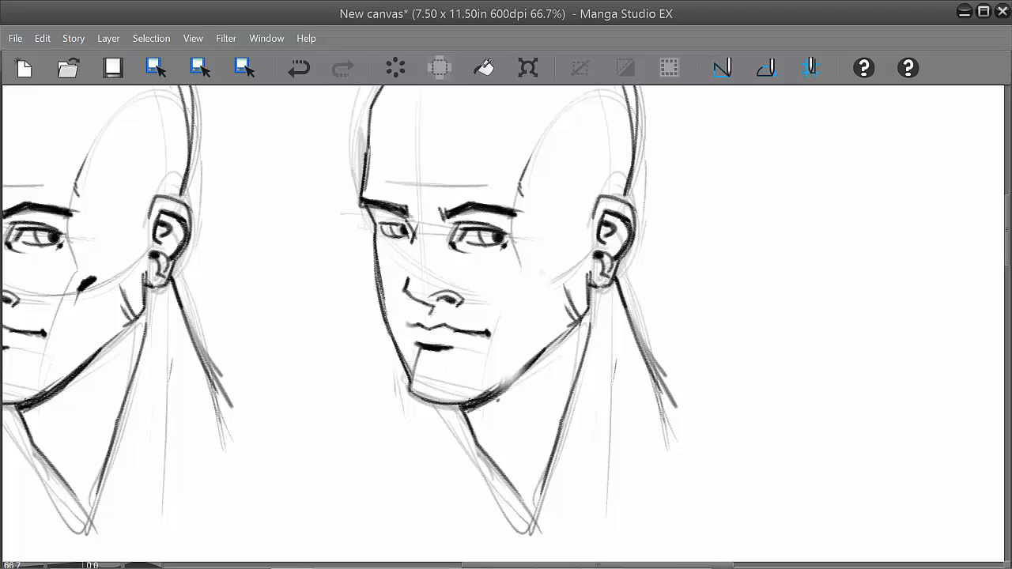
Step: Darken the far corner of the mouth and the chin line from the lower lip to the jaw on the copied head
mouse_move(372, 245)
mouse_down()
mouse_move(393, 336)
mouse_move(421, 394)
mouse_up()
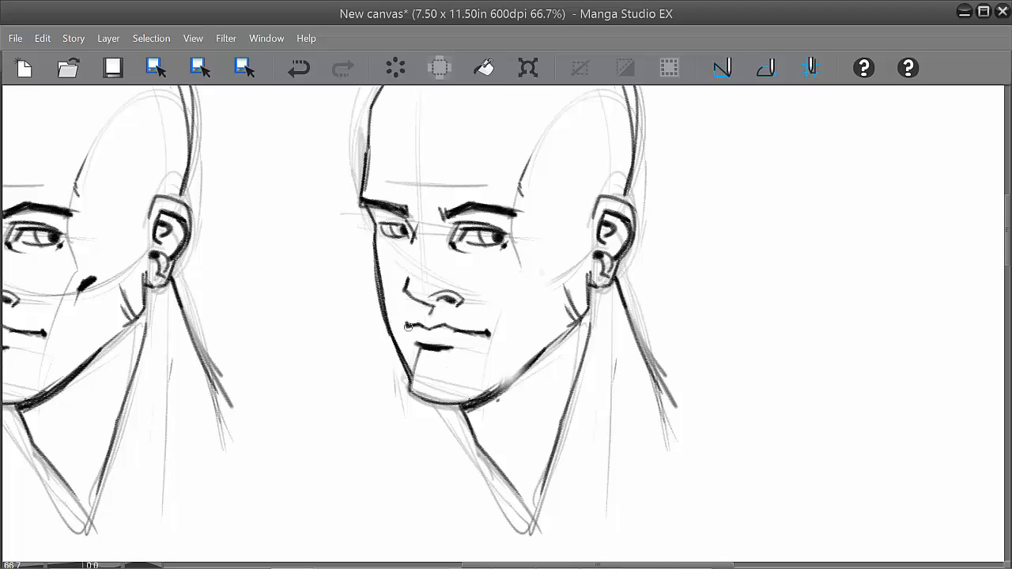
drag(415, 349, 410, 383)
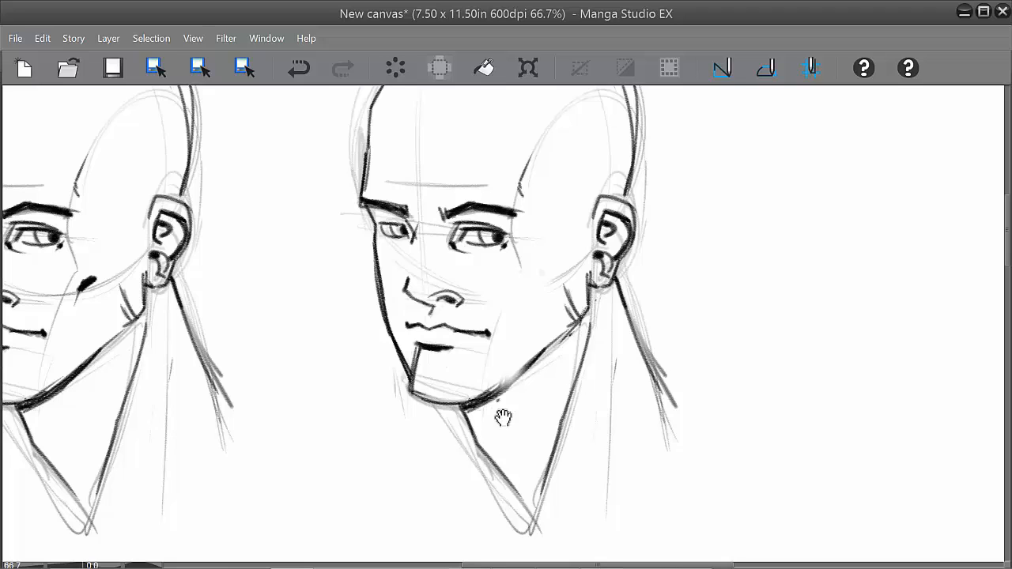
drag(503, 419, 677, 434)
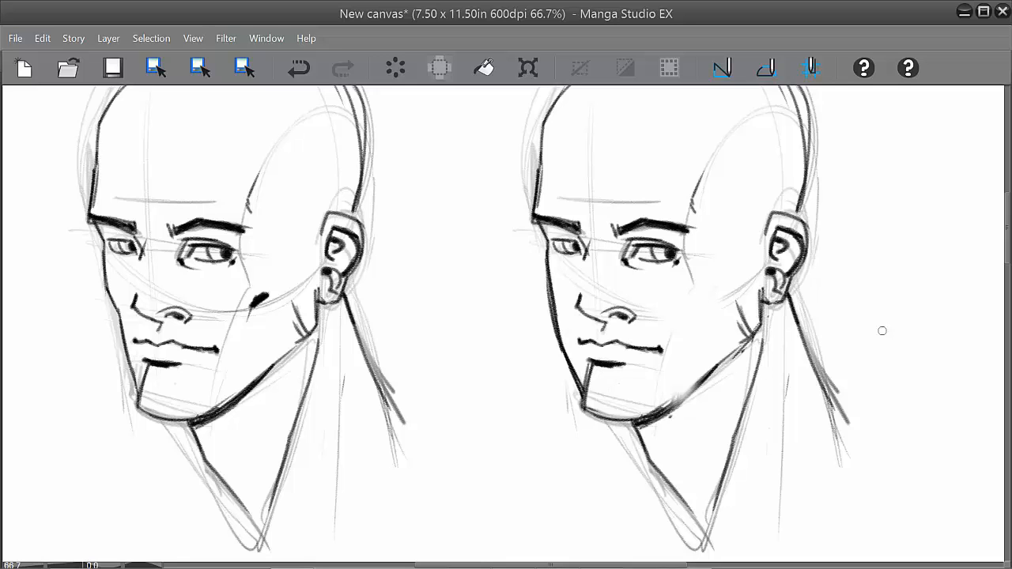
drag(791, 379, 703, 343)
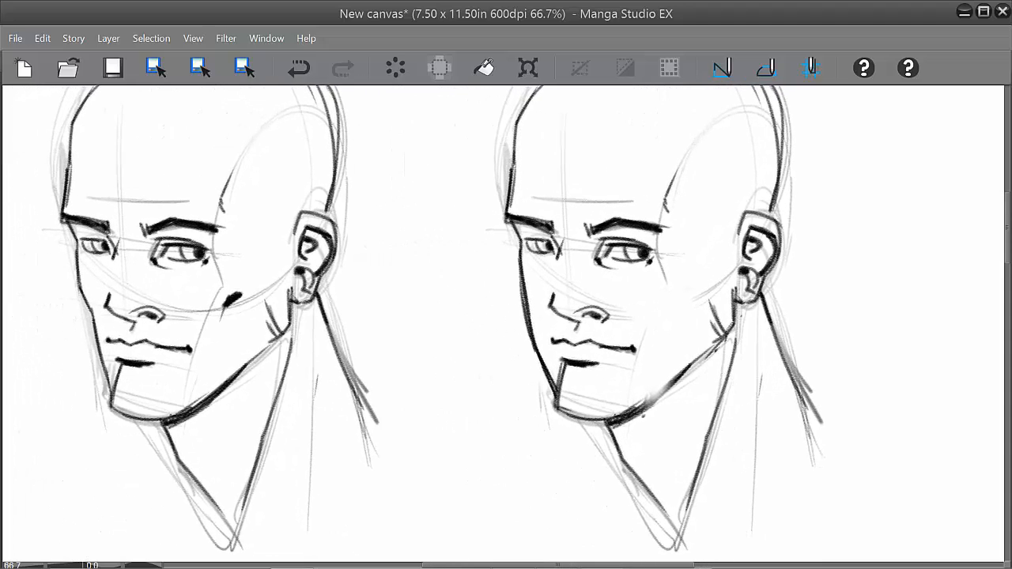
drag(803, 372, 703, 346)
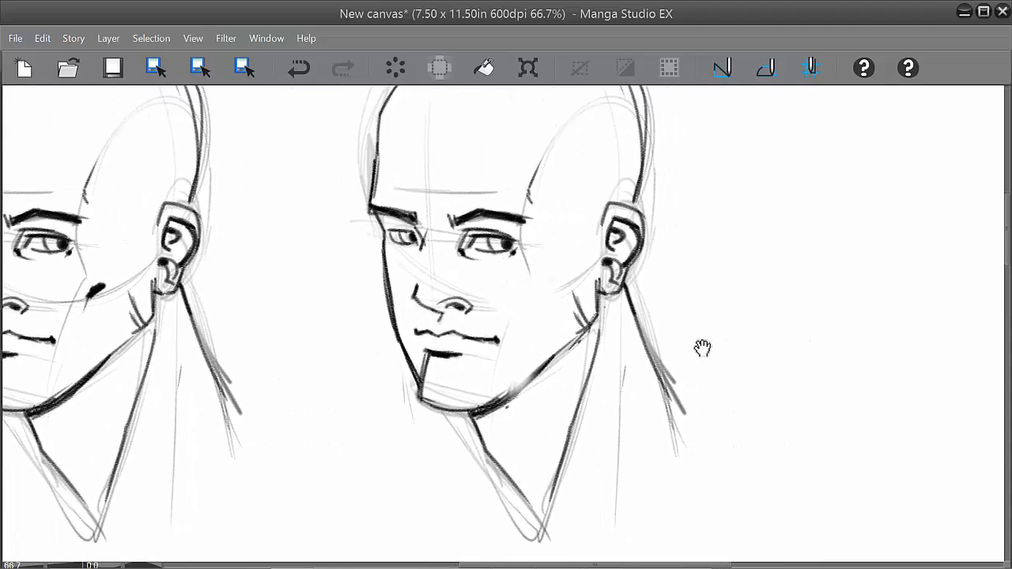
Step: Select the original head with a freehand outline, duplicate it and move the duplicate to the right of the second head
scroll(702, 346, down, 1)
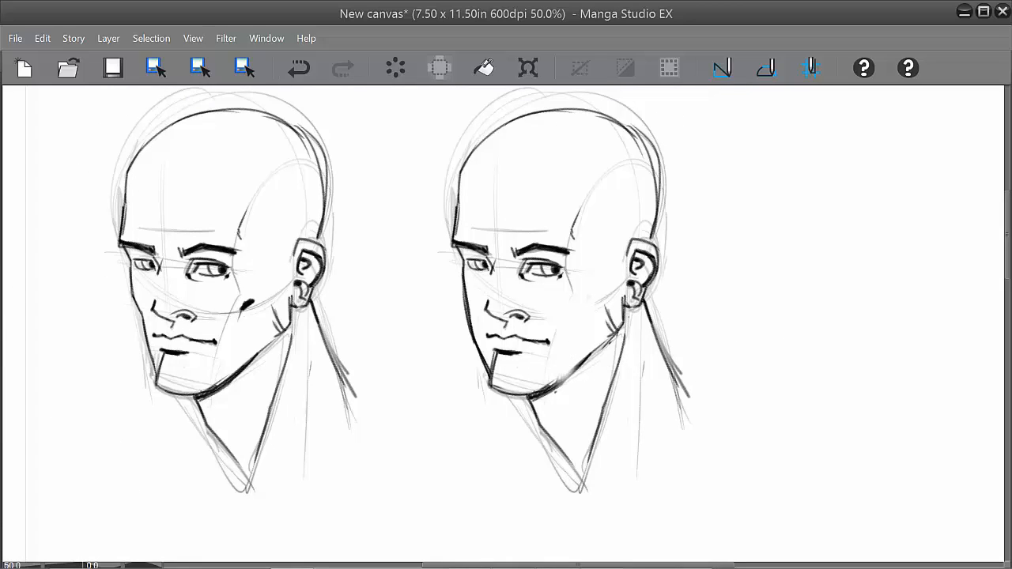
drag(413, 345, 501, 358)
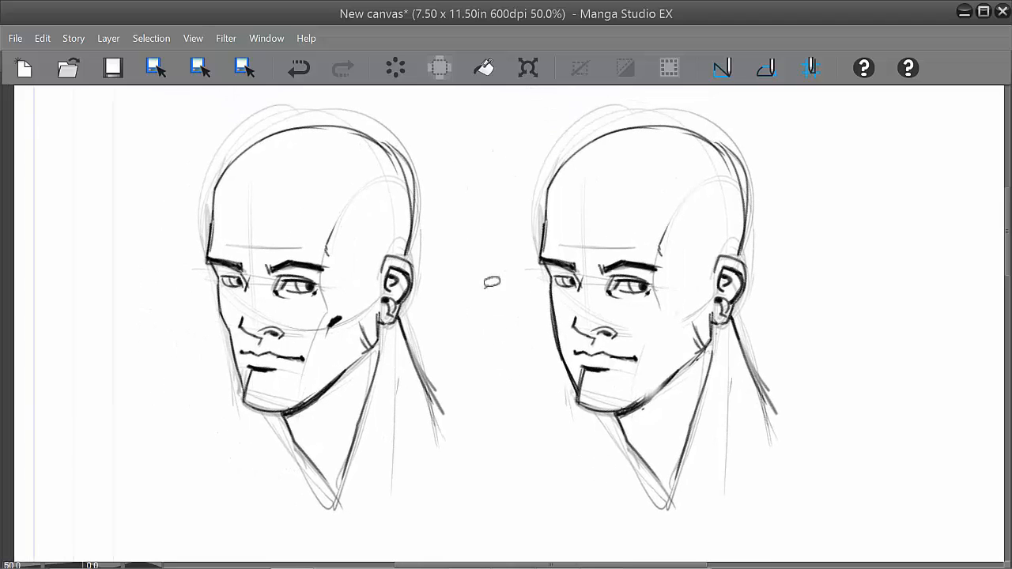
mouse_move(475, 245)
mouse_down()
mouse_move(214, 124)
mouse_move(468, 452)
mouse_move(489, 221)
mouse_up()
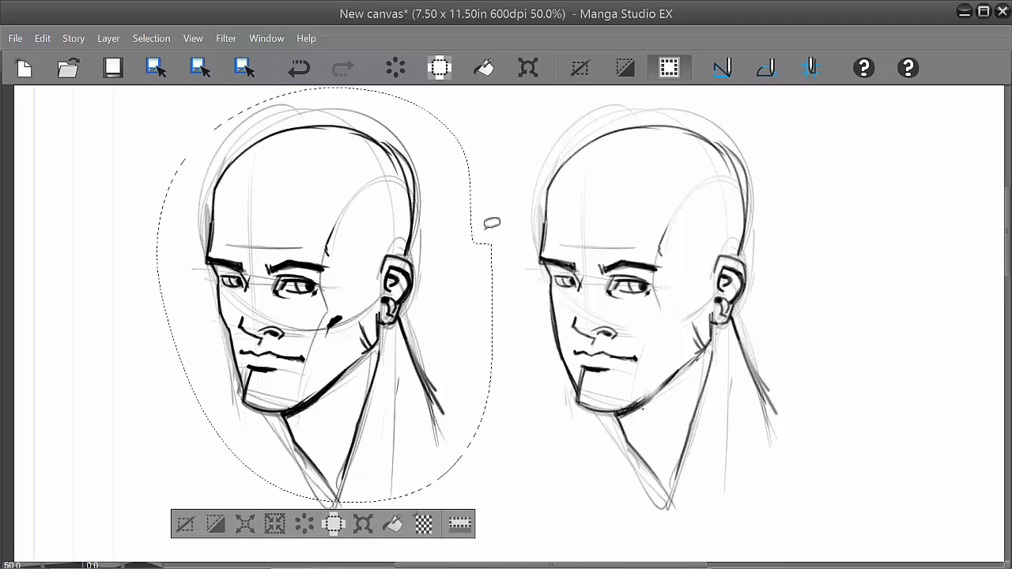
key(ctrl+d)
key(Right)
key(Right)
key(Right)
key(Right)
key(Right)
key(Right)
key(Right)
key(Right)
key(Right)
key(Right)
key(Right)
key(Right)
key(Right)
key(Right)
key(Right)
key(Right)
key(Right)
key(Right)
key(Right)
key(Right)
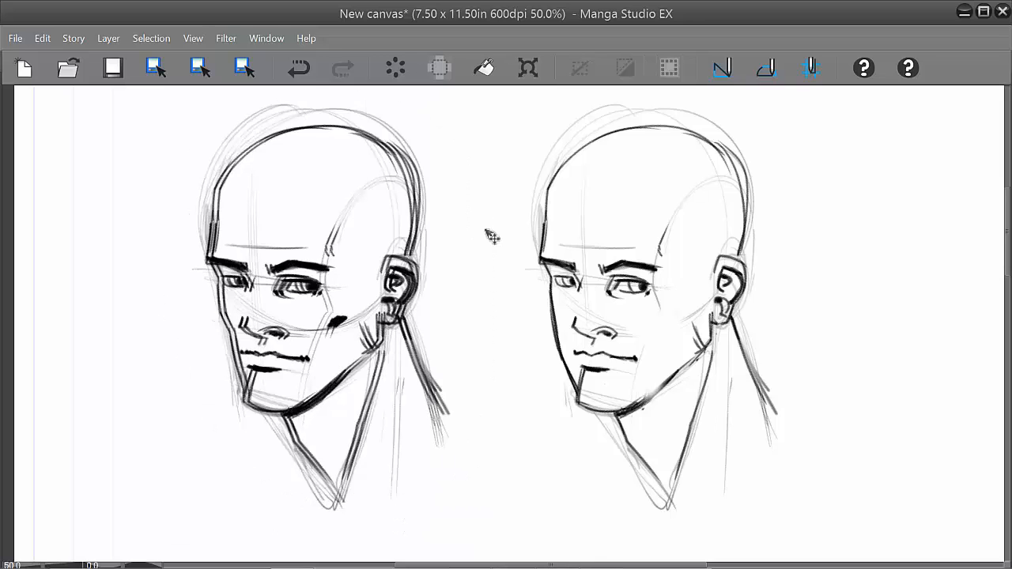
key(Right)
key(Right)
key(Right)
key(Right)
key(Right)
key(Right)
key(Right)
key(Right)
key(Right)
key(Right)
key(Right)
key(Right)
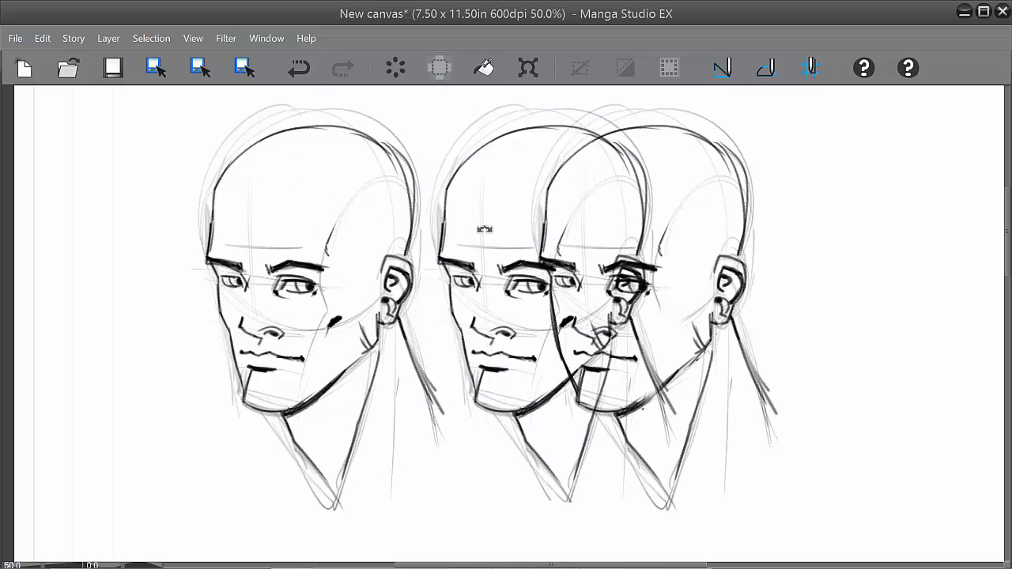
key(Right)
key(Right)
Step: Erase the dark nose lines of the third head down to a faint trace
mouse_move(576, 394)
mouse_down()
mouse_move(762, 388)
mouse_move(905, 407)
mouse_move(606, 458)
mouse_move(515, 422)
mouse_move(569, 412)
mouse_up()
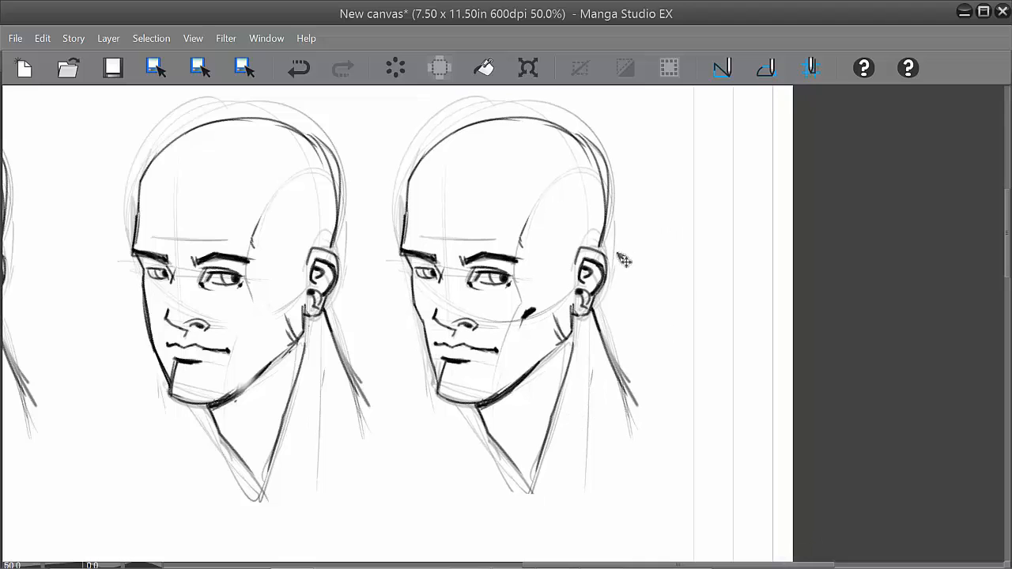
scroll(624, 260, up, 1)
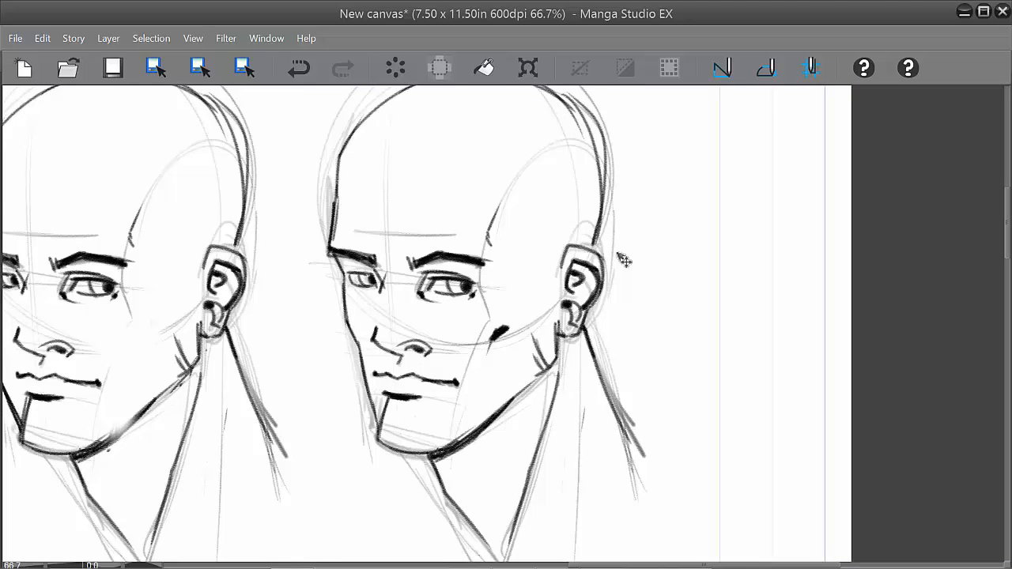
key(e)
mouse_move(405, 337)
mouse_down()
mouse_move(395, 342)
mouse_move(410, 323)
mouse_move(397, 348)
mouse_move(431, 347)
mouse_up()
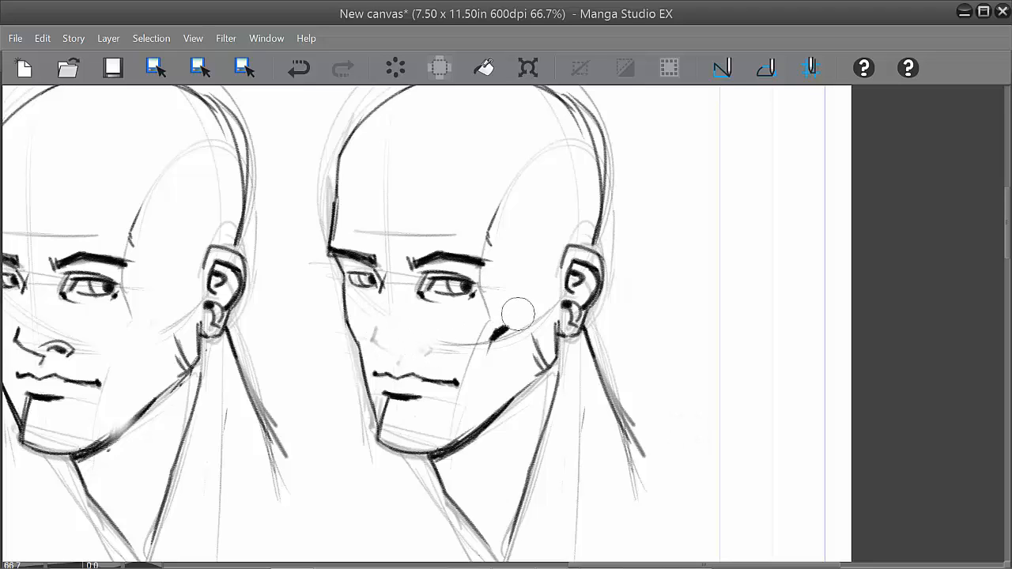
Step: Try an angular nose on the third head, with a bridge line descending from the far eye, a pointed tip and a nostril
key(p)
drag(373, 340, 382, 297)
mouse_move(375, 331)
mouse_down()
mouse_move(371, 342)
mouse_move(401, 355)
mouse_up()
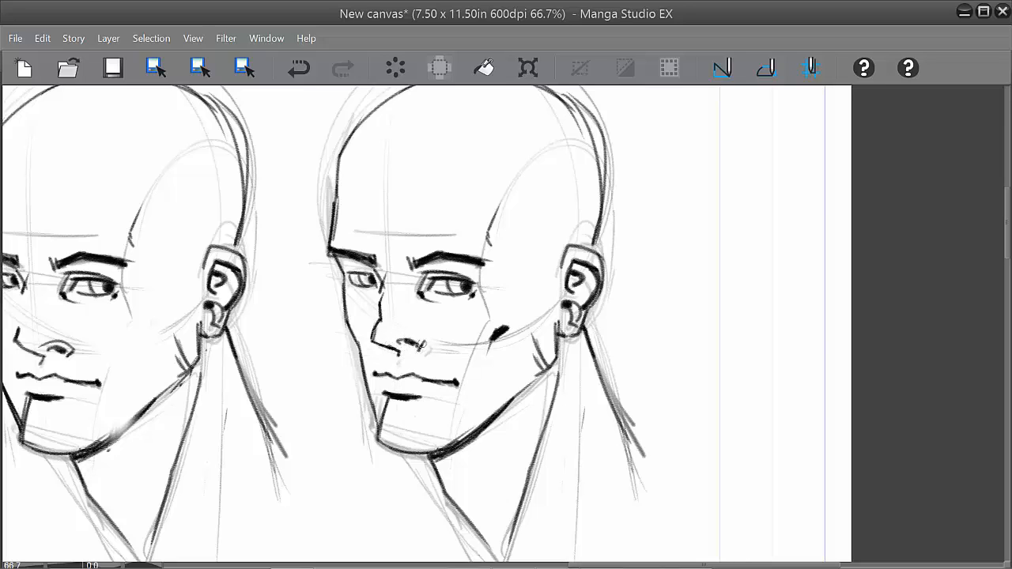
mouse_move(422, 340)
mouse_down()
mouse_move(379, 338)
mouse_move(387, 349)
mouse_move(424, 342)
mouse_up()
key(ctrl+z)
drag(573, 374, 757, 376)
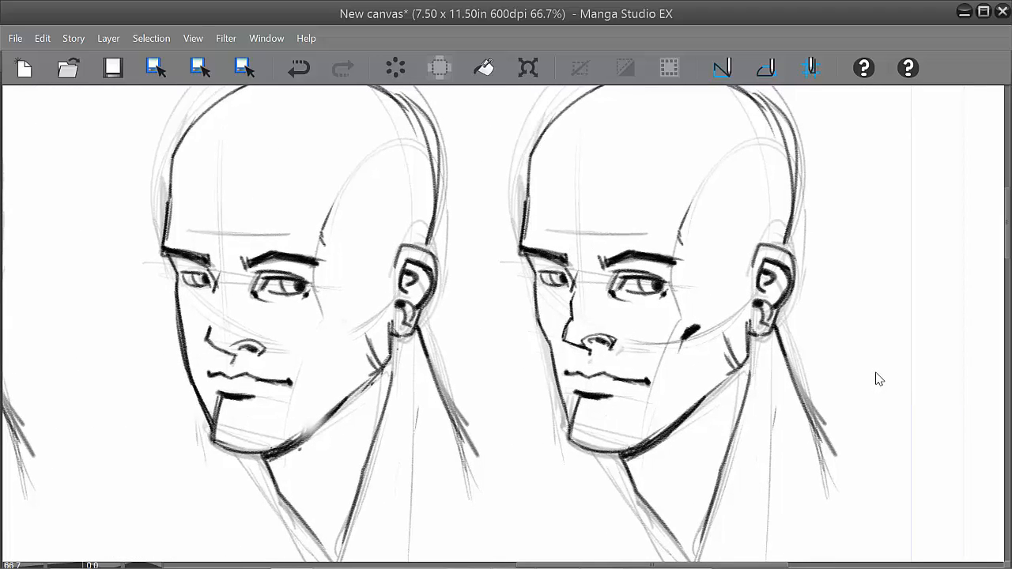
Step: Undo all strokes of the angular nose on the third head
key(ctrl+z)
key(ctrl+z)
key(ctrl+z)
key(ctrl+z)
key(ctrl+z)
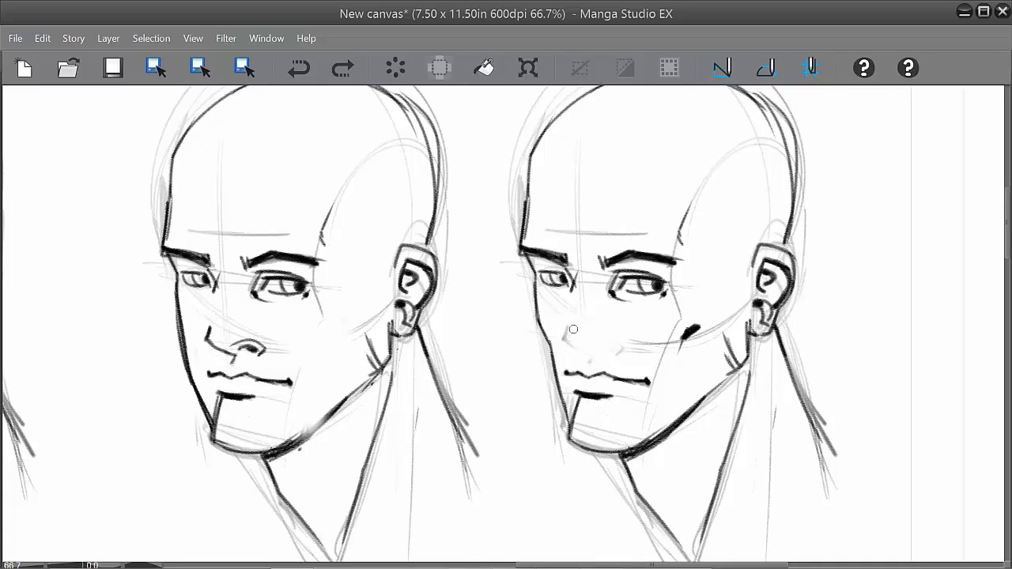
Step: Try a short, narrow nose with a tight angular nostril on the third head
mouse_move(573, 329)
mouse_down()
mouse_move(568, 342)
mouse_move(586, 362)
mouse_move(608, 347)
mouse_move(590, 342)
mouse_move(609, 348)
mouse_move(605, 334)
mouse_move(572, 345)
mouse_up()
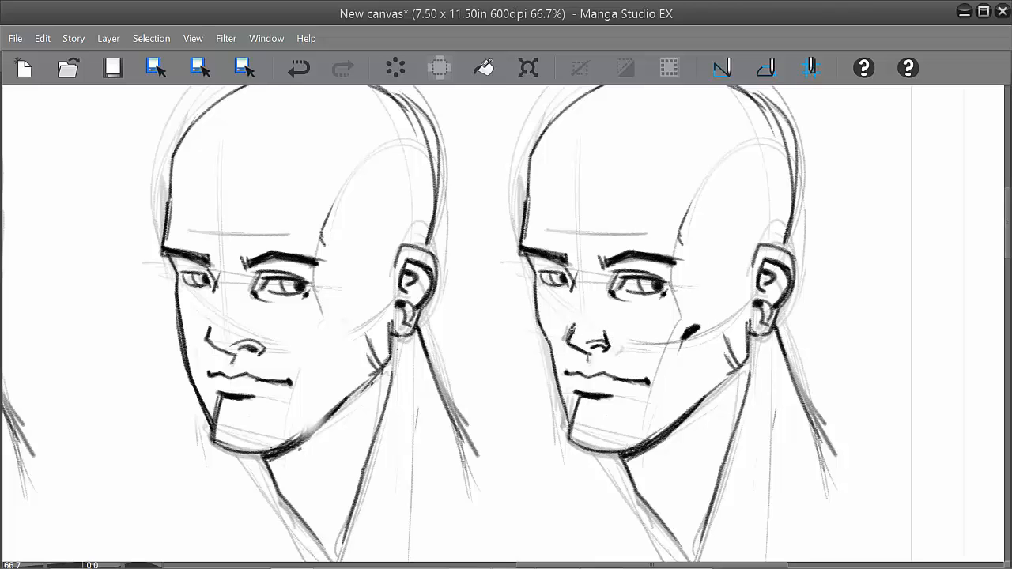
drag(739, 391, 729, 353)
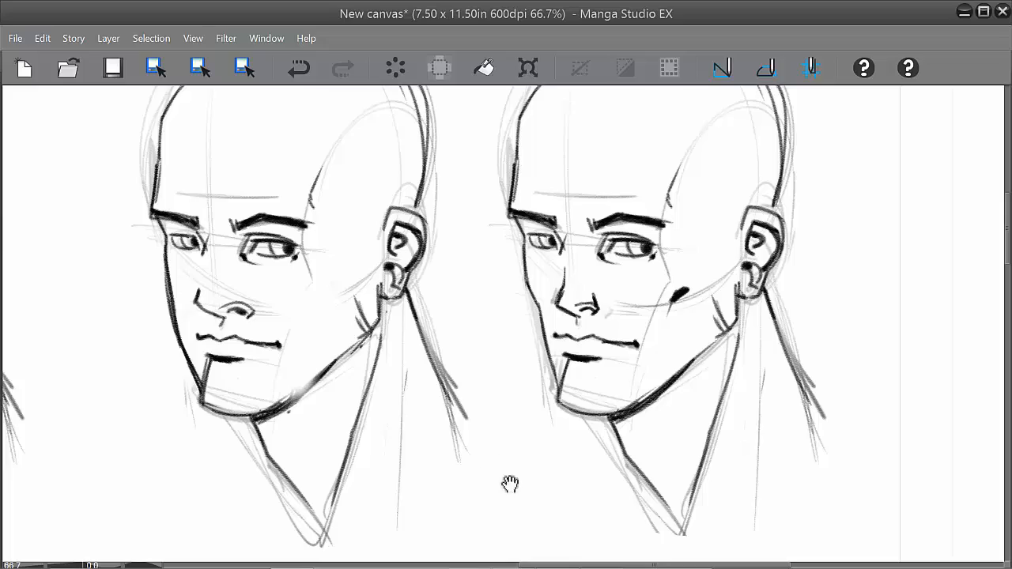
mouse_move(511, 482)
mouse_down()
mouse_move(832, 511)
mouse_move(488, 502)
mouse_move(538, 508)
mouse_move(515, 501)
mouse_up()
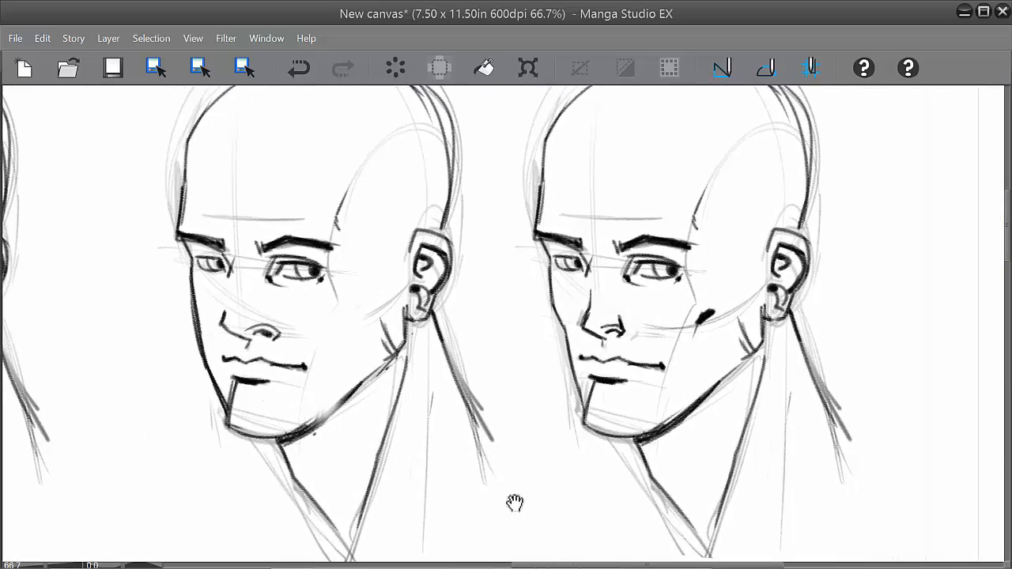
drag(768, 345, 728, 336)
Step: Undo all strokes of the short, narrow nose on the third head
key(ctrl+z)
key(ctrl+z)
key(ctrl+z)
key(ctrl+z)
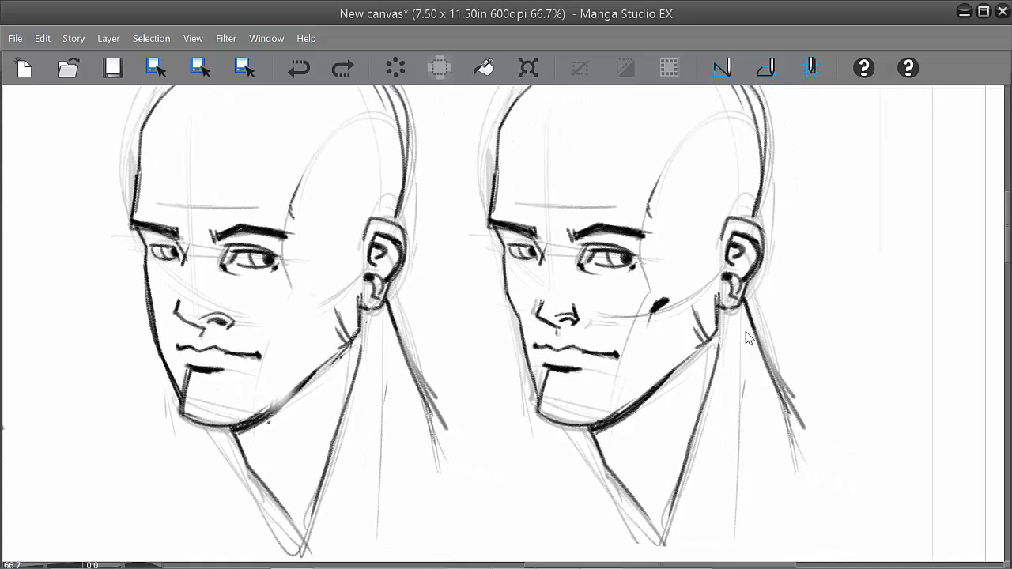
key(ctrl+z)
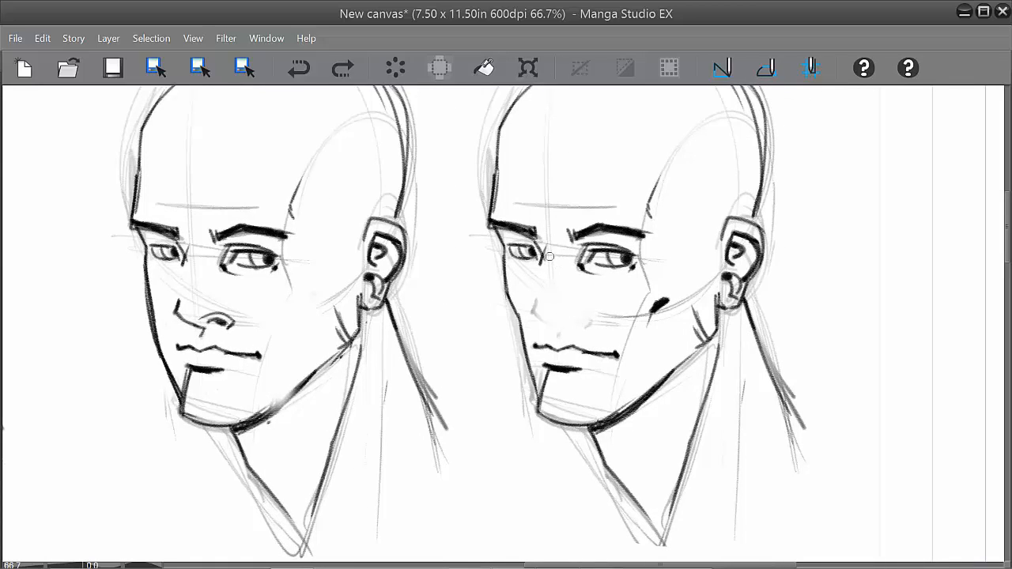
Step: Try a long nose with a bumped bridge from the far eye, a low tip and a flared nostril on the third head
mouse_move(549, 255)
mouse_down()
mouse_move(535, 318)
mouse_move(553, 332)
mouse_move(585, 334)
mouse_up()
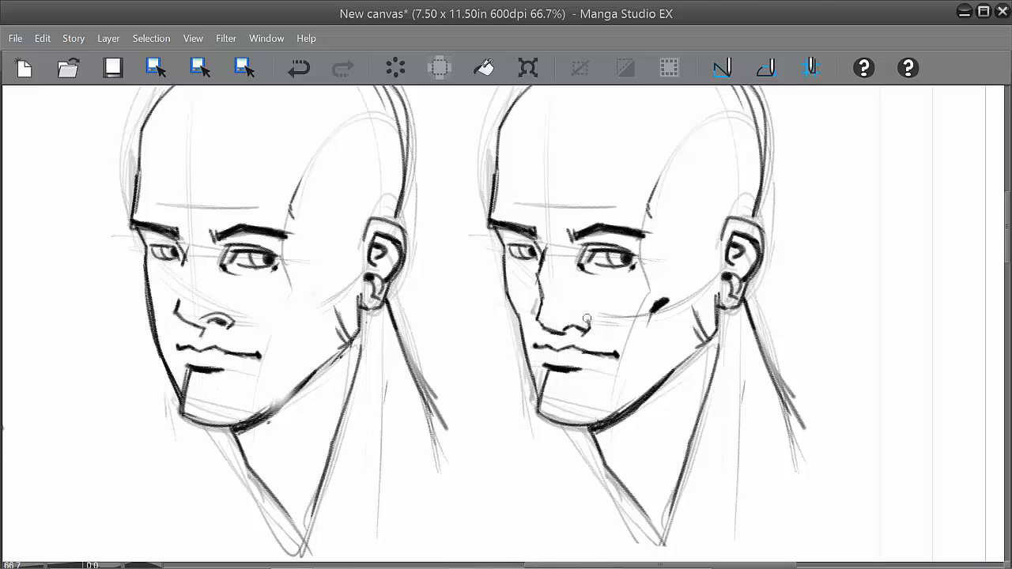
drag(523, 477, 536, 473)
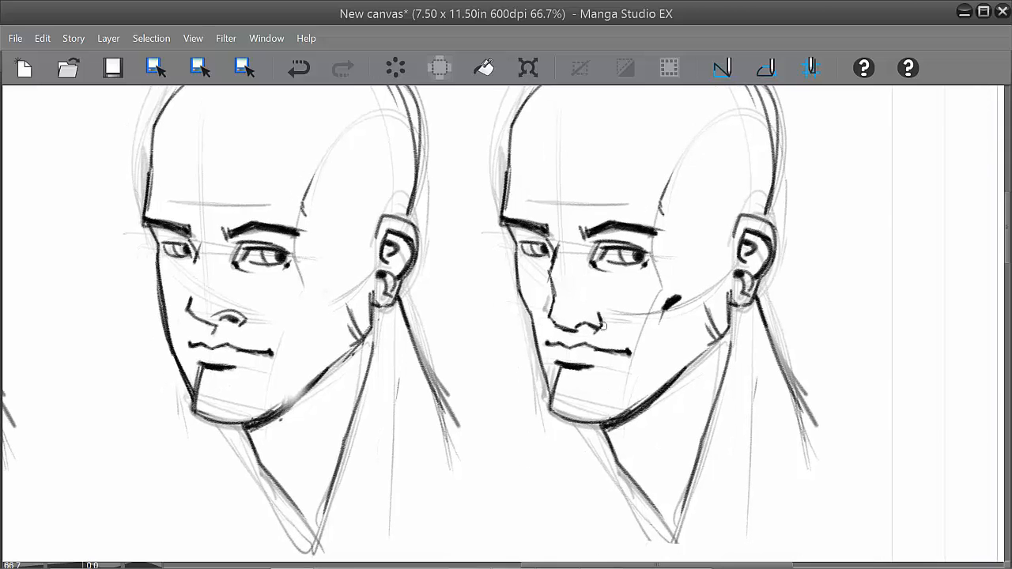
drag(604, 325, 575, 322)
drag(490, 435, 814, 435)
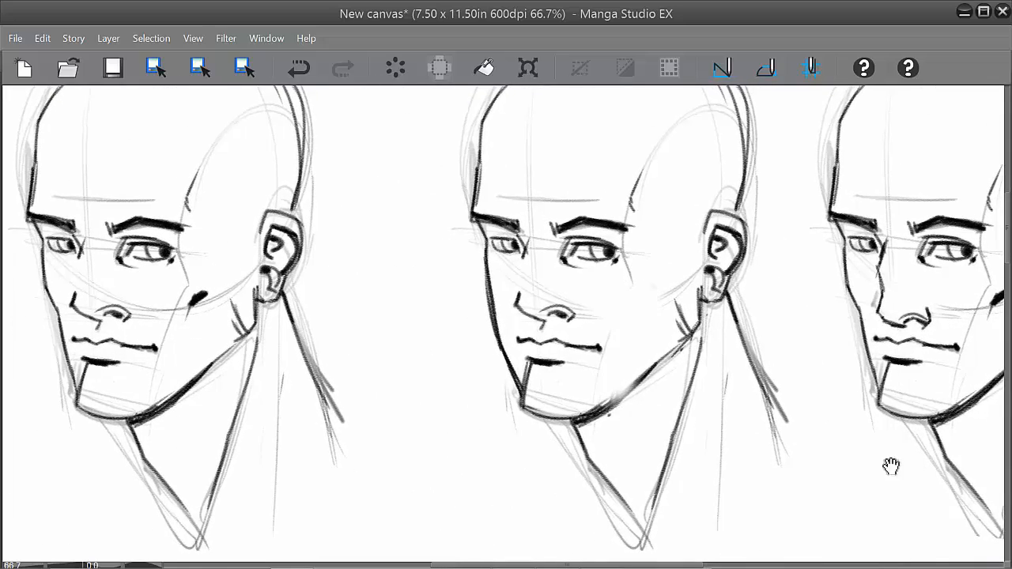
drag(893, 467, 538, 451)
drag(675, 402, 674, 396)
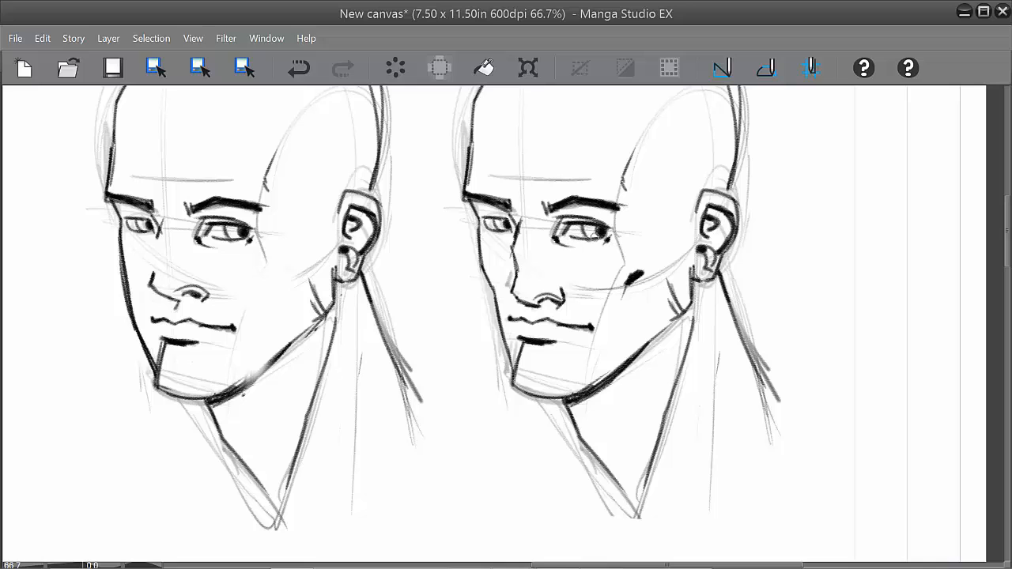
Step: Fade out both eyes and the nose of the third head with the eraser, then draw a broad nose with wide nostrils
mouse_move(595, 234)
mouse_down()
mouse_move(563, 238)
mouse_move(610, 239)
mouse_move(596, 222)
mouse_move(609, 240)
mouse_move(555, 233)
mouse_move(590, 242)
mouse_move(541, 243)
mouse_move(497, 227)
mouse_move(520, 228)
mouse_move(512, 284)
mouse_move(570, 290)
mouse_move(508, 289)
mouse_move(506, 232)
mouse_move(510, 254)
mouse_move(556, 297)
mouse_move(528, 288)
mouse_move(598, 234)
mouse_move(540, 235)
mouse_move(615, 275)
mouse_move(592, 283)
mouse_up()
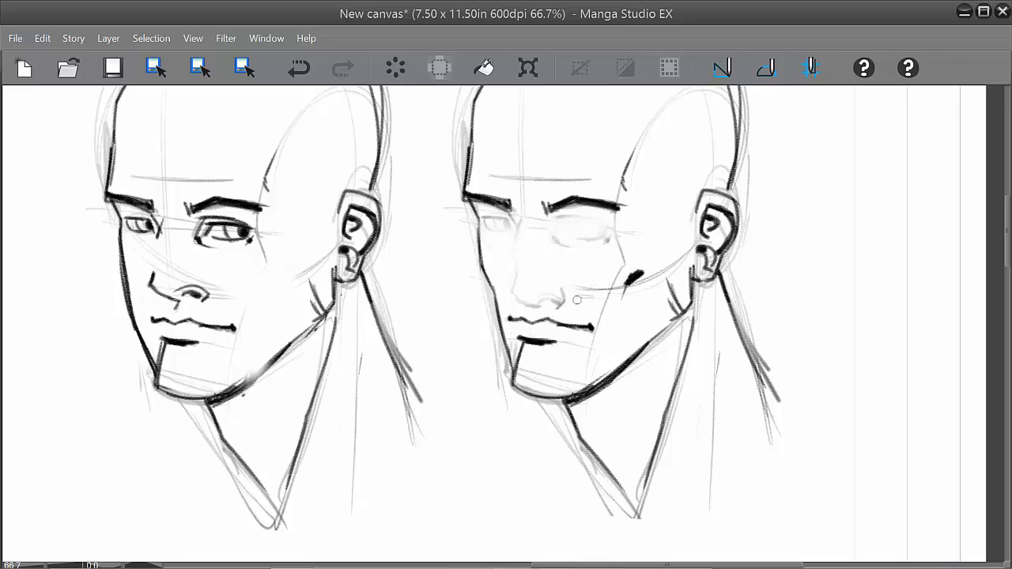
mouse_move(515, 295)
mouse_down()
mouse_move(573, 298)
mouse_move(563, 300)
mouse_up()
mouse_move(515, 275)
mouse_down()
mouse_move(510, 293)
mouse_move(523, 300)
mouse_move(512, 274)
mouse_move(510, 293)
mouse_move(557, 296)
mouse_up()
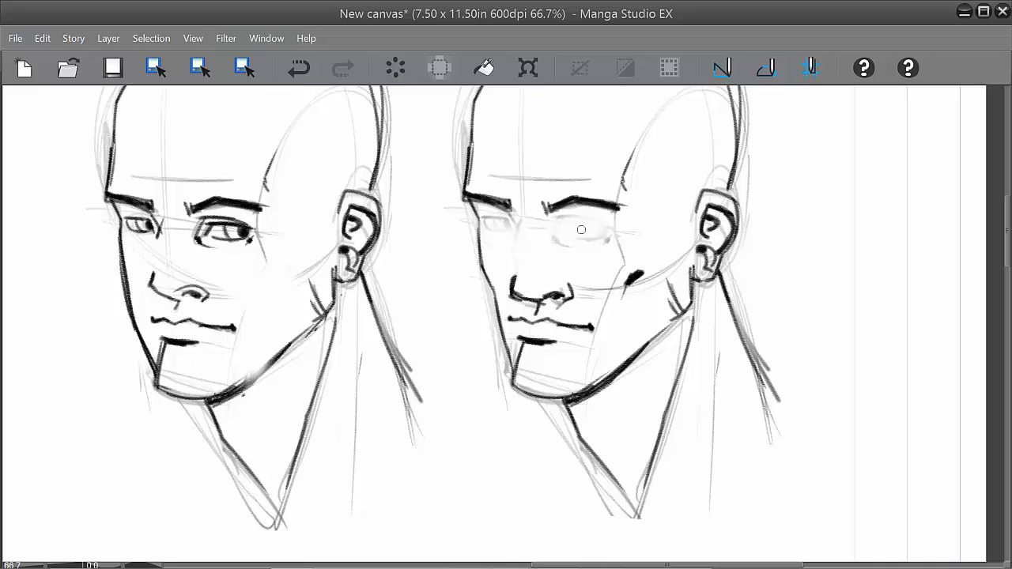
Step: Redraw both eyes of the third head with rounder, more open outlines and add irises and dark pupils
mouse_move(565, 233)
mouse_down()
mouse_move(573, 222)
mouse_move(610, 224)
mouse_move(597, 239)
mouse_move(607, 232)
mouse_move(565, 240)
mouse_move(587, 213)
mouse_move(565, 217)
mouse_move(560, 234)
mouse_move(563, 217)
mouse_up()
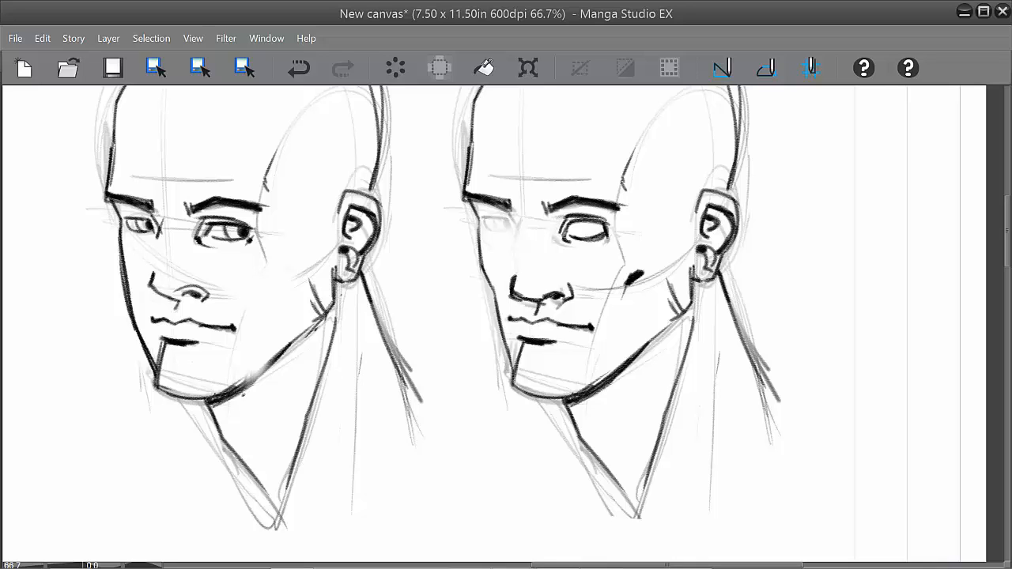
mouse_move(488, 223)
mouse_down()
mouse_move(517, 230)
mouse_move(486, 221)
mouse_move(484, 236)
mouse_move(506, 235)
mouse_move(513, 218)
mouse_move(504, 223)
mouse_move(516, 223)
mouse_move(514, 232)
mouse_up()
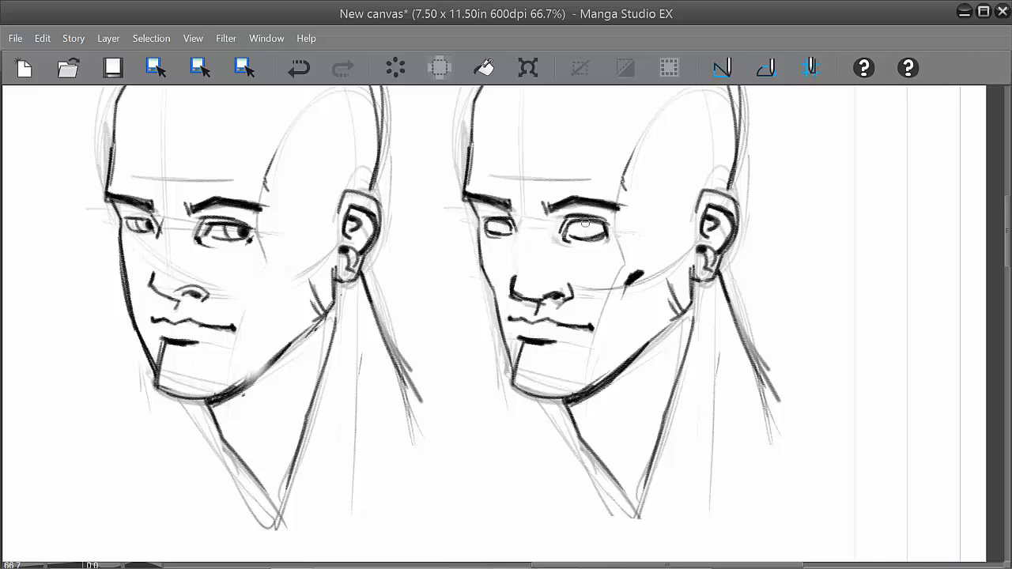
mouse_move(585, 224)
mouse_down()
mouse_move(589, 234)
mouse_move(602, 228)
mouse_up()
drag(493, 225, 507, 227)
Step: Give the third head fuller lips by drawing a thick lower lip and an upper lip contour around the mouth line
mouse_move(508, 330)
mouse_down()
mouse_move(579, 339)
mouse_move(568, 339)
mouse_up()
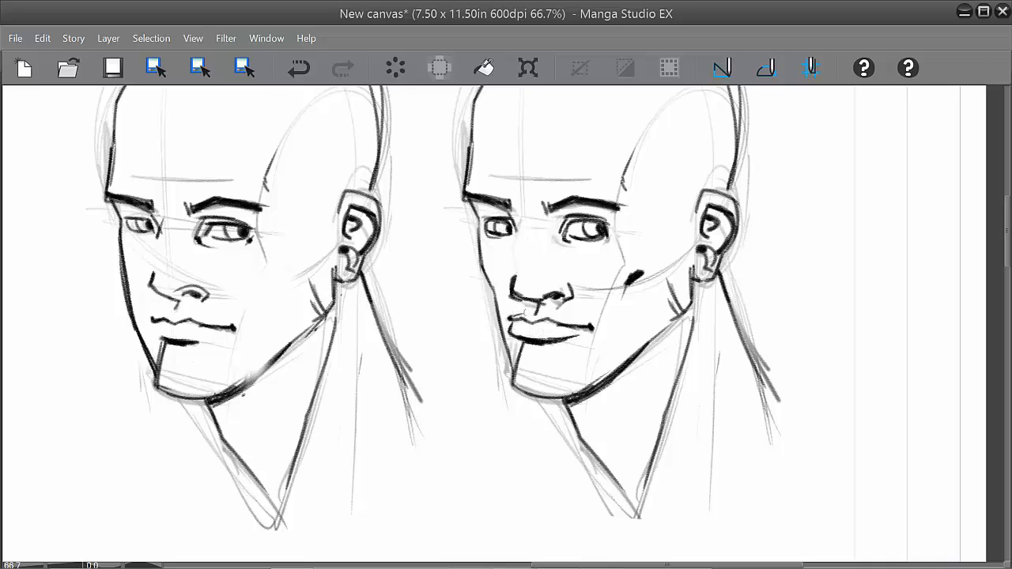
drag(527, 312, 587, 328)
mouse_move(542, 291)
mouse_down()
mouse_move(566, 291)
mouse_move(543, 293)
mouse_up()
key(ctrl+z)
key(ctrl+z)
mouse_move(725, 385)
mouse_down()
mouse_move(688, 407)
mouse_move(680, 397)
mouse_up()
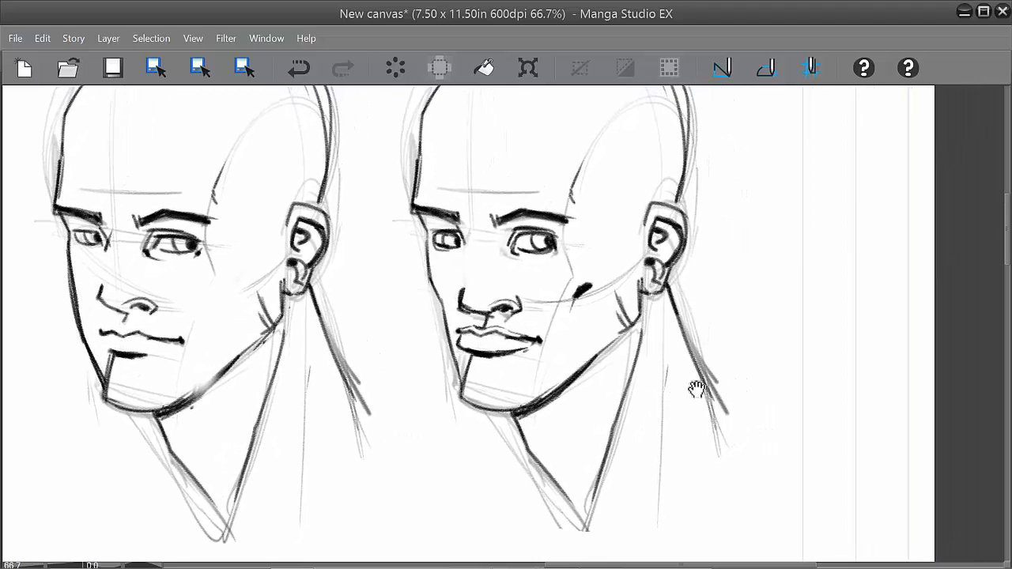
scroll(696, 389, down, 2)
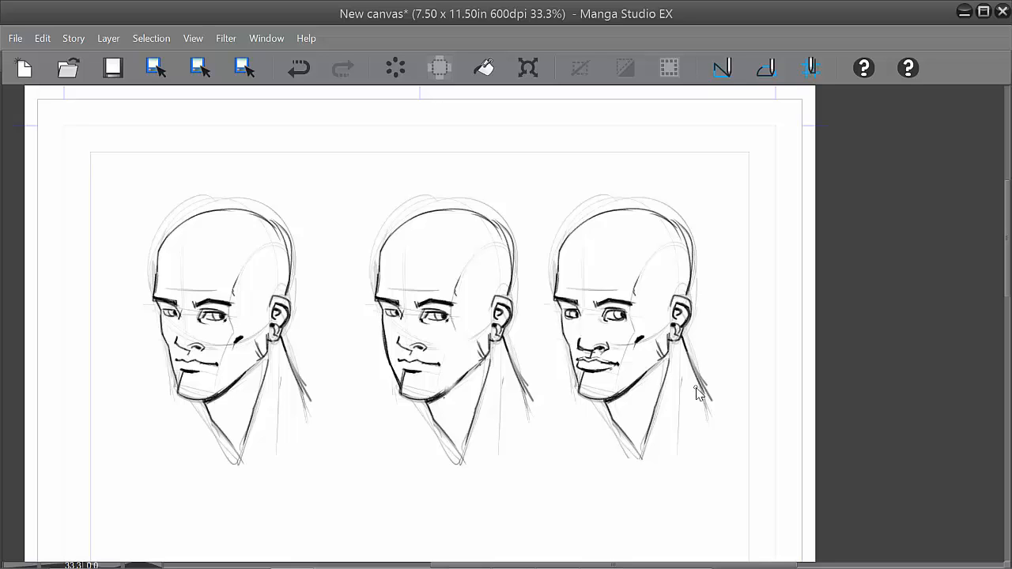
Step: Hide Layer 1 so that only the third head is displayed on the canvas
key(Tab)
click(870, 294)
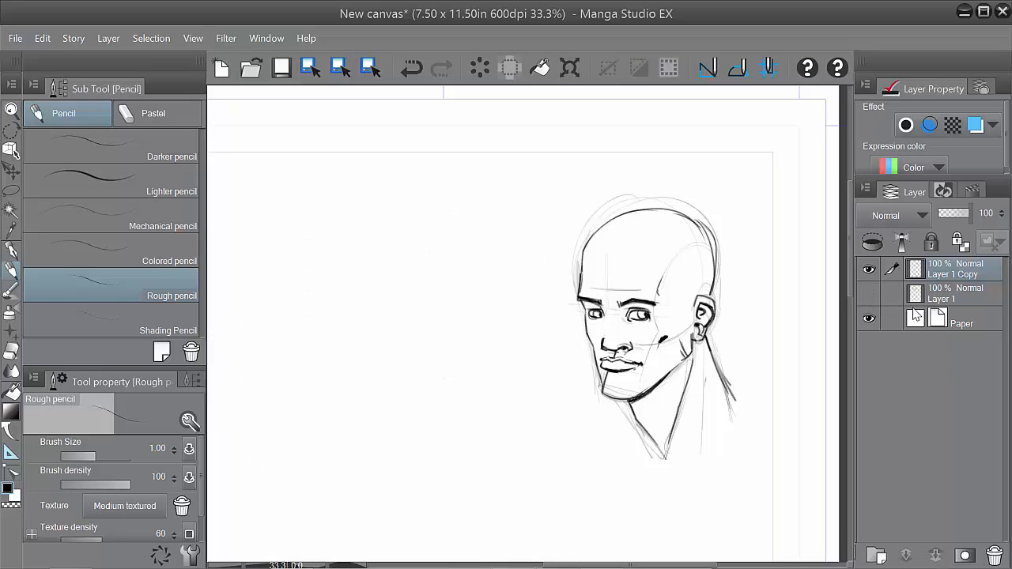
key(Tab)
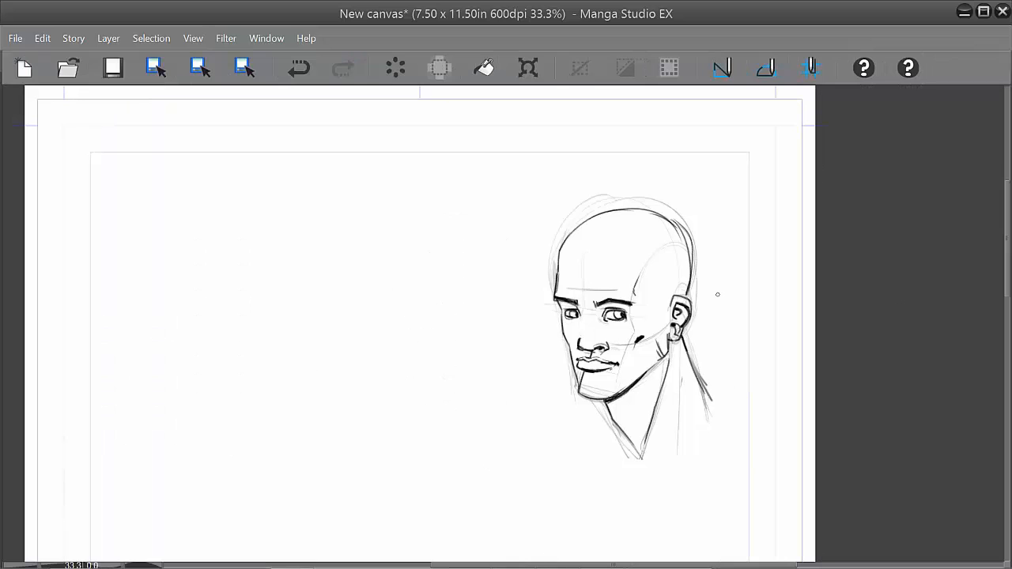
Step: Move the full-lipped head to the left side of the page and place a duplicate of it alongside
mouse_move(673, 332)
mouse_down()
mouse_move(304, 332)
mouse_move(289, 322)
mouse_move(276, 347)
mouse_move(485, 360)
mouse_move(466, 368)
mouse_up()
key(ctrl+c)
key(ctrl+v)
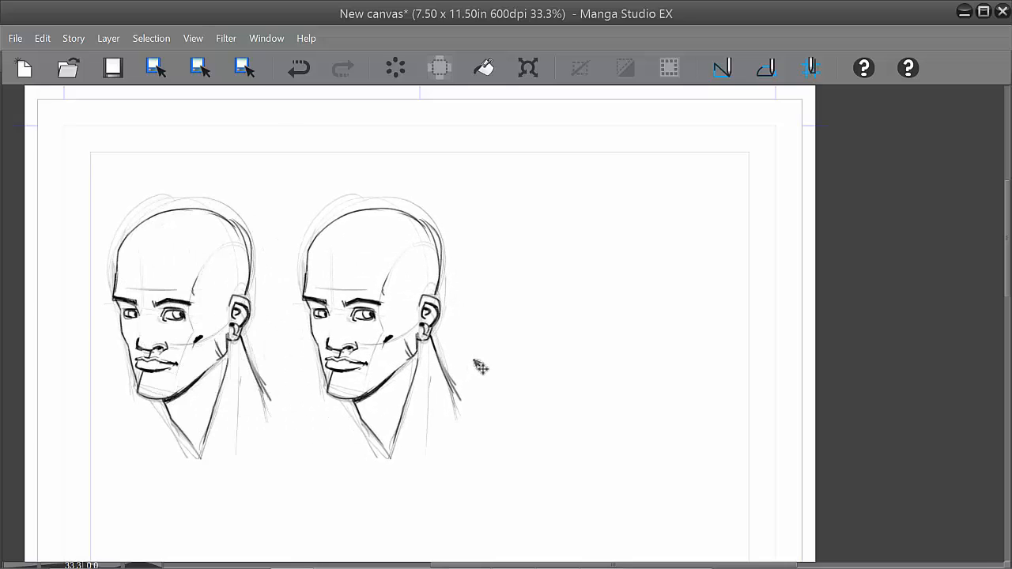
Step: Fade out the eyes, nose and mouth of the duplicated head with the eraser, leaving only faint guides
scroll(481, 367, up, 2)
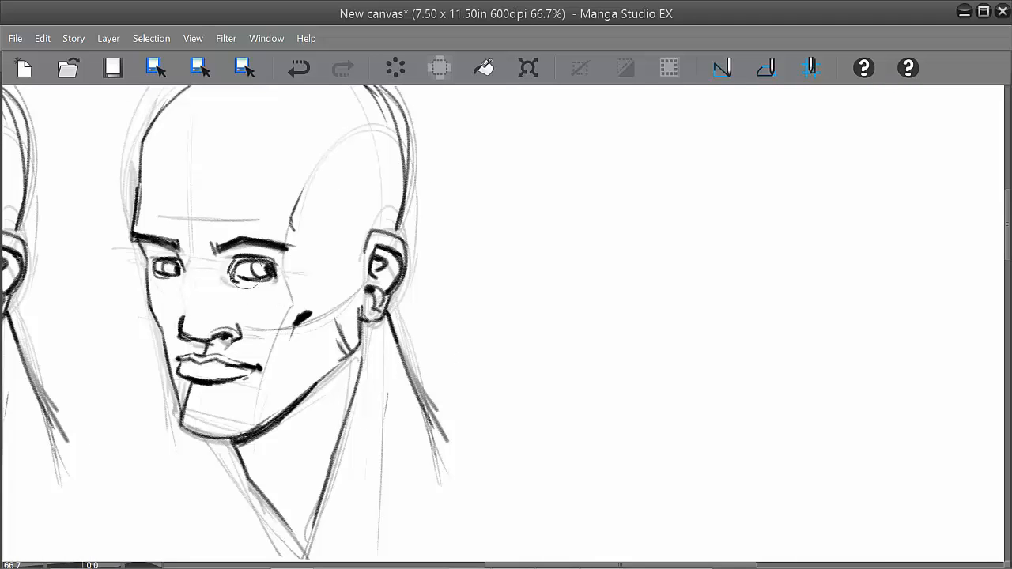
mouse_move(245, 273)
mouse_down()
mouse_move(237, 276)
mouse_move(273, 273)
mouse_up()
mouse_move(167, 271)
mouse_down()
mouse_move(158, 267)
mouse_move(173, 266)
mouse_up()
mouse_move(190, 331)
mouse_down()
mouse_move(225, 337)
mouse_move(186, 339)
mouse_move(237, 336)
mouse_move(190, 364)
mouse_move(229, 360)
mouse_move(184, 332)
mouse_move(197, 339)
mouse_up()
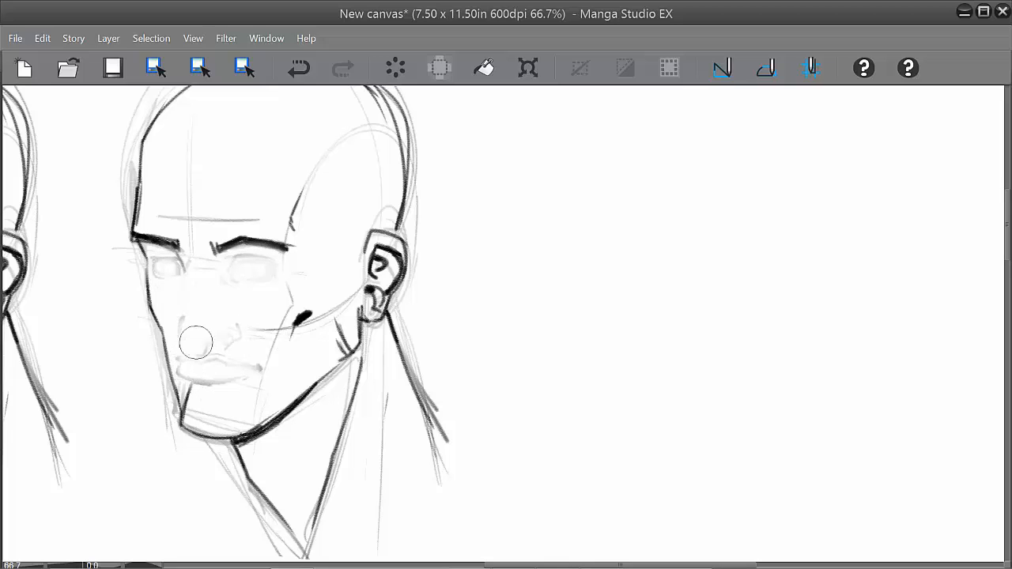
drag(524, 373, 787, 372)
Step: Draw narrow eyes with irises, dark pupils and upper-lid lines on the duplicated head and touch up the eyebrows
key(p)
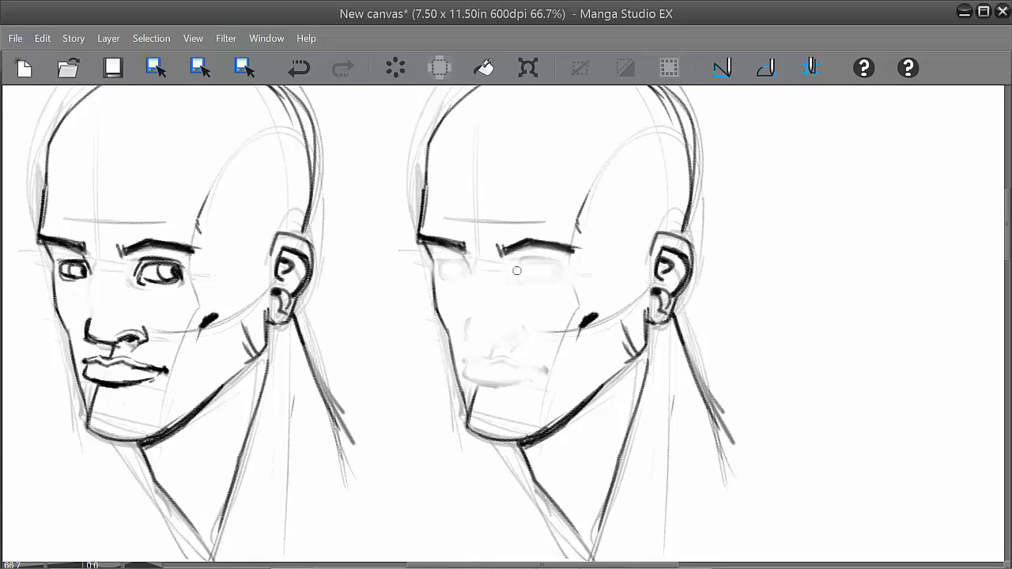
scroll(552, 254, up, 1)
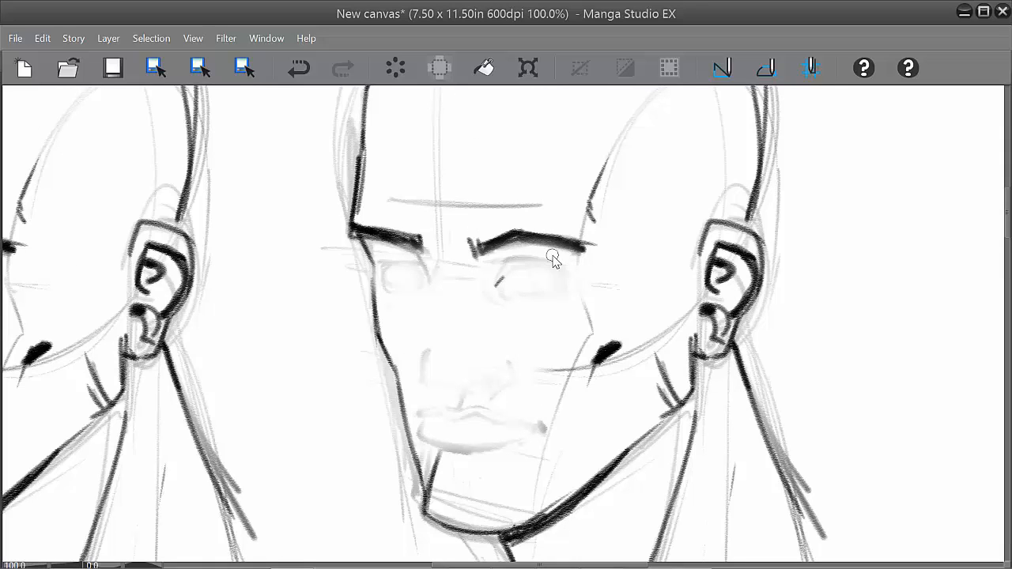
mouse_move(503, 277)
mouse_down()
mouse_move(568, 285)
mouse_move(508, 278)
mouse_move(564, 285)
mouse_move(509, 289)
mouse_move(542, 291)
mouse_up()
mouse_move(562, 274)
mouse_down()
mouse_move(495, 268)
mouse_move(567, 275)
mouse_move(492, 273)
mouse_up()
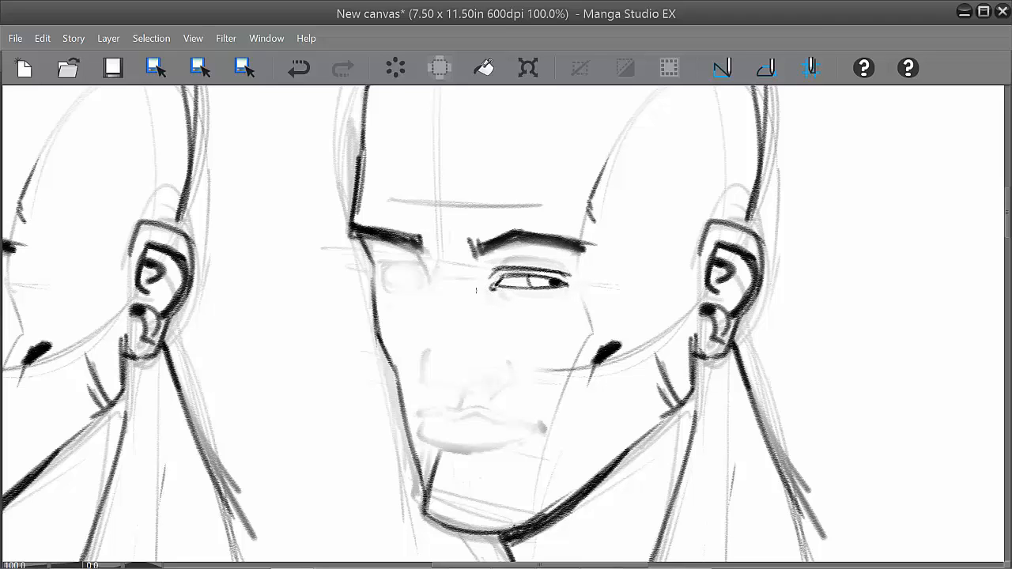
mouse_move(422, 273)
mouse_down()
mouse_move(384, 274)
mouse_move(427, 272)
mouse_move(413, 279)
mouse_move(397, 248)
mouse_move(422, 252)
mouse_move(395, 250)
mouse_up()
mouse_move(479, 250)
mouse_down()
mouse_move(514, 241)
mouse_move(558, 257)
mouse_up()
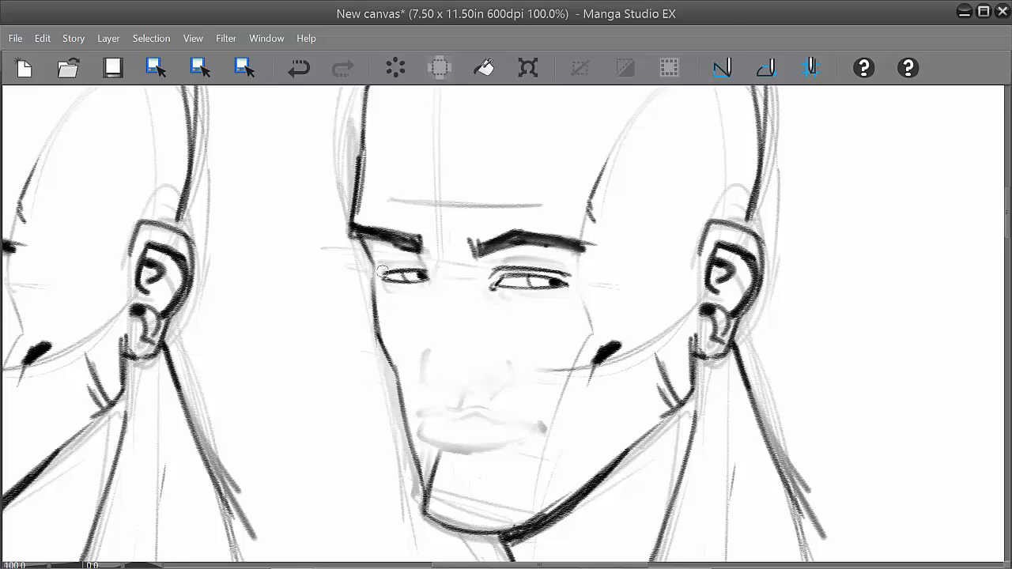
mouse_move(383, 272)
mouse_down()
mouse_move(427, 266)
mouse_move(434, 277)
mouse_up()
Step: Draw a new nose with both wings, a thin base line and a dark near nostril on the duplicated head
mouse_move(432, 345)
mouse_down()
mouse_move(427, 373)
mouse_move(482, 381)
mouse_move(485, 390)
mouse_move(464, 385)
mouse_move(483, 385)
mouse_move(461, 397)
mouse_move(481, 375)
mouse_move(509, 382)
mouse_move(500, 382)
mouse_move(511, 378)
mouse_move(504, 360)
mouse_up()
key(ctrl+z)
key(ctrl+z)
key(ctrl+z)
key(ctrl+z)
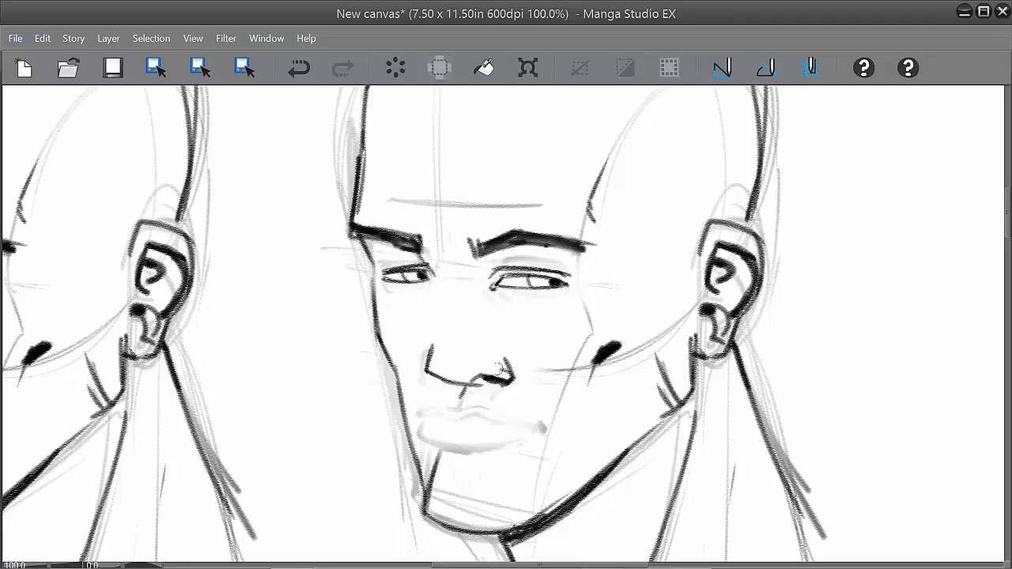
mouse_move(424, 379)
mouse_down()
mouse_move(445, 387)
mouse_move(425, 366)
mouse_up()
Step: Give the duplicated head a thin mouth line with a short lower-lip shadow and erase remnants of the full lips
drag(592, 446, 563, 423)
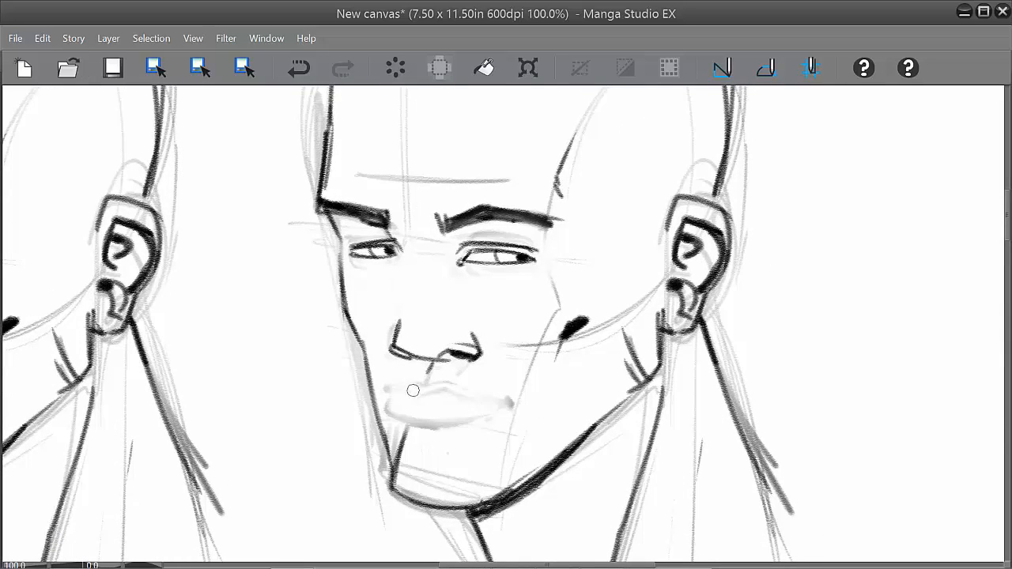
mouse_move(399, 390)
mouse_down()
mouse_move(506, 402)
mouse_move(410, 391)
mouse_move(406, 401)
mouse_up()
key(e)
mouse_move(465, 427)
mouse_down()
mouse_move(397, 414)
mouse_move(494, 432)
mouse_move(406, 415)
mouse_move(434, 418)
mouse_move(411, 416)
mouse_move(405, 442)
mouse_move(408, 420)
mouse_move(397, 468)
mouse_up()
Step: Redraw the far cheek and jaw contour of the duplicated head as a firm line running down to the chin
key(p)
drag(382, 421, 395, 472)
drag(361, 373, 394, 472)
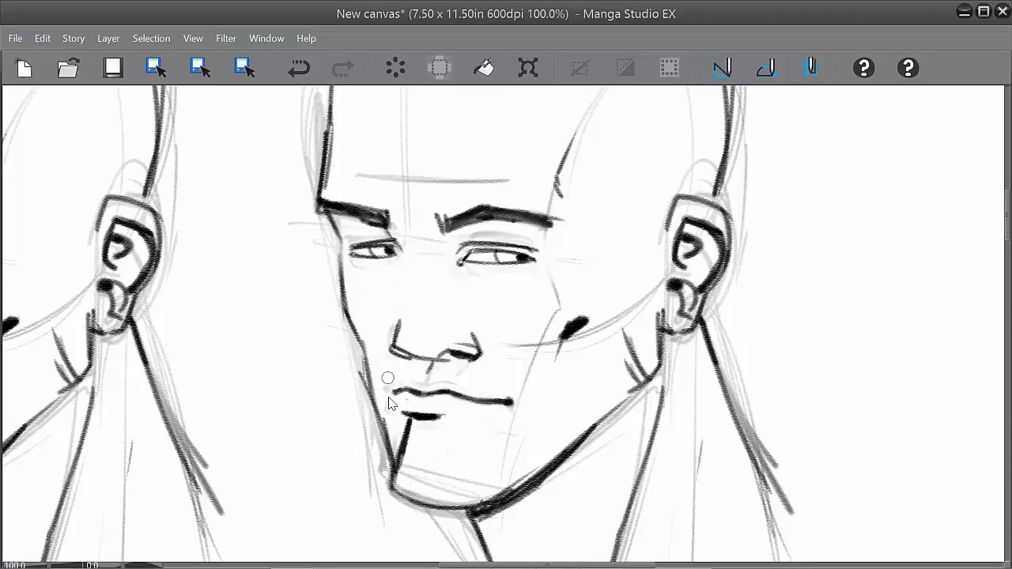
key(ctrl+z)
drag(362, 345, 393, 460)
key(ctrl+z)
drag(365, 353, 395, 472)
Step: Add creases under both eyes, a line along the nose bridge, and socket and brow details to the narrow-eyed head
drag(643, 435, 658, 444)
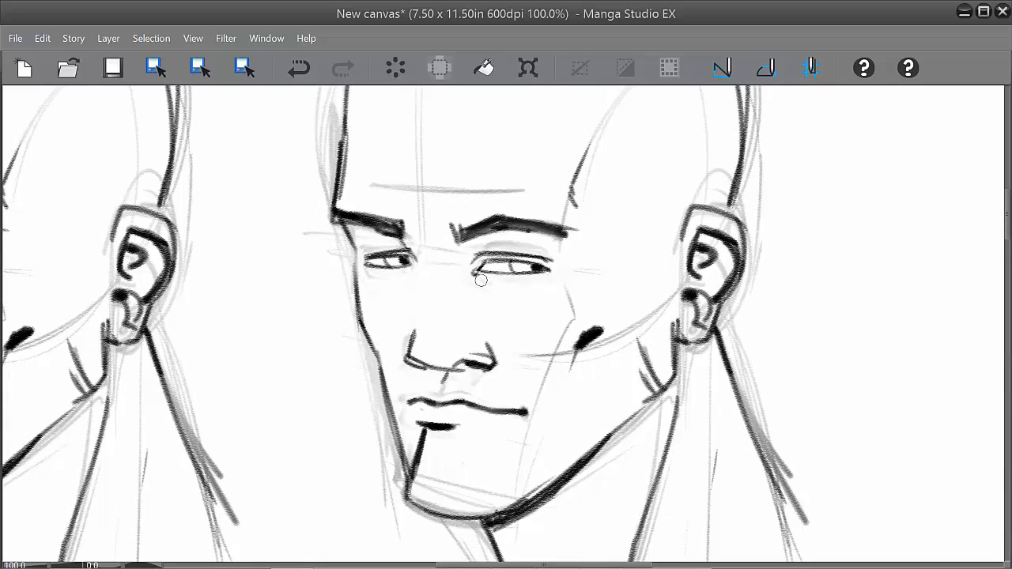
drag(475, 274, 517, 288)
drag(362, 265, 388, 278)
drag(402, 235, 418, 281)
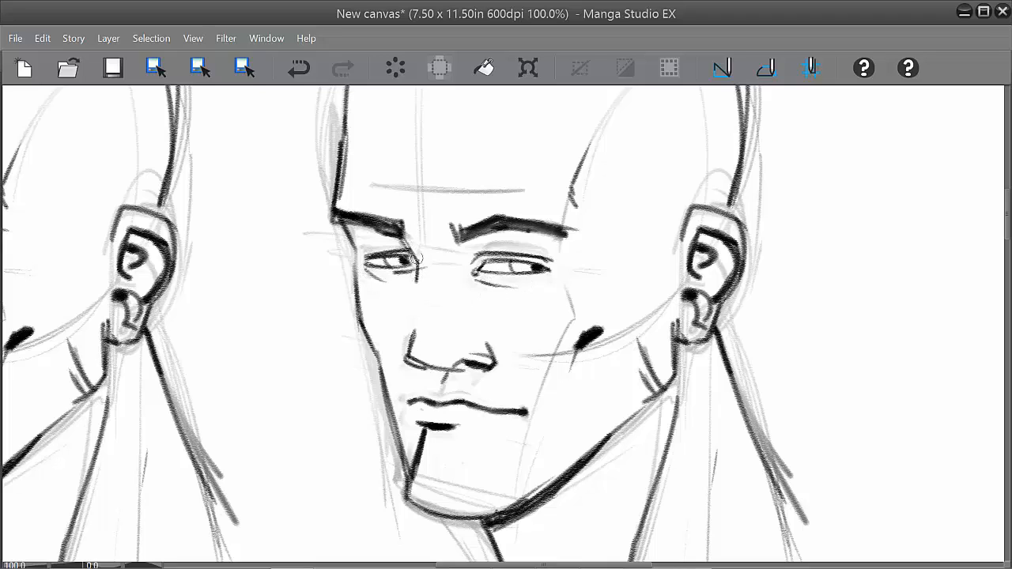
mouse_move(351, 239)
mouse_down()
mouse_move(361, 259)
mouse_move(372, 229)
mouse_move(394, 232)
mouse_up()
drag(495, 231, 561, 236)
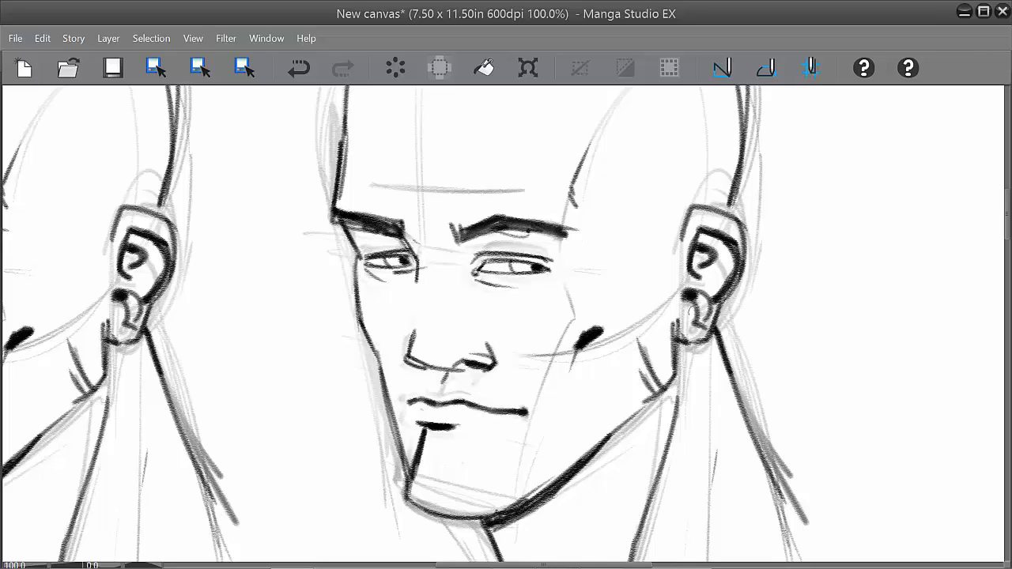
Step: Lasso both narrow eyes, move them slightly up toward the eyebrows and clear the selection
drag(676, 329, 673, 332)
key(c)
mouse_move(558, 291)
mouse_down()
mouse_move(561, 255)
mouse_move(497, 242)
mouse_move(467, 262)
mouse_move(488, 289)
mouse_move(561, 273)
mouse_up()
mouse_move(408, 248)
mouse_down()
mouse_move(415, 257)
mouse_move(396, 288)
mouse_move(363, 262)
mouse_move(384, 245)
mouse_up()
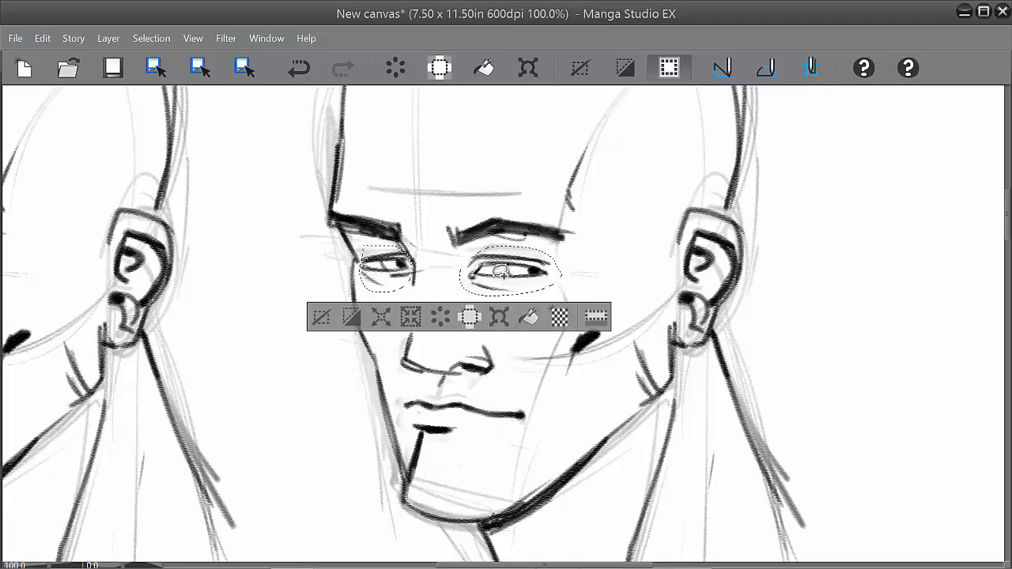
click(500, 317)
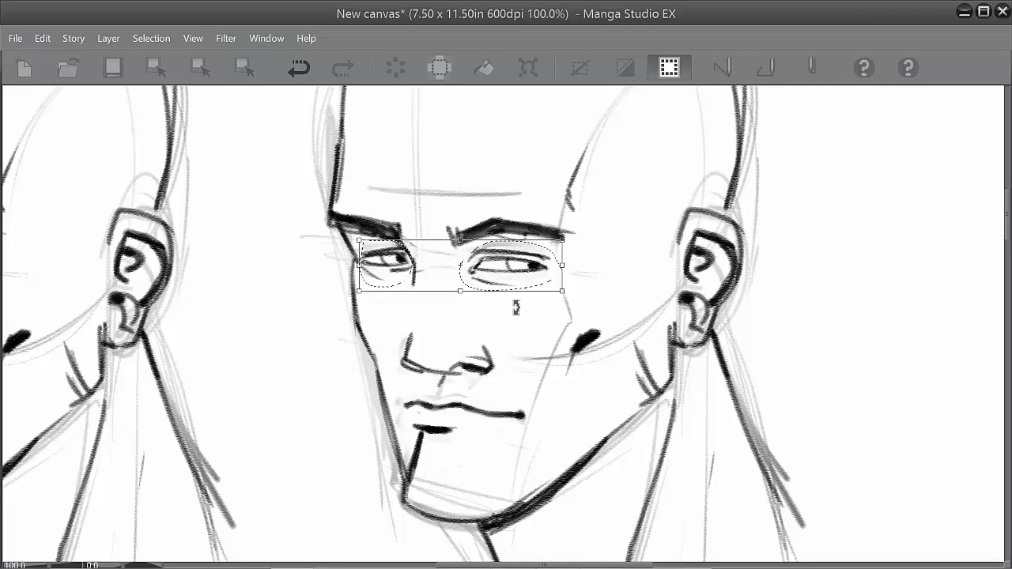
key(Return)
key(ctrl+d)
Step: Make Layer 1 visible again so the first pair of heads is displayed with the new pair
drag(714, 381, 709, 357)
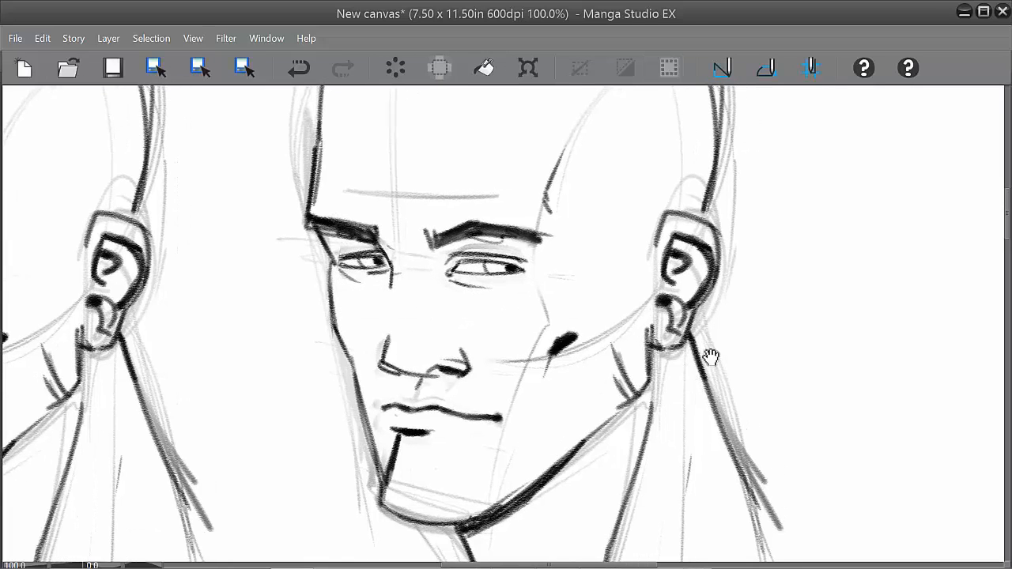
scroll(717, 348, down, 2)
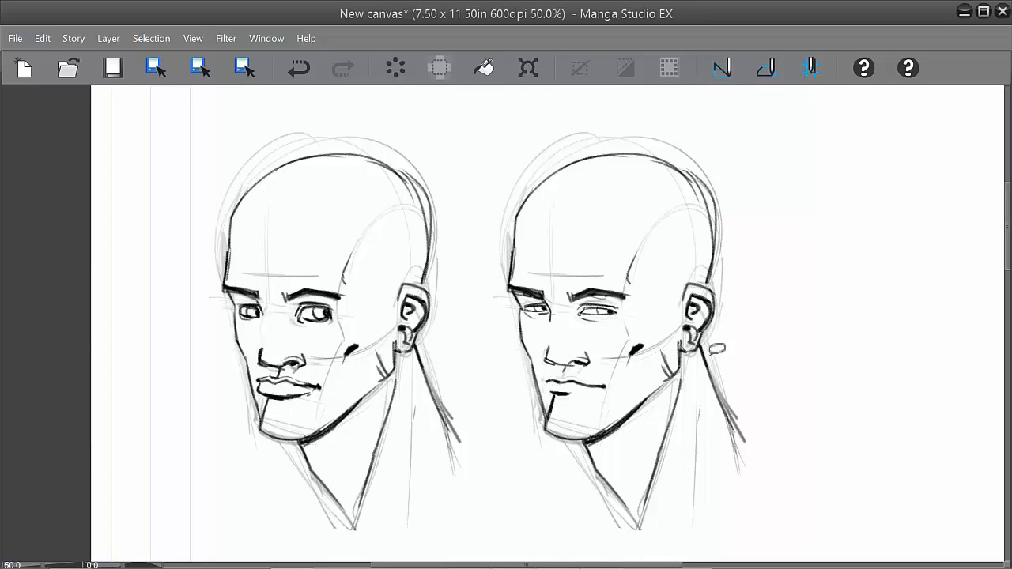
drag(700, 430, 574, 400)
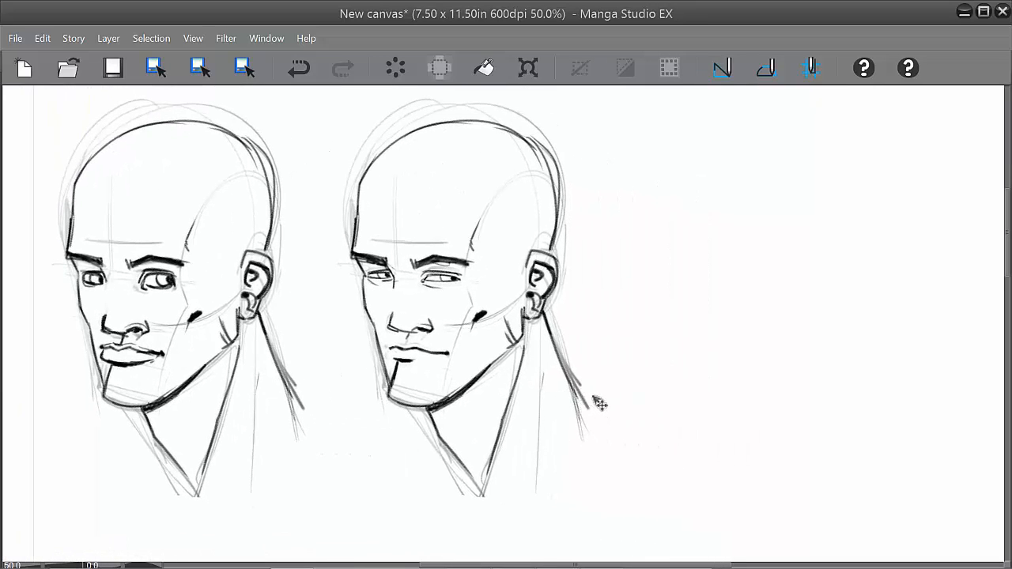
key(Tab)
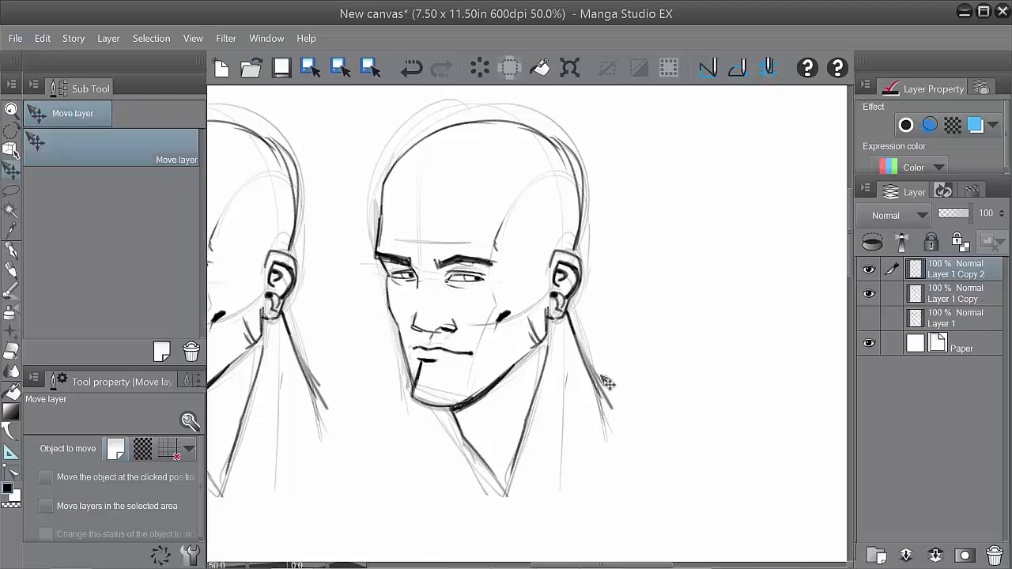
click(869, 318)
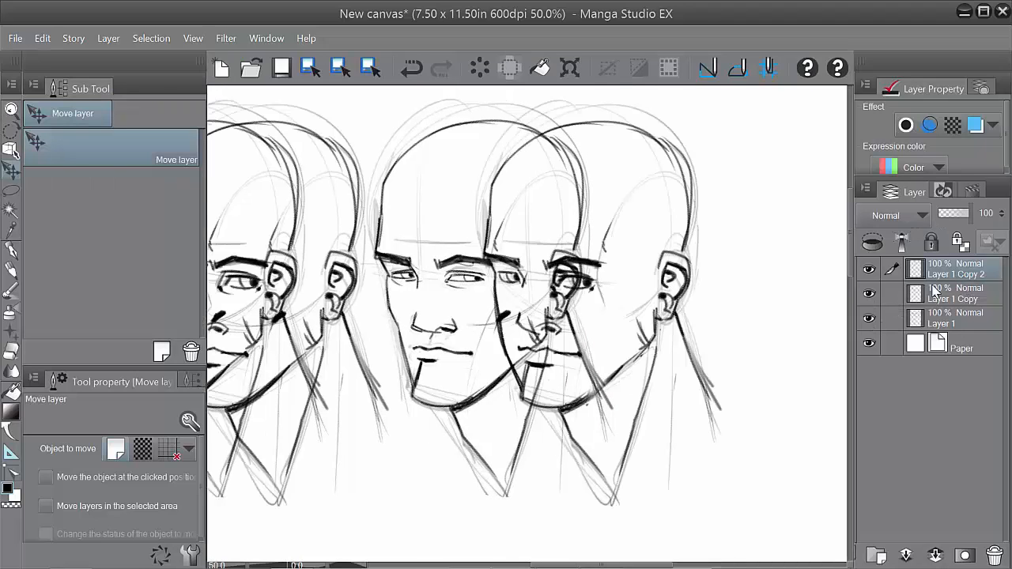
Step: Combine the full-lipped and narrow-eyed heads on one layer and move them below the first pair of heads
scroll(657, 356, down, 2)
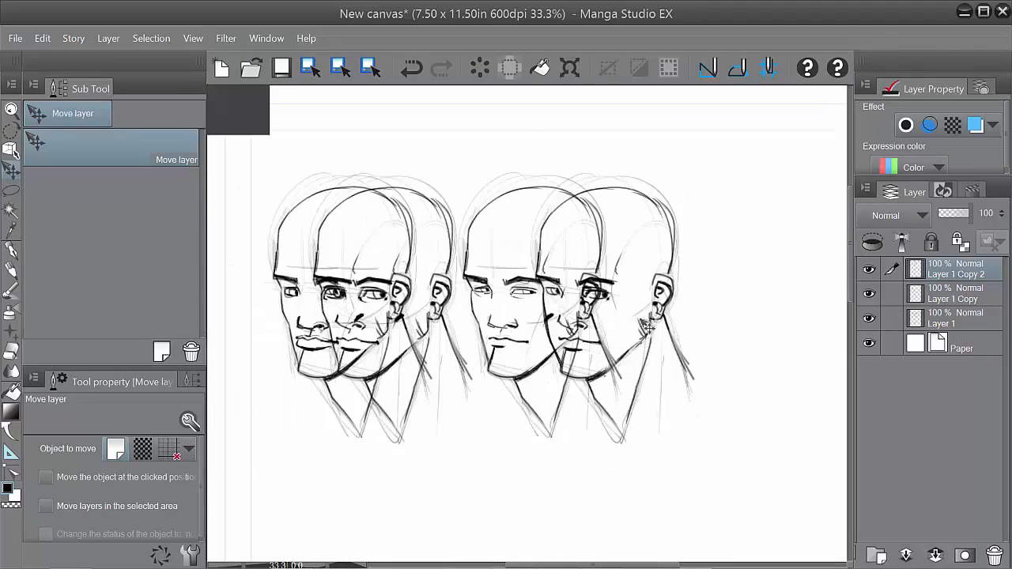
key(Tab)
drag(688, 347, 699, 429)
key(ctrl+z)
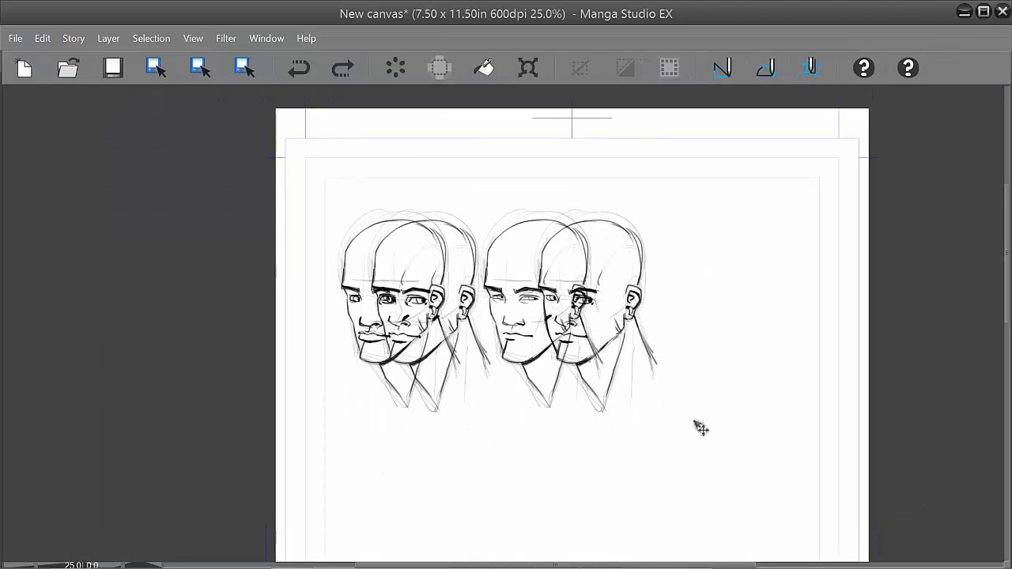
click(693, 426)
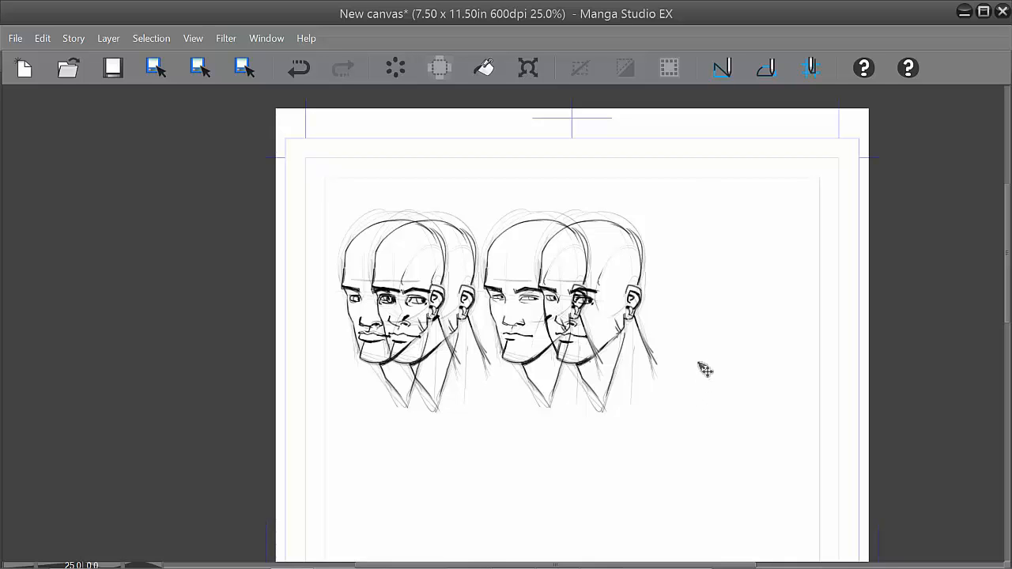
drag(705, 378, 716, 500)
drag(738, 434, 717, 398)
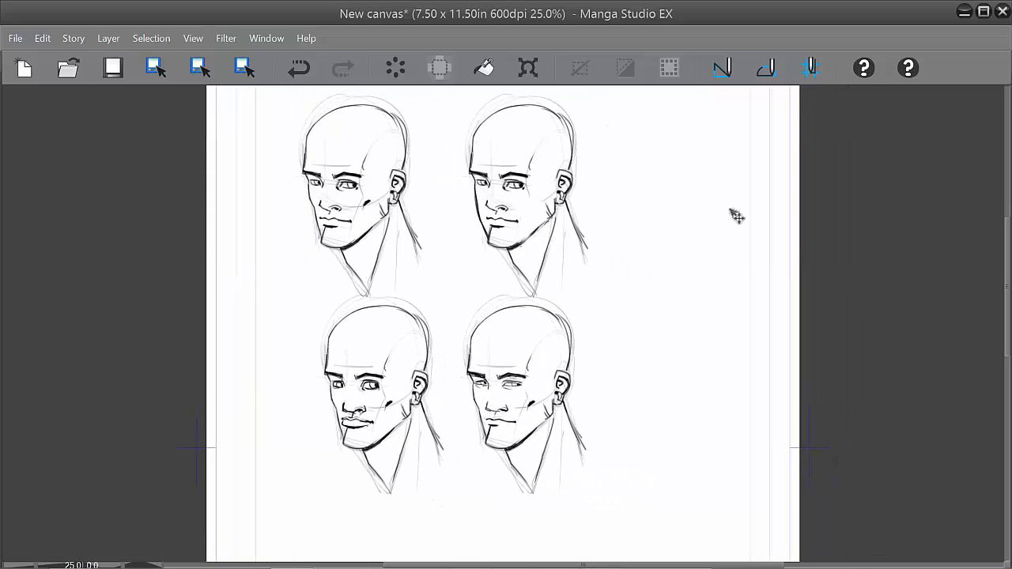
Step: Check which heads are on Layer 1 Copy by toggling its visibility, and lasso the first head of the upper row
key(Tab)
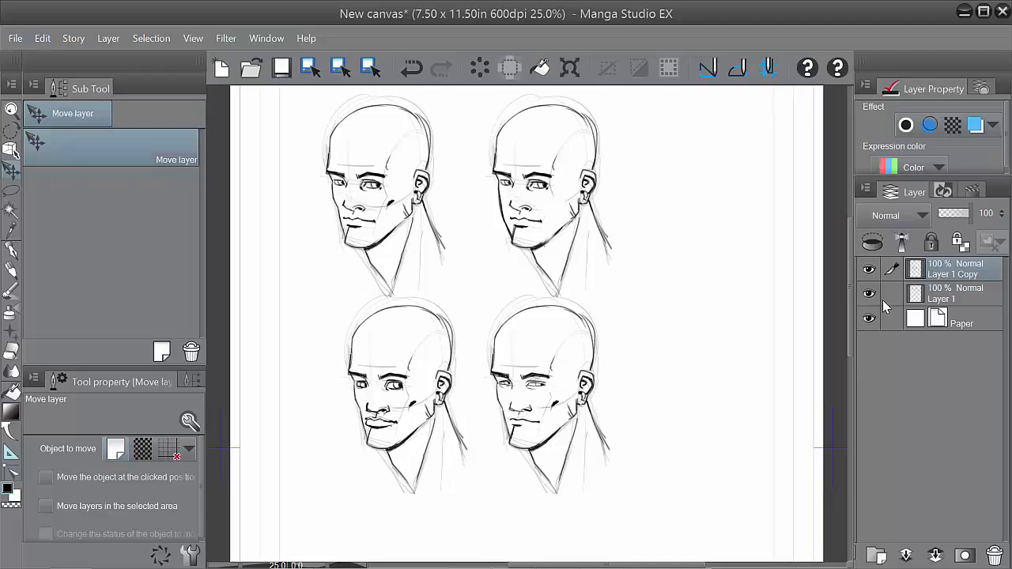
click(870, 269)
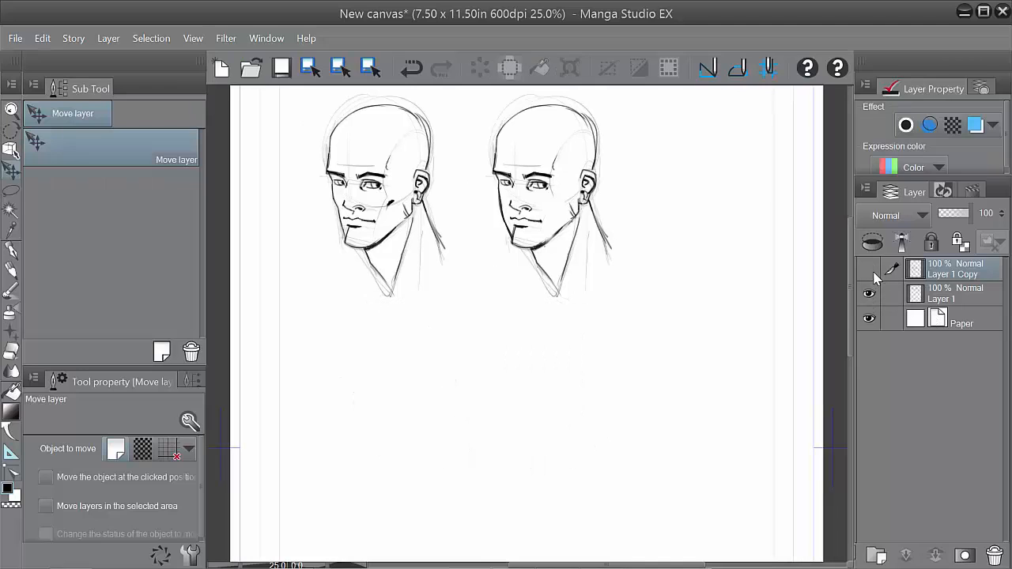
click(870, 270)
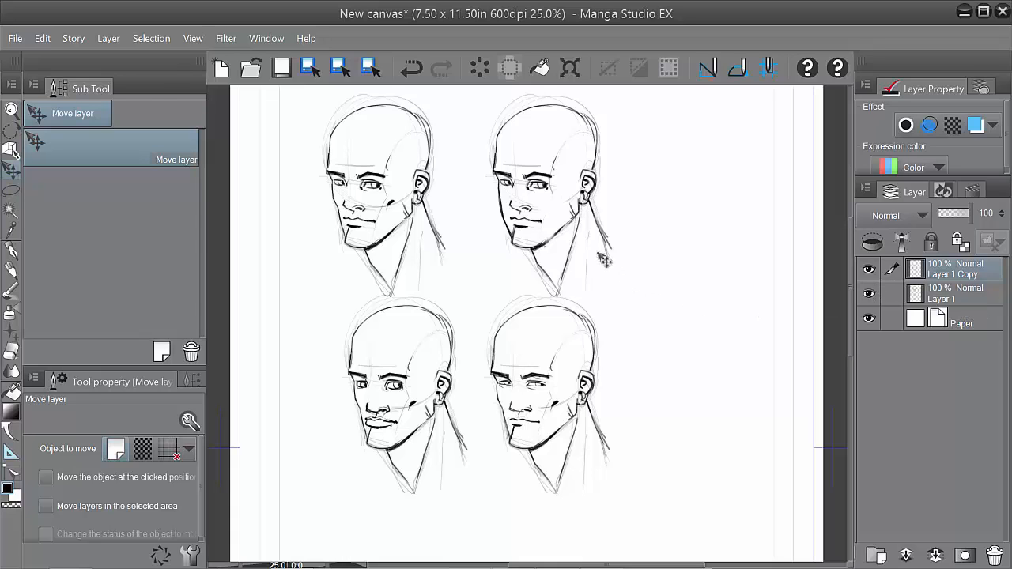
key(m)
mouse_move(464, 131)
mouse_down()
mouse_move(335, 95)
mouse_move(360, 300)
mouse_move(469, 260)
mouse_move(465, 150)
mouse_up()
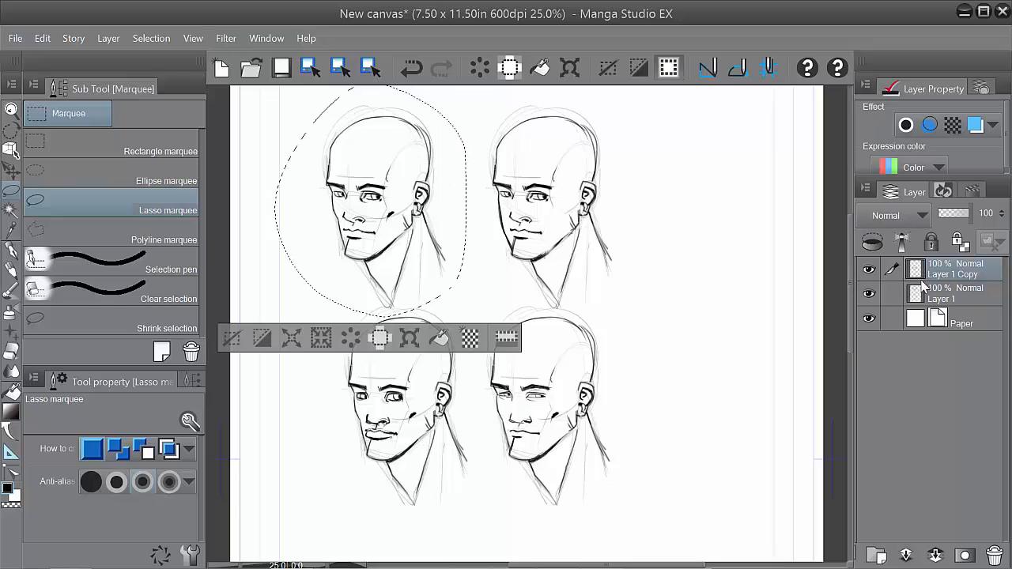
Step: Merge Layer 1 Copy into Layer 1 so all four heads share one layer
click(870, 271)
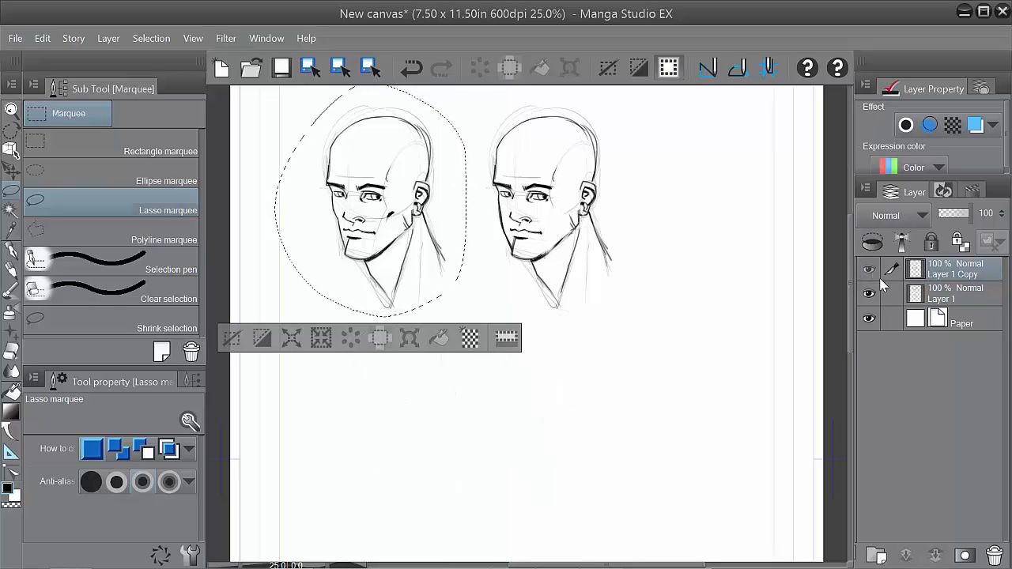
click(870, 270)
key(ctrl+e)
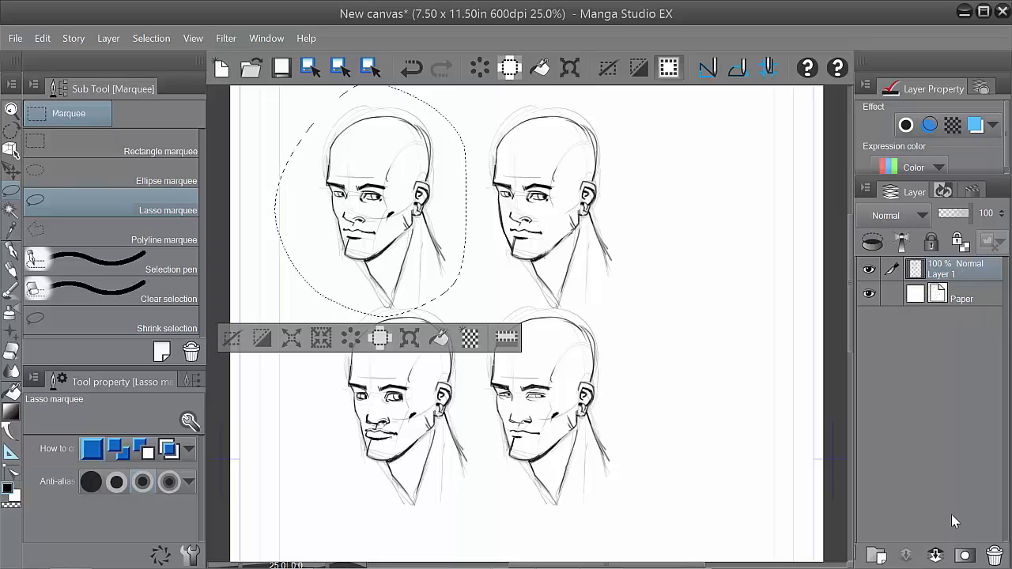
key(ctrl+z)
click(871, 292)
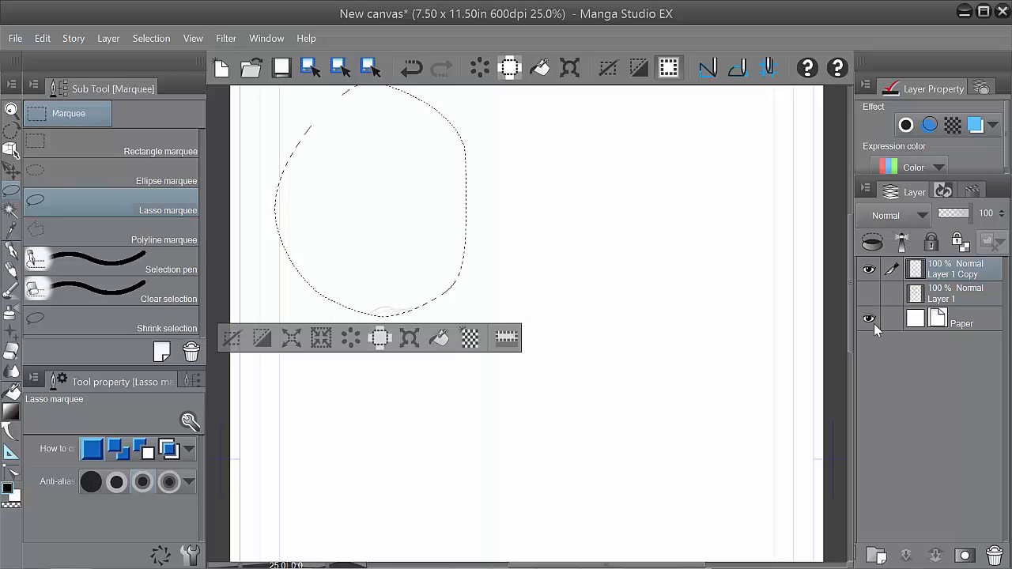
key(ctrl+v)
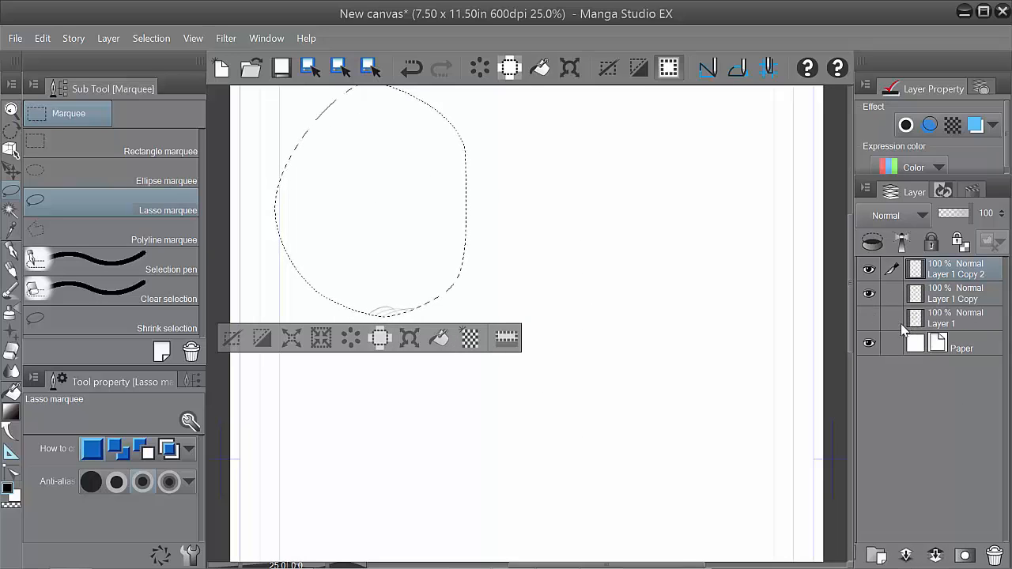
key(ctrl+z)
key(ctrl+d)
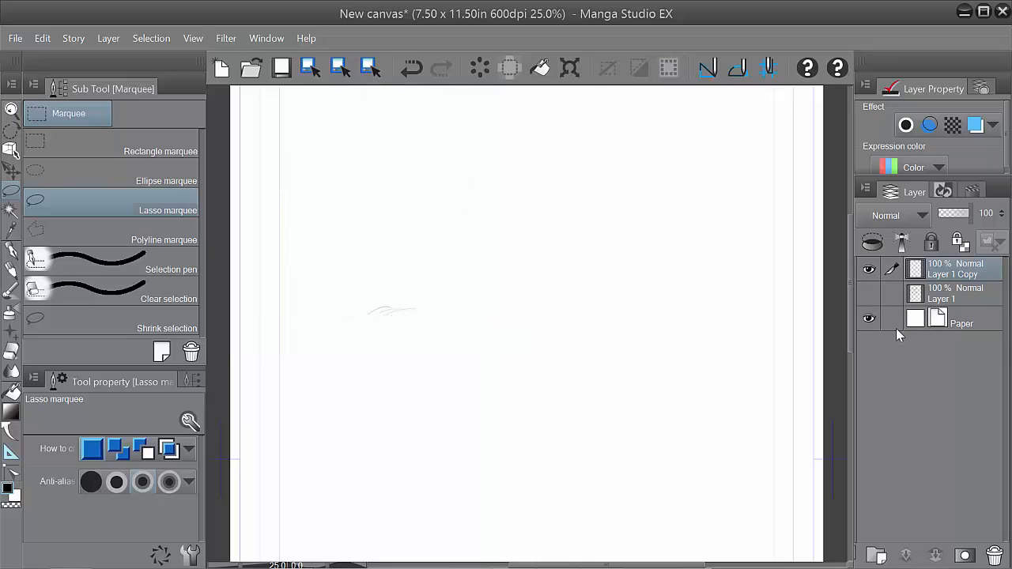
key(ctrl+v)
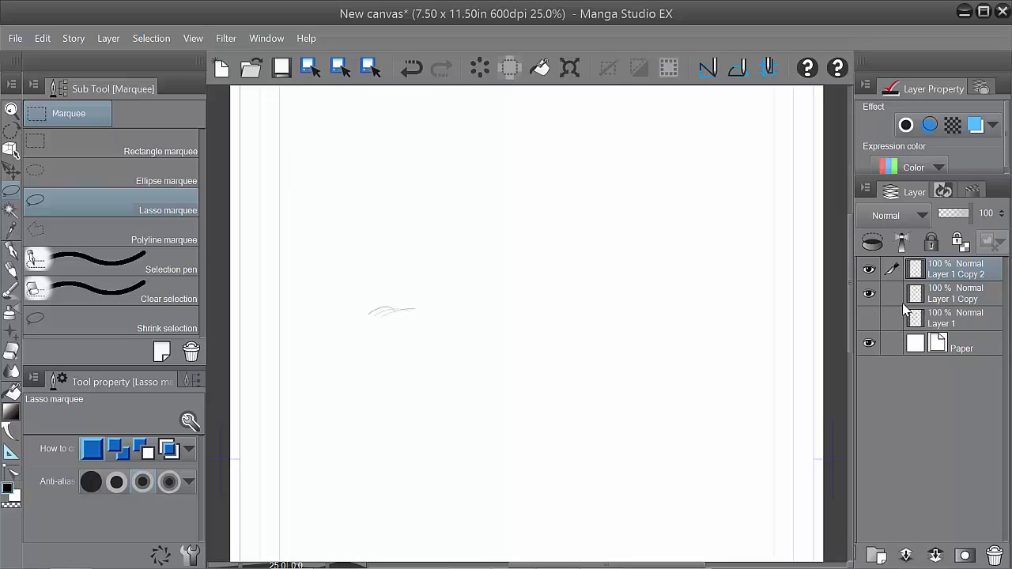
key(ctrl+z)
key(ctrl+z)
key(ctrl+z)
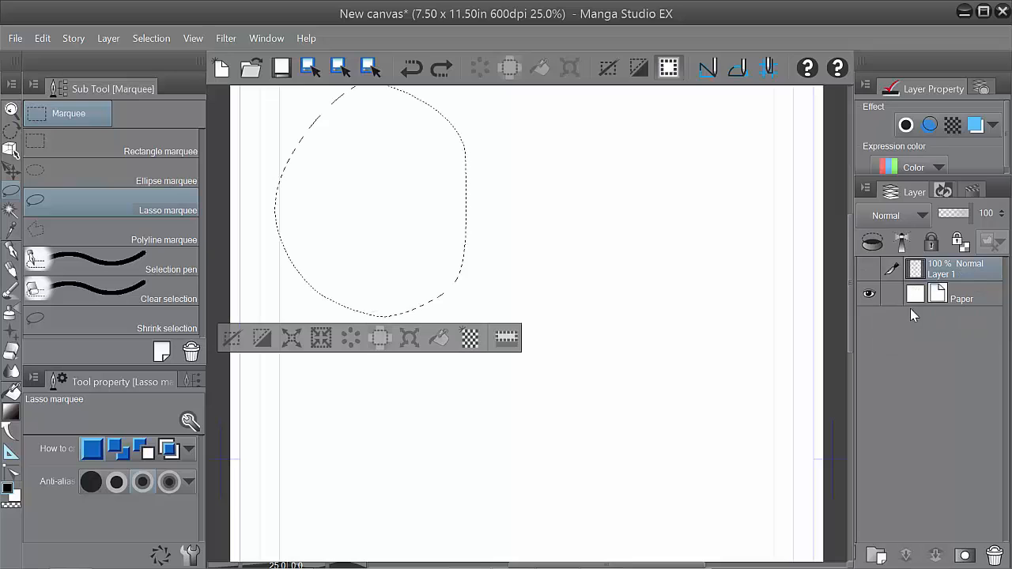
click(868, 270)
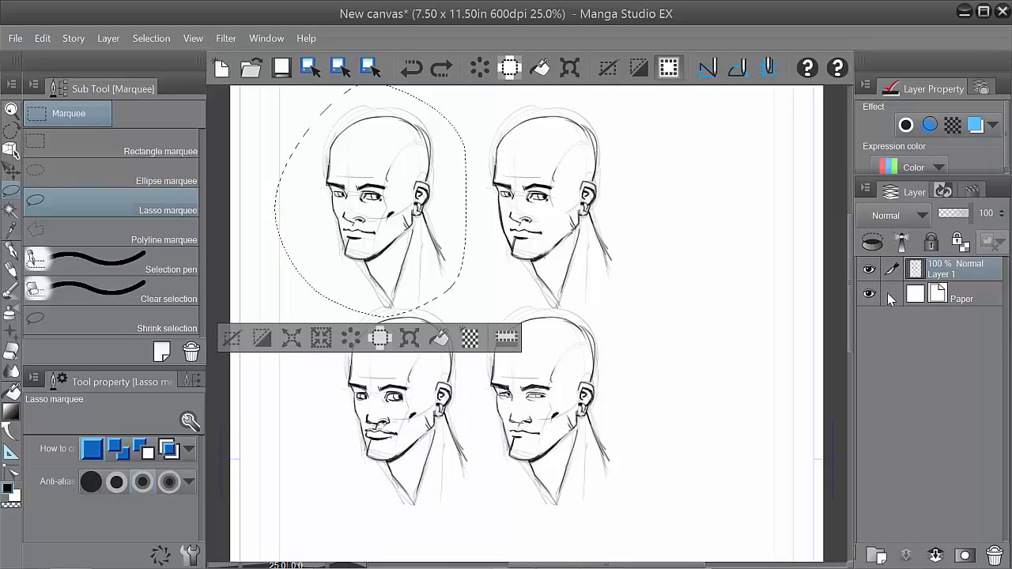
Step: Paste the lassoed head onto its own layer, hide Layer 1, and clear the selection
key(ctrl+v)
click(869, 294)
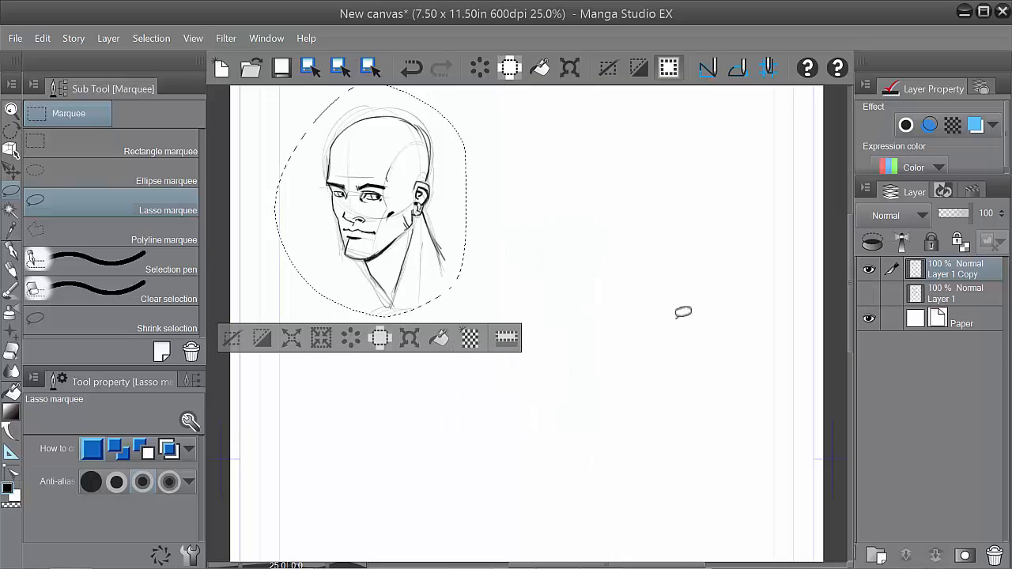
scroll(683, 312, up, 2)
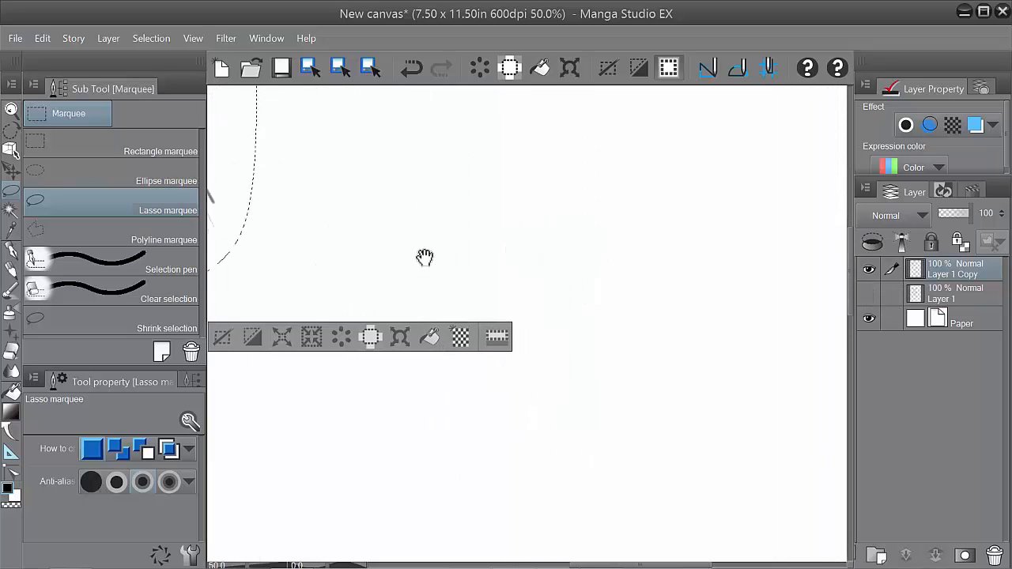
key(ctrl+d)
key(Tab)
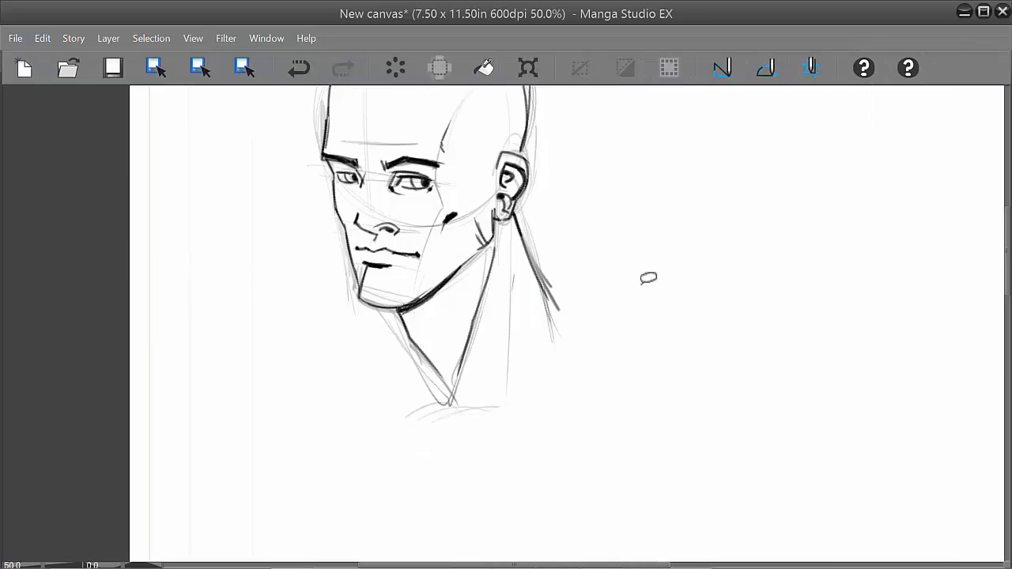
Step: Erase the isolated head's jaw and chin lines and redraw them as a wide, square jaw joined to the far cheek contour
mouse_move(466, 269)
mouse_down()
mouse_move(547, 310)
mouse_move(517, 328)
mouse_move(438, 339)
mouse_move(433, 307)
mouse_move(456, 341)
mouse_move(416, 235)
mouse_move(447, 327)
mouse_move(418, 259)
mouse_move(465, 336)
mouse_move(418, 225)
mouse_move(465, 347)
mouse_move(508, 335)
mouse_move(579, 281)
mouse_move(574, 269)
mouse_move(555, 297)
mouse_move(564, 255)
mouse_up()
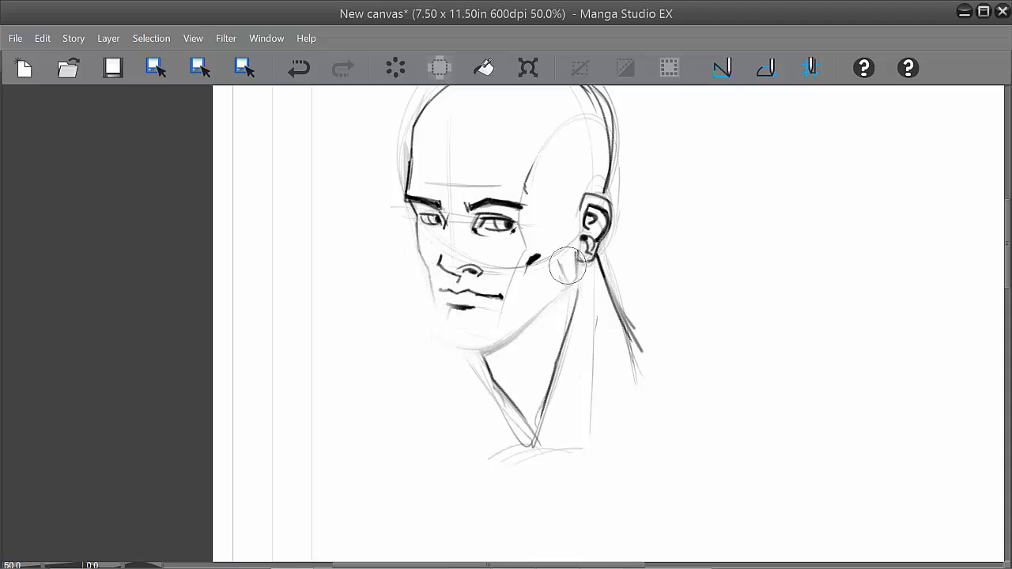
scroll(511, 321, up, 1)
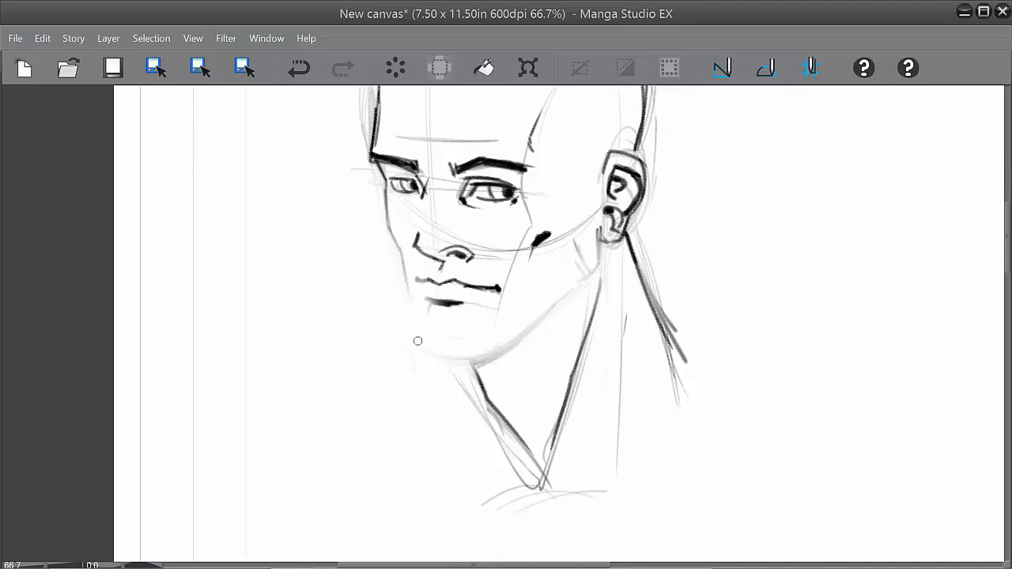
mouse_move(432, 346)
mouse_down()
mouse_move(517, 351)
mouse_move(433, 349)
mouse_move(516, 347)
mouse_move(483, 355)
mouse_move(516, 343)
mouse_move(566, 293)
mouse_up()
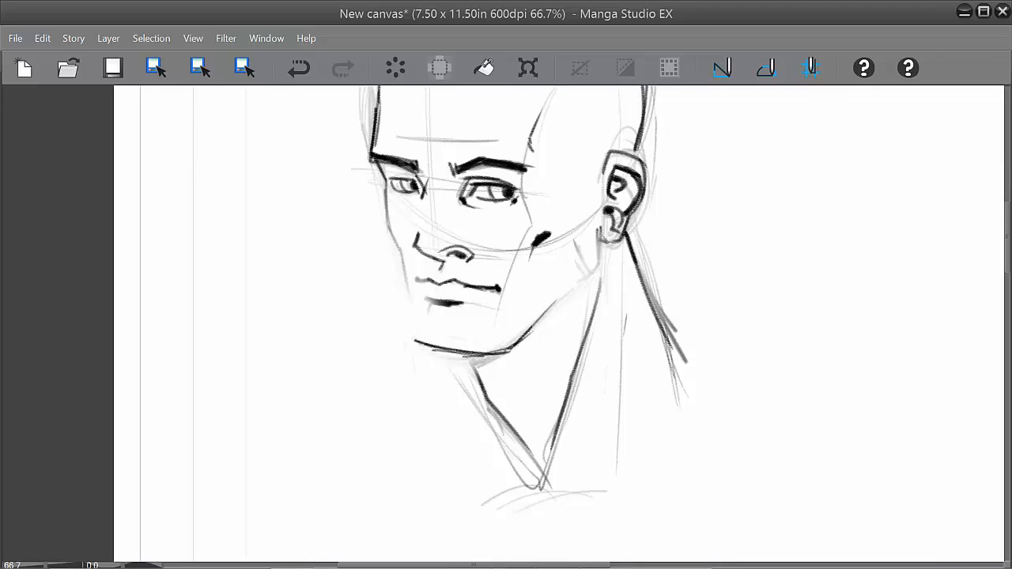
mouse_move(514, 346)
mouse_down()
mouse_move(584, 277)
mouse_move(605, 239)
mouse_move(544, 317)
mouse_up()
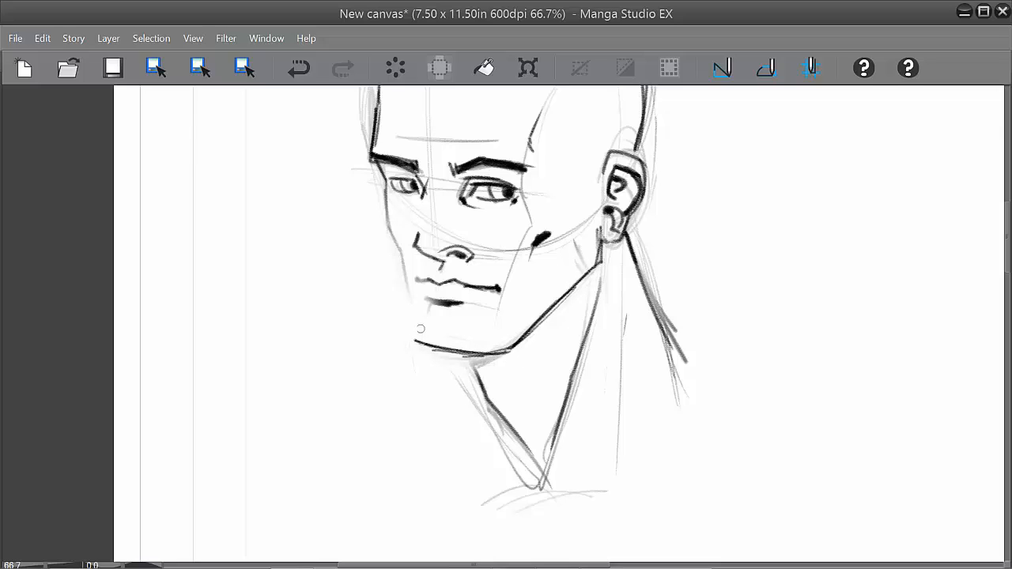
drag(415, 322, 414, 318)
drag(406, 241, 415, 308)
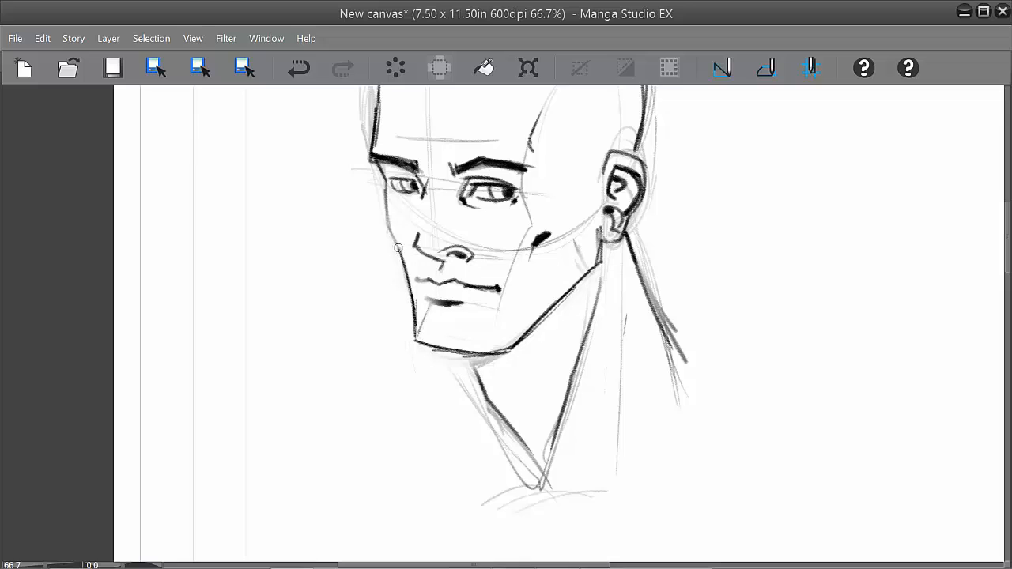
mouse_move(399, 249)
mouse_down()
mouse_move(388, 193)
mouse_move(407, 263)
mouse_up()
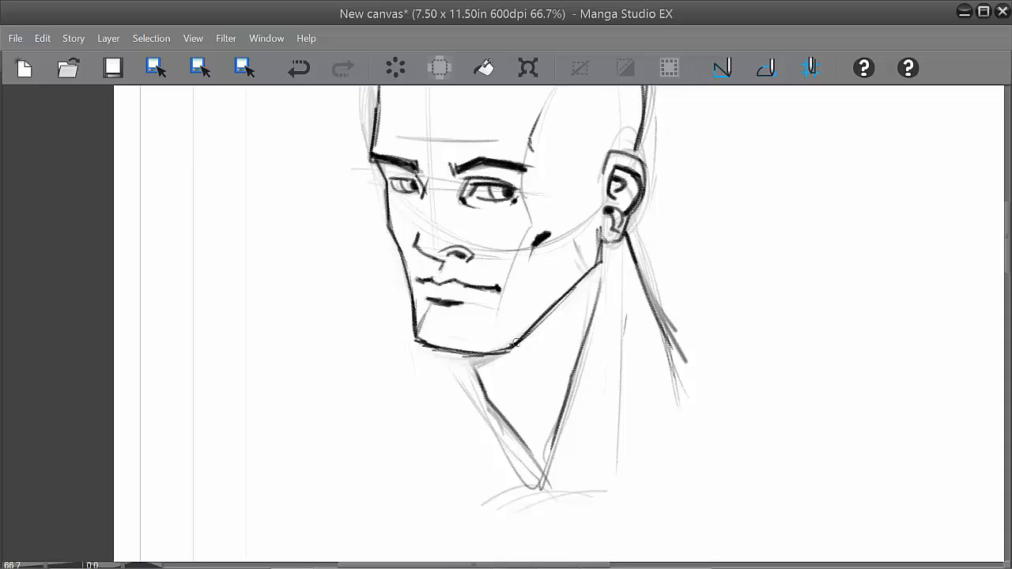
Step: Darken the square-jawed head's cheekbone mark and add a short vertical line rising from the near corner of the chin
drag(710, 334, 615, 425)
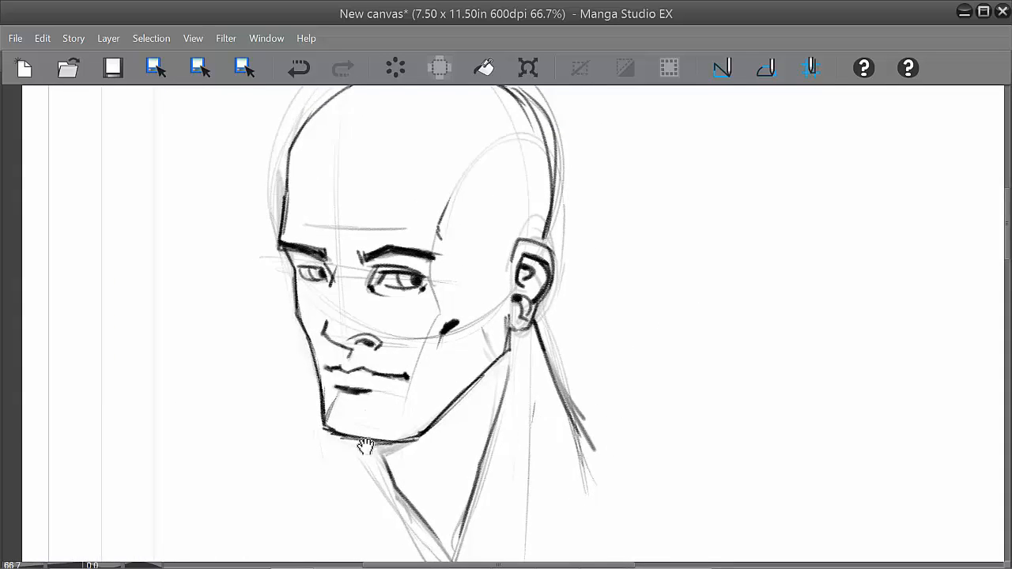
drag(380, 450, 398, 461)
drag(441, 354, 433, 428)
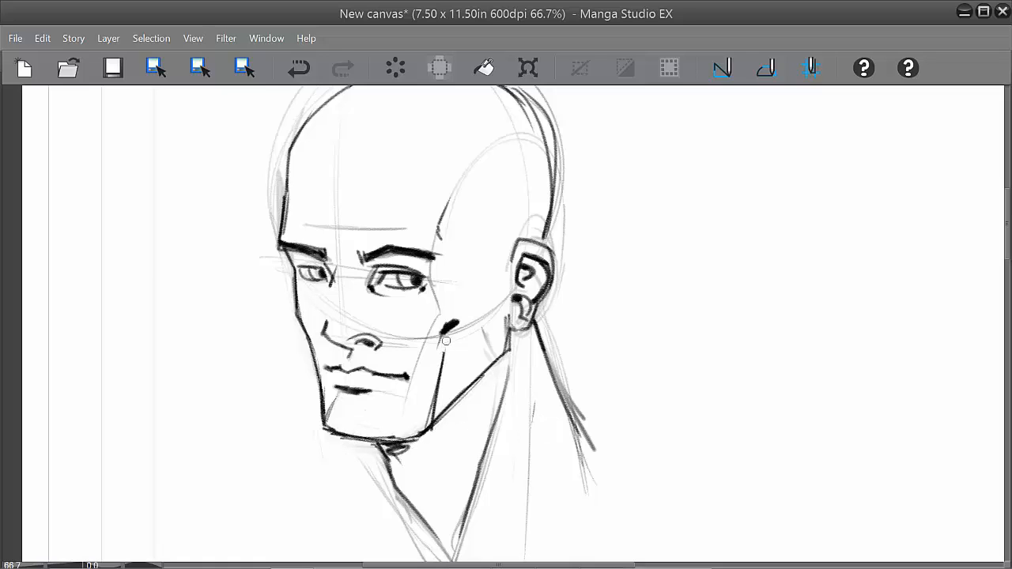
drag(452, 326, 432, 403)
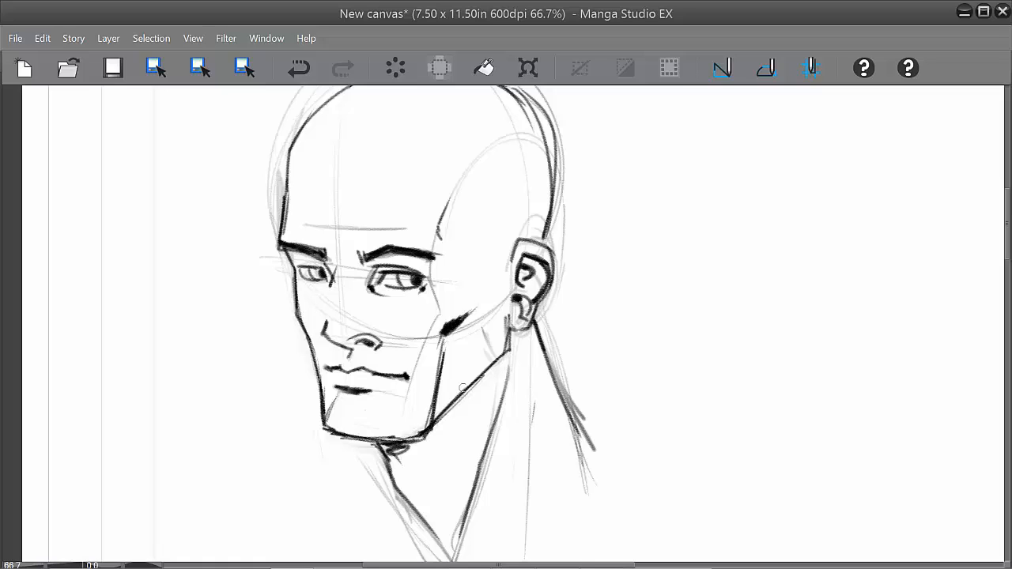
key(ctrl+z)
key(ctrl+z)
drag(440, 376, 426, 432)
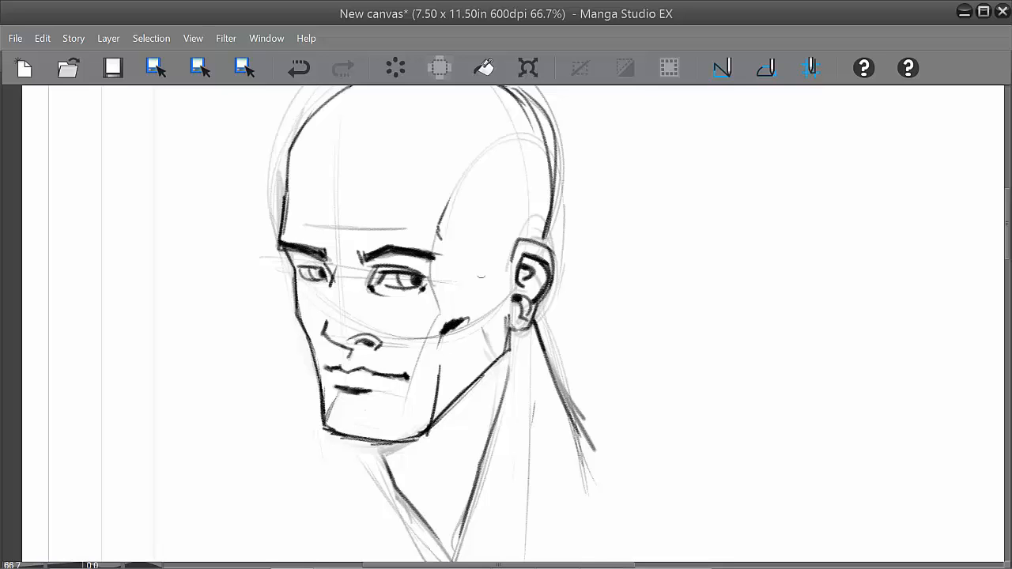
Step: Duplicate the square-jawed head and place the copy beside the original
key(k)
mouse_move(769, 425)
mouse_down()
mouse_move(852, 421)
mouse_move(815, 428)
mouse_move(531, 392)
mouse_up()
key(space)
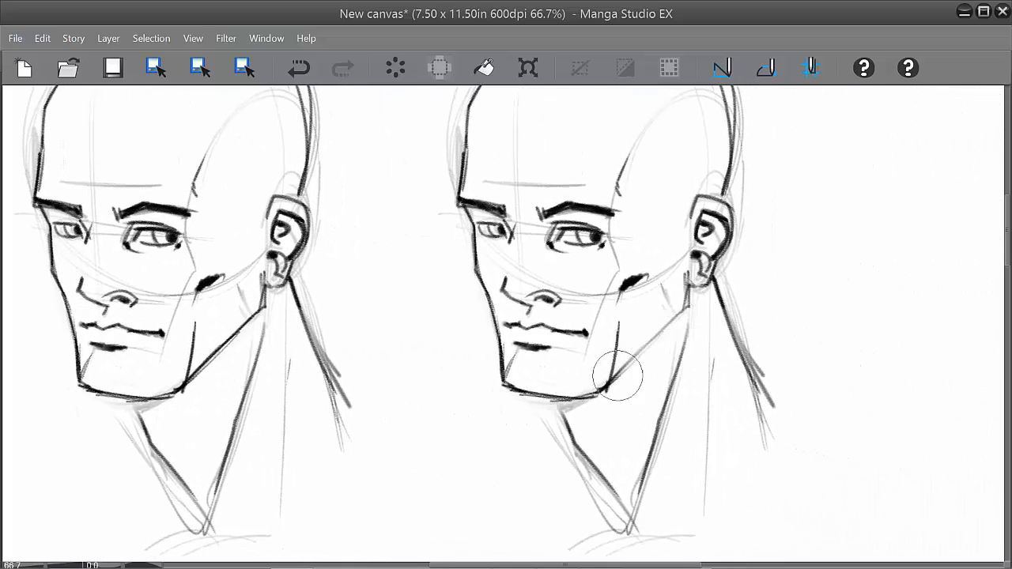
Step: Erase the copied head's jaw and cheekbone mark, and redraw its lower face with a narrower, rounded jaw and chin
mouse_move(480, 344)
mouse_down()
mouse_move(532, 415)
mouse_move(534, 382)
mouse_move(673, 317)
mouse_move(600, 383)
mouse_move(619, 326)
mouse_move(657, 270)
mouse_move(614, 376)
mouse_move(681, 296)
mouse_move(623, 383)
mouse_move(630, 272)
mouse_move(624, 293)
mouse_move(649, 325)
mouse_up()
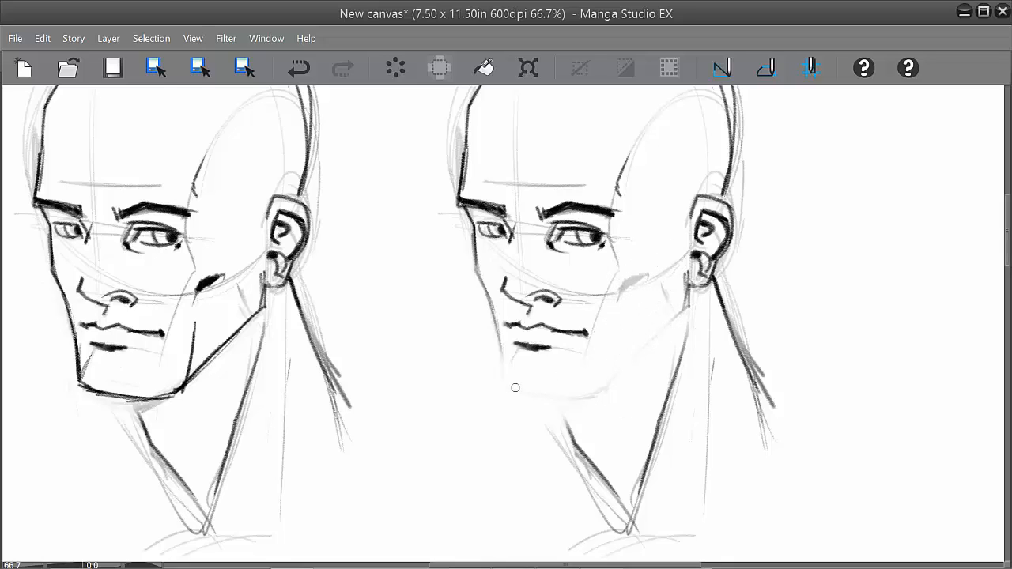
mouse_move(515, 388)
mouse_down()
mouse_move(570, 392)
mouse_move(618, 362)
mouse_up()
drag(551, 392, 602, 373)
drag(507, 380, 549, 391)
mouse_move(510, 384)
mouse_down()
mouse_move(577, 386)
mouse_move(645, 351)
mouse_move(681, 311)
mouse_move(689, 286)
mouse_up()
drag(639, 345, 685, 307)
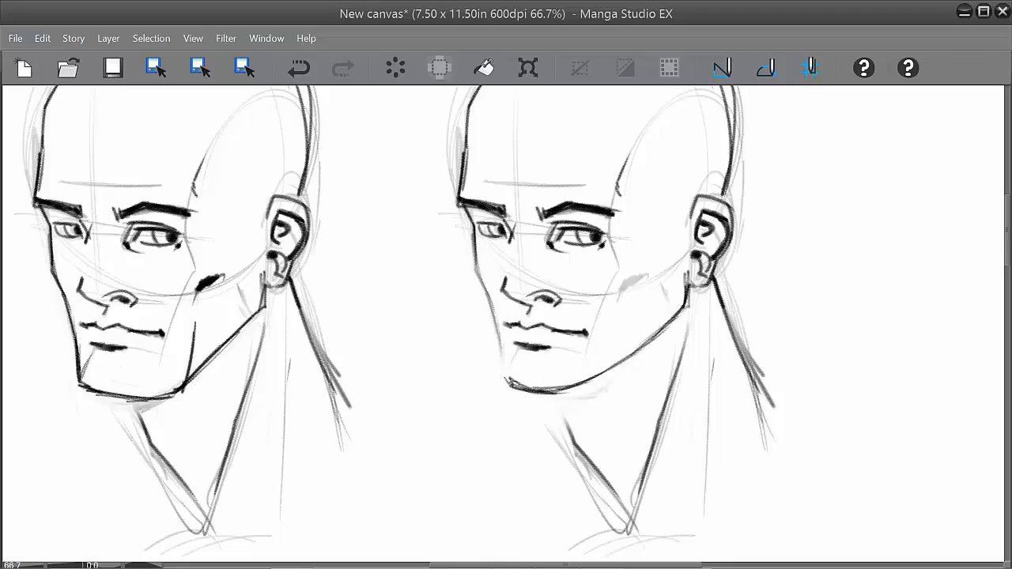
drag(510, 386, 476, 274)
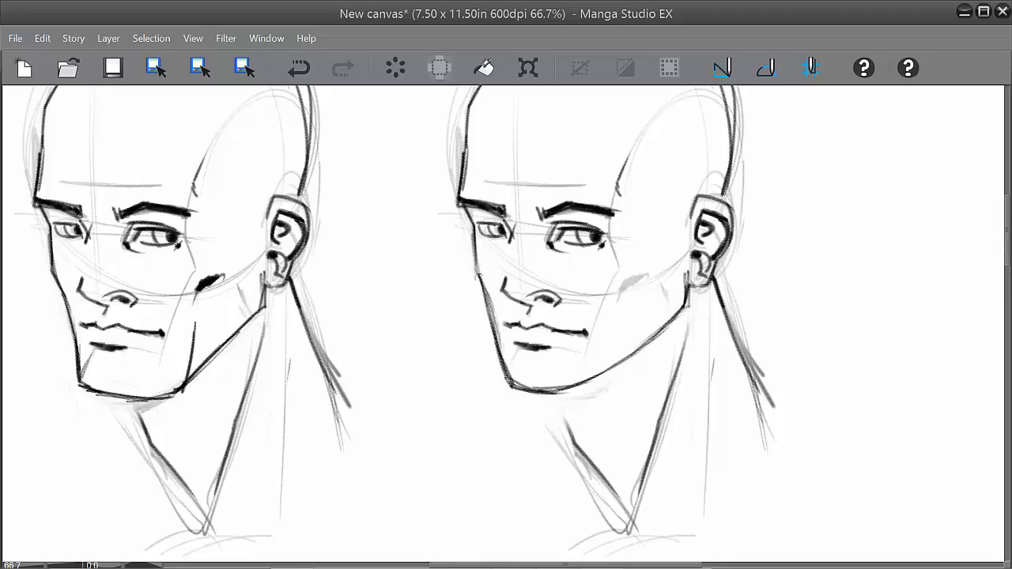
drag(472, 229, 495, 319)
mouse_move(510, 380)
mouse_down()
mouse_move(570, 395)
mouse_move(511, 382)
mouse_move(605, 388)
mouse_up()
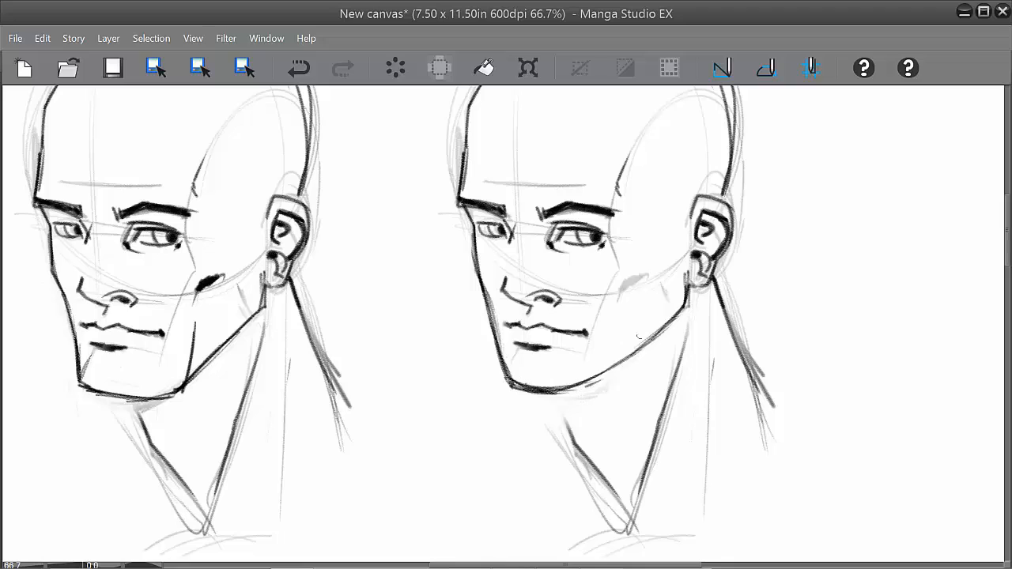
Step: Lasso the rounded chin, shift it slightly lower, and reconnect it to the jawline with fresh pencil strokes
drag(693, 294, 660, 337)
mouse_move(630, 372)
mouse_down()
mouse_move(610, 355)
mouse_move(526, 361)
mouse_move(497, 378)
mouse_move(569, 400)
mouse_move(611, 385)
mouse_move(606, 410)
mouse_up()
click(591, 428)
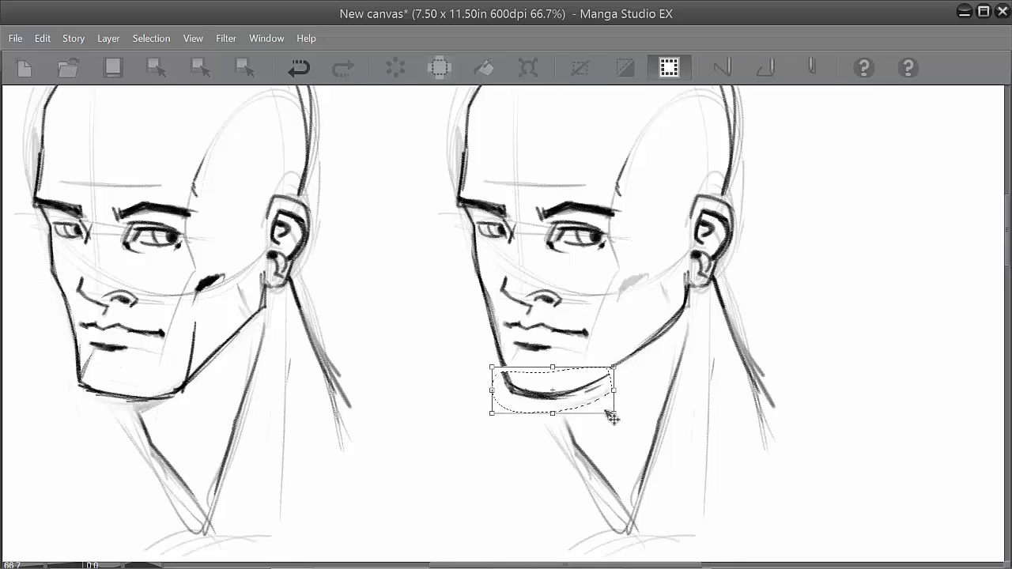
key(Return)
key(ctrl+d)
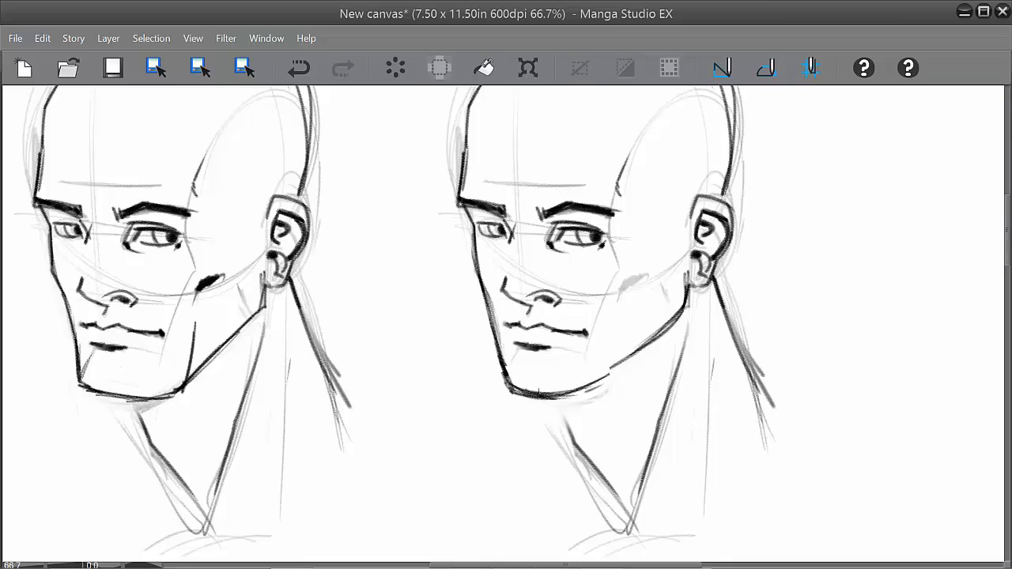
drag(590, 382, 628, 359)
mouse_move(689, 400)
mouse_down()
mouse_move(724, 439)
mouse_move(717, 435)
mouse_up()
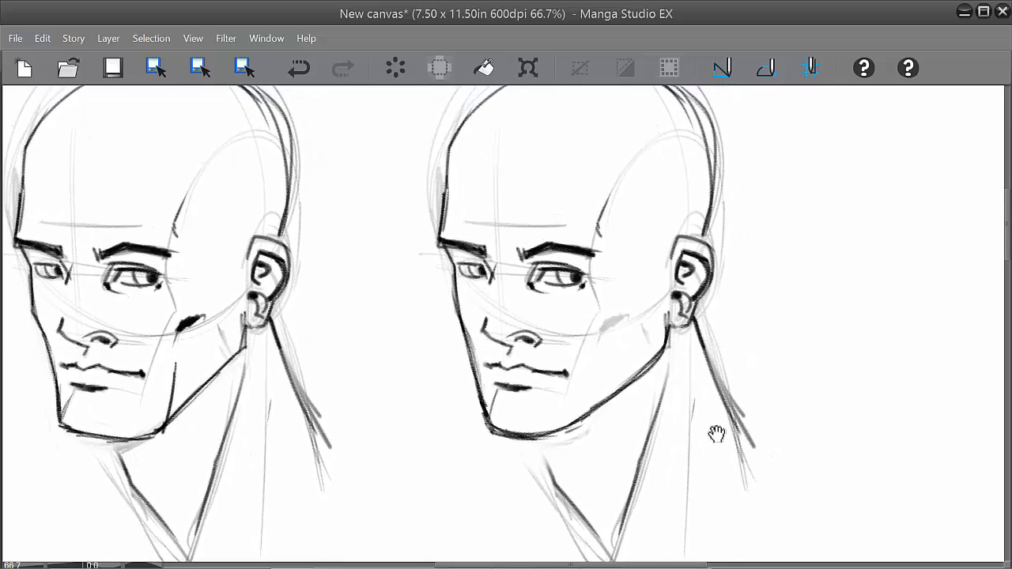
scroll(717, 435, down, 1)
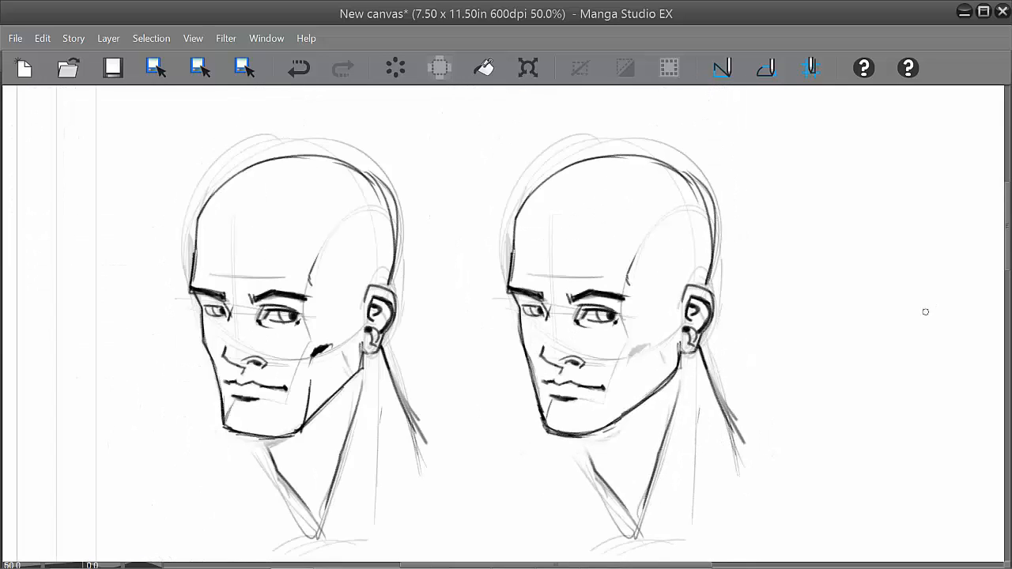
mouse_move(793, 398)
mouse_down()
mouse_move(764, 402)
mouse_move(700, 373)
mouse_move(684, 377)
mouse_up()
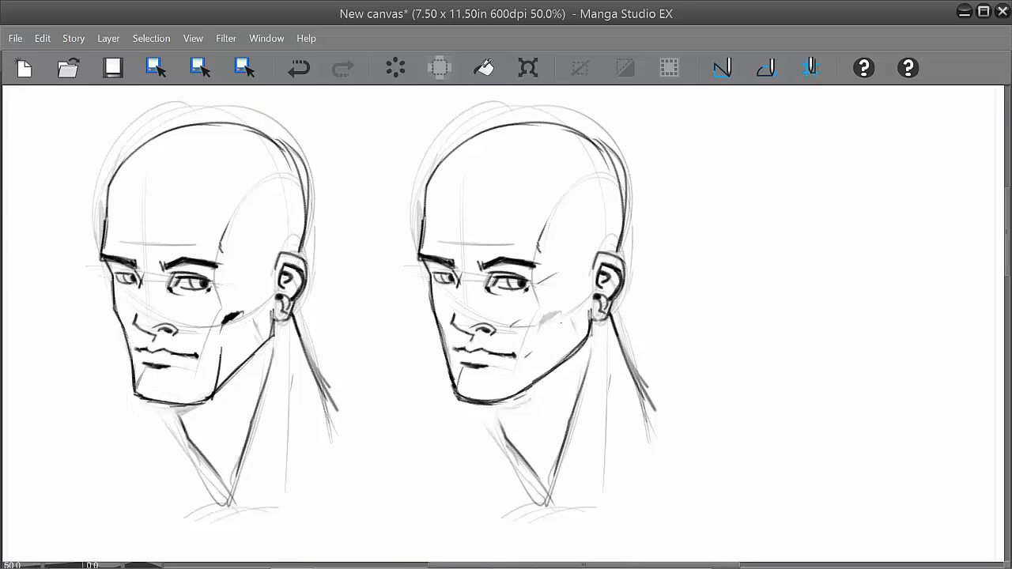
mouse_move(544, 333)
mouse_down()
mouse_move(555, 301)
mouse_move(560, 331)
mouse_up()
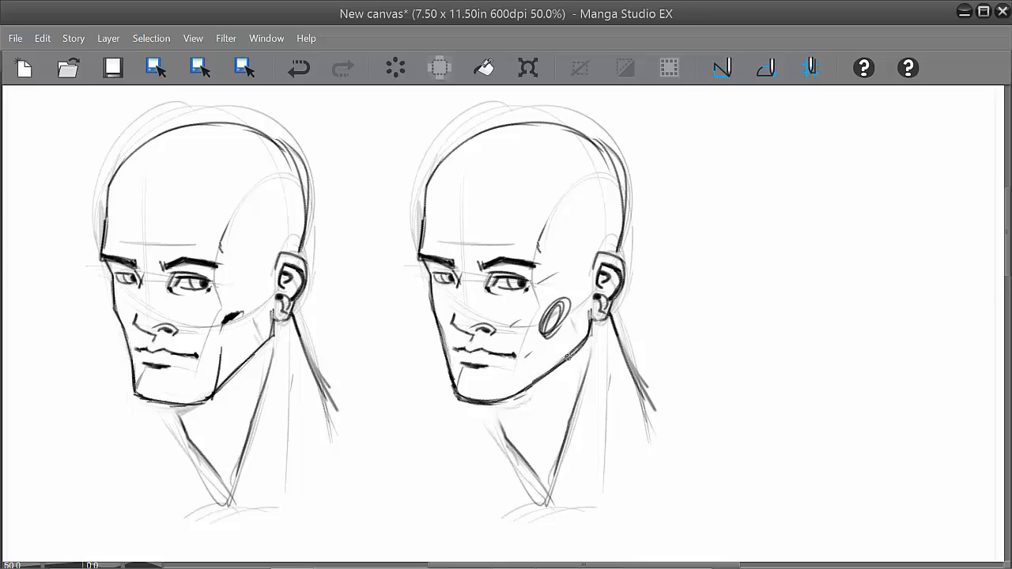
key(ctrl+z)
key(ctrl+z)
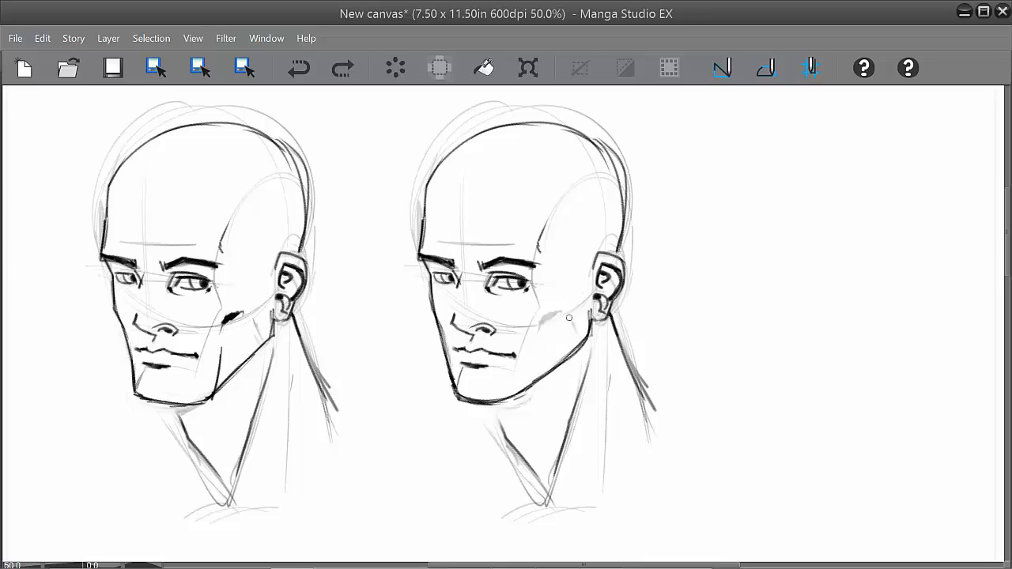
Step: Merge Layer 1 Copy 2 into Layer 1 Copy and make Layer 1 visible again
scroll(569, 317, down, 1)
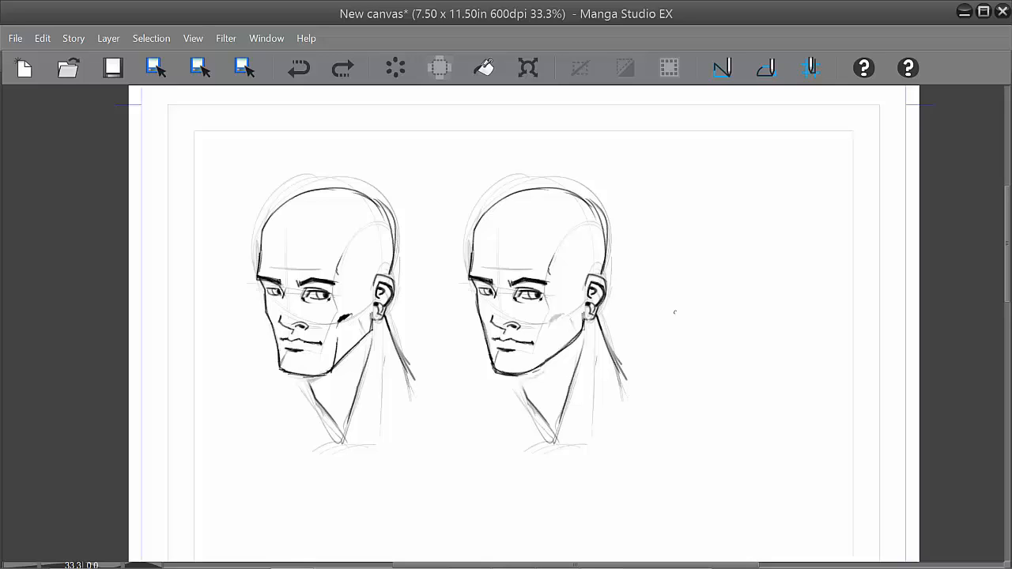
key(Tab)
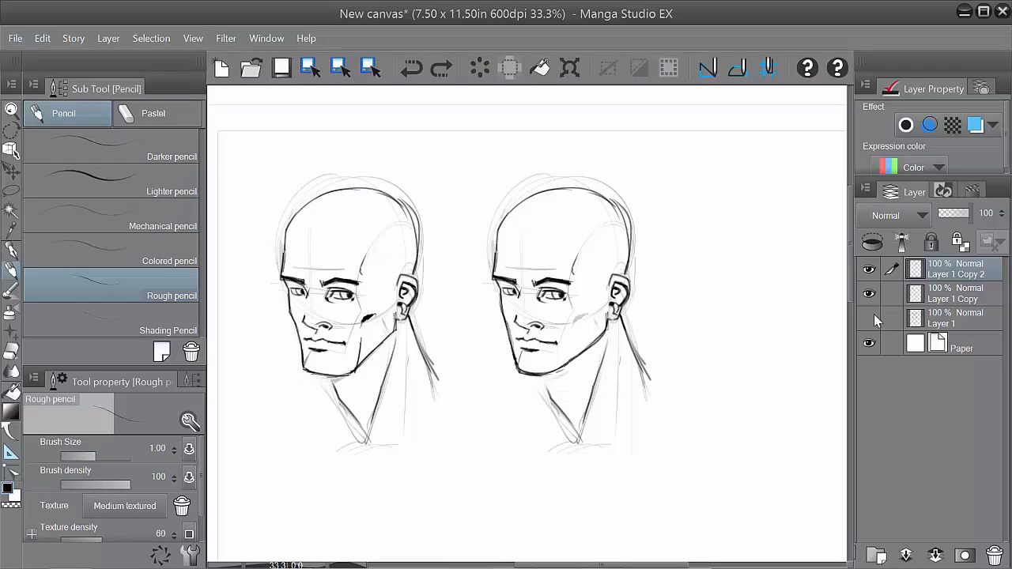
key(ctrl+e)
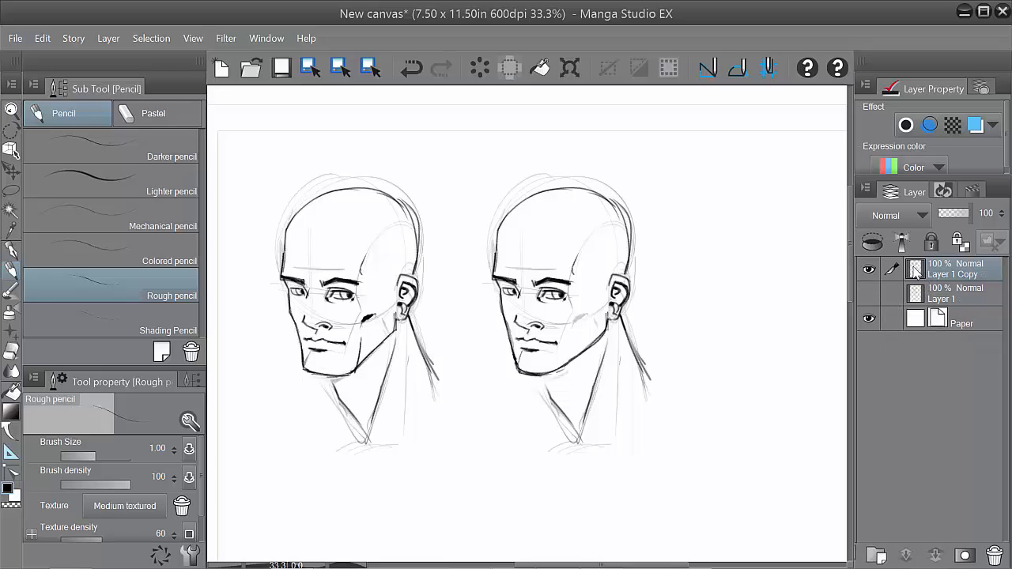
click(870, 293)
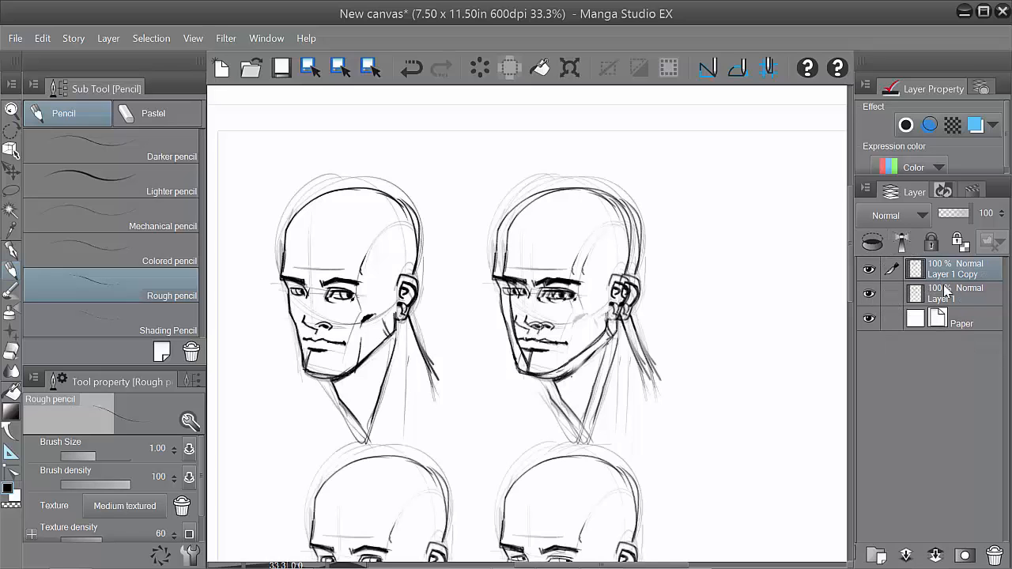
Step: Move the four heads on Layer 1 down the page so they sit below the new square-jawed and round-jawed pair
key(k)
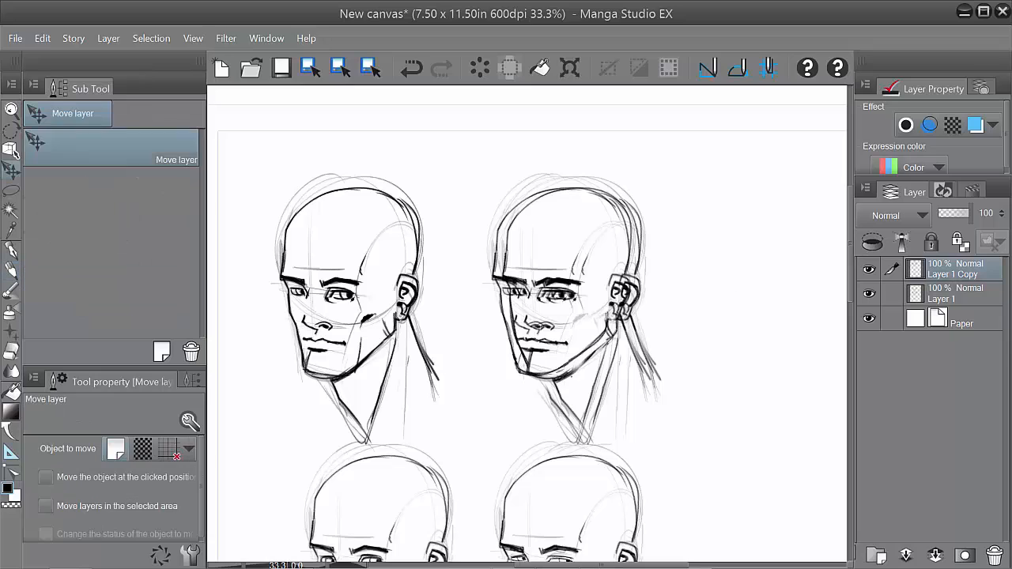
scroll(731, 297, down, 4)
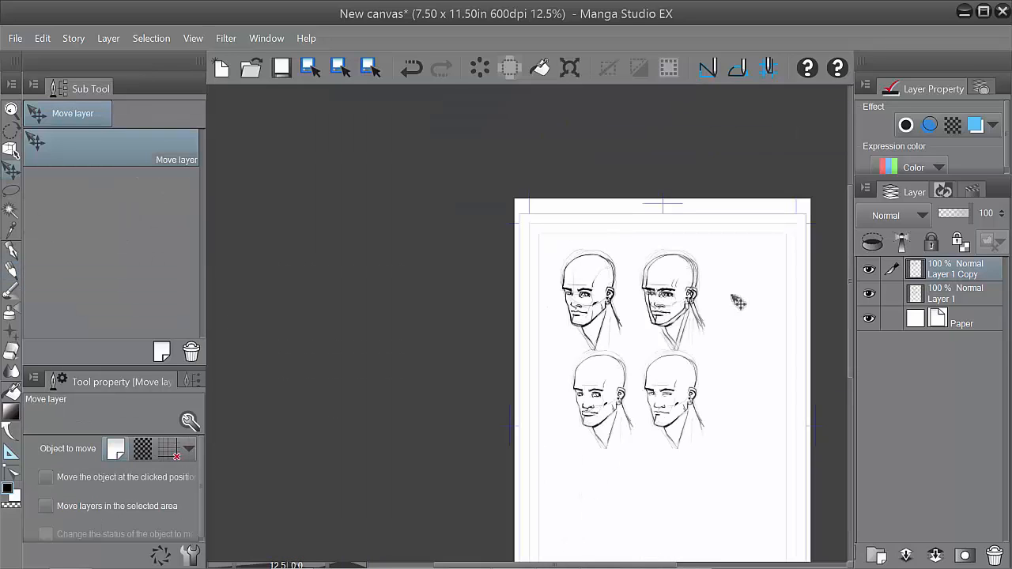
scroll(723, 377, right, 3)
click(961, 296)
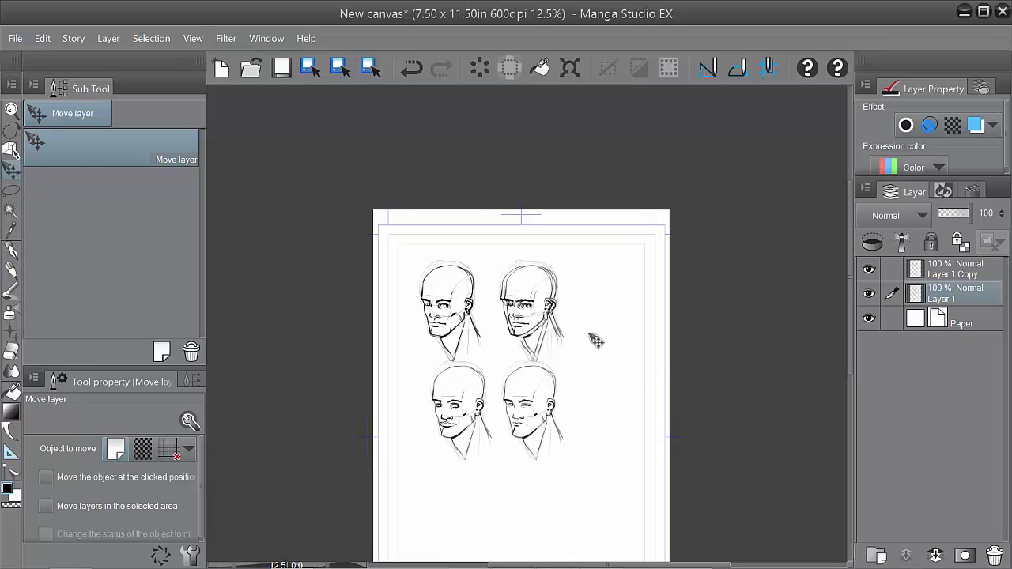
mouse_move(597, 341)
mouse_down()
mouse_move(610, 435)
mouse_move(622, 443)
mouse_up()
drag(614, 406, 516, 341)
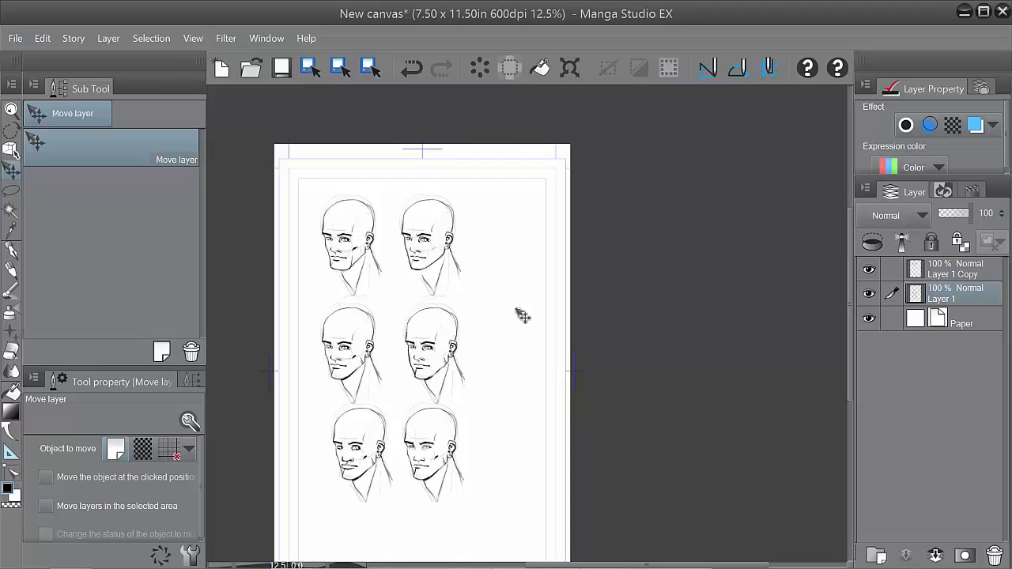
drag(557, 393, 552, 387)
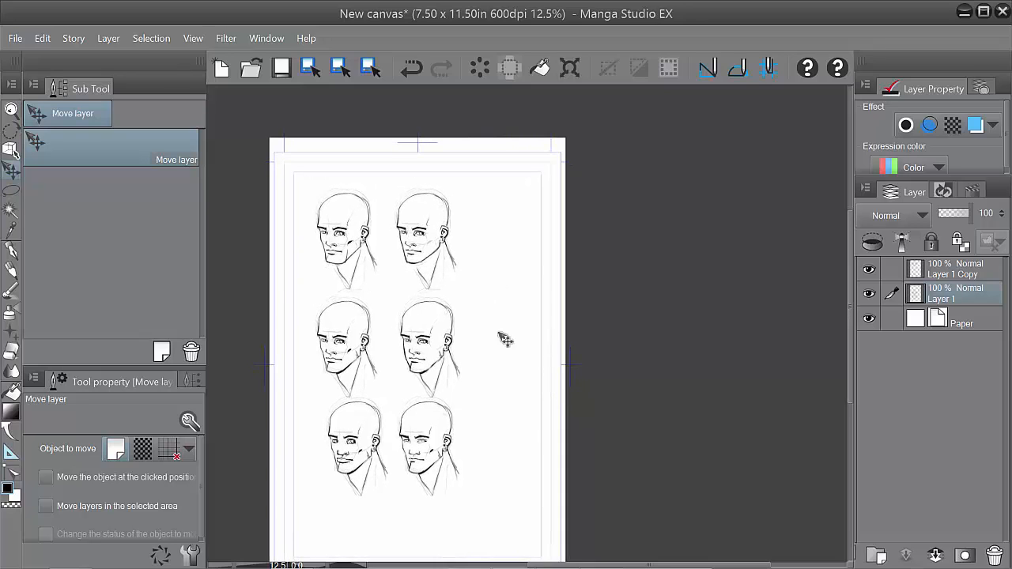
Step: Nudge the four Layer 1 heads upward to tighten the gap beneath the top row
key(Up)
key(Up)
key(Up)
key(Up)
key(Up)
key(Up)
key(Up)
key(Up)
key(Up)
key(Up)
key(Up)
key(Up)
key(Up)
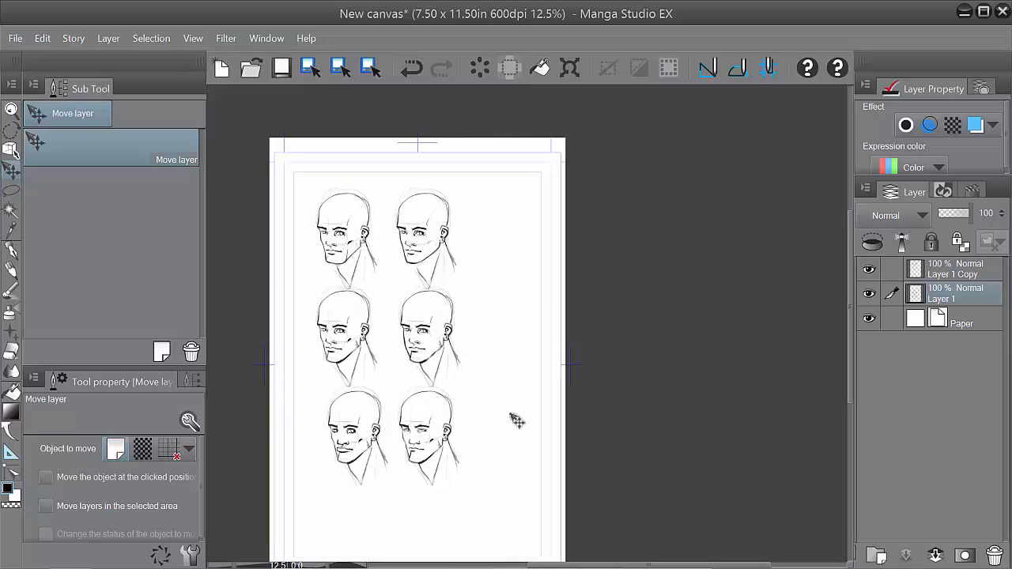
Step: Merge Layer 1 Copy down into Layer 1 and hide the merged layer of six heads
click(949, 273)
key(ctrl+e)
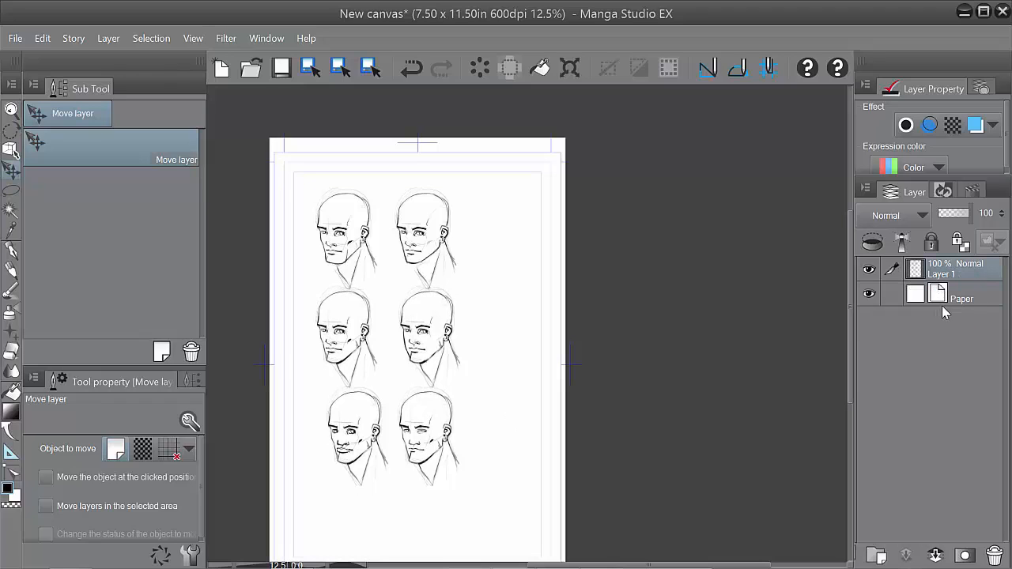
click(870, 271)
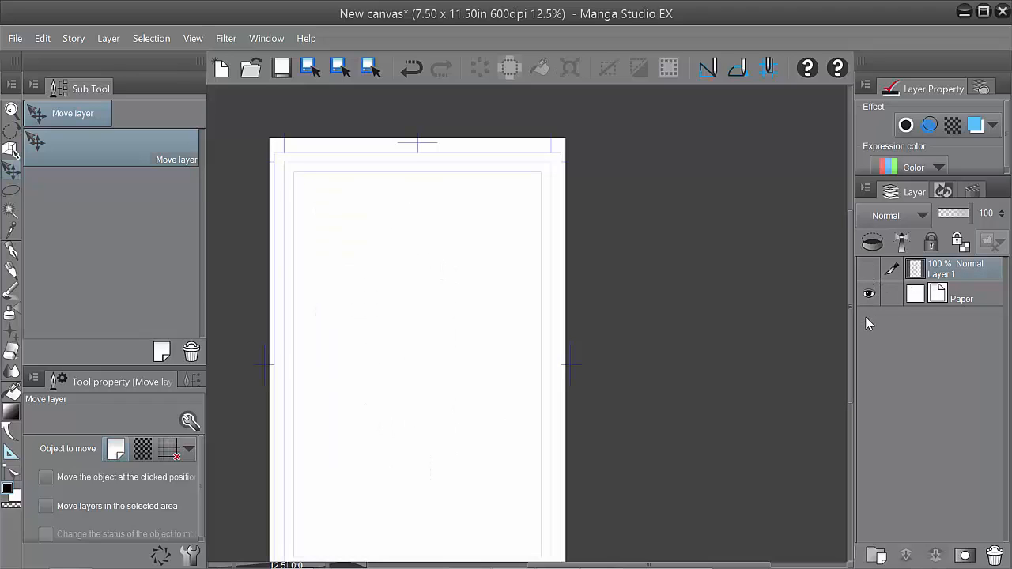
Step: Add a new empty layer, Layer 2, above the hidden Layer 1
key(Tab)
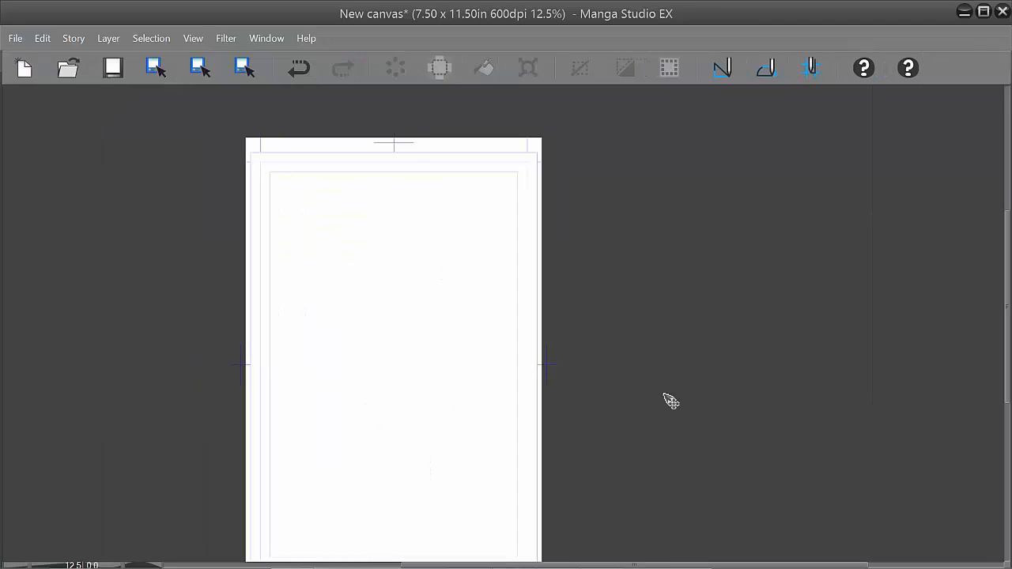
key(ctrl+plus)
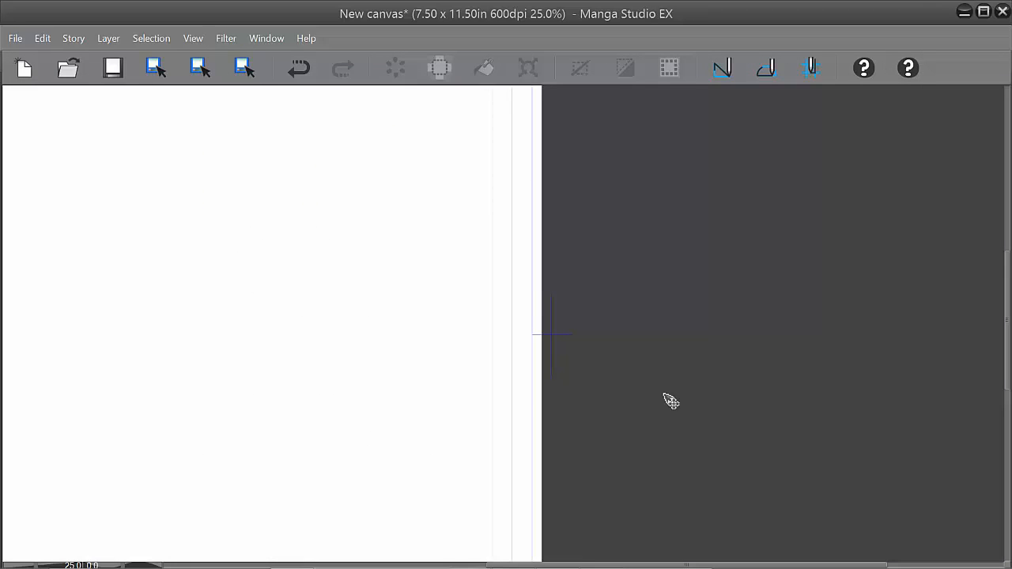
key(Tab)
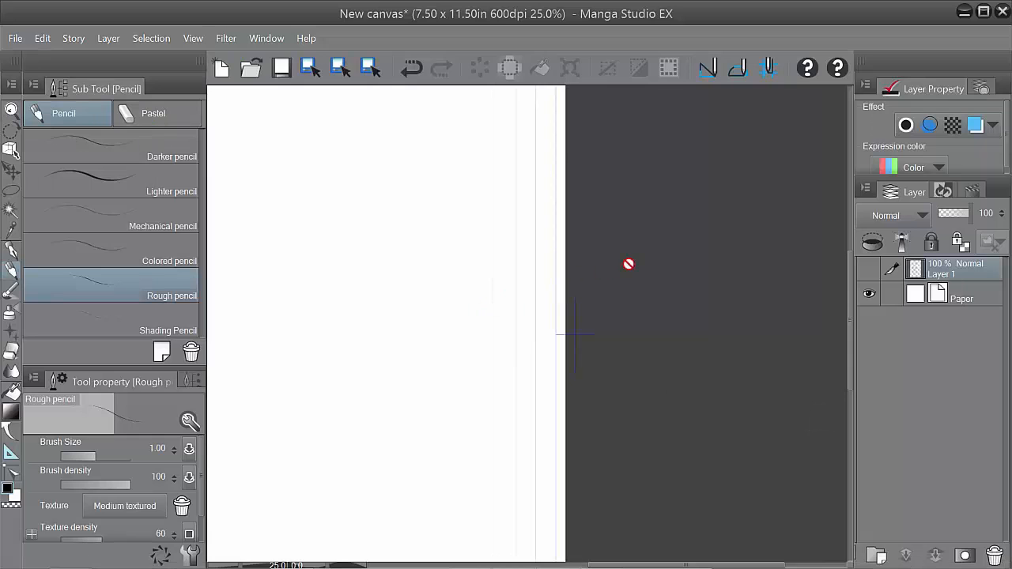
right_click(969, 269)
click(892, 148)
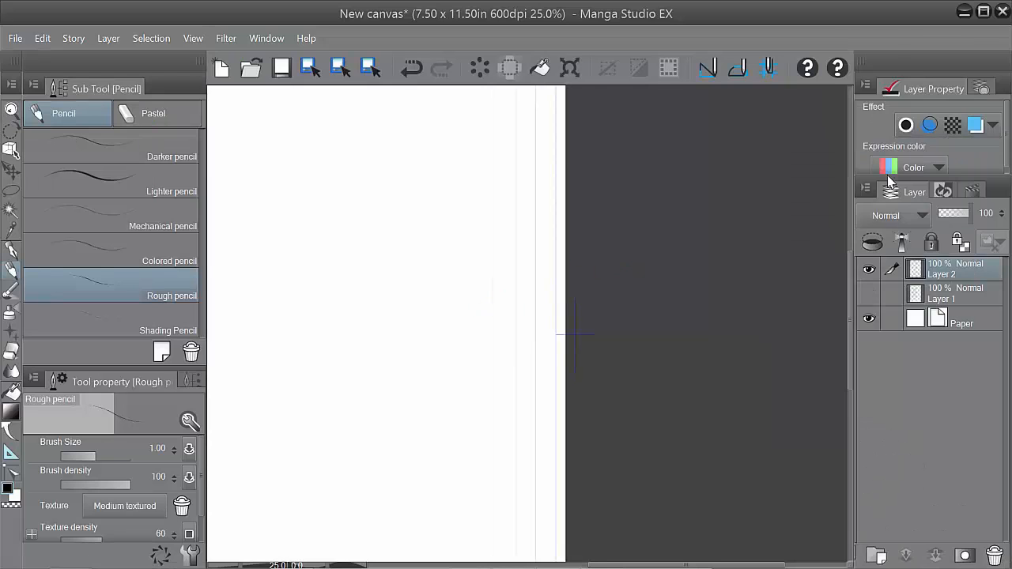
Step: Bring only the top-left head back onto the page as the base for a new variation
key(Tab)
drag(430, 305, 511, 287)
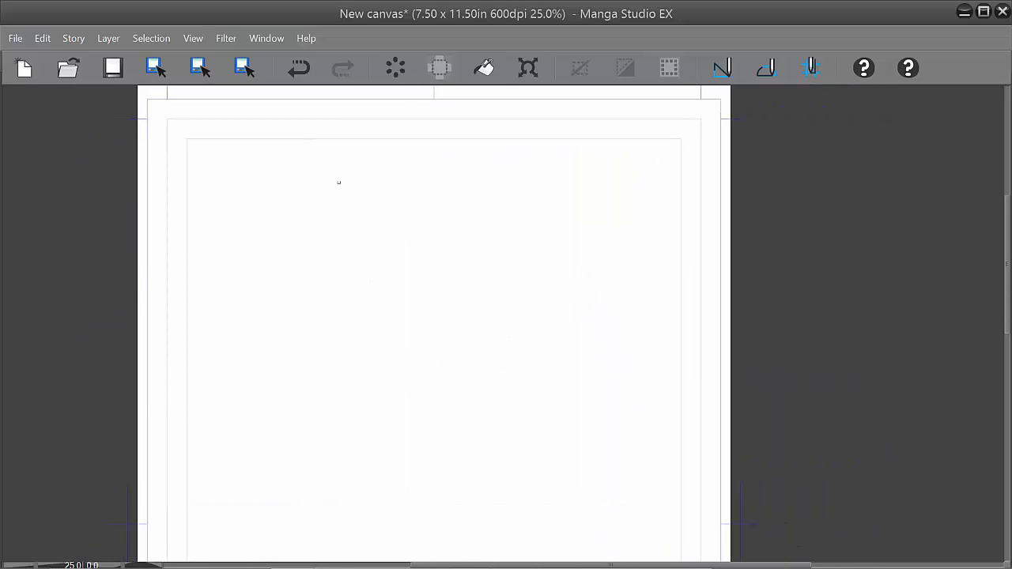
key(Tab)
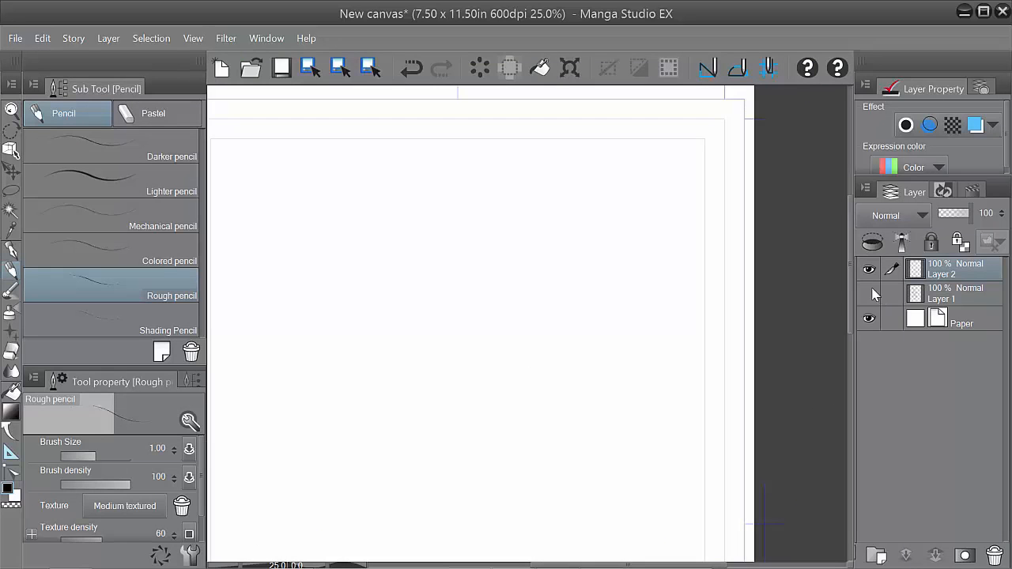
key(Tab)
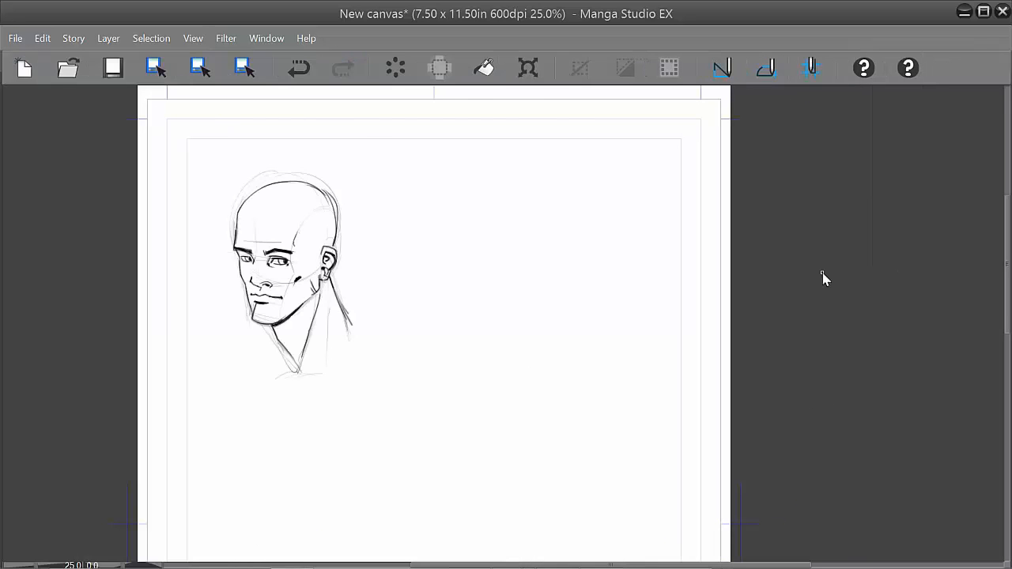
Step: Lighten the whole head with an enlarged soft eraser until it is only a faint guide
scroll(822, 272, up, 1)
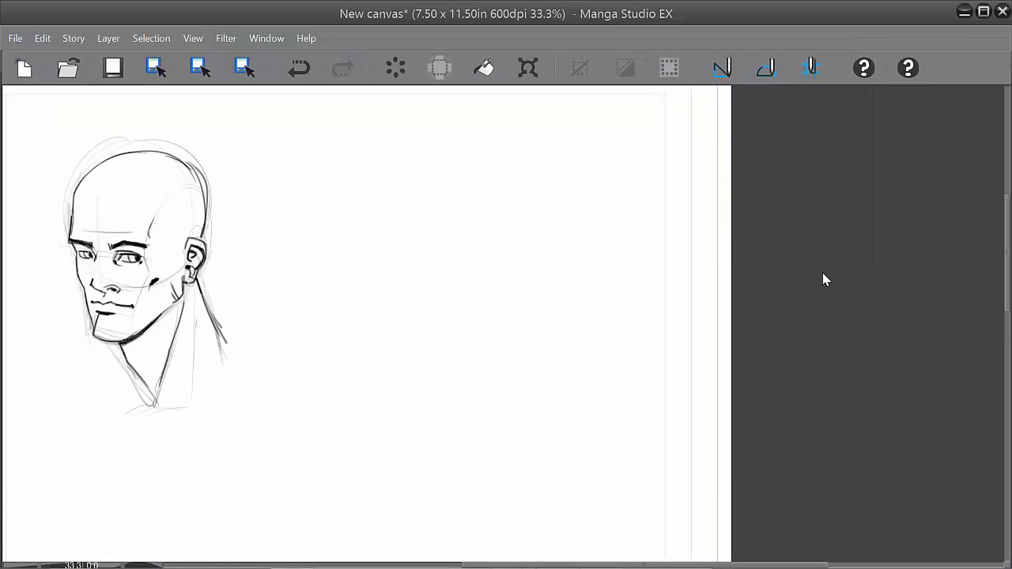
drag(326, 281, 530, 329)
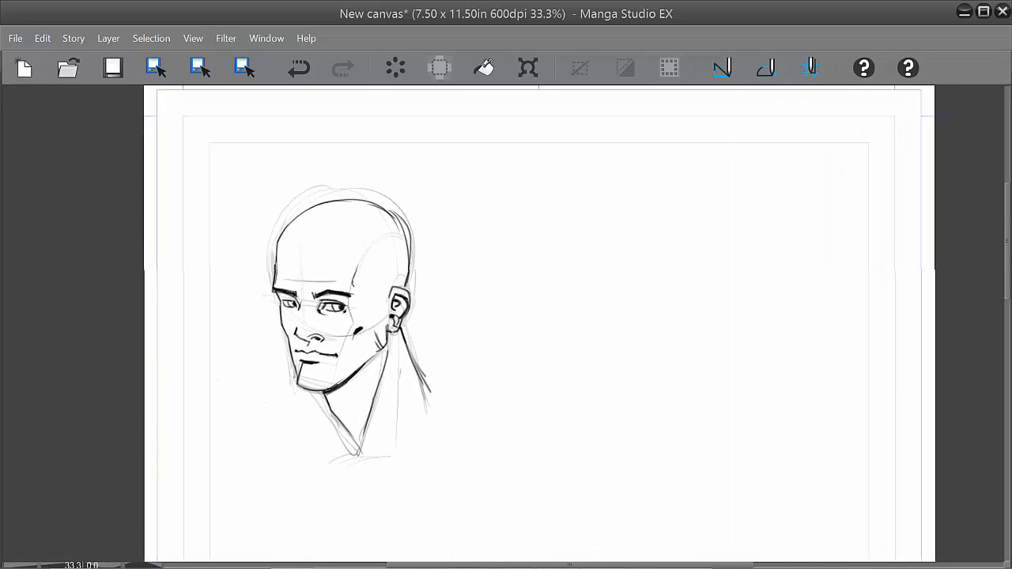
key(bracketright)
mouse_move(459, 259)
mouse_down()
mouse_move(280, 246)
mouse_move(435, 295)
mouse_move(286, 317)
mouse_move(277, 285)
mouse_move(348, 281)
mouse_move(343, 321)
mouse_move(322, 270)
mouse_move(312, 372)
mouse_move(409, 270)
mouse_move(302, 398)
mouse_move(397, 256)
mouse_move(275, 307)
mouse_move(320, 276)
mouse_move(317, 415)
mouse_move(407, 378)
mouse_move(401, 364)
mouse_move(347, 430)
mouse_move(423, 265)
mouse_move(292, 322)
mouse_move(268, 248)
mouse_move(428, 283)
mouse_move(408, 426)
mouse_move(396, 232)
mouse_move(431, 323)
mouse_up()
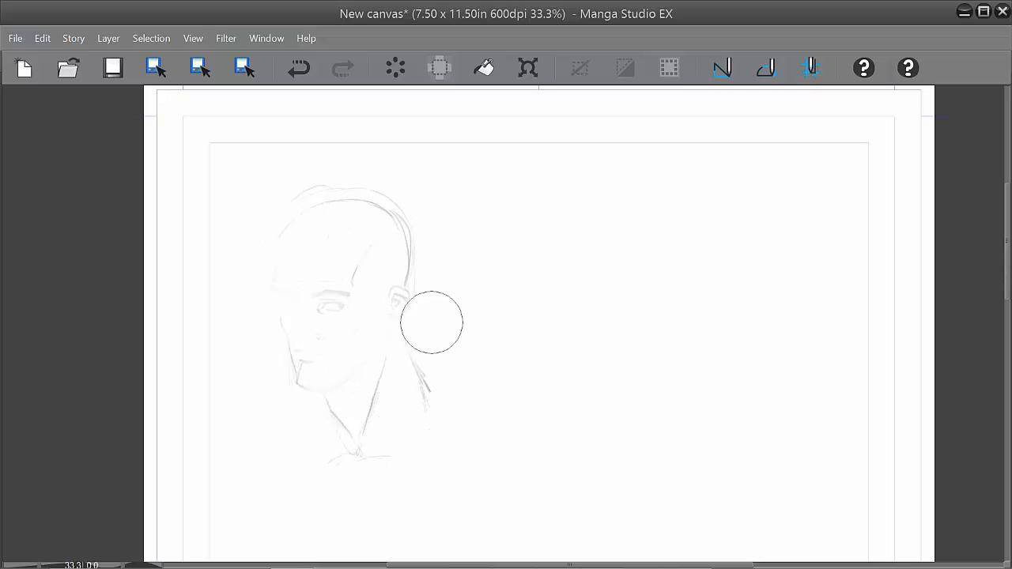
Step: Pencil both eyes over the faint guide, with lids, irises and dark pupils looking sideways
key(p)
scroll(596, 337, up, 1)
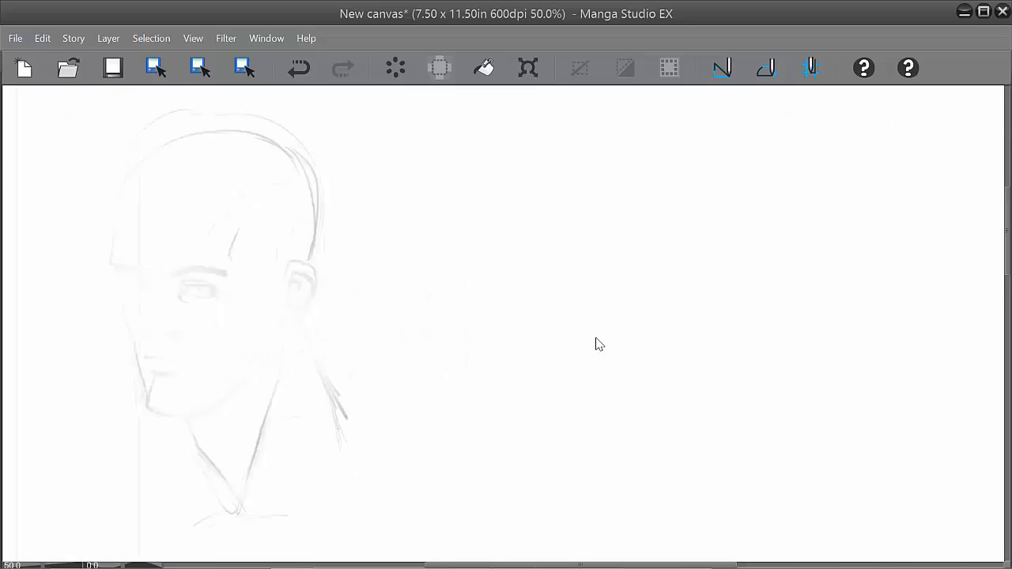
drag(374, 350, 562, 333)
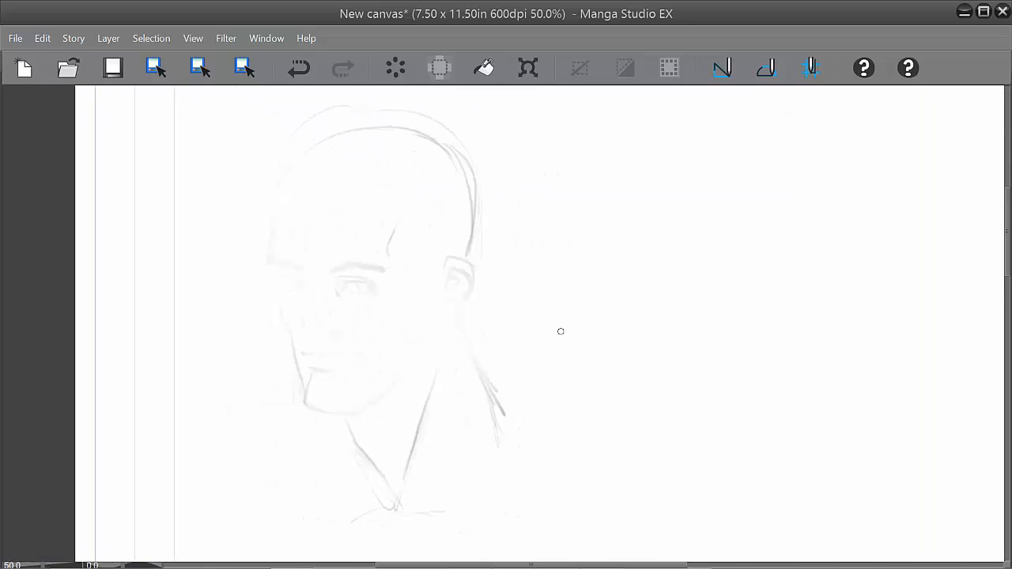
scroll(562, 334, up, 1)
drag(617, 355, 635, 367)
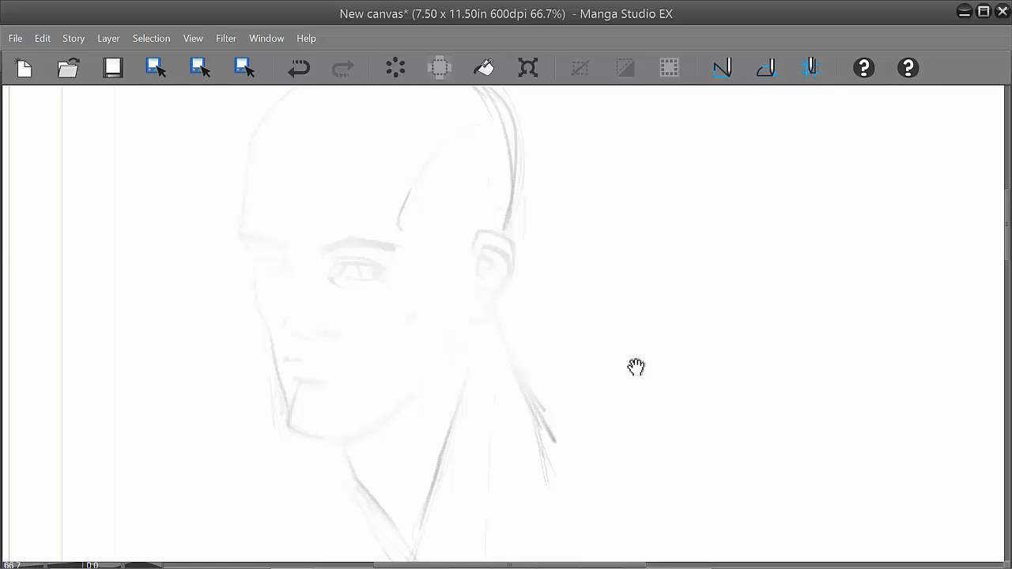
drag(585, 342, 648, 341)
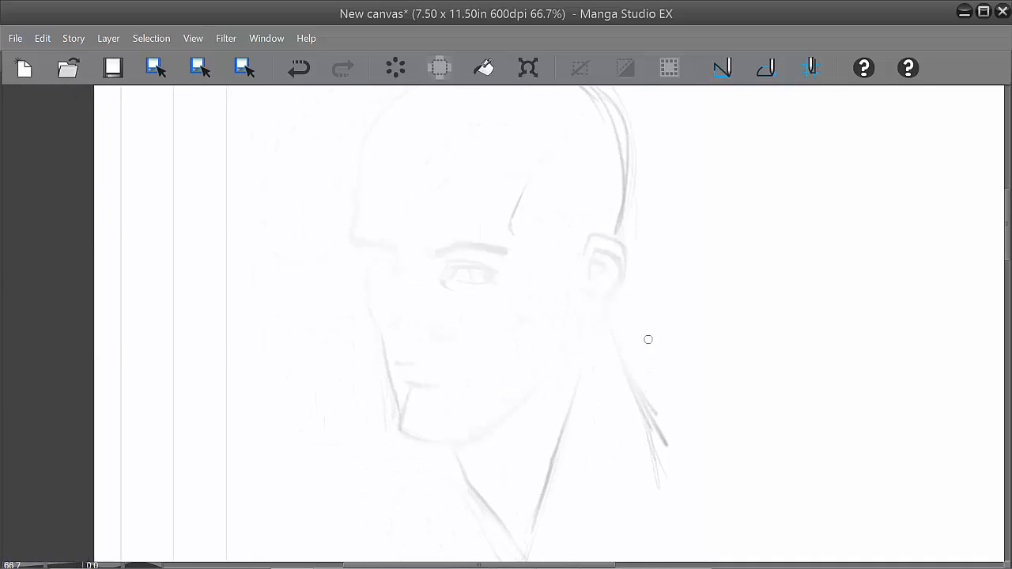
scroll(649, 339, up, 1)
drag(499, 256, 588, 293)
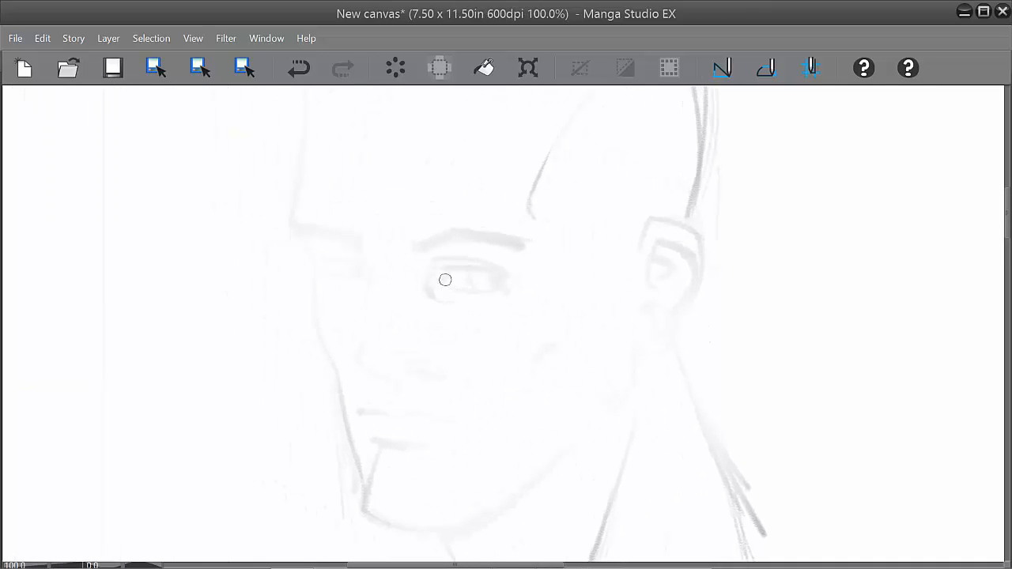
mouse_move(447, 274)
mouse_down()
mouse_move(504, 279)
mouse_move(445, 275)
mouse_move(497, 274)
mouse_move(441, 277)
mouse_move(485, 289)
mouse_move(443, 290)
mouse_move(492, 288)
mouse_move(497, 272)
mouse_move(488, 269)
mouse_move(499, 272)
mouse_move(450, 258)
mouse_move(462, 259)
mouse_move(429, 275)
mouse_move(437, 297)
mouse_up()
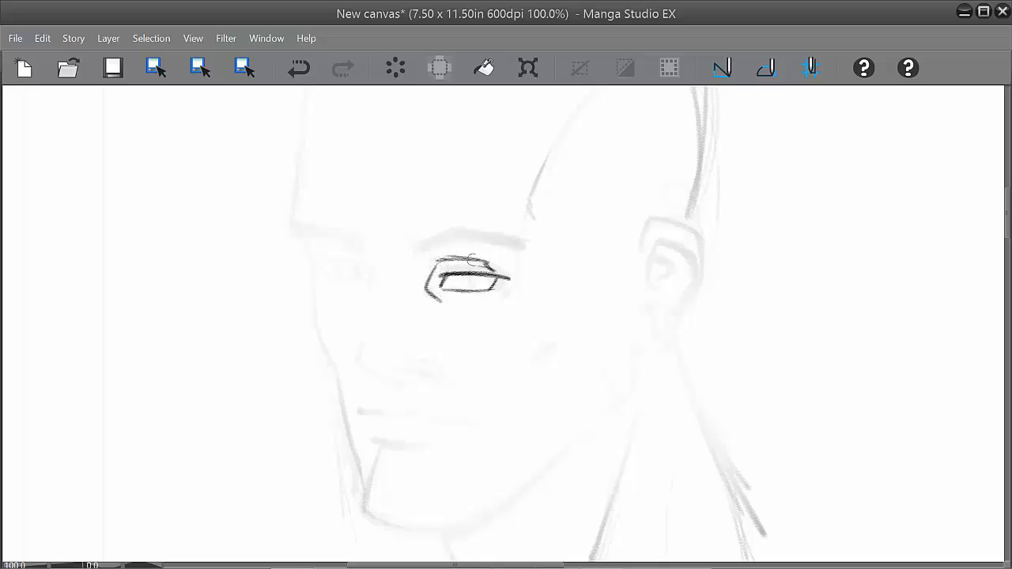
mouse_move(471, 259)
mouse_down()
mouse_move(499, 275)
mouse_move(446, 268)
mouse_move(488, 290)
mouse_up()
mouse_move(322, 267)
mouse_down()
mouse_move(356, 267)
mouse_move(323, 270)
mouse_move(359, 278)
mouse_move(322, 264)
mouse_move(352, 252)
mouse_move(372, 271)
mouse_up()
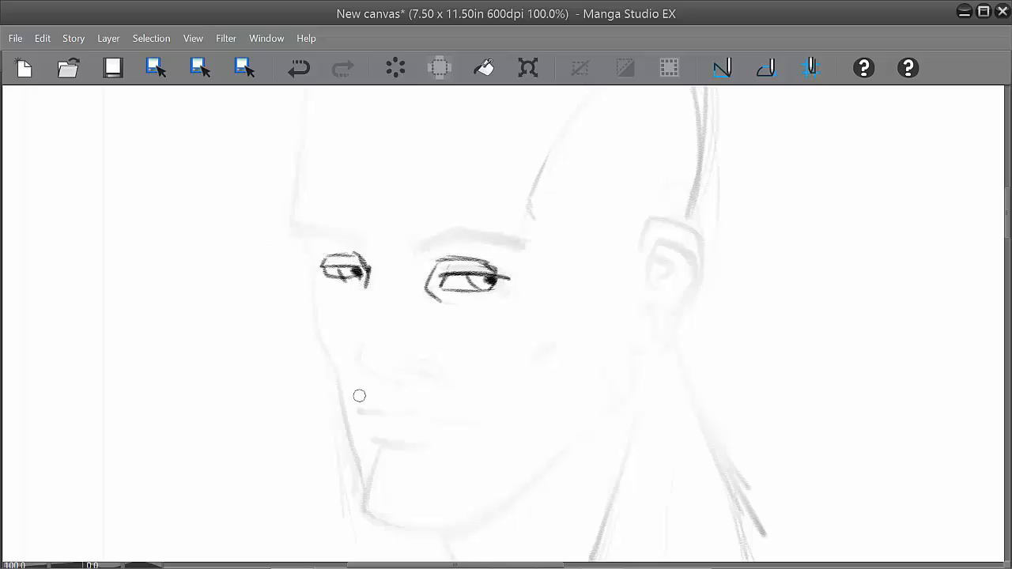
Step: Draw the nose with its tip, dark nostril and wing, and the bridge line down from the far eye
drag(544, 347, 538, 308)
mouse_move(350, 296)
mouse_down()
mouse_move(344, 313)
mouse_move(358, 336)
mouse_move(401, 350)
mouse_move(395, 342)
mouse_up()
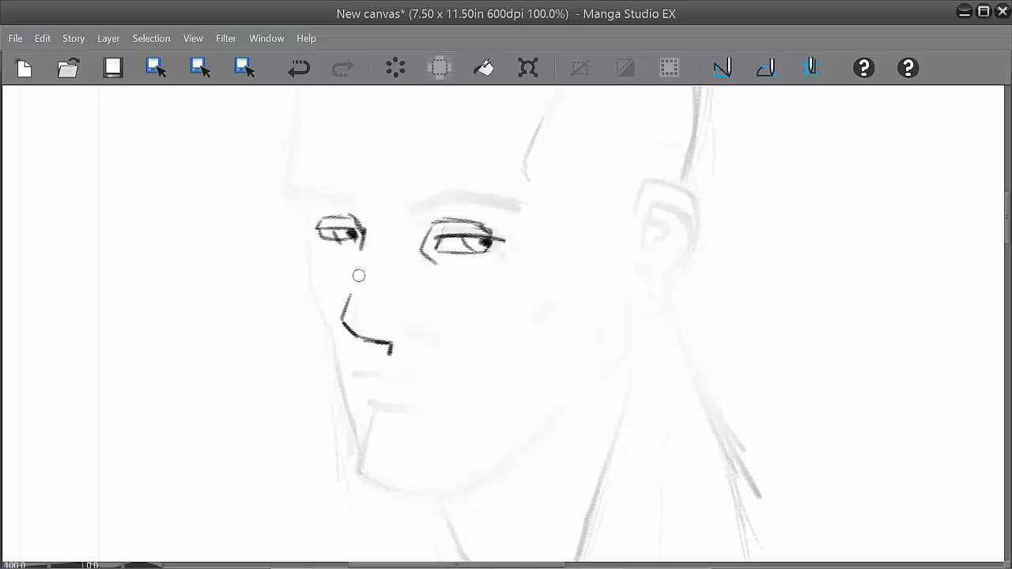
drag(358, 275, 361, 227)
mouse_move(392, 337)
mouse_down()
mouse_move(431, 334)
mouse_move(416, 321)
mouse_move(386, 326)
mouse_up()
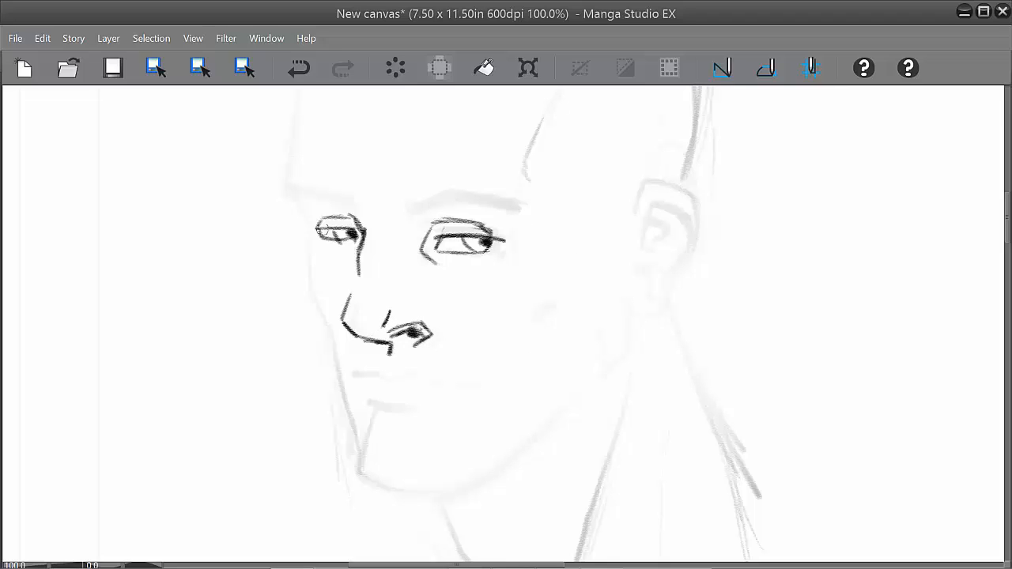
Step: Draw two thick, angular eyebrows and the edge of the far brow above the eyes
mouse_move(295, 201)
mouse_down()
mouse_move(327, 239)
mouse_move(359, 210)
mouse_move(291, 198)
mouse_up()
mouse_move(364, 211)
mouse_down()
mouse_move(332, 182)
mouse_move(304, 176)
mouse_move(289, 193)
mouse_up()
mouse_move(410, 212)
mouse_down()
mouse_move(462, 200)
mouse_move(528, 215)
mouse_move(412, 208)
mouse_move(478, 176)
mouse_move(480, 192)
mouse_move(514, 194)
mouse_move(535, 210)
mouse_up()
mouse_move(561, 304)
mouse_down()
mouse_move(518, 348)
mouse_move(510, 378)
mouse_up()
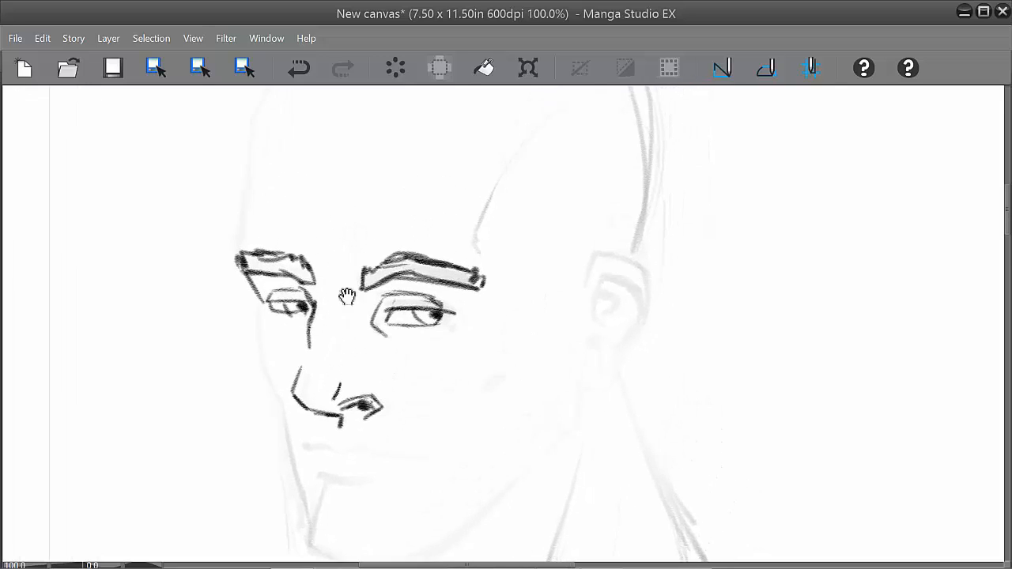
Step: Outline the forehead and bald skull from the far brow over the crown down to the ear
drag(347, 297, 356, 393)
mouse_move(250, 348)
mouse_down()
mouse_move(276, 187)
mouse_move(347, 138)
mouse_up()
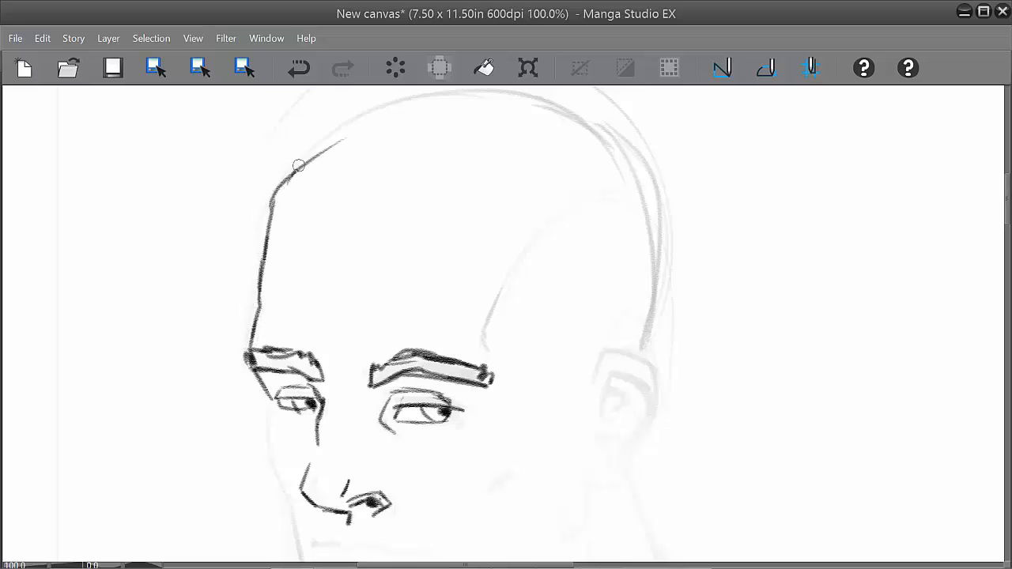
mouse_move(277, 200)
mouse_down()
mouse_move(373, 113)
mouse_move(462, 98)
mouse_up()
drag(580, 176, 568, 263)
mouse_move(367, 196)
mouse_down()
mouse_move(582, 201)
mouse_move(583, 222)
mouse_up()
drag(509, 186, 647, 313)
drag(621, 259, 627, 446)
drag(657, 432, 661, 237)
Step: Draw the ear's outer contour and lobe, and add its inner folds with dark accents
mouse_move(581, 277)
mouse_down()
mouse_move(616, 231)
mouse_move(654, 256)
mouse_up()
mouse_move(656, 282)
mouse_down()
mouse_move(608, 378)
mouse_move(584, 377)
mouse_up()
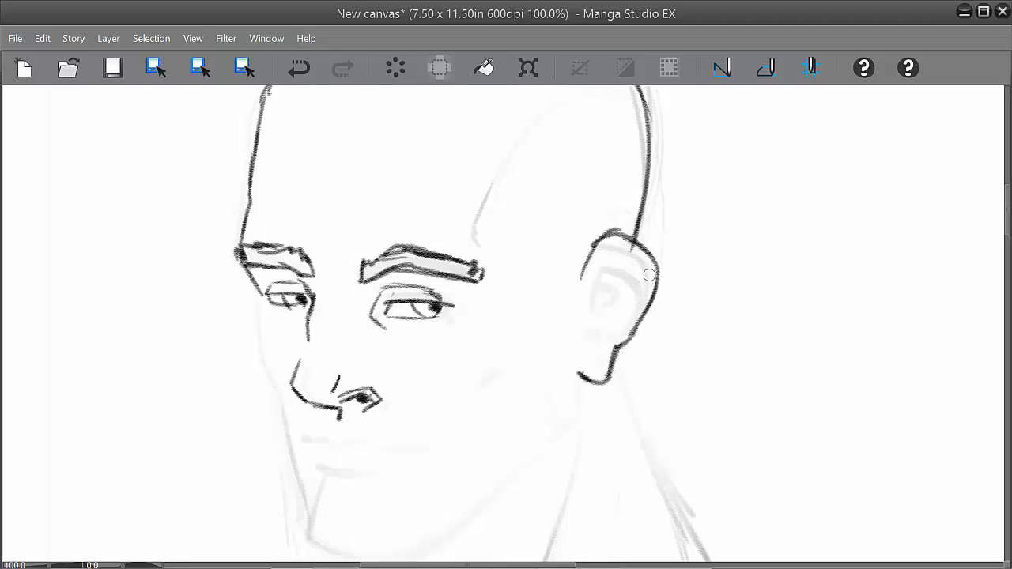
mouse_move(621, 256)
mouse_down()
mouse_move(593, 309)
mouse_move(595, 341)
mouse_move(609, 357)
mouse_move(589, 329)
mouse_up()
mouse_move(605, 278)
mouse_down()
mouse_move(610, 294)
mouse_move(602, 275)
mouse_move(630, 265)
mouse_move(616, 333)
mouse_move(636, 318)
mouse_move(610, 335)
mouse_move(633, 321)
mouse_move(606, 280)
mouse_up()
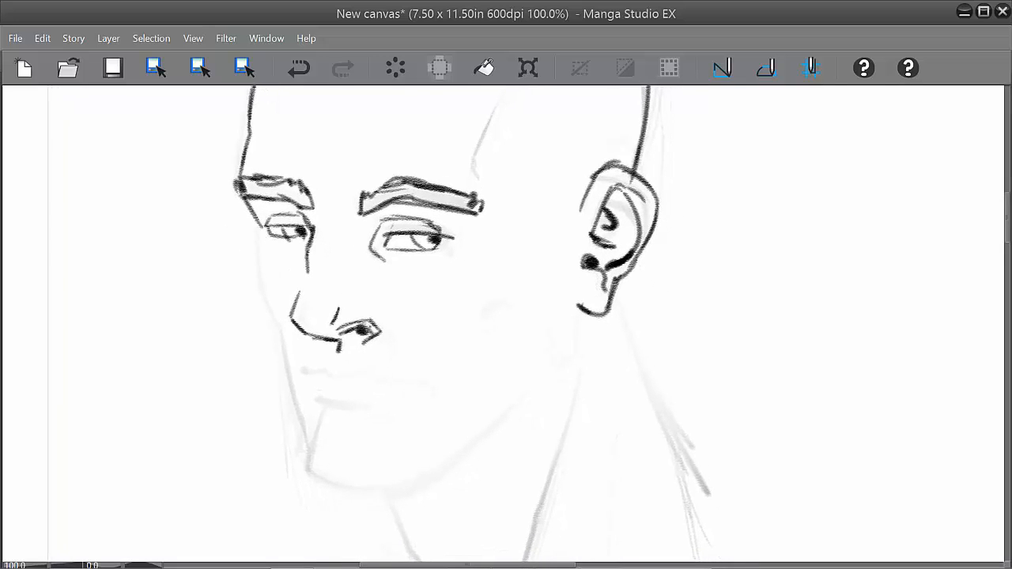
Step: Draw the far cheek contour from the eye to the chin, plus the near cheekbone and hollow-cheek lines
drag(463, 357, 475, 343)
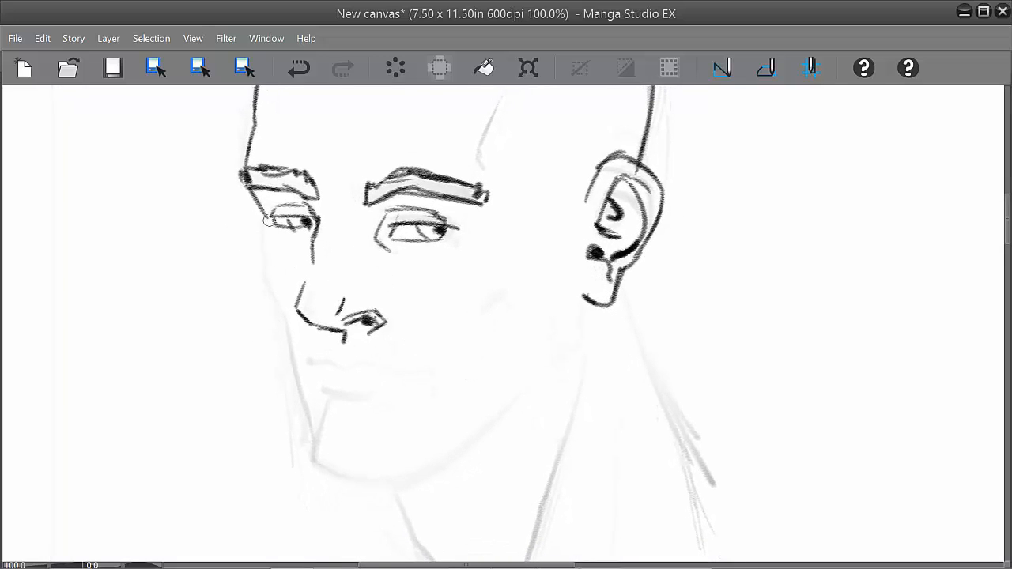
drag(267, 222, 285, 303)
mouse_move(504, 274)
mouse_down()
mouse_move(465, 314)
mouse_move(428, 462)
mouse_up()
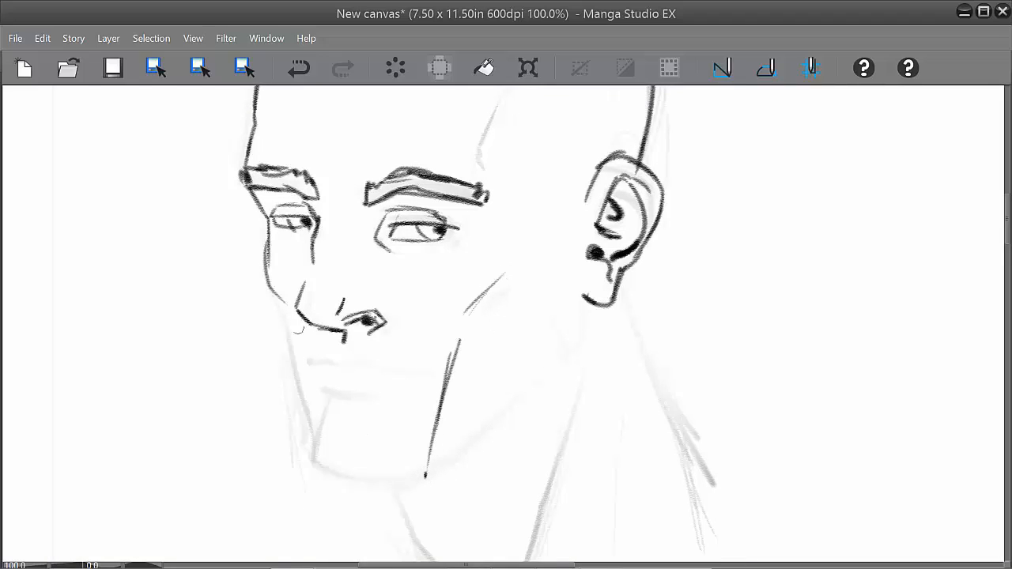
drag(267, 244, 298, 356)
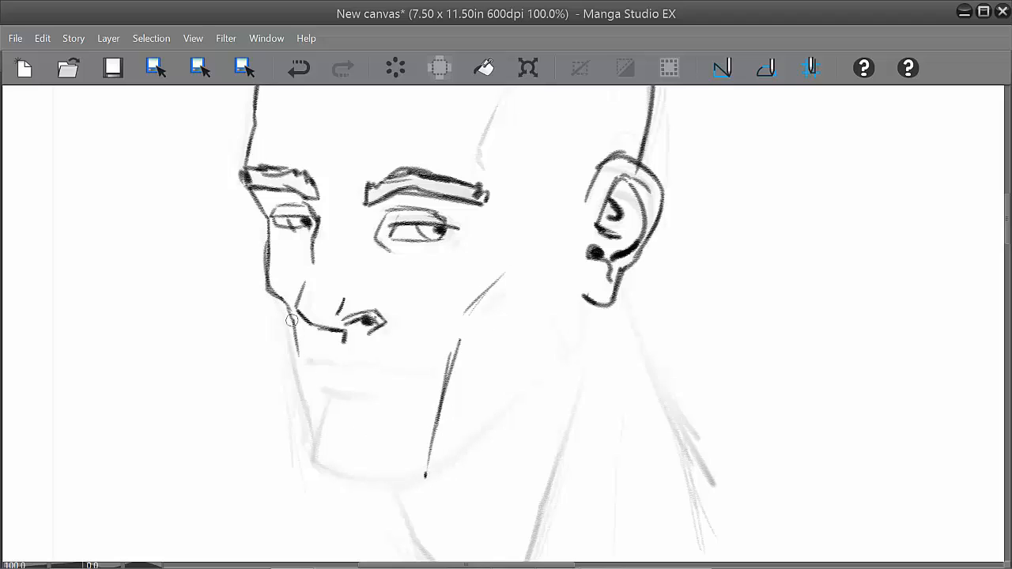
drag(280, 296, 318, 436)
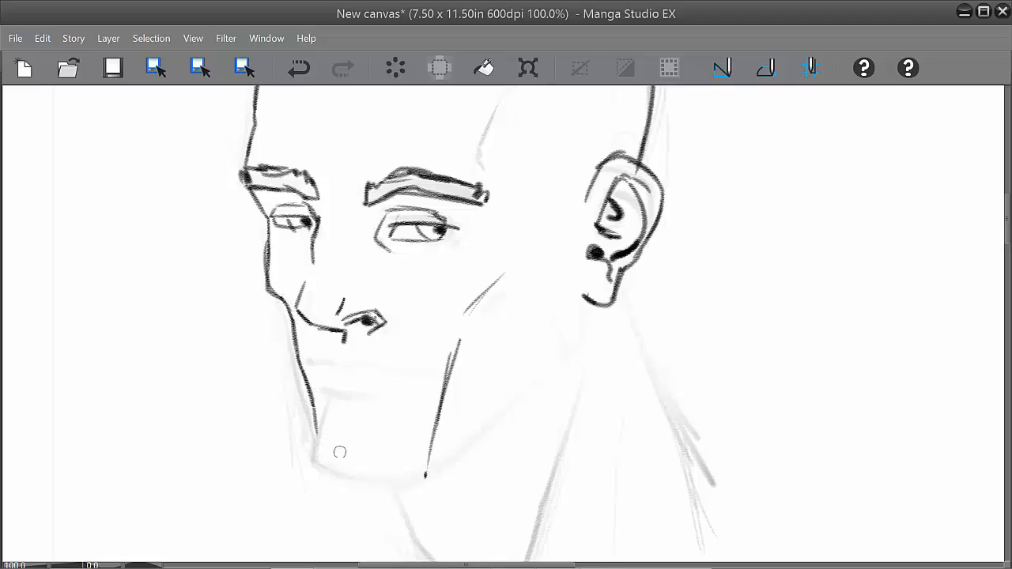
Step: Draw a rounded chin with a line rising from its far side towards the lower lip
mouse_move(327, 398)
mouse_down()
mouse_move(316, 453)
mouse_move(352, 480)
mouse_up()
key(ctrl+z)
mouse_move(330, 398)
mouse_down()
mouse_move(314, 448)
mouse_move(341, 475)
mouse_move(373, 484)
mouse_up()
mouse_move(316, 449)
mouse_down()
mouse_move(367, 483)
mouse_move(452, 473)
mouse_up()
drag(384, 480, 412, 476)
Step: Draw the jawline from the chin up to the jaw corner and connect it to the earlobe
mouse_move(372, 481)
mouse_down()
mouse_move(439, 467)
mouse_move(421, 476)
mouse_move(464, 431)
mouse_up()
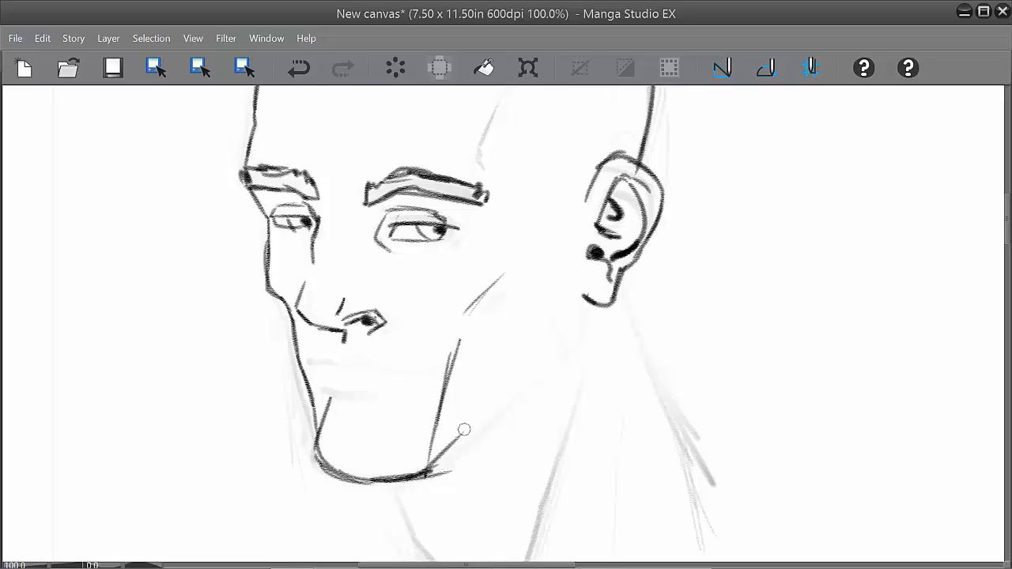
drag(419, 477, 556, 356)
drag(503, 401, 569, 350)
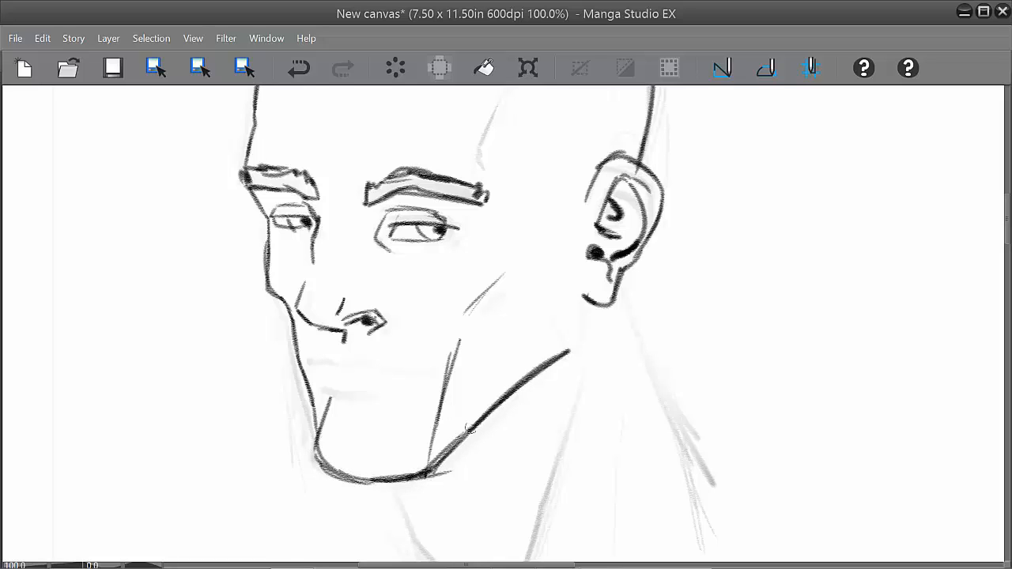
mouse_move(472, 430)
mouse_down()
mouse_move(568, 351)
mouse_move(583, 332)
mouse_move(580, 302)
mouse_up()
mouse_move(583, 340)
mouse_down()
mouse_move(580, 310)
mouse_move(576, 346)
mouse_move(458, 502)
mouse_up()
mouse_move(490, 436)
mouse_down()
mouse_move(602, 385)
mouse_move(493, 461)
mouse_move(470, 503)
mouse_up()
key(ctrl+z)
key(ctrl+z)
mouse_move(505, 454)
mouse_down()
mouse_move(638, 397)
mouse_move(485, 495)
mouse_move(633, 387)
mouse_up()
key(ctrl+z)
key(ctrl+z)
key(ctrl+z)
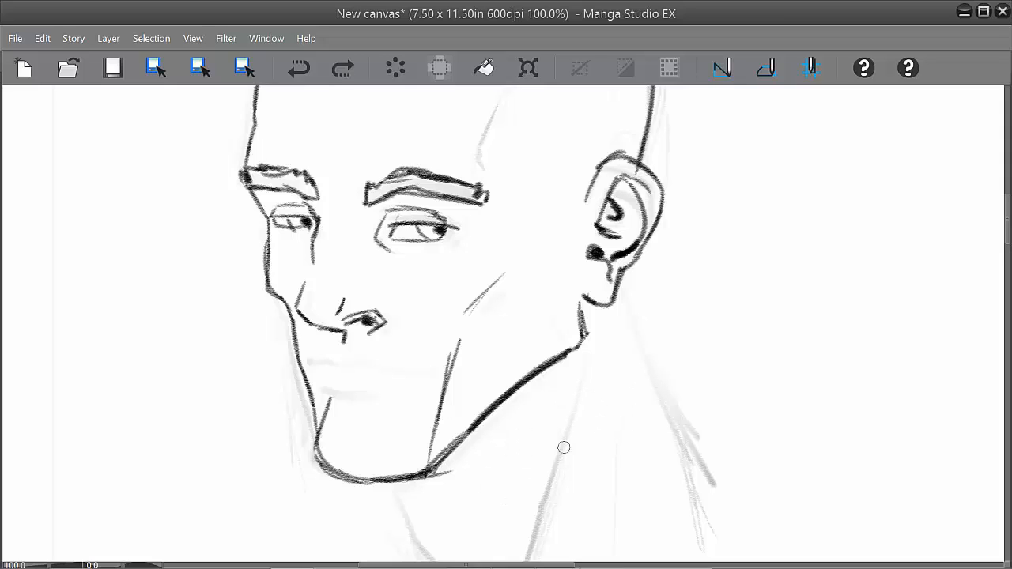
mouse_move(491, 494)
mouse_down()
mouse_move(630, 393)
mouse_move(485, 517)
mouse_up()
key(ctrl+z)
key(ctrl+z)
Step: Darken the cheekbone accent and thicken the hollow-cheek line running down to the jaw
drag(504, 276, 462, 317)
drag(476, 287, 464, 332)
drag(479, 306, 468, 338)
drag(444, 381, 427, 471)
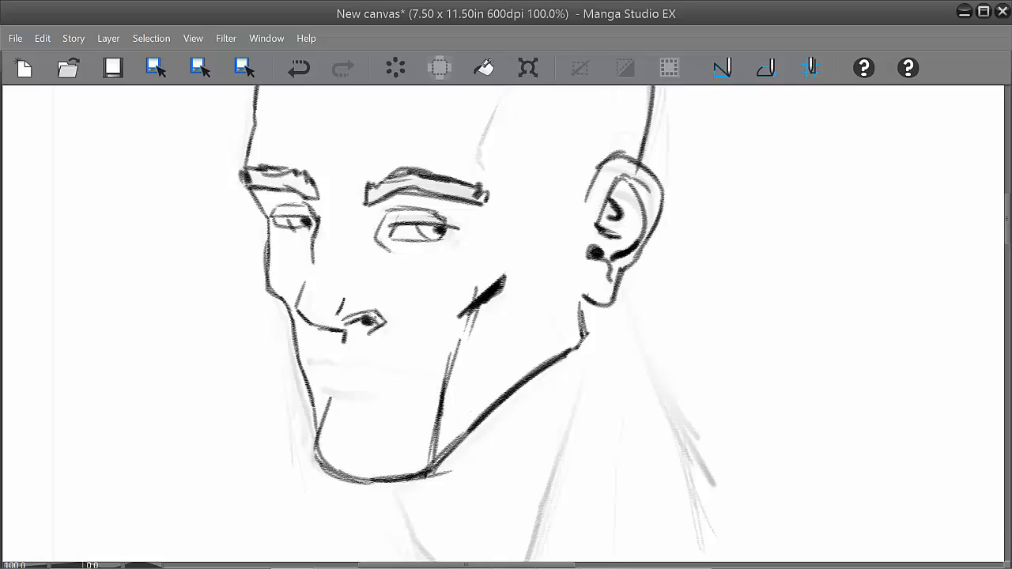
drag(445, 416, 433, 469)
Step: Draw the closed mouth line and dark lower-lip shadow, and add a crease under the near eye
mouse_move(328, 360)
mouse_down()
mouse_move(344, 337)
mouse_move(327, 362)
mouse_move(314, 360)
mouse_move(424, 370)
mouse_up()
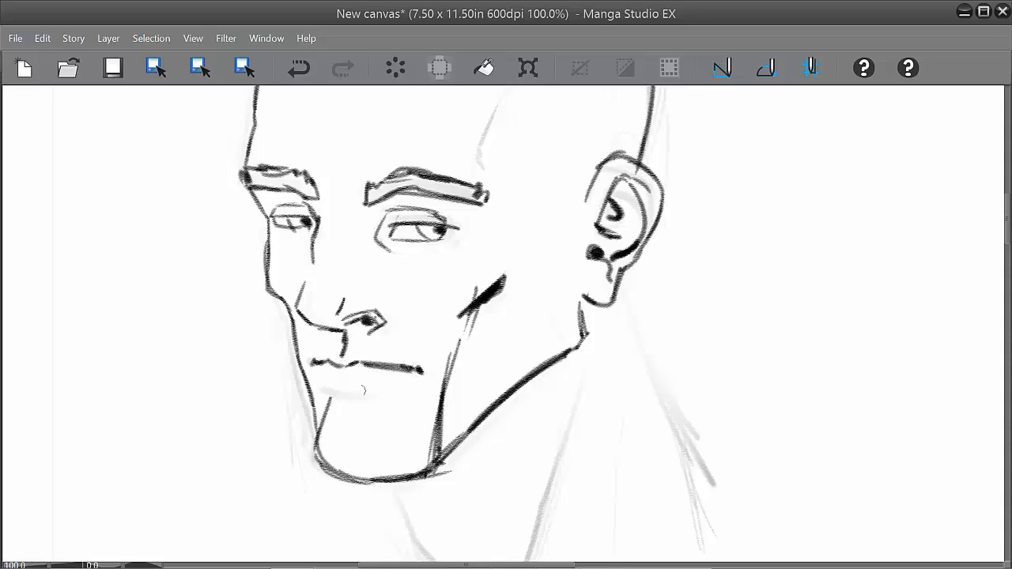
mouse_move(319, 388)
mouse_down()
mouse_move(374, 389)
mouse_move(337, 394)
mouse_up()
mouse_move(407, 259)
mouse_down()
mouse_move(432, 260)
mouse_move(455, 242)
mouse_move(396, 246)
mouse_move(423, 247)
mouse_up()
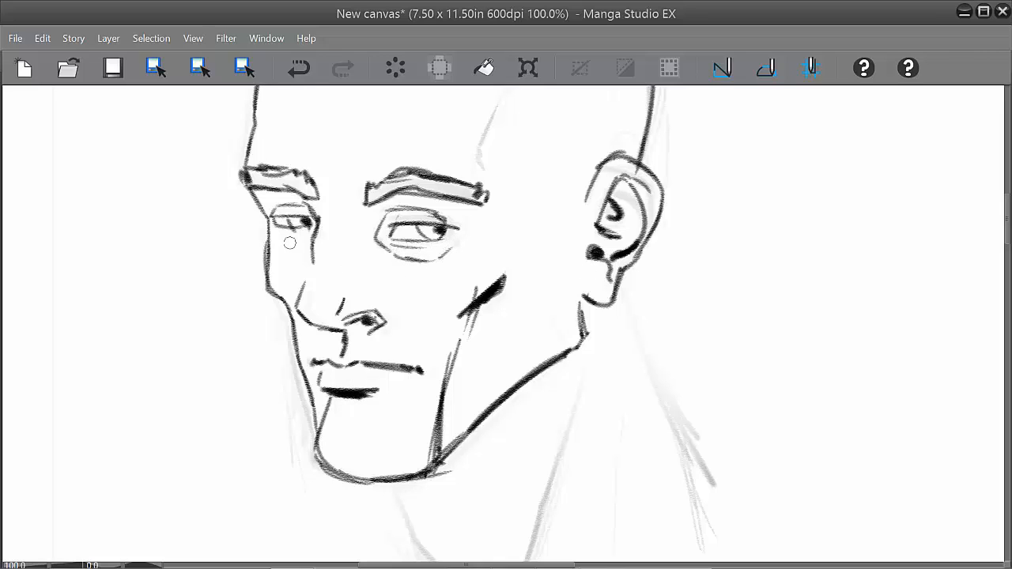
Step: Add curved creases around the far eye and short crow's-feet lines beside the near eye
drag(274, 236, 313, 229)
mouse_move(467, 225)
mouse_down()
mouse_move(496, 223)
mouse_move(488, 236)
mouse_up()
drag(269, 223, 275, 227)
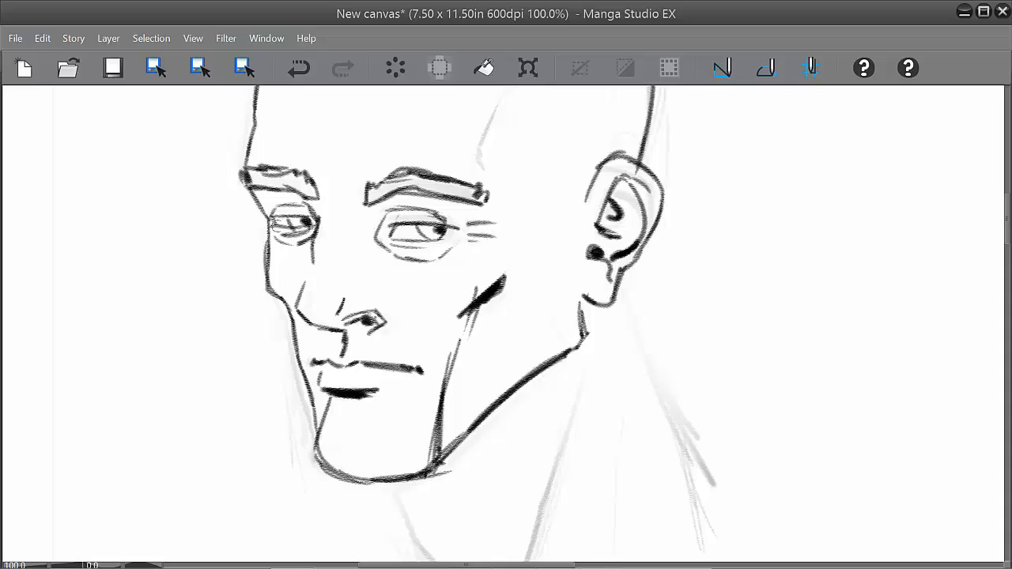
Step: Draw the near-side cheek fold curving from beside the nostril down around the mouth corner
mouse_move(590, 287)
mouse_down()
mouse_move(599, 348)
mouse_move(590, 321)
mouse_up()
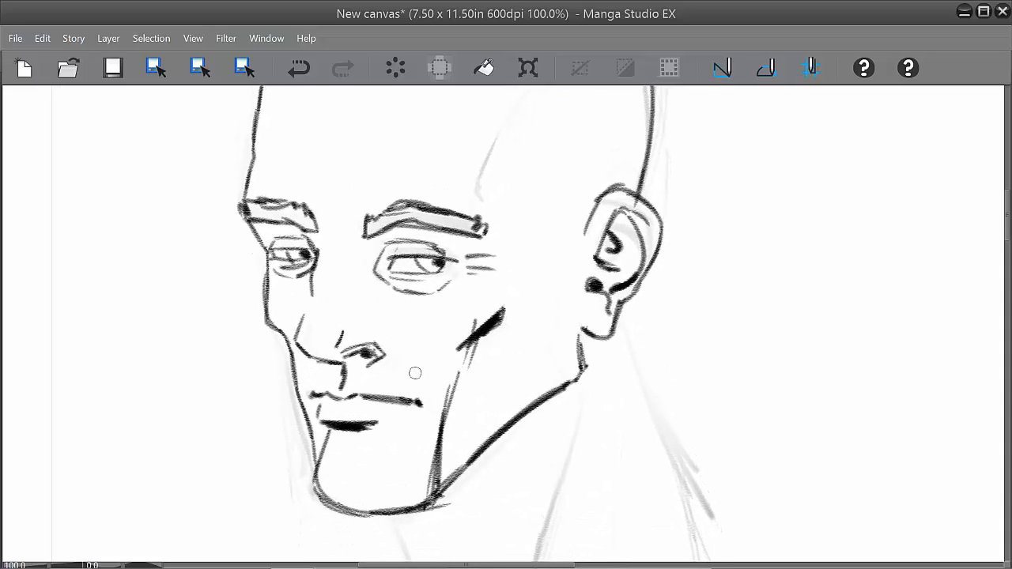
drag(399, 337, 432, 427)
key(ctrl+z)
mouse_move(417, 350)
mouse_down()
mouse_move(439, 432)
mouse_move(437, 421)
mouse_move(429, 434)
mouse_move(440, 431)
mouse_move(415, 437)
mouse_up()
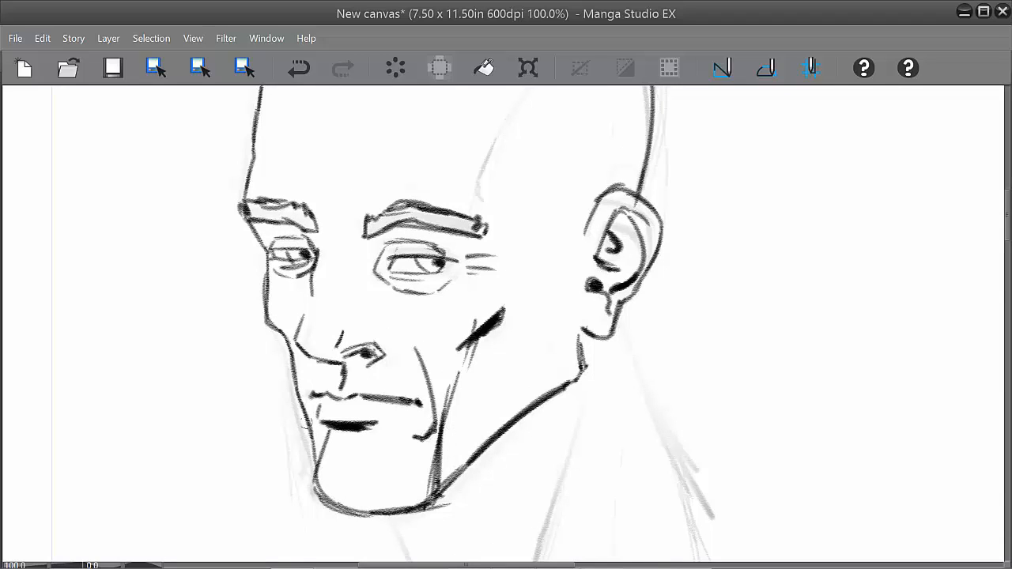
Step: Thicken the far cheek contour with overlapping lines from beside the nose down to the chin
drag(296, 362, 310, 421)
key(ctrl+z)
drag(298, 359, 310, 435)
drag(299, 392, 317, 470)
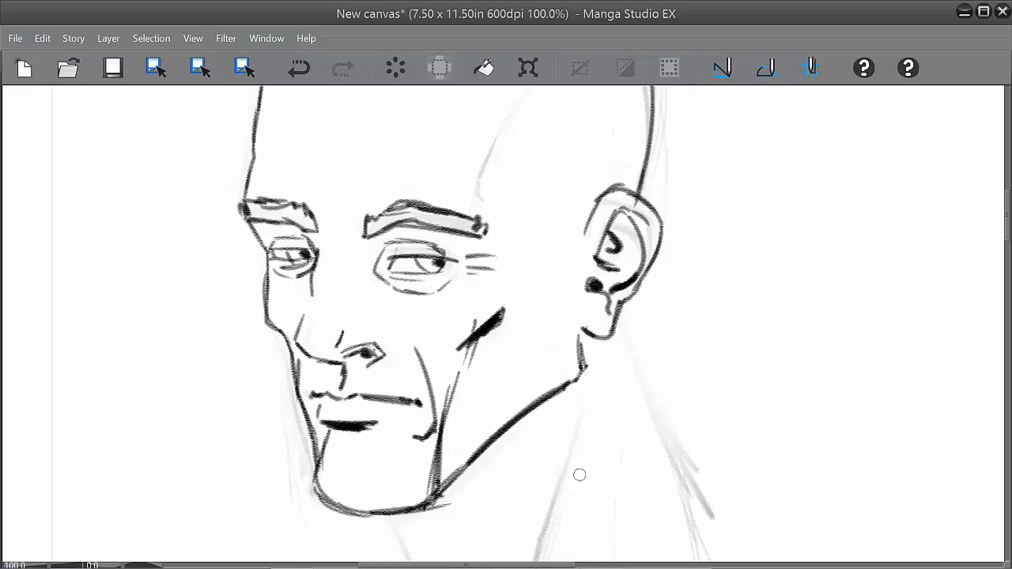
Step: Add short slanted lines above the jaw corner and darken the temple line above the near eyebrow
drag(533, 337, 569, 384)
scroll(656, 334, up, 2)
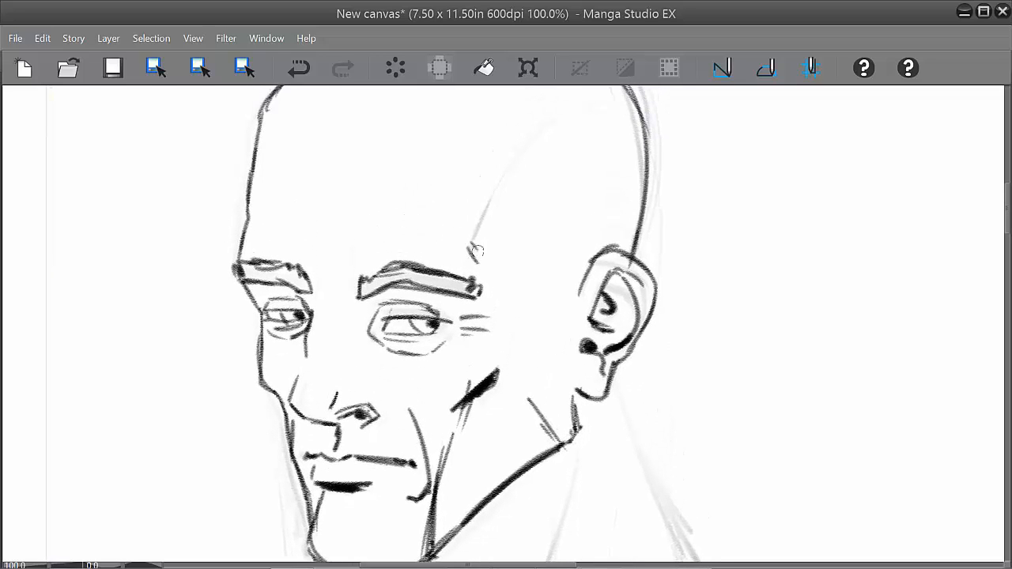
drag(472, 241, 493, 193)
Step: Draw vertical frown lines between the eyebrows and long horizontal wrinkles across the forehead
drag(684, 329, 700, 340)
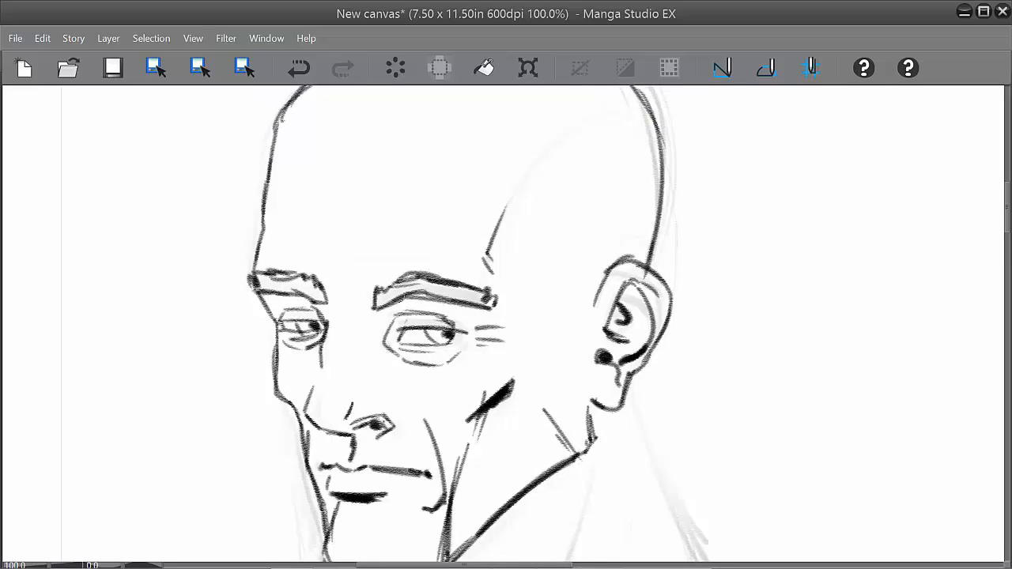
mouse_move(360, 286)
mouse_down()
mouse_move(336, 285)
mouse_move(338, 314)
mouse_up()
drag(279, 247, 302, 246)
drag(314, 247, 441, 249)
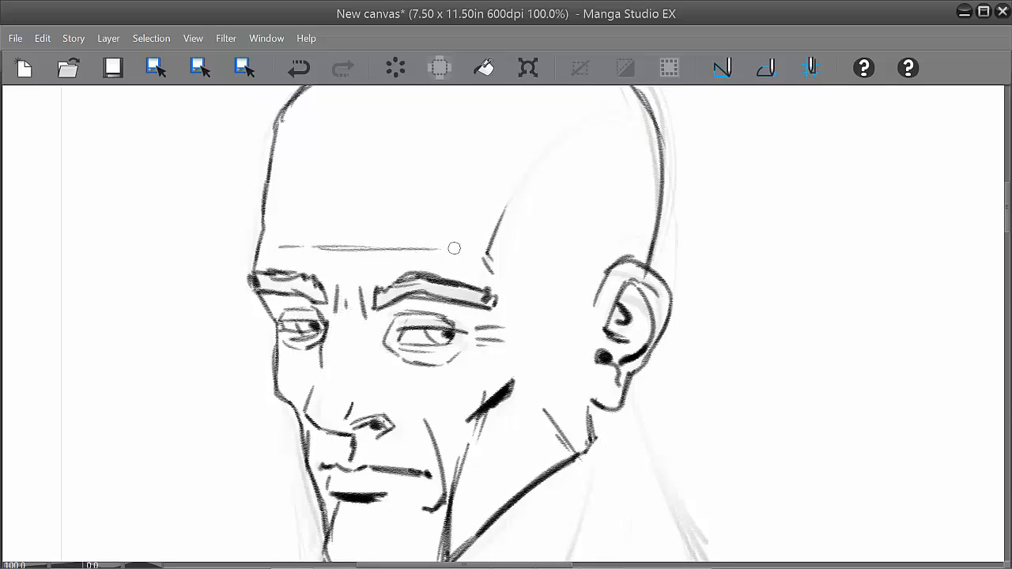
drag(285, 218, 451, 226)
Step: Draw the front contour of the neck down from under the chin, with a small curve for the Adam's apple
mouse_move(637, 307)
mouse_down()
mouse_move(665, 311)
mouse_move(628, 303)
mouse_up()
scroll(628, 309, down, 1)
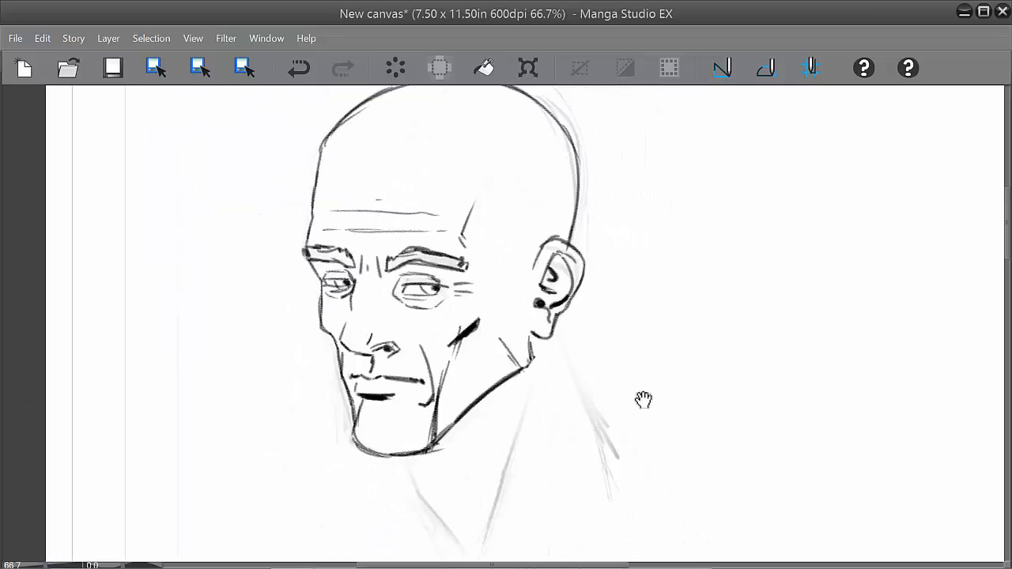
drag(643, 400, 531, 310)
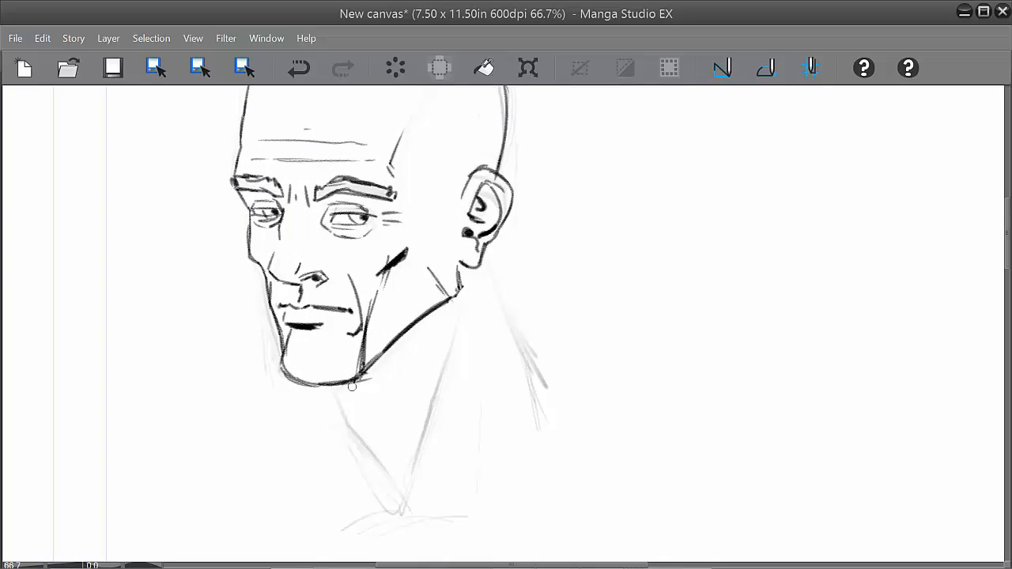
mouse_move(352, 386)
mouse_down()
mouse_move(355, 423)
mouse_move(414, 473)
mouse_up()
drag(384, 435, 390, 410)
key(ctrl+z)
Step: Draw the long neck muscle lines below the jaw corner and the back-of-neck contour down from the earlobe
drag(463, 284, 434, 455)
drag(460, 348, 455, 415)
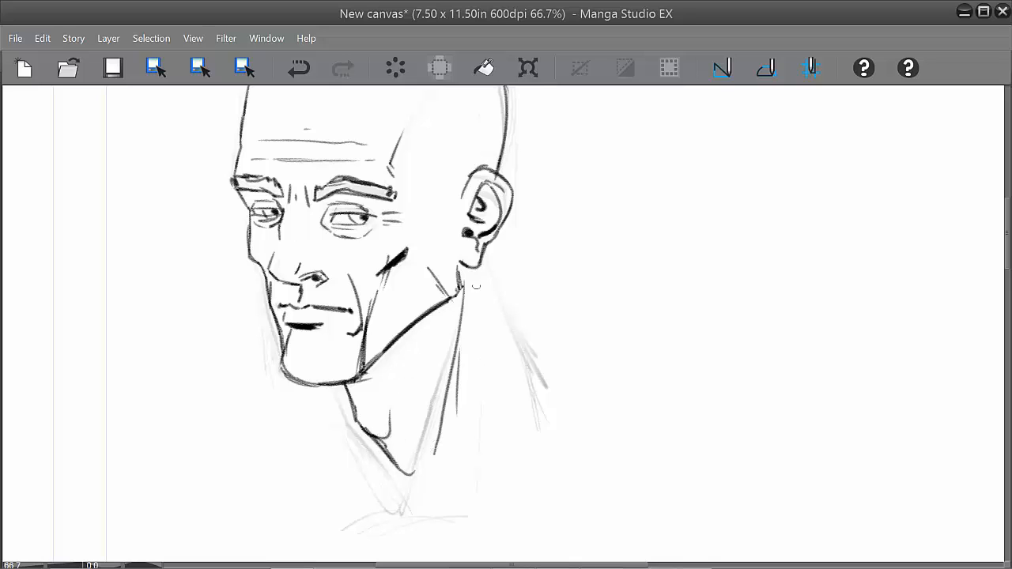
mouse_move(481, 257)
mouse_down()
mouse_move(492, 333)
mouse_move(532, 413)
mouse_move(485, 268)
mouse_up()
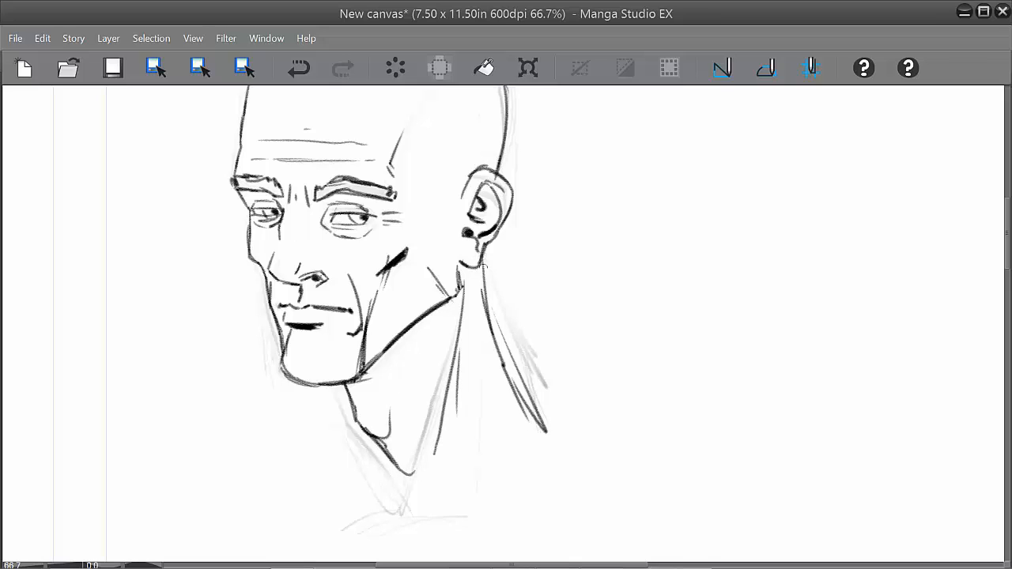
Step: Add another neck muscle line ending in a dark shadow at the base, and extend the front muscle line towards the throat
mouse_move(470, 338)
mouse_down()
mouse_move(455, 457)
mouse_move(477, 465)
mouse_up()
drag(439, 435, 416, 481)
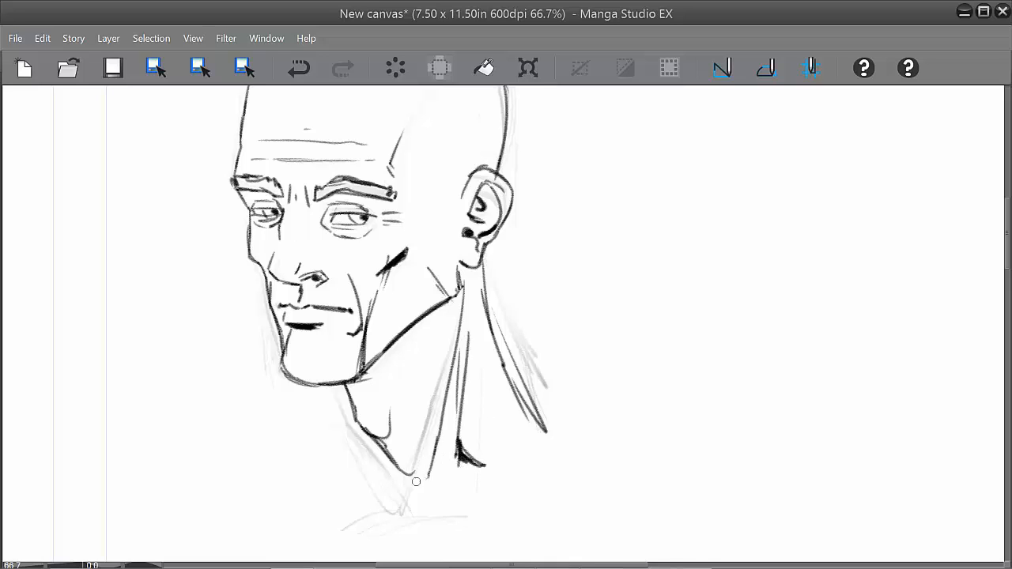
drag(597, 396, 563, 448)
scroll(561, 454, down, 1)
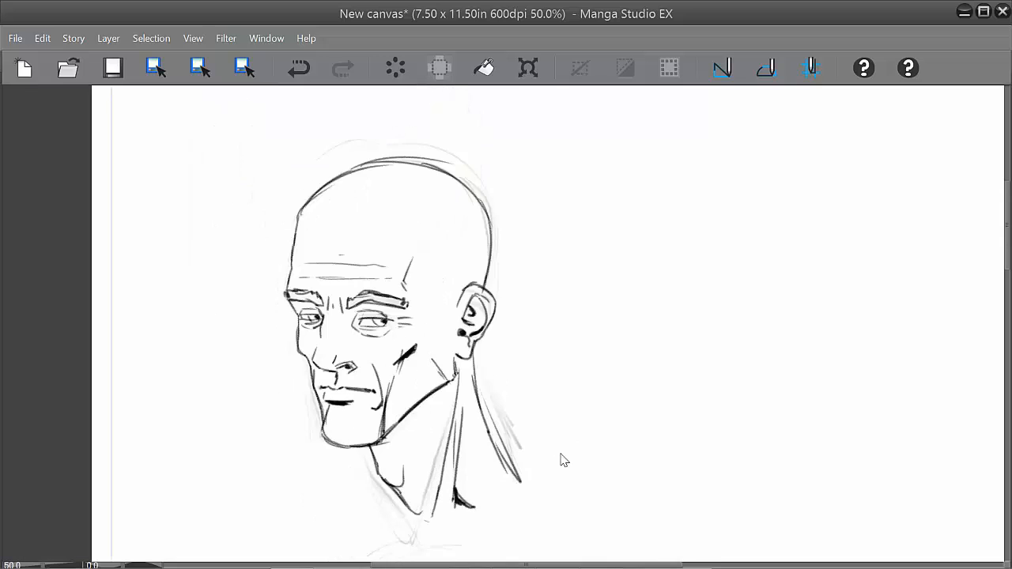
Step: Erase the younger man's head beside the older man's and clear its remaining lines from the layer
drag(748, 432, 707, 372)
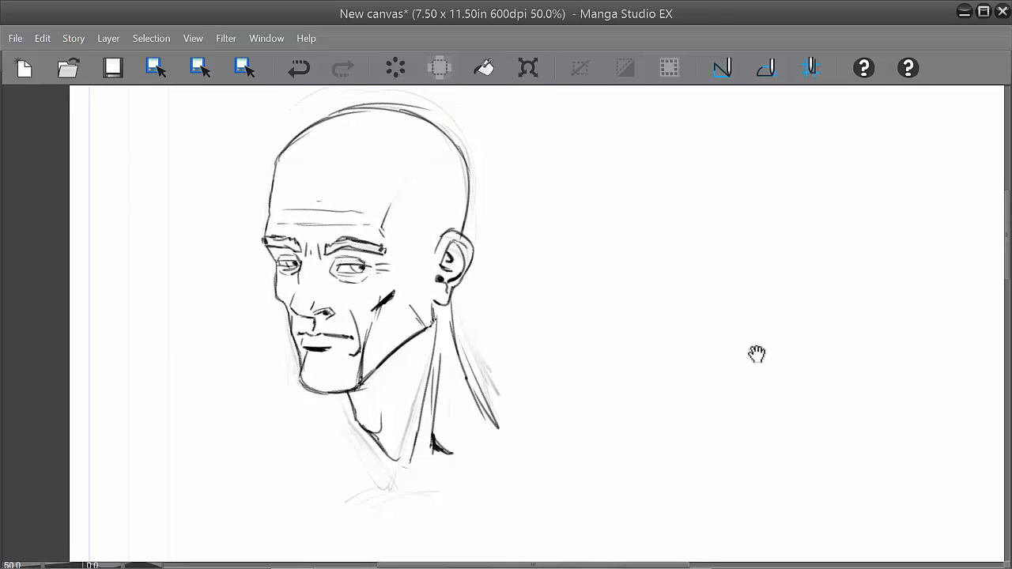
drag(757, 353, 663, 356)
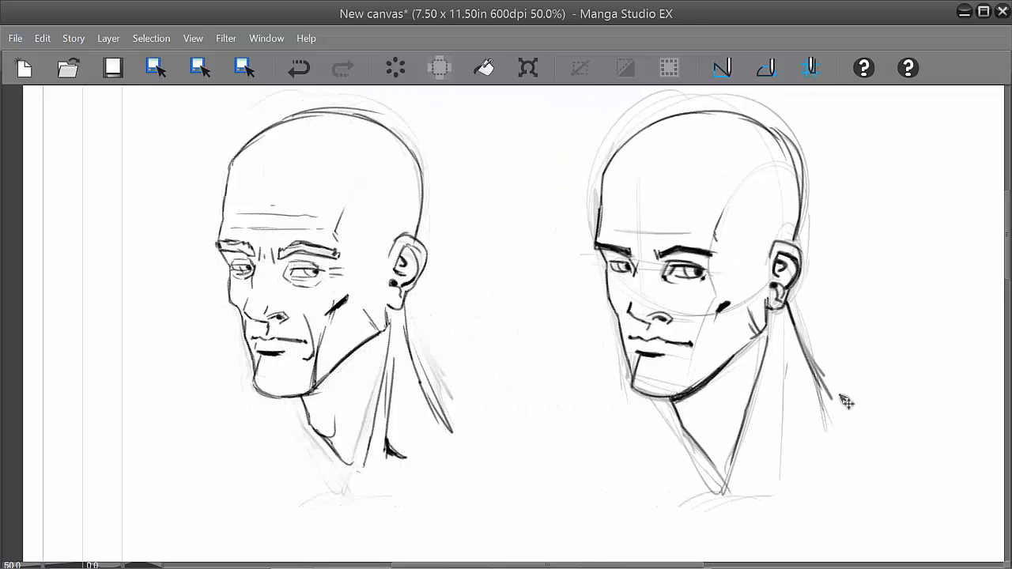
drag(838, 395, 651, 388)
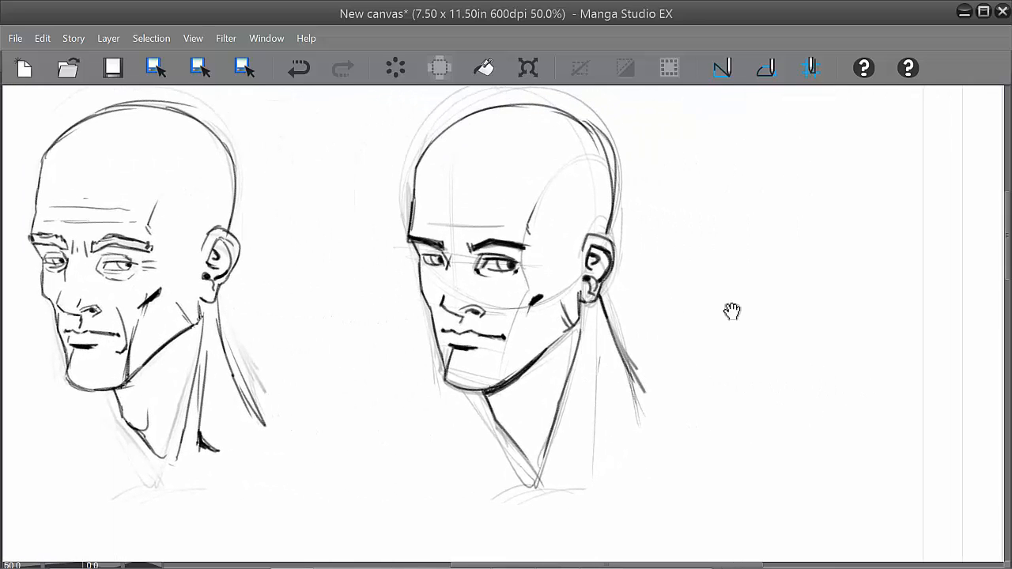
key(ctrl+minus)
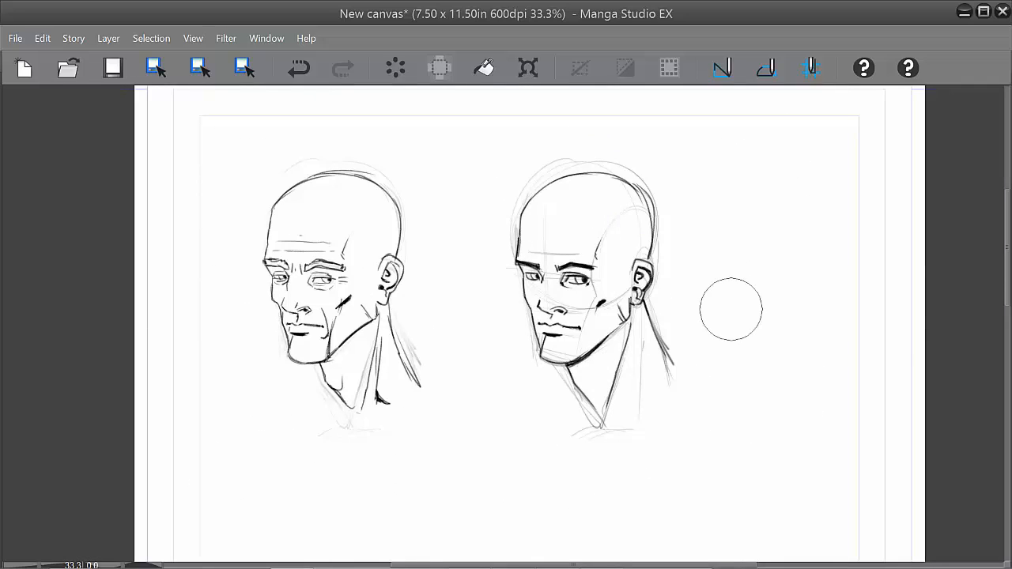
mouse_move(647, 206)
mouse_down()
mouse_move(538, 296)
mouse_move(628, 237)
mouse_move(669, 366)
mouse_move(568, 390)
mouse_move(609, 219)
mouse_move(580, 235)
mouse_up()
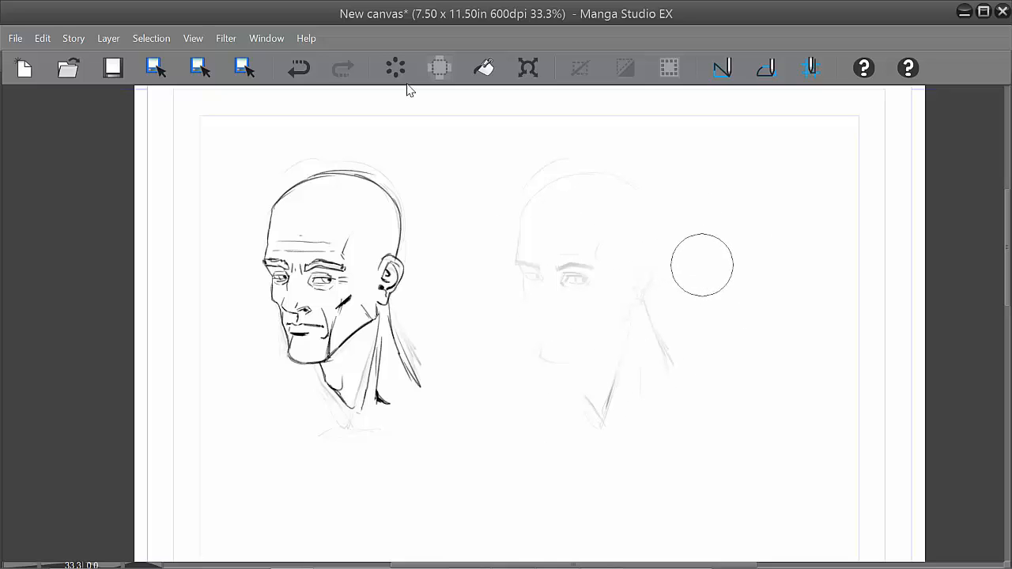
click(401, 72)
Step: Sketch overlapping thin circles for a new skull in the empty area beside the older man's head
drag(714, 362, 565, 378)
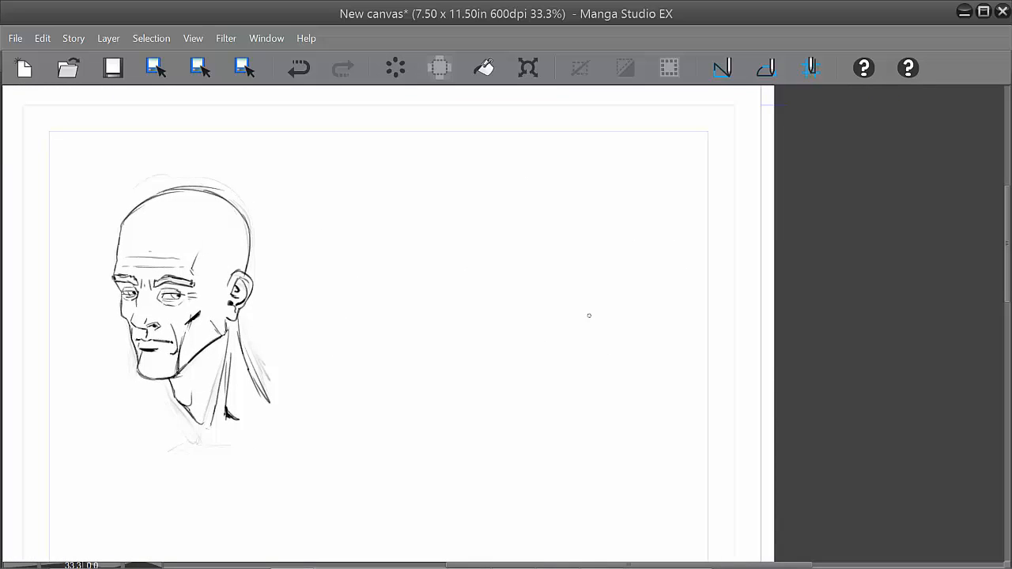
drag(483, 261, 465, 270)
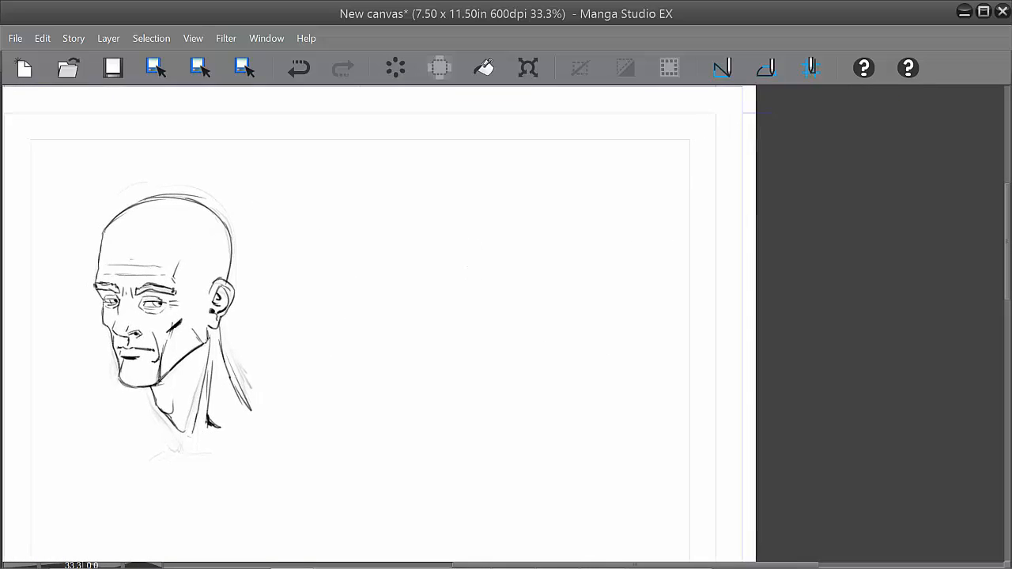
mouse_move(472, 211)
mouse_down()
mouse_move(494, 220)
mouse_move(497, 250)
mouse_up()
key(ctrl+z)
mouse_move(486, 193)
mouse_down()
mouse_move(526, 249)
mouse_move(514, 301)
mouse_up()
drag(415, 216, 528, 275)
Step: Sketch a tapering jaw and chin below the skull circle, with a vertical centre line down the face
drag(384, 253, 408, 362)
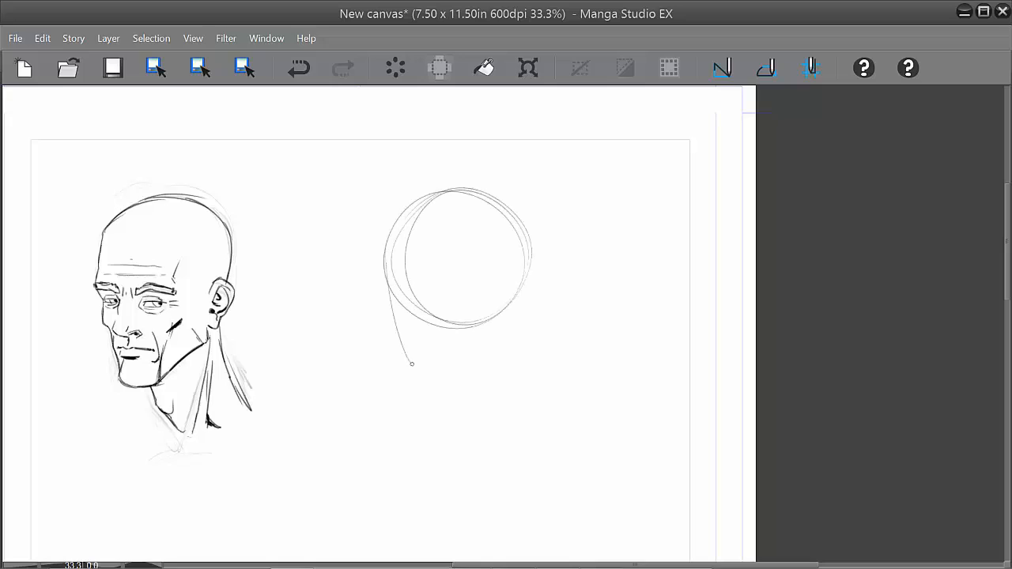
drag(387, 273, 412, 376)
drag(376, 267, 411, 375)
drag(399, 329, 425, 364)
drag(444, 229, 453, 362)
drag(442, 217, 443, 323)
drag(420, 369, 498, 352)
drag(522, 273, 475, 373)
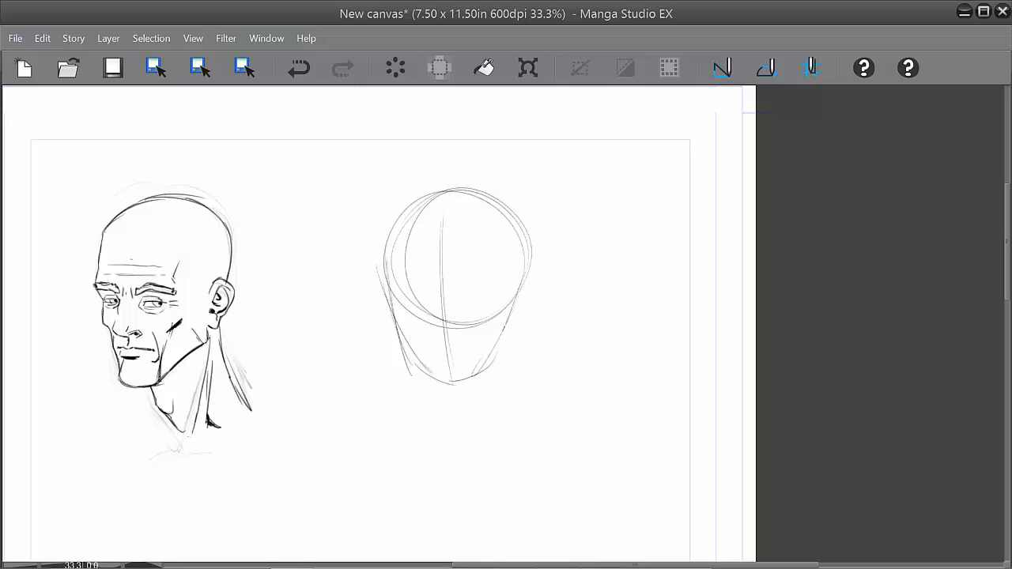
drag(503, 333, 437, 385)
Step: Rough in the facial features along a curved brow line: lowered brows, small nose, wide-open mouth and an ear on each side
drag(384, 294, 465, 317)
mouse_move(393, 304)
mouse_down()
mouse_move(437, 312)
mouse_move(514, 291)
mouse_move(488, 311)
mouse_move(503, 304)
mouse_up()
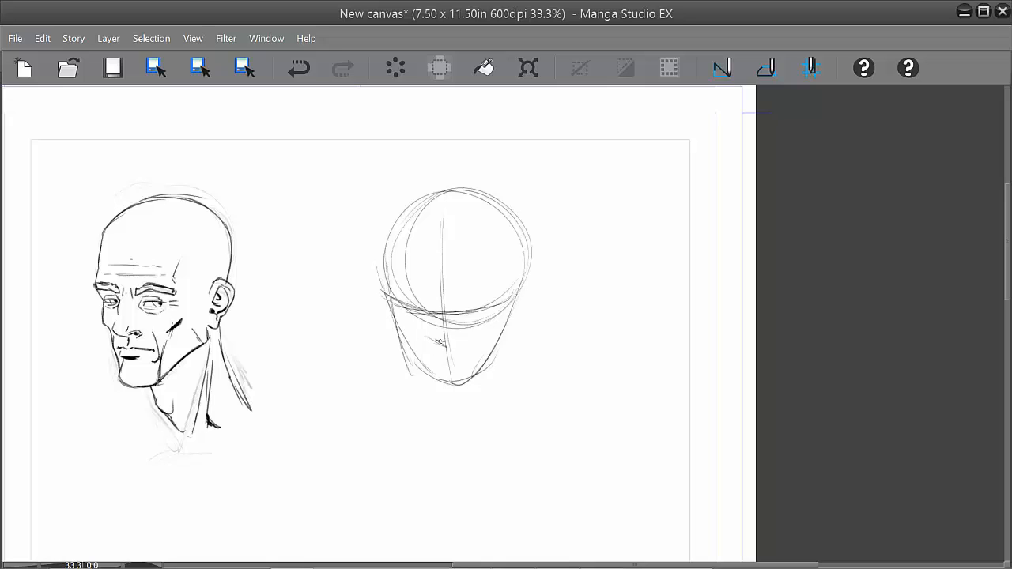
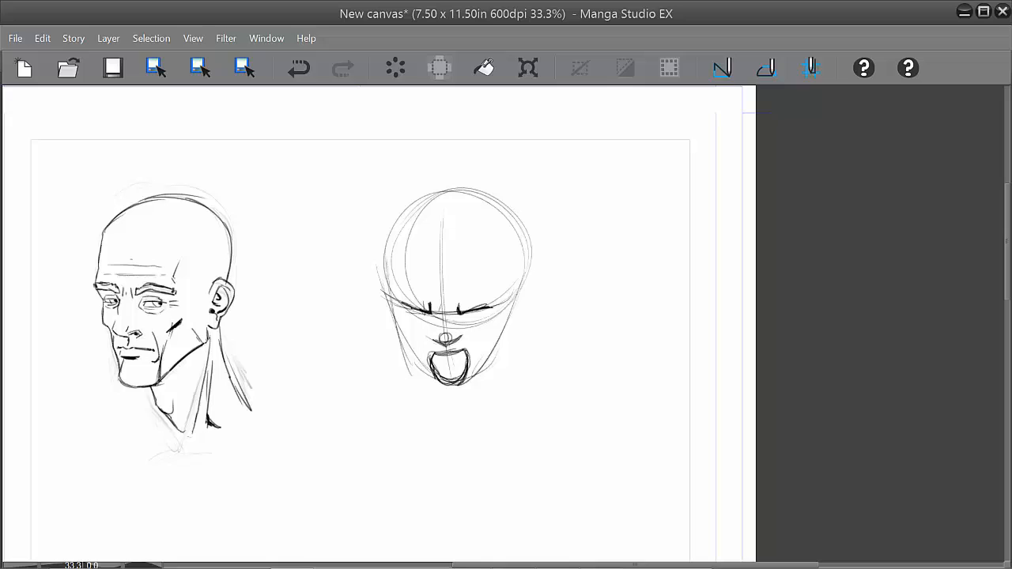
drag(511, 288, 515, 319)
drag(522, 274, 511, 325)
drag(377, 270, 410, 362)
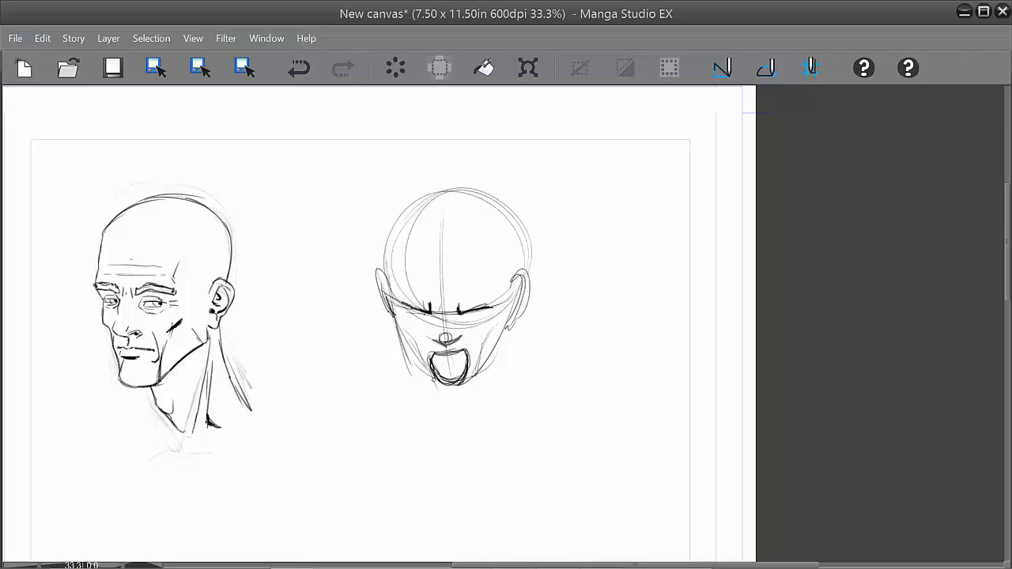
Step: Sketch the chin under the open mouth and rough neck lines descending from both ears
drag(470, 385, 433, 381)
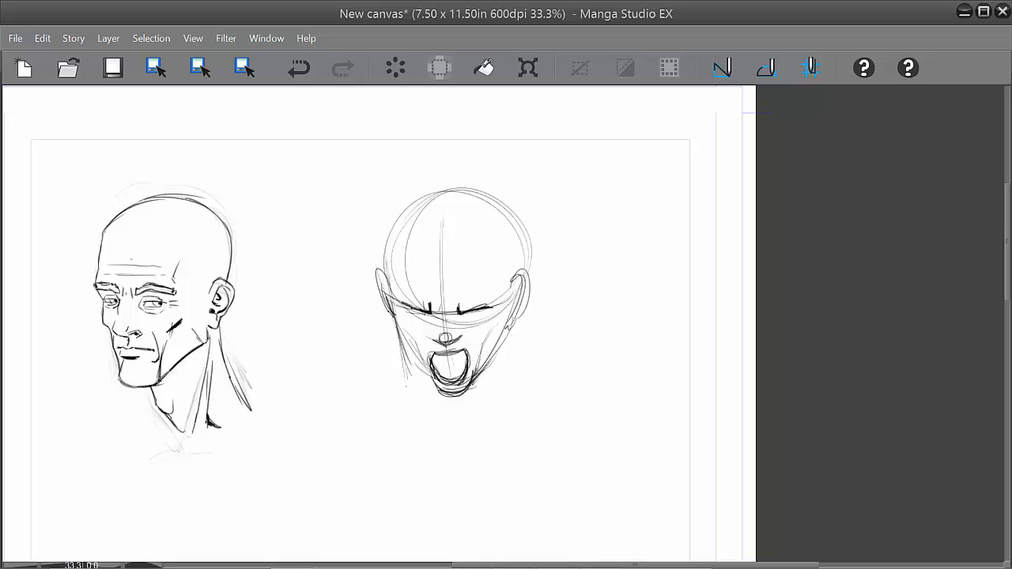
drag(506, 404, 503, 325)
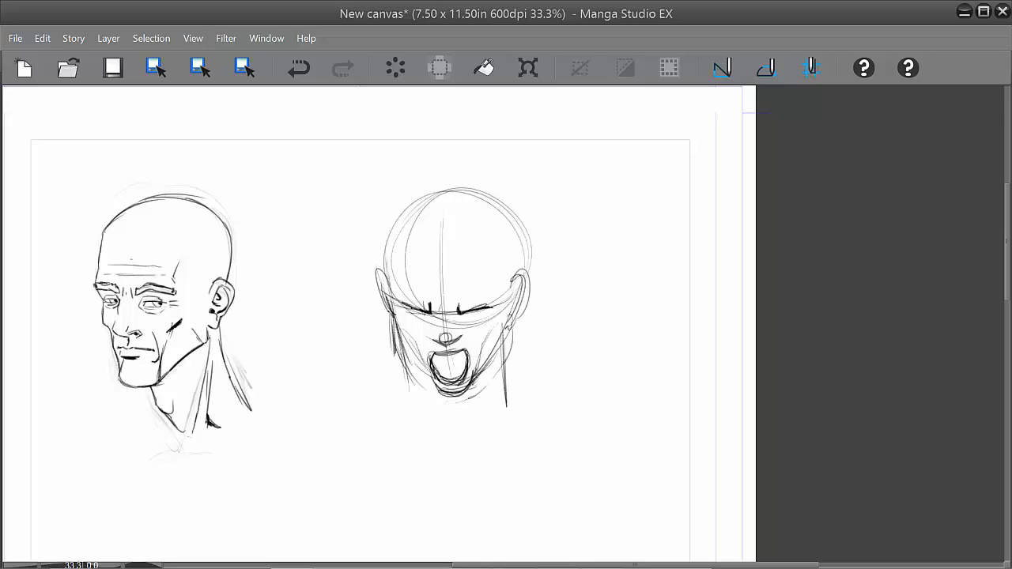
drag(511, 315, 491, 382)
drag(513, 311, 494, 376)
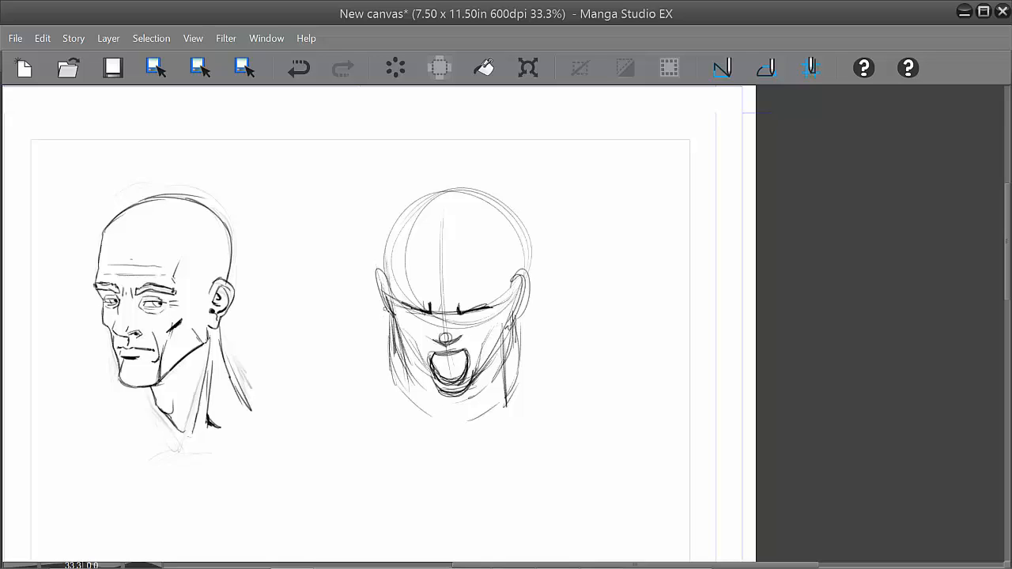
Step: Sketch shoulders sloping outward from the ears and add lines along the side of the thick neck
mouse_move(375, 281)
mouse_down()
mouse_move(296, 348)
mouse_move(335, 304)
mouse_up()
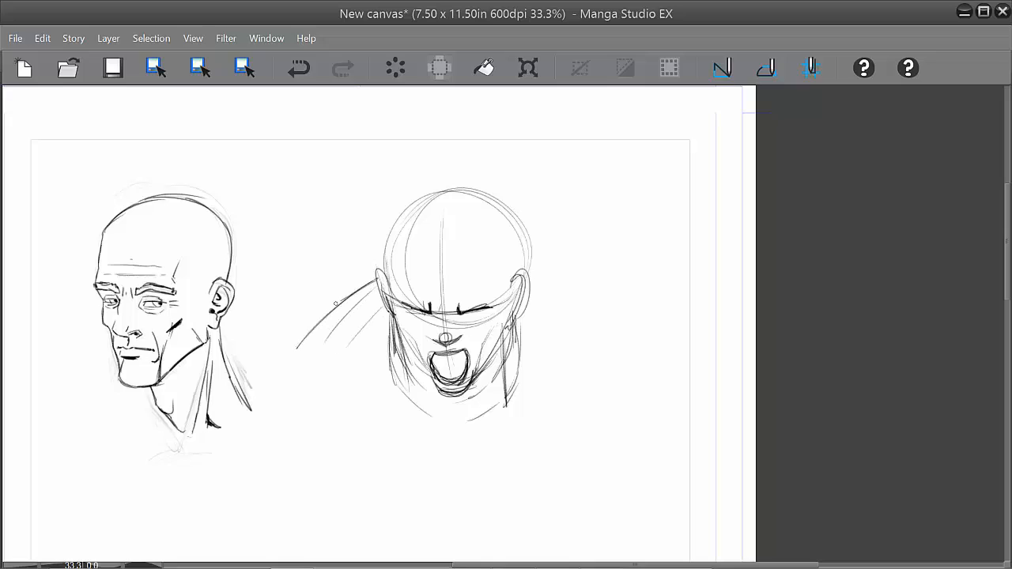
drag(555, 284, 636, 337)
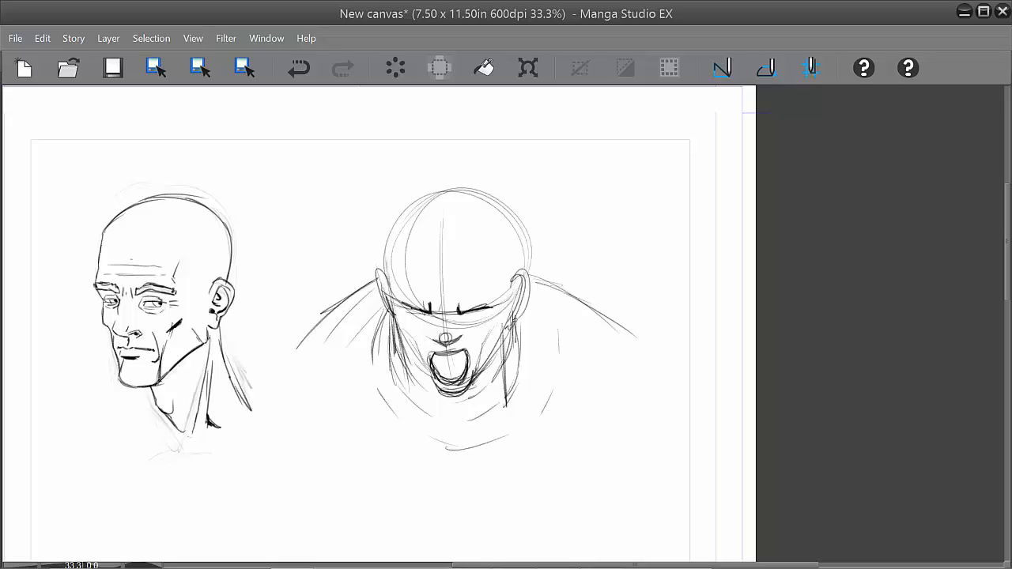
drag(522, 296, 522, 365)
drag(524, 337, 521, 363)
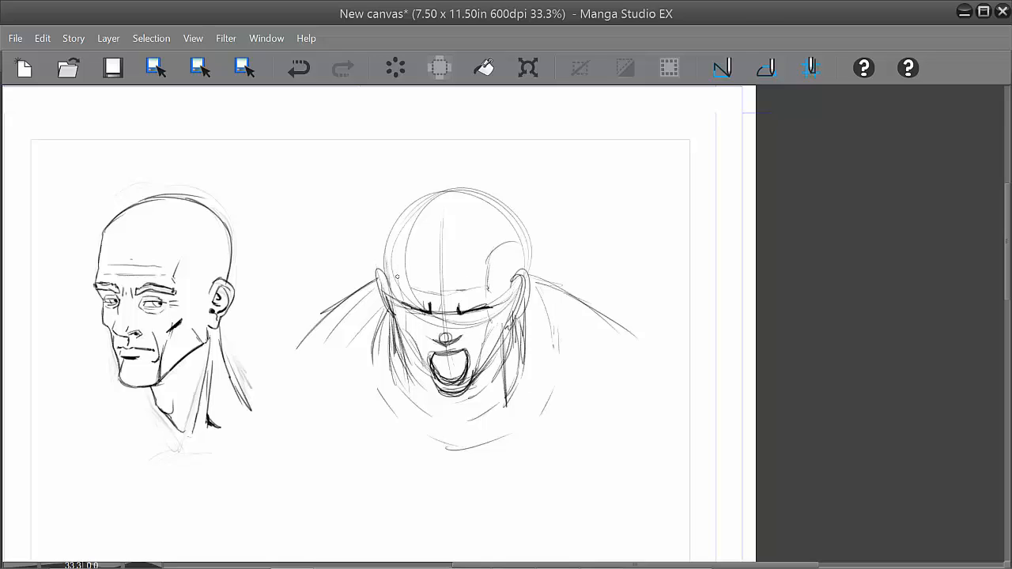
Step: Reinforce the skull contour and the jawline of the shouting head
drag(392, 238, 390, 299)
mouse_move(410, 214)
mouse_down()
mouse_move(476, 193)
mouse_move(488, 216)
mouse_move(530, 244)
mouse_move(468, 196)
mouse_move(514, 242)
mouse_up()
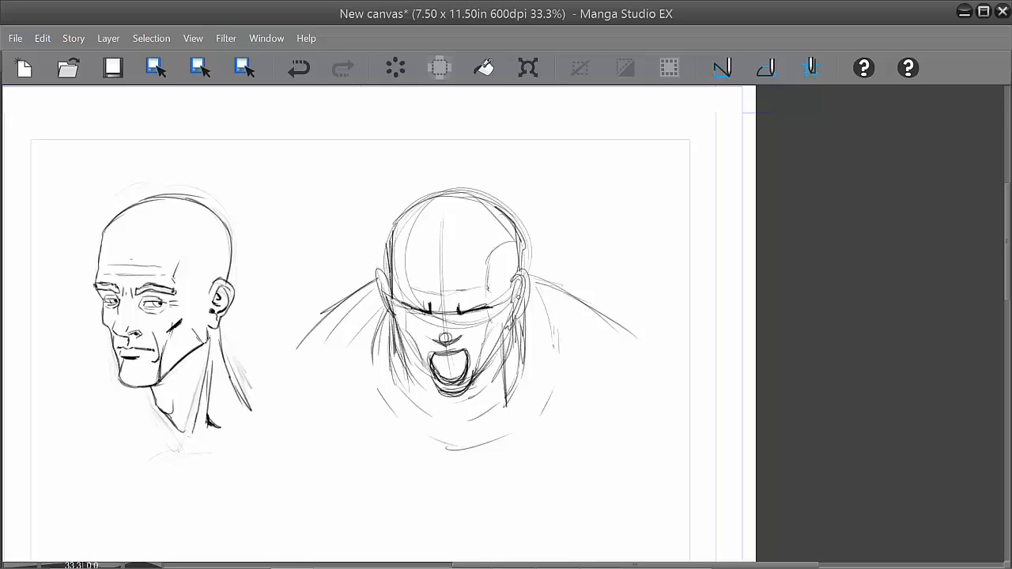
drag(405, 350, 448, 394)
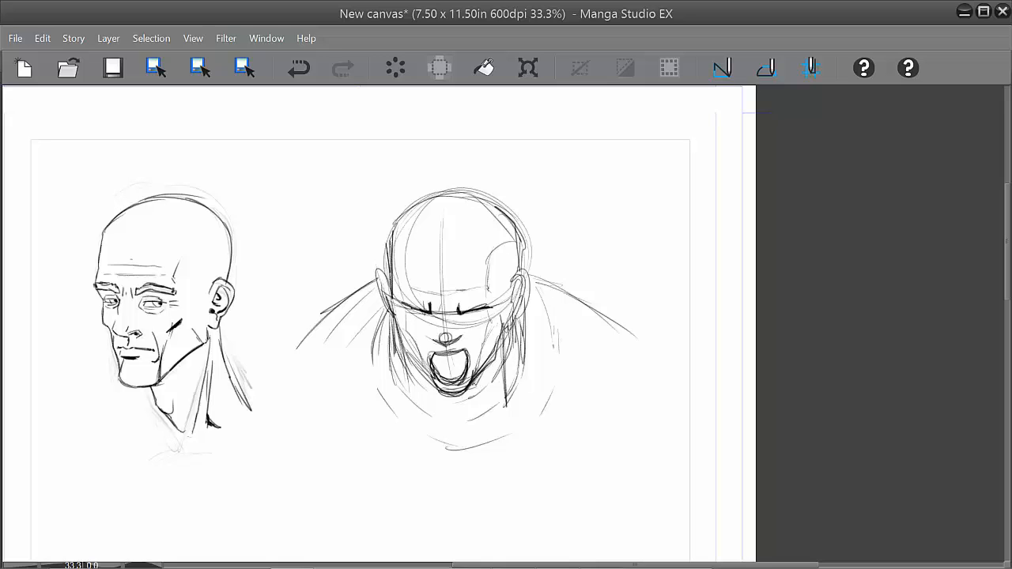
Step: Lighten the rough shouting head with a large soft eraser so it can serve as an underdrawing
scroll(659, 384, up, 2)
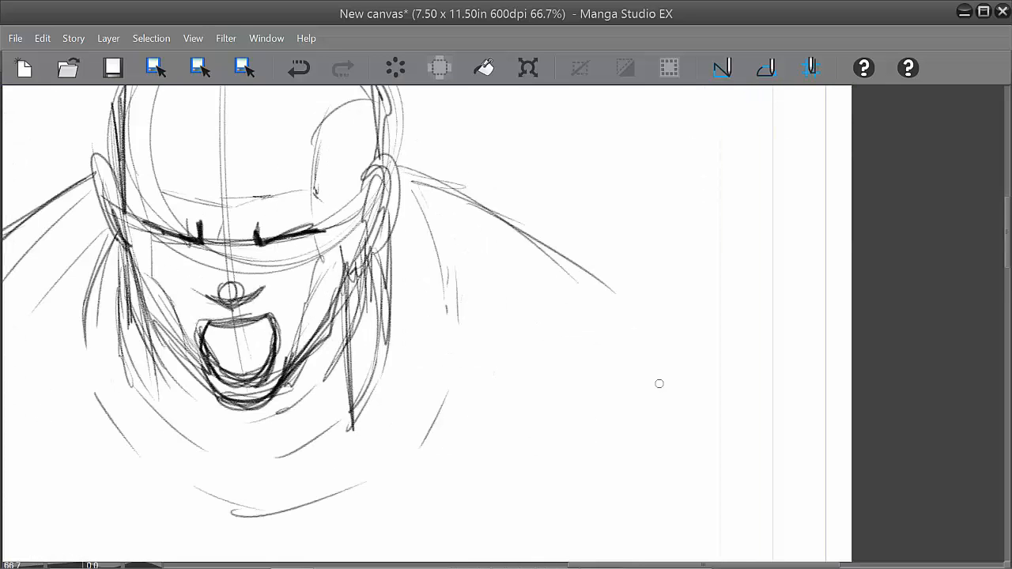
drag(660, 383, 671, 468)
scroll(671, 467, down, 1)
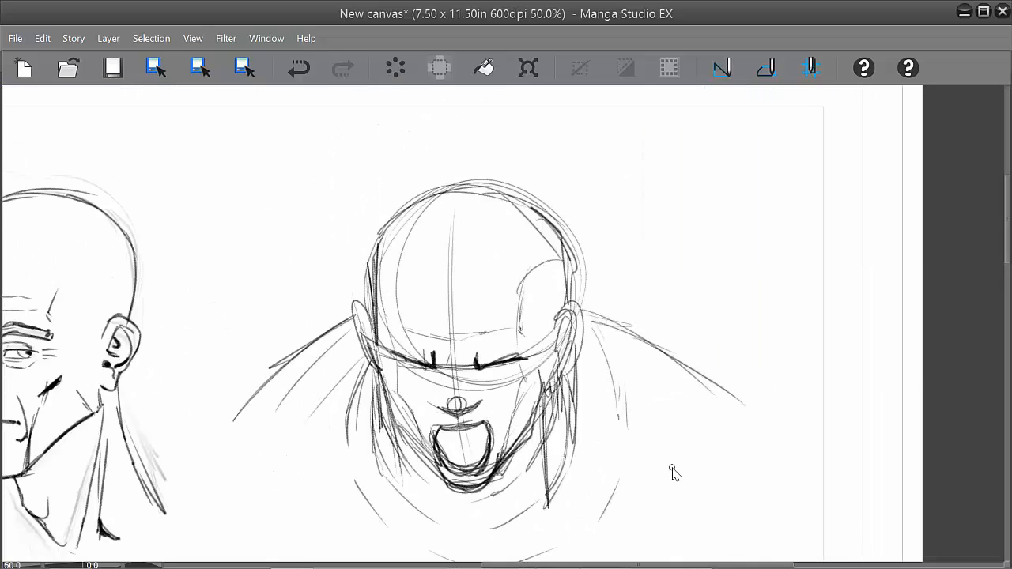
mouse_move(477, 197)
mouse_down()
mouse_move(356, 262)
mouse_move(256, 391)
mouse_move(346, 343)
mouse_move(452, 316)
mouse_move(372, 427)
mouse_move(522, 356)
mouse_move(409, 454)
mouse_move(388, 500)
mouse_move(565, 496)
mouse_move(510, 509)
mouse_move(433, 454)
mouse_move(551, 286)
mouse_up()
drag(369, 305, 382, 235)
drag(680, 381, 685, 338)
drag(557, 377, 468, 465)
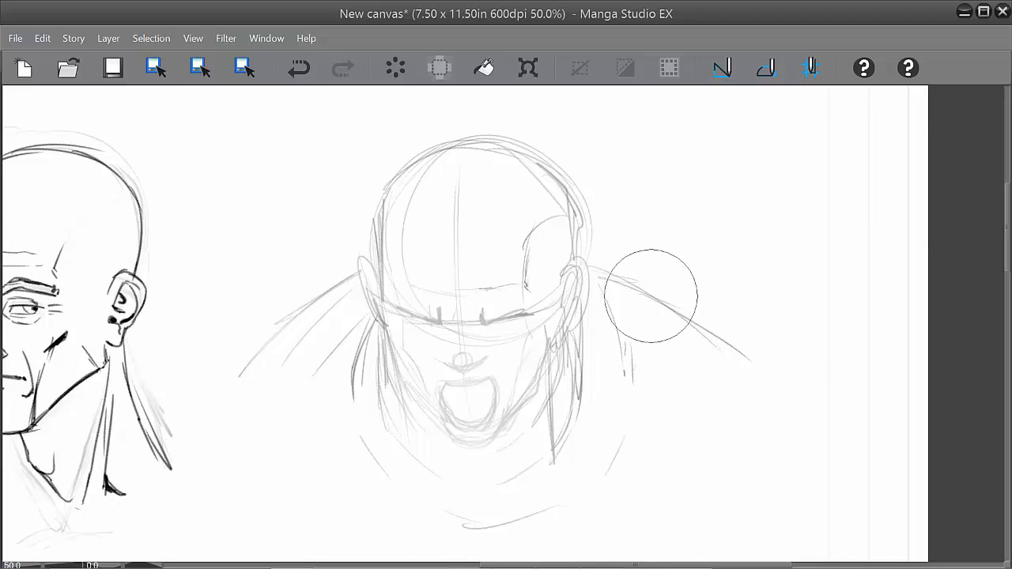
Step: Draw the narrowed eye on the viewer's right in dark pencil, with its pupil and a thick slanted eyebrow
key(p)
scroll(651, 295, up, 2)
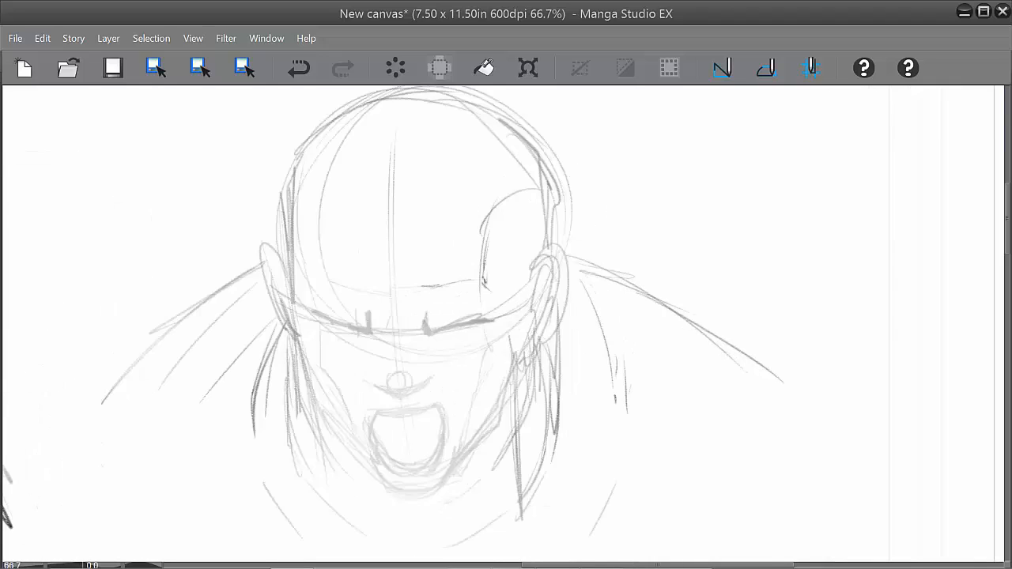
drag(566, 343, 662, 281)
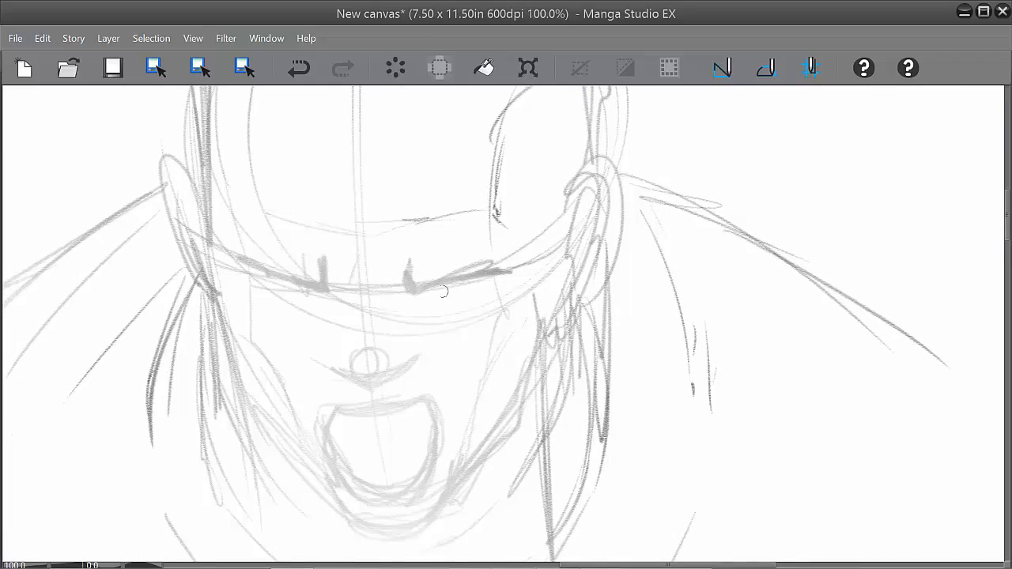
drag(440, 289, 475, 280)
key(ctrl+z)
mouse_move(472, 283)
mouse_down()
mouse_move(430, 298)
mouse_move(477, 281)
mouse_up()
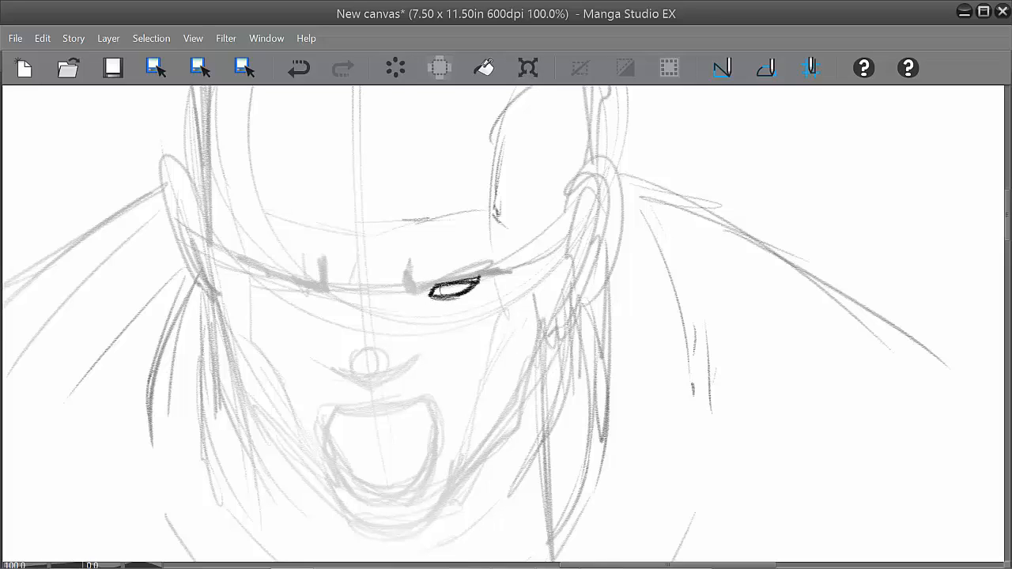
mouse_move(410, 272)
mouse_down()
mouse_move(406, 284)
mouse_move(427, 294)
mouse_move(501, 271)
mouse_move(410, 292)
mouse_move(469, 261)
mouse_move(479, 265)
mouse_move(420, 282)
mouse_move(462, 262)
mouse_move(500, 261)
mouse_up()
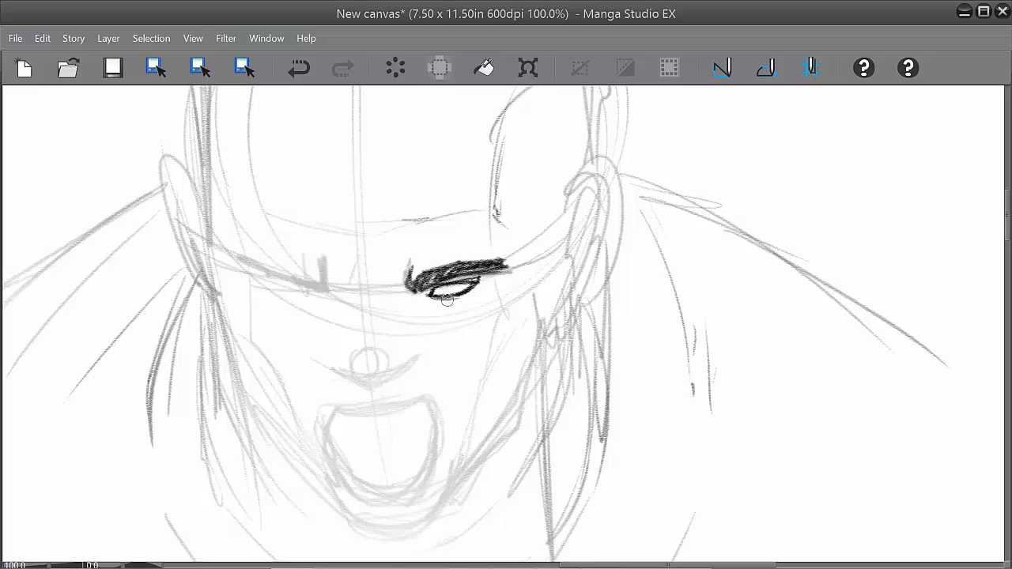
mouse_move(436, 290)
mouse_down()
mouse_move(465, 290)
mouse_move(448, 287)
mouse_up()
Step: Draw the matching eye and heavy eyebrow on the other side, with frown lines between the brows
mouse_move(326, 276)
mouse_down()
mouse_move(271, 276)
mouse_move(327, 285)
mouse_move(278, 284)
mouse_move(305, 297)
mouse_move(323, 290)
mouse_move(327, 300)
mouse_move(295, 295)
mouse_move(309, 287)
mouse_move(322, 302)
mouse_move(285, 298)
mouse_up()
key(ctrl+z)
key(ctrl+z)
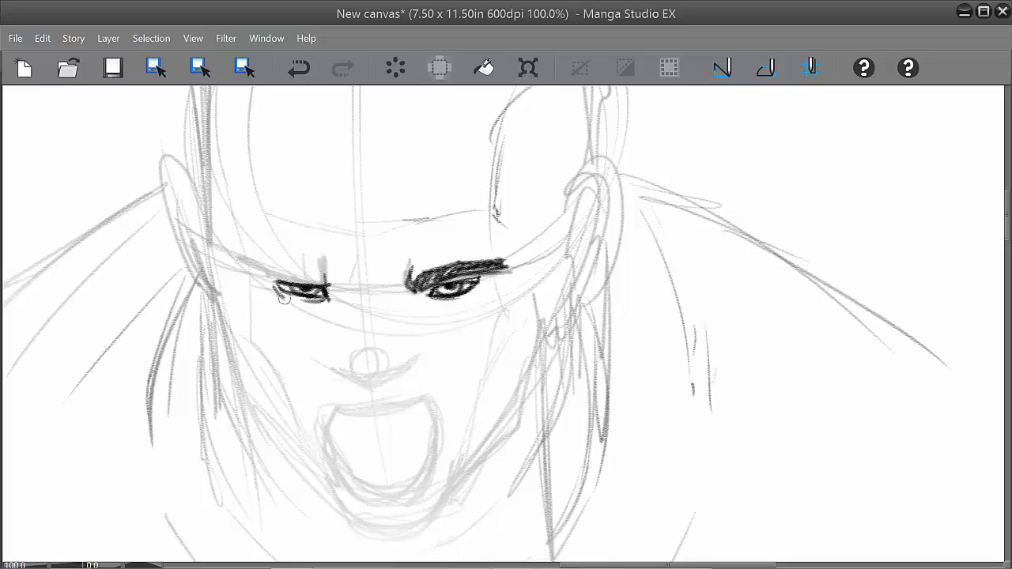
mouse_move(425, 297)
mouse_down()
mouse_move(463, 300)
mouse_move(485, 282)
mouse_move(479, 290)
mouse_up()
mouse_move(323, 282)
mouse_down()
mouse_move(334, 273)
mouse_move(280, 270)
mouse_move(329, 285)
mouse_move(338, 272)
mouse_move(245, 263)
mouse_move(331, 283)
mouse_move(247, 262)
mouse_up()
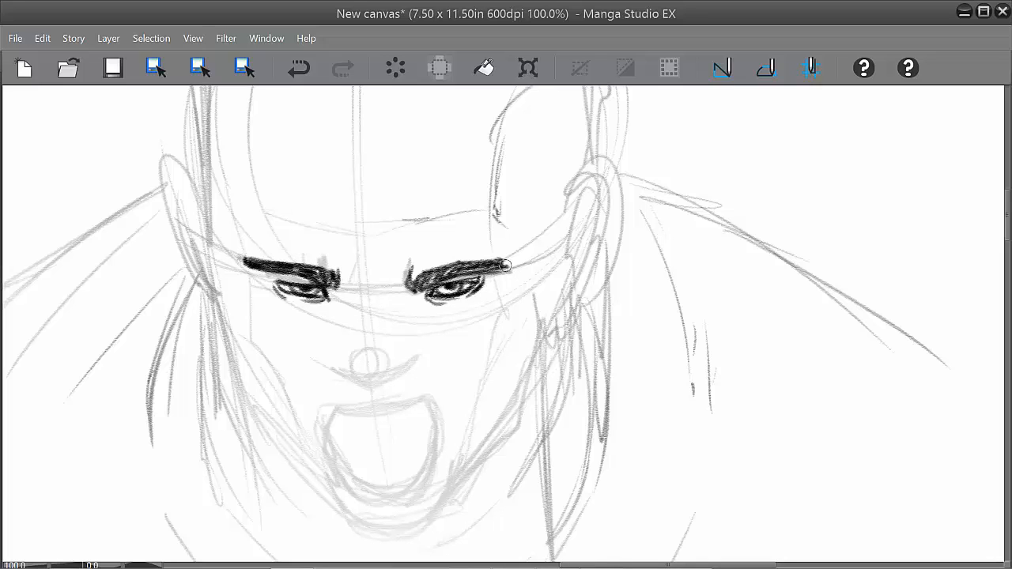
drag(353, 258, 347, 298)
mouse_move(386, 268)
mouse_down()
mouse_move(396, 294)
mouse_move(369, 293)
mouse_up()
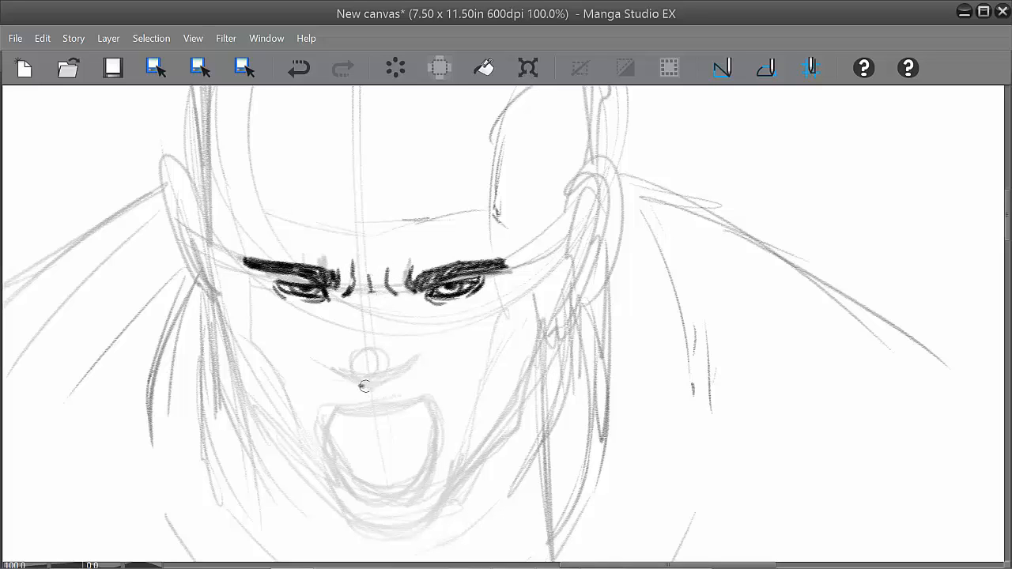
Step: Draw the nose with flared nostrils and outline the wide-open mouth beneath it in dark pencil
mouse_move(361, 387)
mouse_down()
mouse_move(403, 385)
mouse_move(418, 342)
mouse_up()
mouse_move(361, 387)
mouse_down()
mouse_move(337, 346)
mouse_move(361, 361)
mouse_move(373, 399)
mouse_up()
mouse_move(472, 409)
mouse_down()
mouse_move(502, 361)
mouse_move(371, 363)
mouse_move(391, 367)
mouse_move(364, 370)
mouse_move(350, 392)
mouse_move(368, 365)
mouse_move(442, 357)
mouse_move(460, 362)
mouse_move(473, 403)
mouse_up()
drag(443, 352, 467, 409)
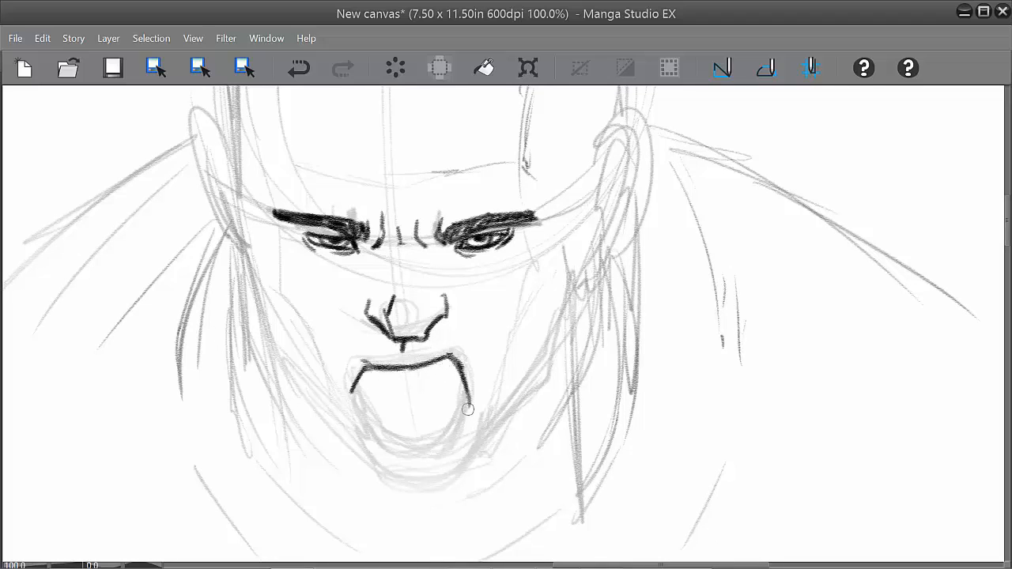
mouse_move(364, 371)
mouse_down()
mouse_move(359, 409)
mouse_move(364, 375)
mouse_move(358, 411)
mouse_move(398, 450)
mouse_move(454, 434)
mouse_move(465, 388)
mouse_move(446, 442)
mouse_up()
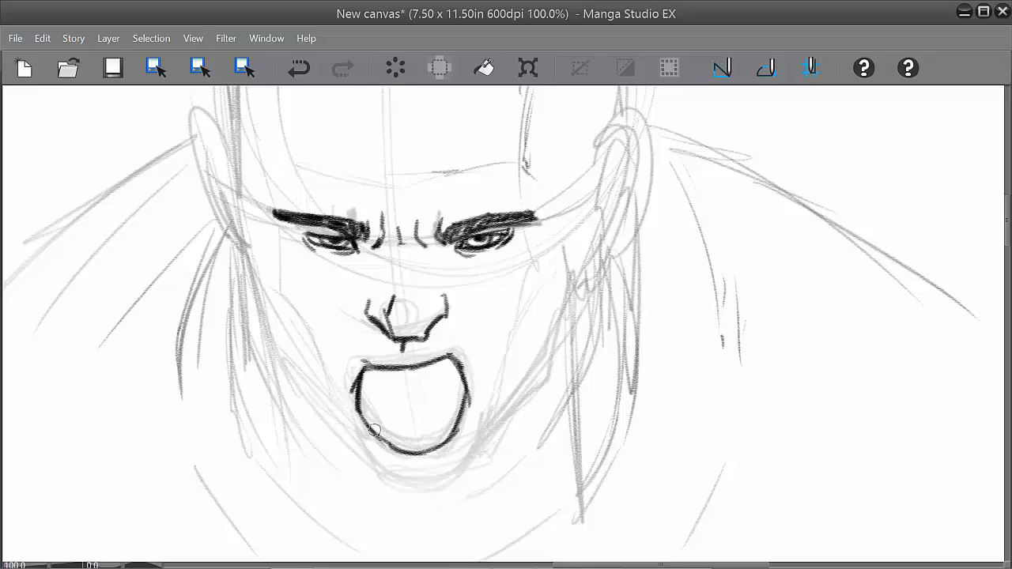
Step: Draw the lower row of teeth inside the open mouth, with rounded molars at both sides
drag(372, 417, 393, 434)
drag(753, 126, 722, 239)
mouse_move(716, 210)
mouse_down()
mouse_move(753, 222)
mouse_move(708, 202)
mouse_up()
key(ctrl+z)
key(ctrl+z)
mouse_move(386, 428)
mouse_down()
mouse_move(419, 440)
mouse_move(459, 403)
mouse_move(449, 405)
mouse_move(447, 387)
mouse_move(459, 392)
mouse_move(378, 419)
mouse_move(368, 414)
mouse_move(379, 408)
mouse_move(371, 405)
mouse_move(378, 413)
mouse_move(377, 392)
mouse_move(369, 411)
mouse_up()
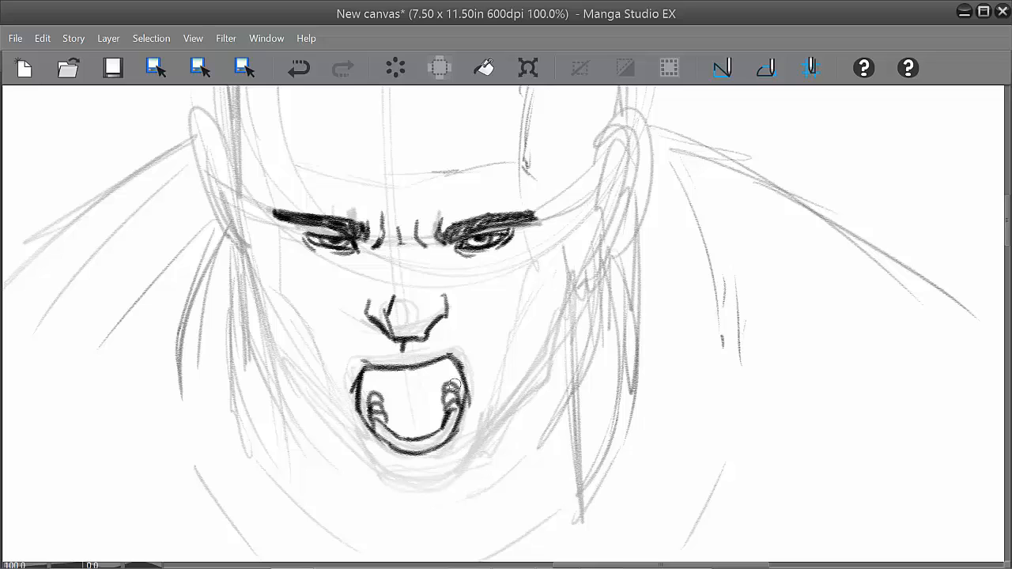
Step: Draw the curved edge of the upper teeth just below the upper lip, undoing and redrawing unsatisfactory strokes
drag(370, 372, 412, 375)
key(ctrl+z)
drag(372, 378, 450, 362)
key(ctrl+z)
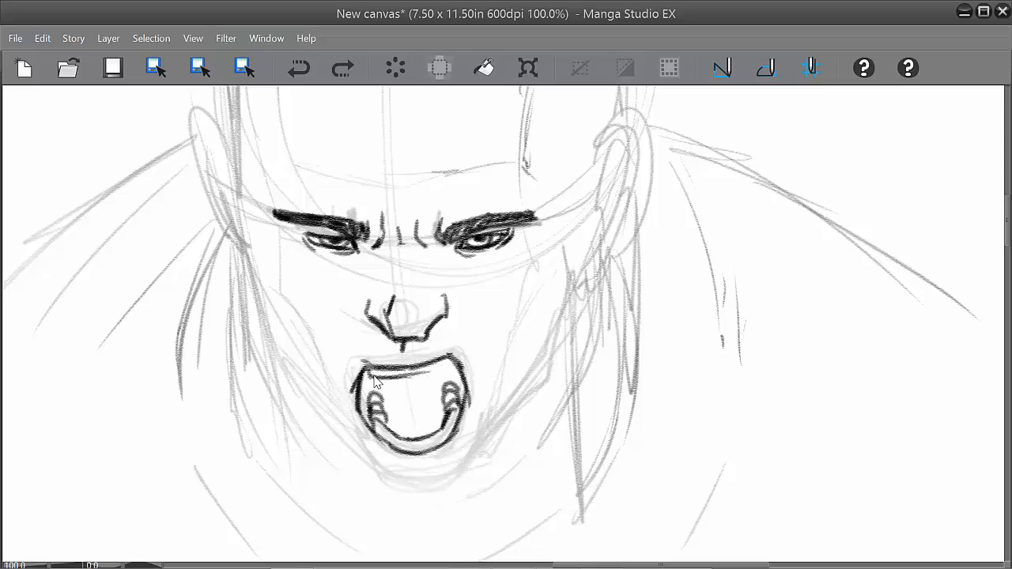
key(ctrl+z)
mouse_move(366, 373)
mouse_down()
mouse_move(418, 375)
mouse_move(450, 359)
mouse_up()
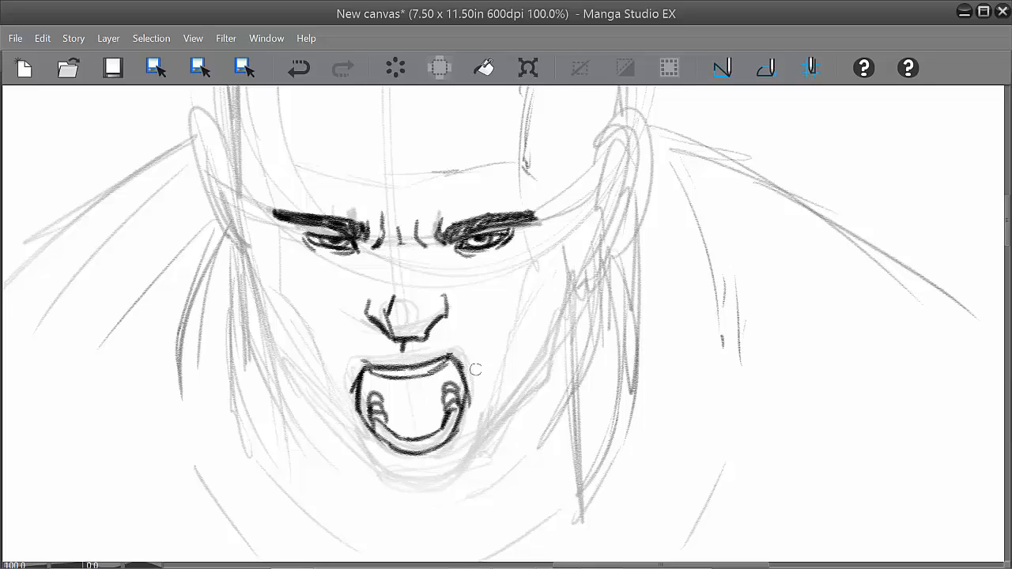
Step: Shade the upper inside of the mouth and its corners dark, and draw the philtrum line down from the nose
mouse_move(386, 399)
mouse_down()
mouse_move(429, 389)
mouse_move(461, 403)
mouse_up()
mouse_move(365, 369)
mouse_down()
mouse_move(359, 421)
mouse_move(375, 378)
mouse_move(372, 388)
mouse_move(386, 382)
mouse_move(391, 396)
mouse_move(419, 378)
mouse_move(365, 389)
mouse_move(449, 372)
mouse_move(460, 380)
mouse_move(464, 419)
mouse_up()
mouse_move(402, 350)
mouse_down()
mouse_move(396, 340)
mouse_move(404, 362)
mouse_up()
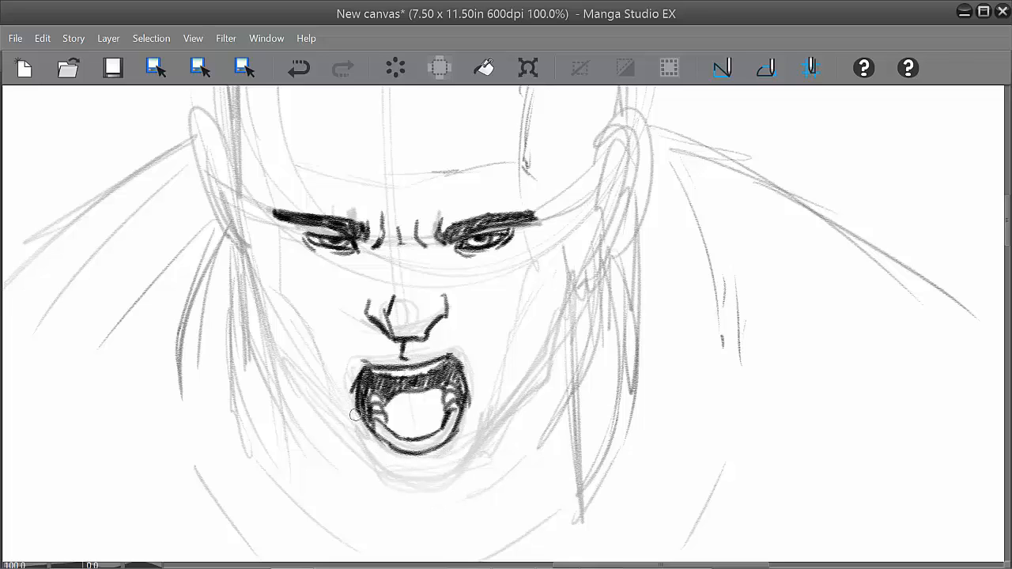
Step: Outline the full lower lip around the base and sides of the open mouth
mouse_move(355, 415)
mouse_down()
mouse_move(373, 451)
mouse_move(401, 470)
mouse_move(447, 464)
mouse_up()
mouse_move(384, 459)
mouse_down()
mouse_move(452, 462)
mouse_move(465, 415)
mouse_move(457, 449)
mouse_up()
drag(470, 407, 458, 454)
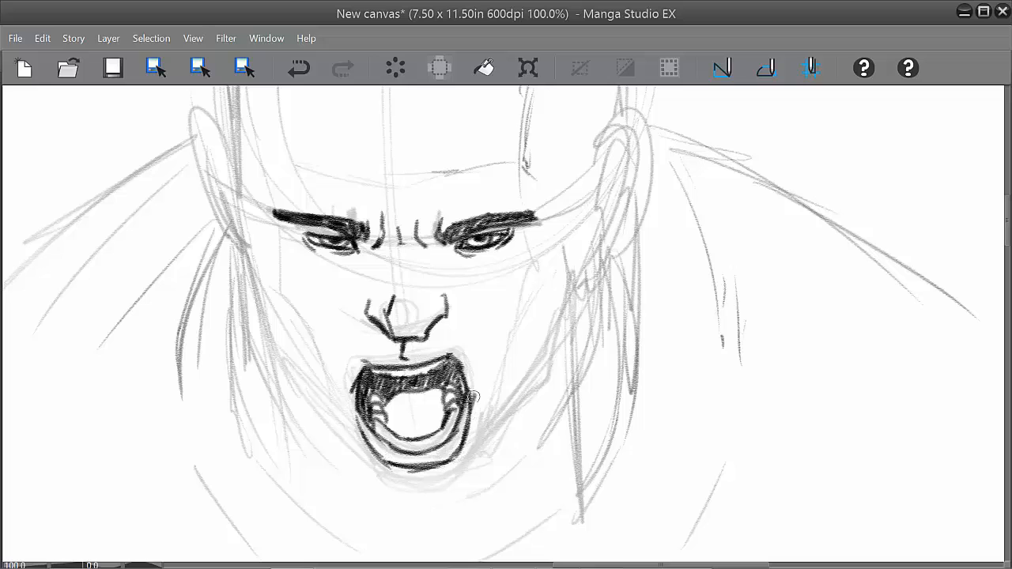
drag(472, 395, 472, 406)
drag(545, 429, 533, 339)
drag(378, 392, 420, 395)
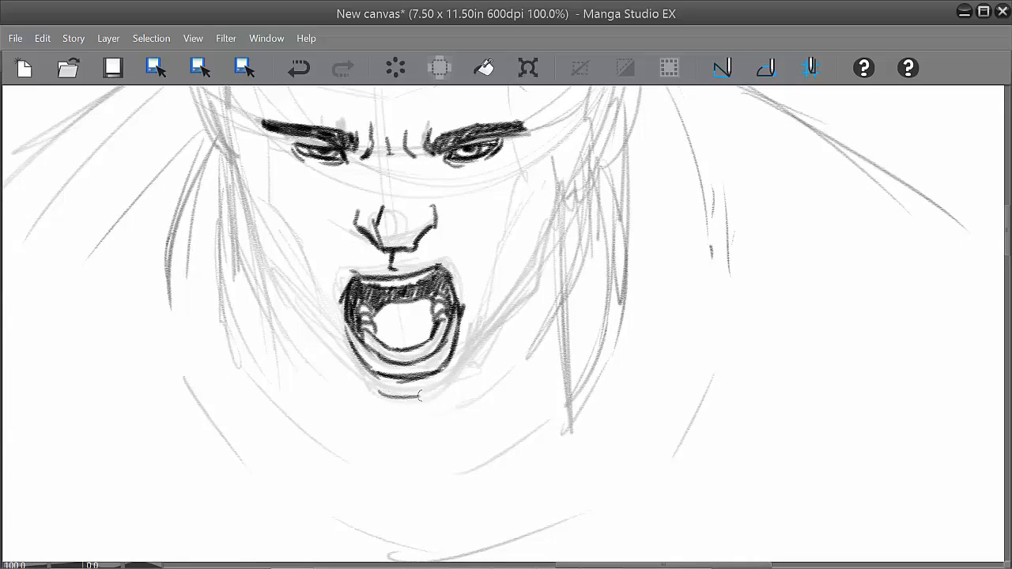
key(ctrl+z)
Step: Darken the temple lines above the outer ends of both eyebrows
mouse_move(531, 365)
mouse_down()
mouse_move(468, 443)
mouse_move(522, 454)
mouse_move(499, 501)
mouse_move(559, 412)
mouse_move(557, 426)
mouse_up()
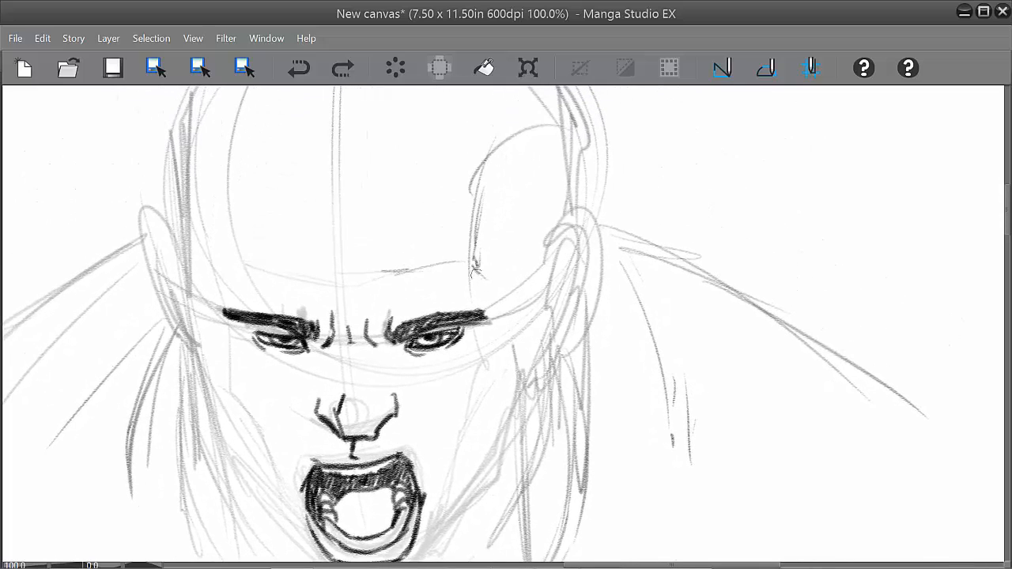
drag(471, 268, 486, 288)
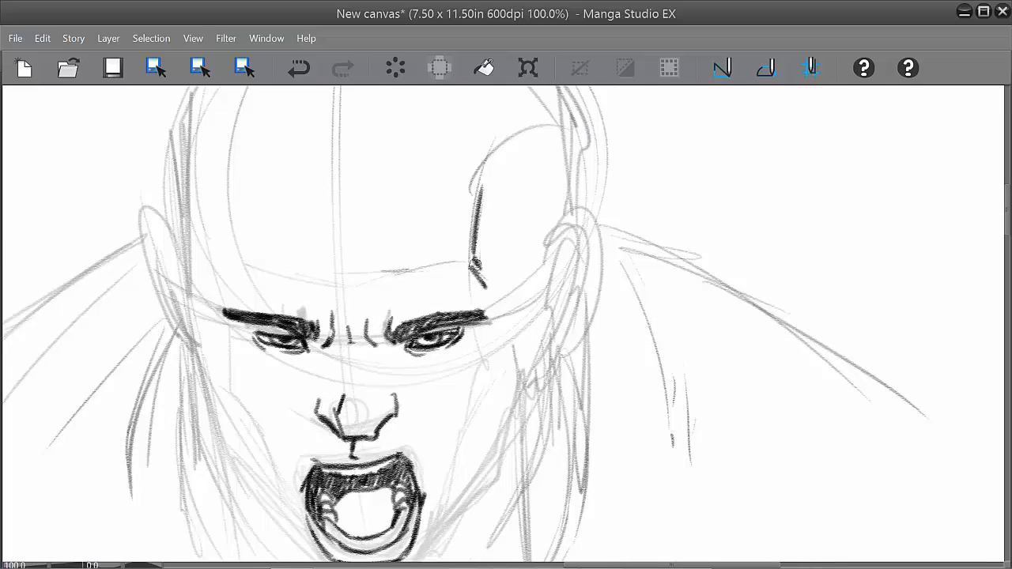
drag(216, 266, 220, 285)
drag(595, 392, 605, 261)
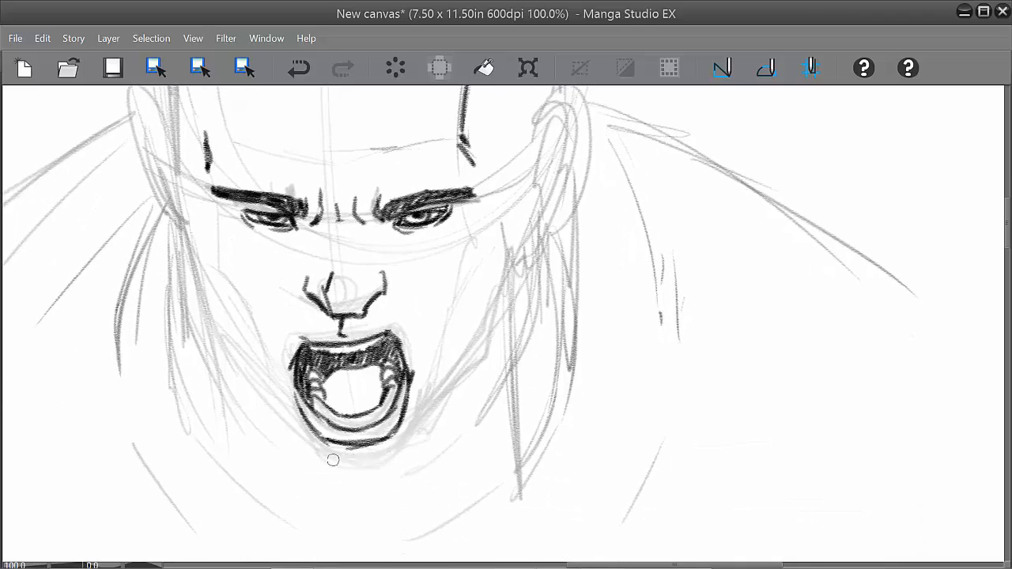
drag(323, 457, 407, 459)
key(ctrl+z)
mouse_move(321, 460)
mouse_down()
mouse_move(374, 462)
mouse_move(342, 465)
mouse_move(402, 451)
mouse_move(339, 465)
mouse_move(407, 447)
mouse_move(419, 427)
mouse_move(431, 433)
mouse_move(418, 435)
mouse_move(463, 354)
mouse_up()
drag(435, 415, 477, 340)
key(ctrl+z)
key(ctrl+z)
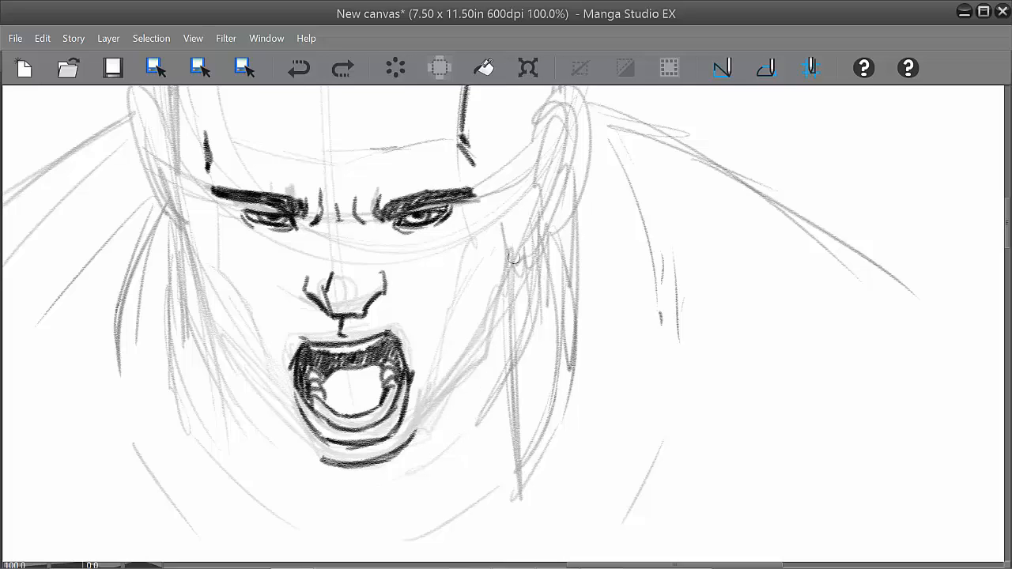
drag(519, 234, 502, 313)
drag(502, 313, 412, 437)
mouse_move(482, 337)
mouse_down()
mouse_move(397, 451)
mouse_move(505, 305)
mouse_up()
key(ctrl+z)
key(ctrl+z)
mouse_move(419, 441)
mouse_down()
mouse_move(440, 386)
mouse_move(506, 291)
mouse_move(518, 231)
mouse_move(473, 271)
mouse_move(435, 369)
mouse_up()
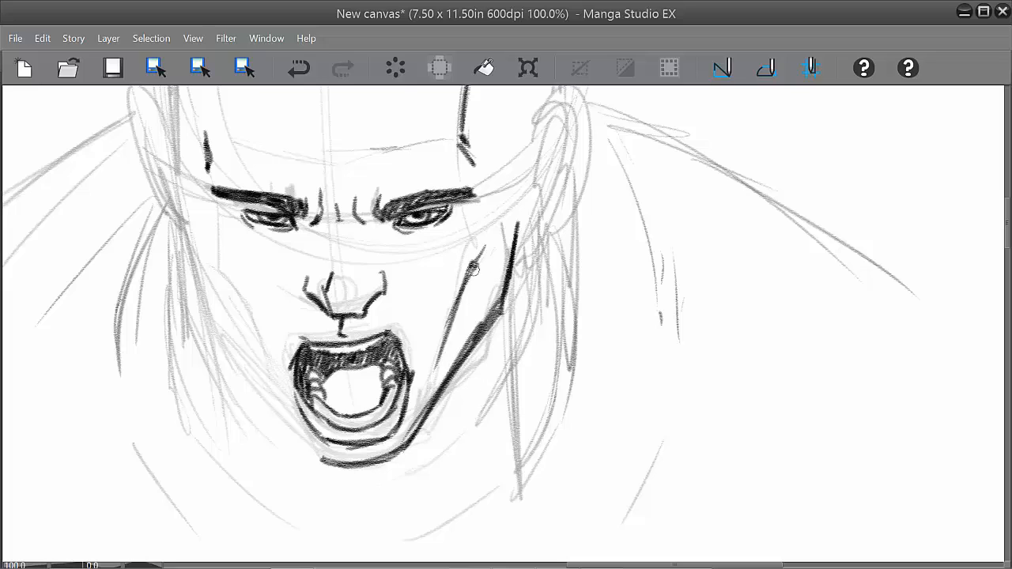
drag(483, 248, 468, 277)
mouse_move(326, 468)
mouse_down()
mouse_move(301, 452)
mouse_move(341, 464)
mouse_move(266, 397)
mouse_move(269, 405)
mouse_move(208, 304)
mouse_up()
drag(231, 345, 191, 241)
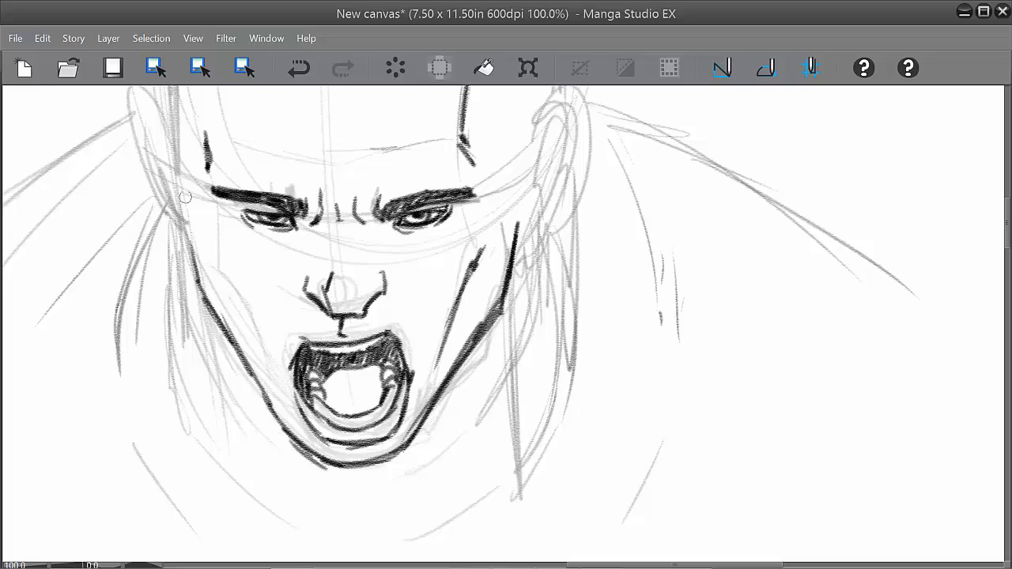
drag(185, 198, 235, 361)
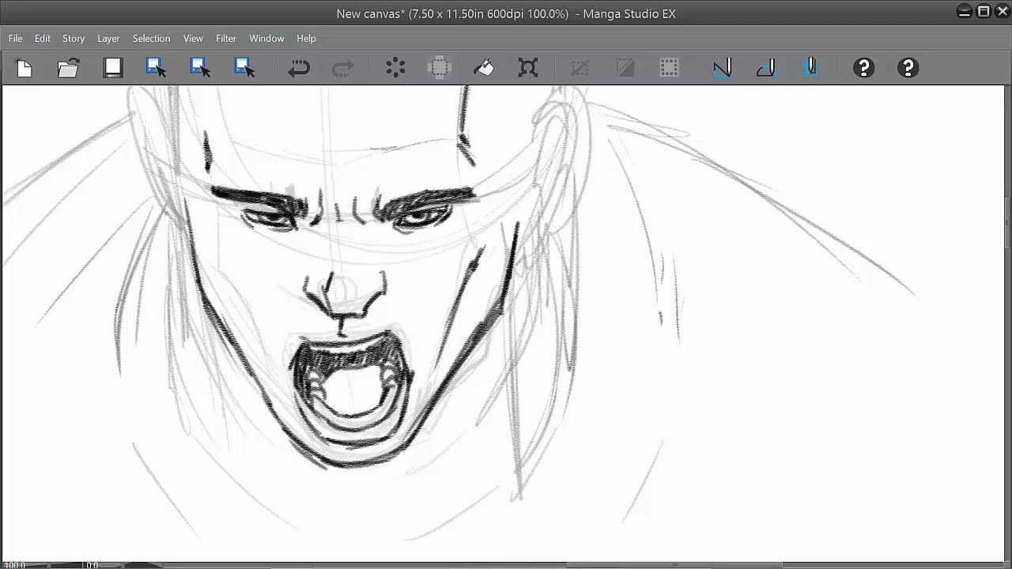
key(ctrl+z)
key(ctrl+z)
key(ctrl+z)
key(ctrl+z)
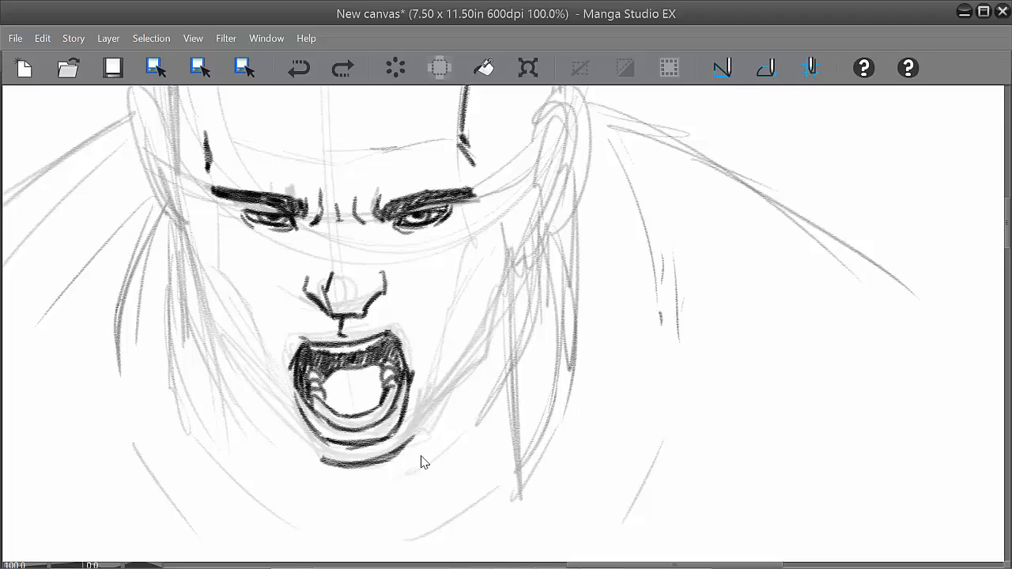
key(ctrl+z)
Step: Draw a short curved chin line beneath the lower lip and heavy, slanting jaw lines on both sides of the face
drag(324, 458, 399, 456)
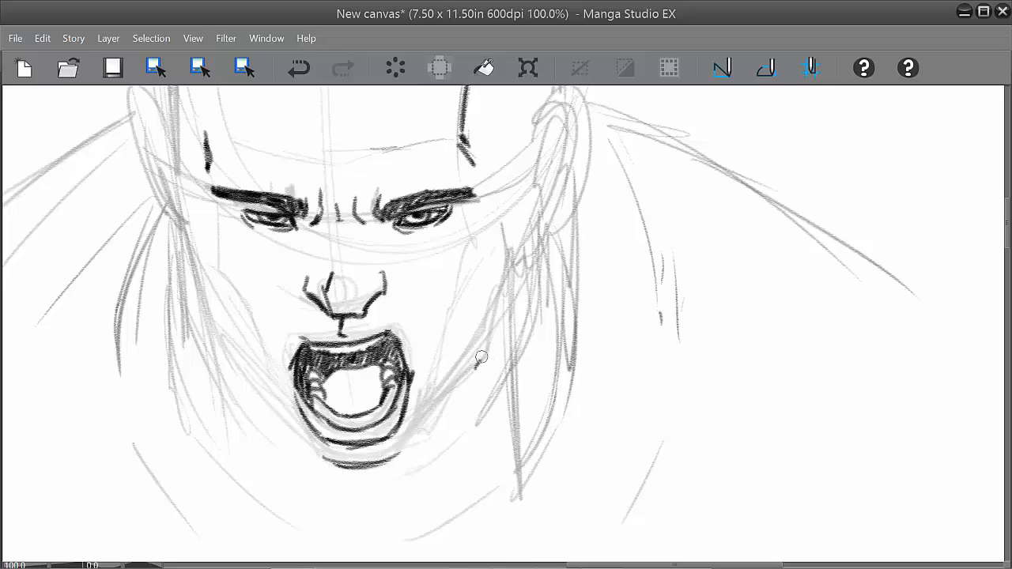
mouse_move(477, 366)
mouse_down()
mouse_move(519, 261)
mouse_move(478, 356)
mouse_up()
drag(530, 229, 483, 346)
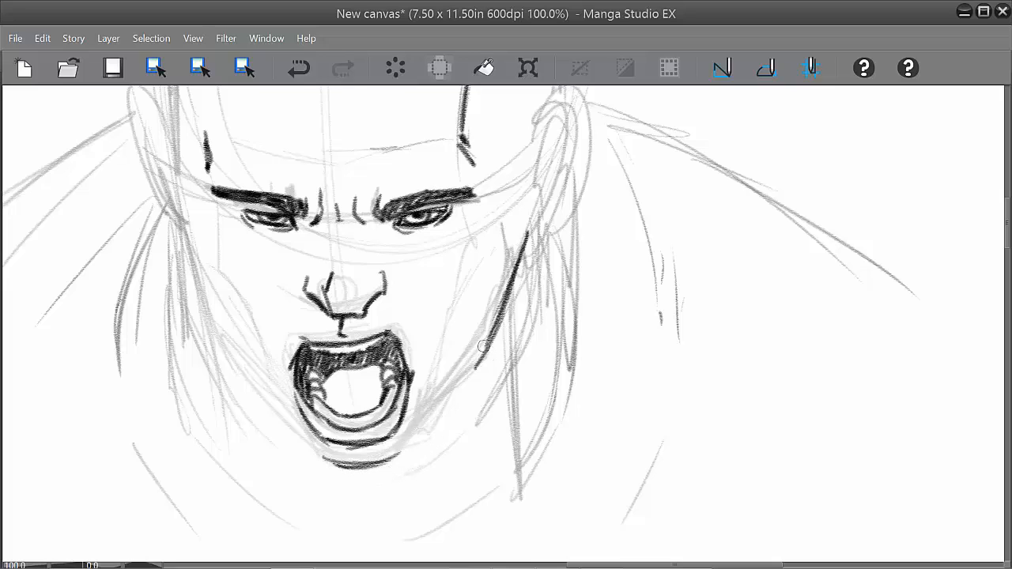
drag(525, 250, 487, 345)
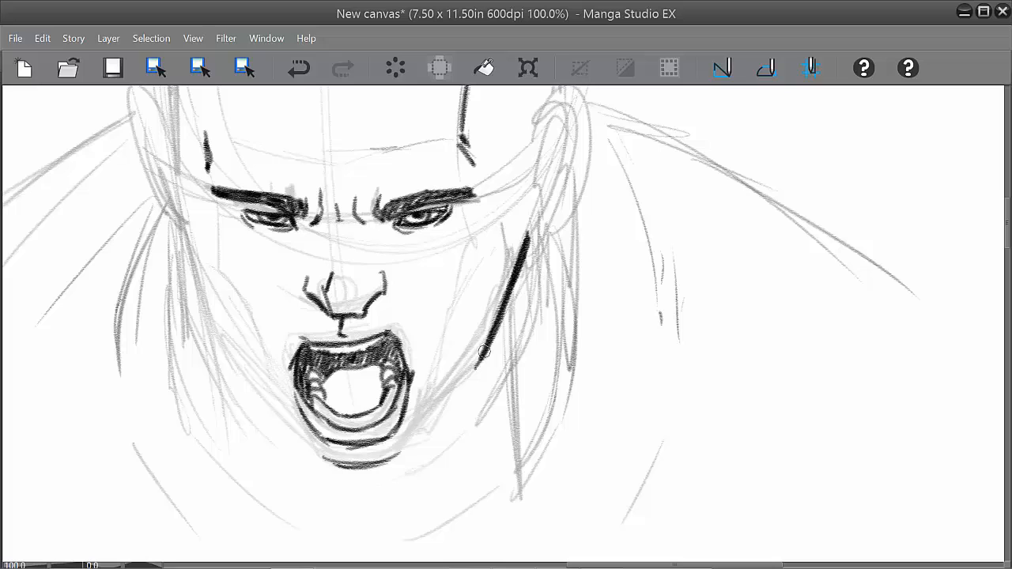
mouse_move(186, 240)
mouse_down()
mouse_move(237, 355)
mouse_move(204, 302)
mouse_move(195, 261)
mouse_move(226, 341)
mouse_up()
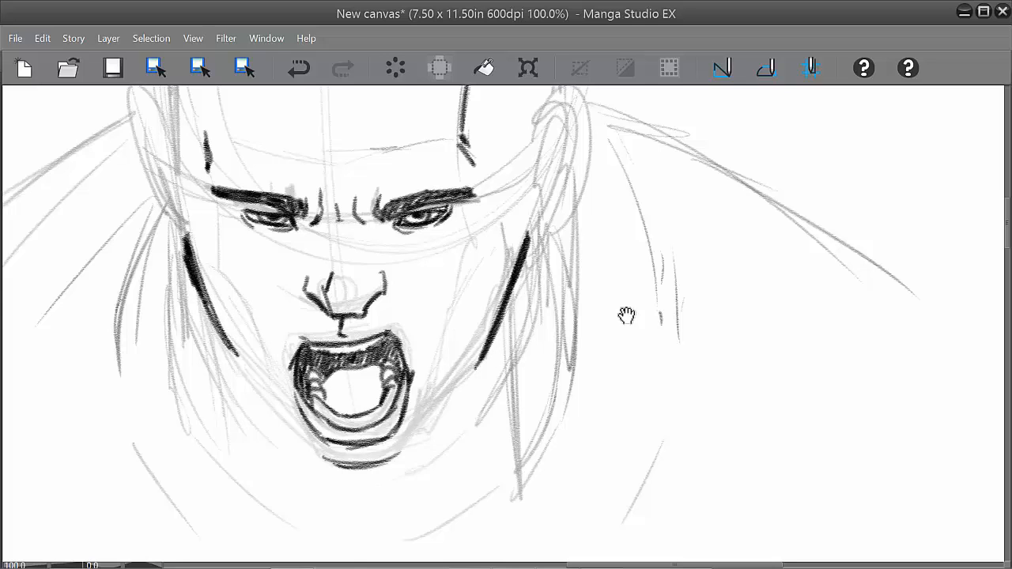
Step: Draw the ear farther from the older man's head, with its outer rim, inner folds and dark ear opening
drag(627, 315, 589, 426)
mouse_move(524, 199)
mouse_down()
mouse_move(507, 253)
mouse_move(511, 232)
mouse_up()
mouse_move(503, 274)
mouse_down()
mouse_move(485, 351)
mouse_move(517, 207)
mouse_move(538, 227)
mouse_move(491, 354)
mouse_move(509, 322)
mouse_up()
mouse_move(531, 245)
mouse_down()
mouse_move(499, 306)
mouse_move(503, 299)
mouse_move(503, 336)
mouse_move(513, 268)
mouse_move(528, 277)
mouse_move(510, 313)
mouse_move(530, 251)
mouse_up()
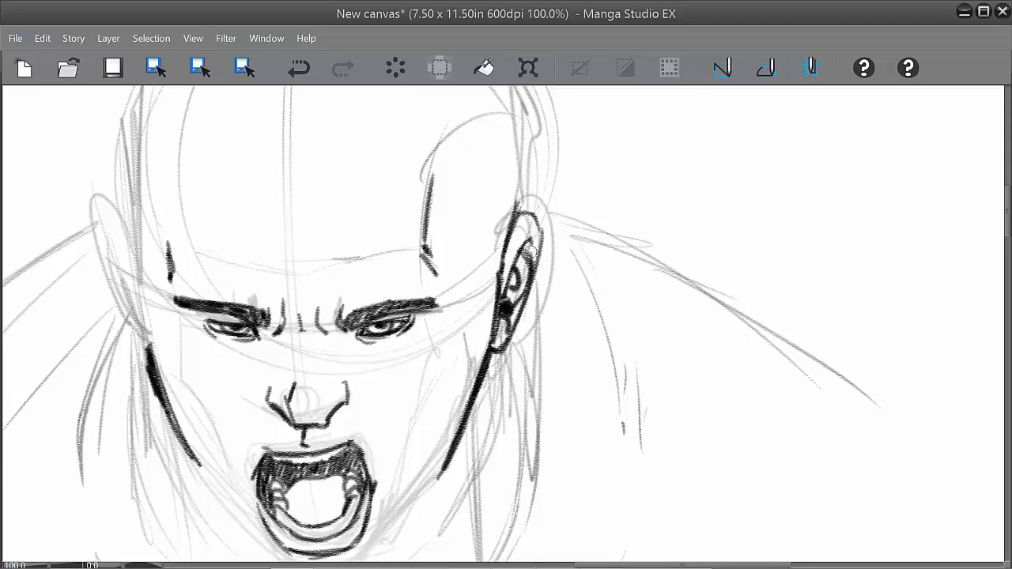
Step: Draw the matching ear on the side nearer the older man's head, with shaded inner folds
mouse_move(129, 218)
mouse_down()
mouse_move(145, 327)
mouse_move(143, 249)
mouse_move(111, 207)
mouse_move(109, 272)
mouse_move(125, 322)
mouse_up()
drag(108, 235, 145, 337)
mouse_move(119, 238)
mouse_down()
mouse_move(133, 295)
mouse_move(125, 294)
mouse_move(120, 255)
mouse_move(122, 269)
mouse_move(104, 237)
mouse_move(109, 211)
mouse_move(143, 223)
mouse_move(147, 259)
mouse_up()
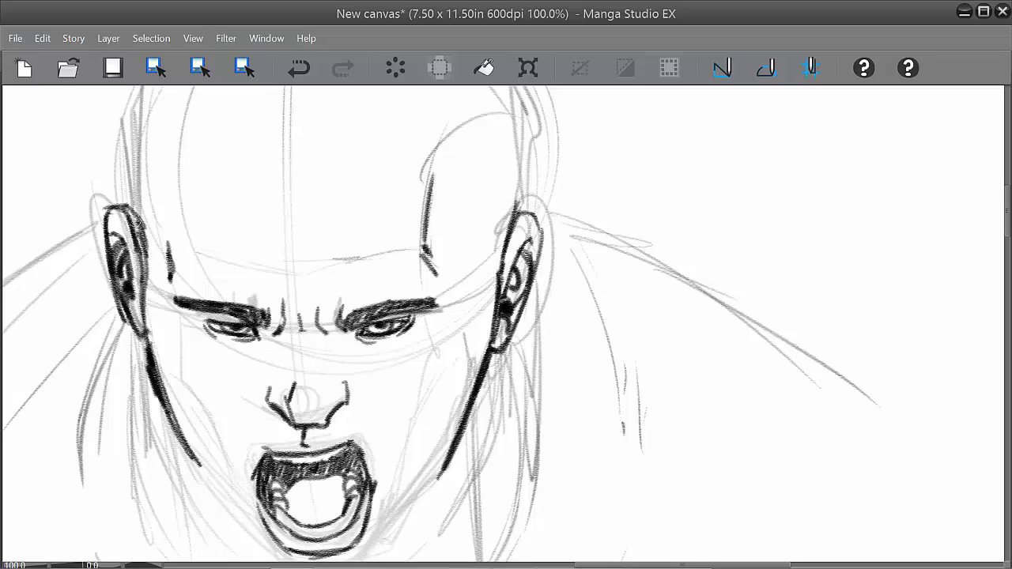
Step: Outline the bald skull in heavy dark pencil, running from one ear over the crown to the other
scroll(628, 414, up, 4)
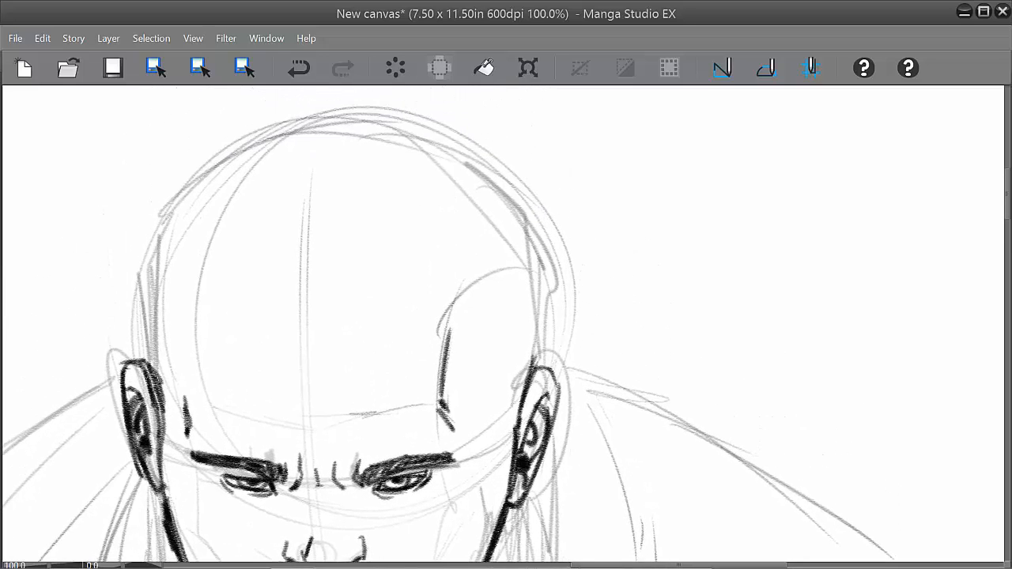
mouse_move(155, 381)
mouse_down()
mouse_move(161, 210)
mouse_move(229, 152)
mouse_move(161, 243)
mouse_move(253, 140)
mouse_move(327, 133)
mouse_up()
mouse_move(541, 299)
mouse_down()
mouse_move(528, 388)
mouse_move(530, 225)
mouse_up()
mouse_move(532, 280)
mouse_down()
mouse_move(517, 216)
mouse_move(526, 235)
mouse_move(428, 149)
mouse_move(215, 172)
mouse_move(399, 134)
mouse_up()
mouse_move(325, 140)
mouse_down()
mouse_move(526, 211)
mouse_move(531, 262)
mouse_up()
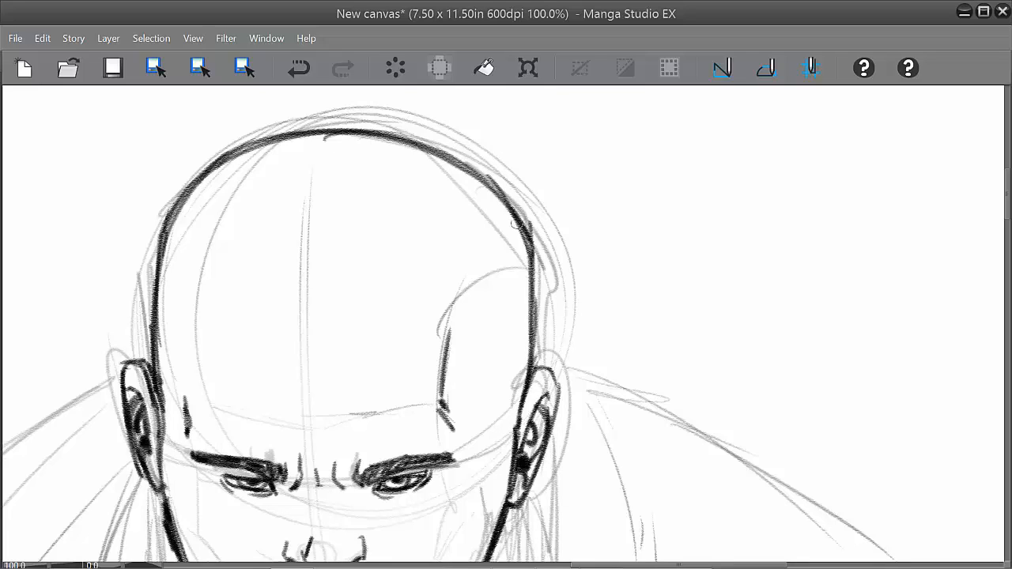
drag(516, 224, 532, 333)
Step: Draw two slanting forehead wrinkles and short frown creases above the brows, undoing and redrawing the creases
mouse_move(219, 404)
mouse_down()
mouse_move(324, 423)
mouse_move(423, 400)
mouse_up()
drag(287, 374, 314, 465)
drag(348, 397, 346, 413)
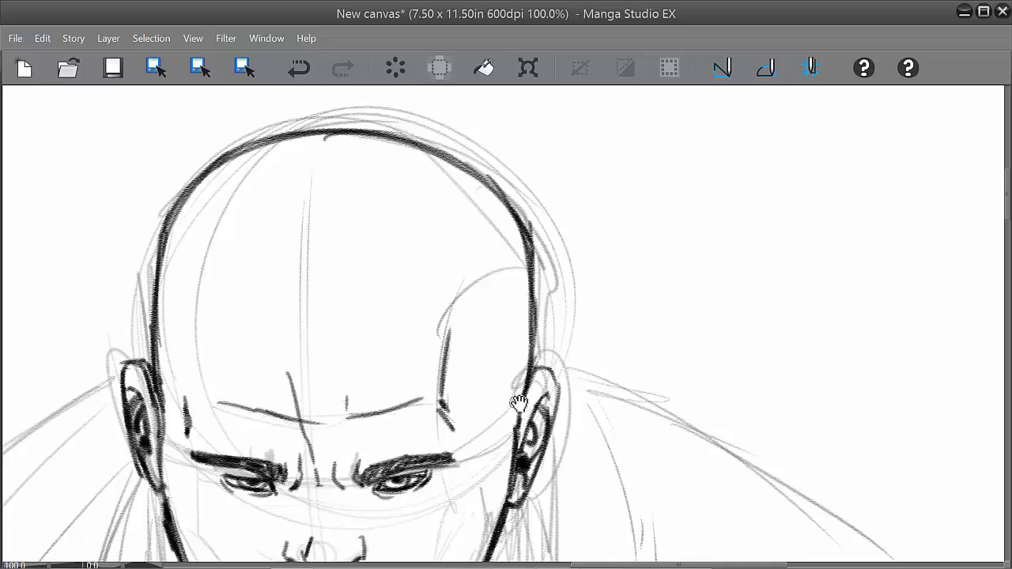
mouse_move(517, 404)
mouse_down()
mouse_move(528, 215)
mouse_move(529, 228)
mouse_up()
key(ctrl+z)
key(ctrl+z)
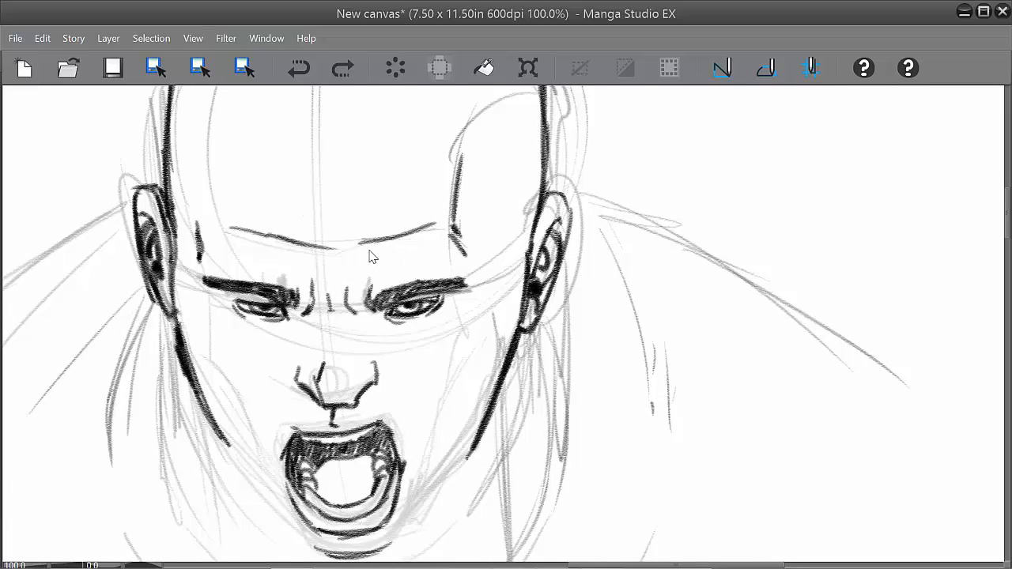
drag(351, 266, 360, 245)
drag(291, 223, 306, 257)
Step: Draw the trapezius line sloping down from the ear nearer the older man's head
mouse_move(642, 365)
mouse_down()
mouse_move(603, 305)
mouse_move(669, 298)
mouse_move(669, 308)
mouse_up()
alt+click(670, 311)
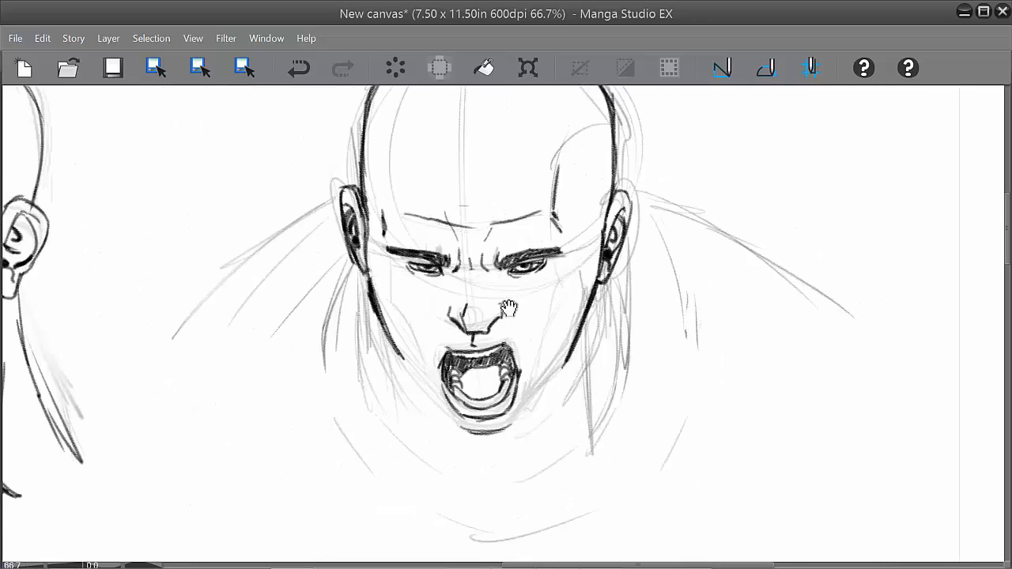
drag(508, 308, 598, 332)
drag(432, 224, 384, 248)
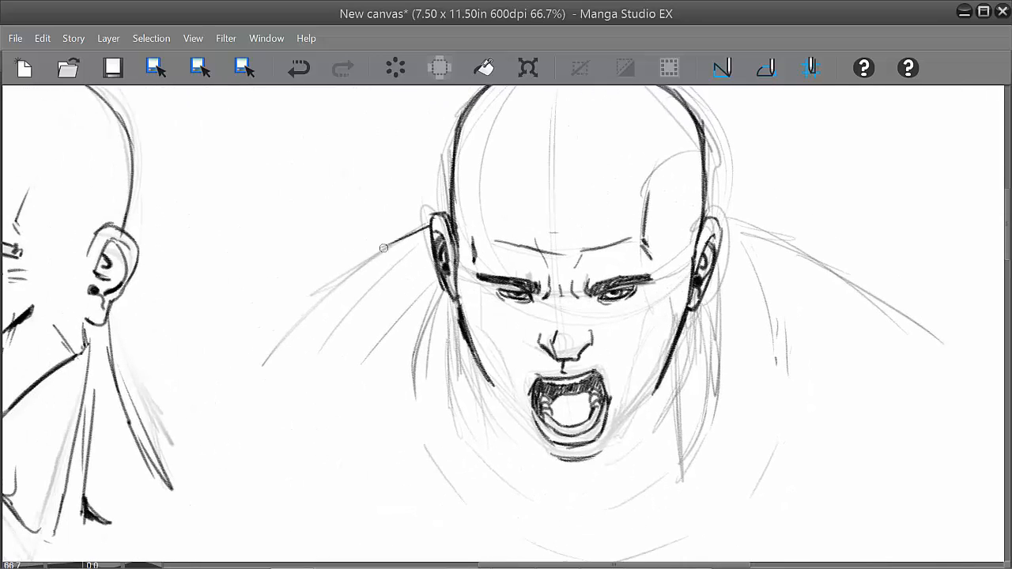
drag(531, 352, 467, 316)
Step: Draw the shoulder slope, upper-arm line and curved chest contour on the side nearer the older man's head, redrawing rejected strokes
drag(321, 208, 309, 402)
key(ctrl+z)
key(ctrl+z)
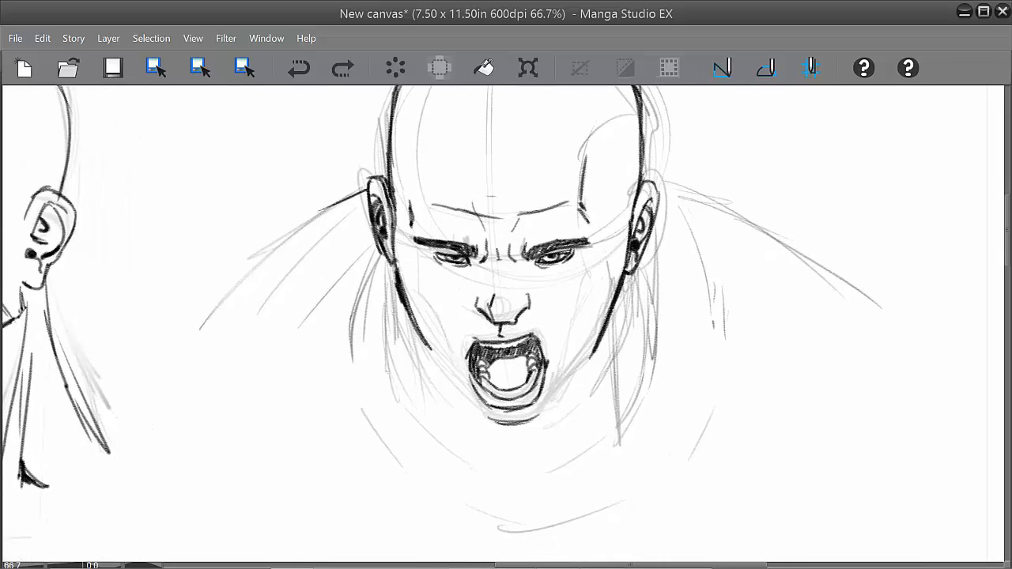
mouse_move(327, 205)
mouse_down()
mouse_move(299, 285)
mouse_move(309, 439)
mouse_up()
key(ctrl+z)
key(ctrl+z)
mouse_move(327, 204)
mouse_down()
mouse_move(276, 400)
mouse_move(342, 497)
mouse_move(287, 417)
mouse_move(282, 313)
mouse_move(324, 206)
mouse_move(275, 233)
mouse_move(225, 447)
mouse_move(278, 238)
mouse_move(325, 203)
mouse_up()
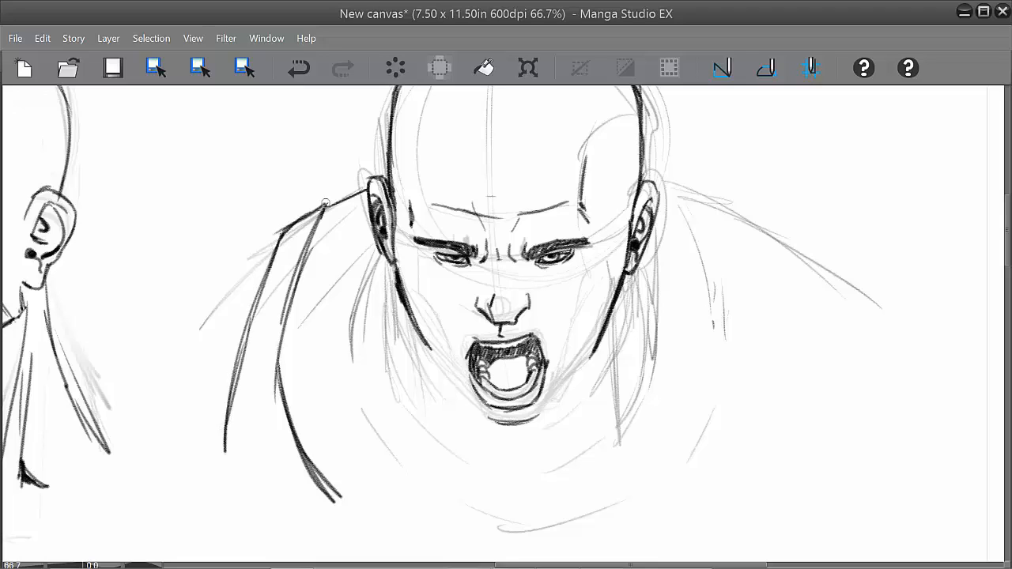
mouse_move(283, 232)
mouse_down()
mouse_move(300, 235)
mouse_move(200, 318)
mouse_move(250, 264)
mouse_up()
mouse_move(324, 207)
mouse_down()
mouse_move(368, 189)
mouse_move(349, 197)
mouse_up()
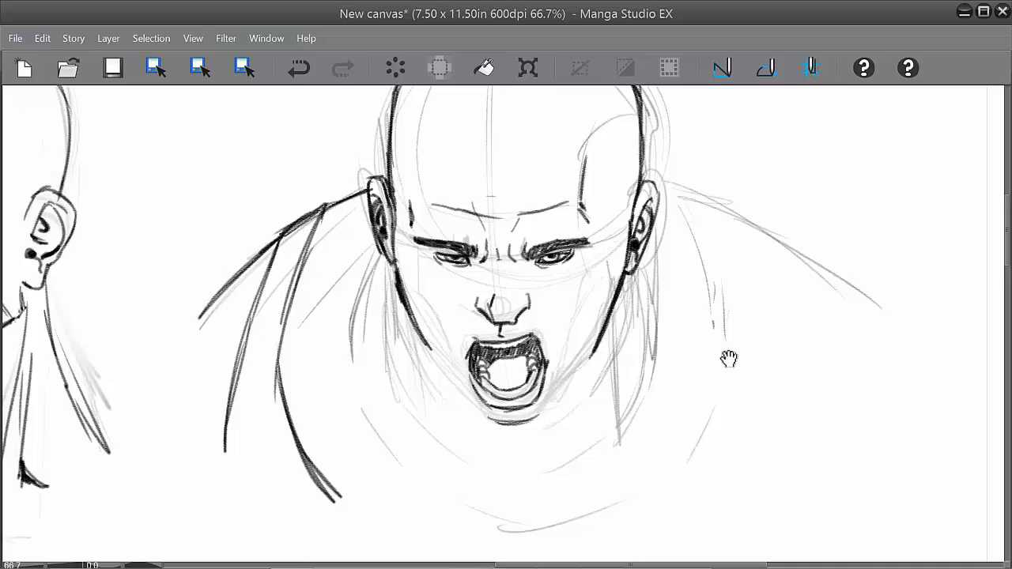
Step: Draw the long curved chest contour running down from the opposite shoulder
drag(728, 358, 661, 353)
drag(658, 199, 692, 362)
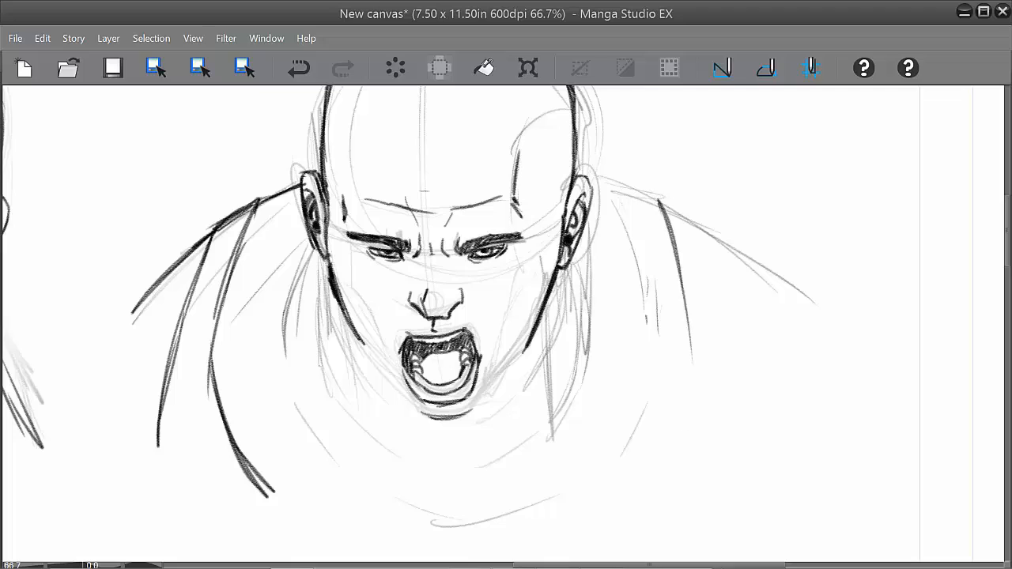
drag(685, 299, 677, 427)
drag(688, 358, 635, 512)
drag(681, 376, 670, 428)
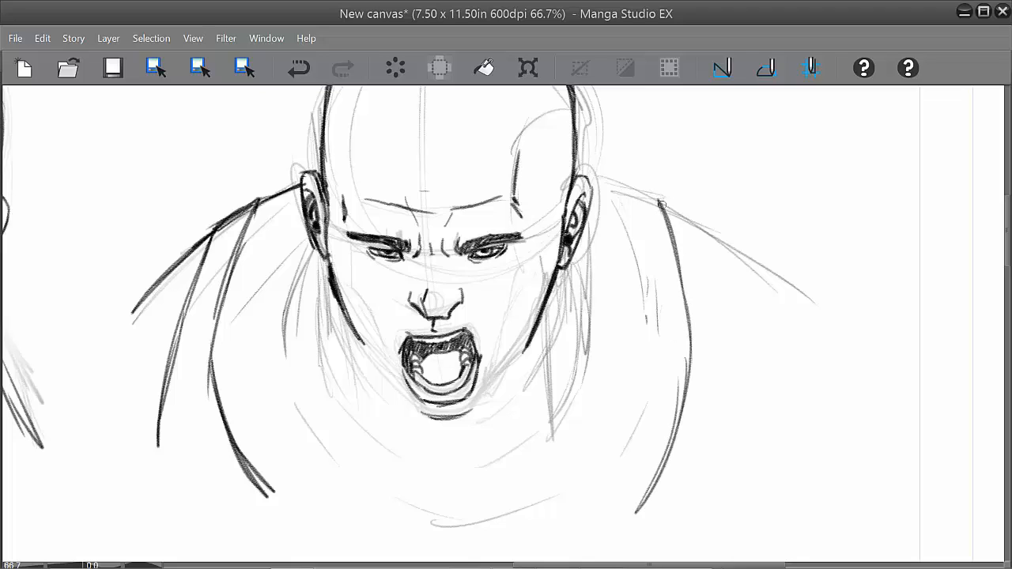
Step: Draw the upper-arm line on the same side and darken the trapezius and shoulder slope from the ear outward
mouse_move(661, 200)
mouse_down()
mouse_move(707, 228)
mouse_move(732, 345)
mouse_up()
drag(703, 227, 736, 405)
mouse_move(726, 295)
mouse_down()
mouse_move(742, 353)
mouse_move(751, 496)
mouse_up()
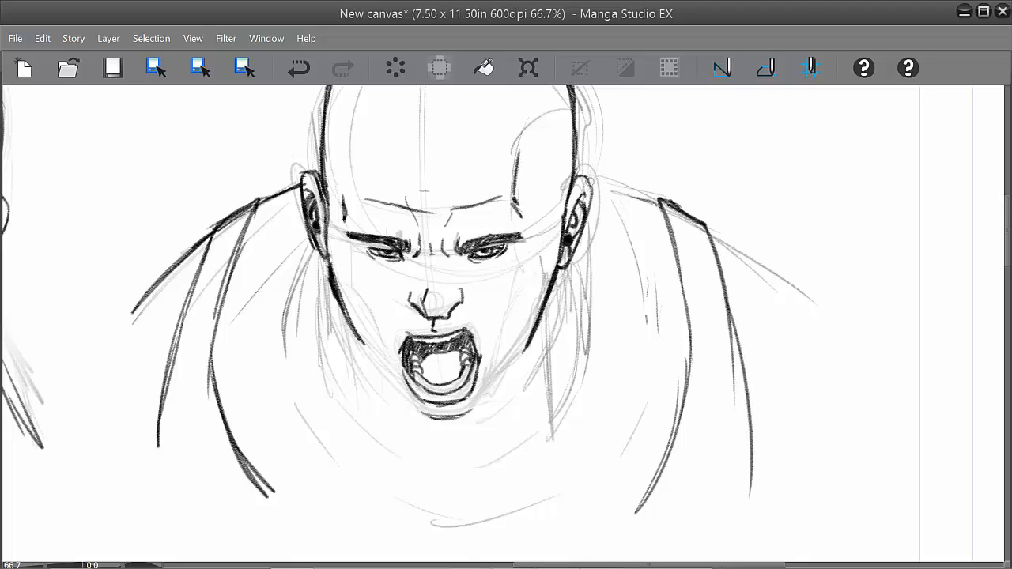
mouse_move(592, 184)
mouse_down()
mouse_move(669, 212)
mouse_move(646, 201)
mouse_up()
drag(718, 235, 817, 318)
drag(741, 249, 816, 316)
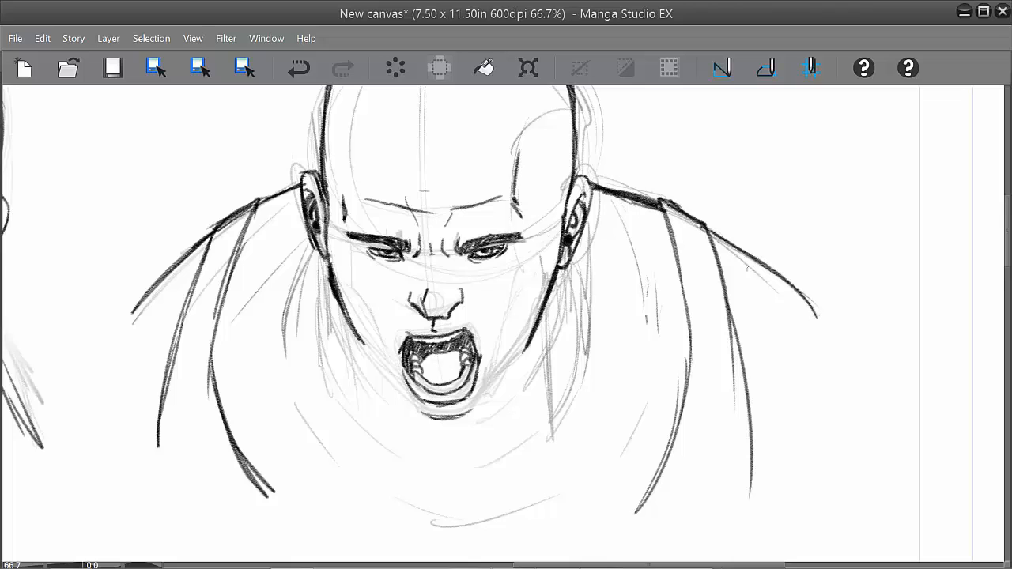
Step: Draw a short neck line below the ear nearer the older man's head, redrawing it once
drag(677, 355, 676, 365)
drag(320, 261, 320, 333)
key(ctrl+z)
drag(318, 267, 319, 348)
Step: Extend the chin contour under the mouth and draw a curved fold across the throat below it, undoing rejected strokes
drag(341, 397, 393, 452)
drag(358, 419, 427, 475)
key(ctrl+z)
key(ctrl+z)
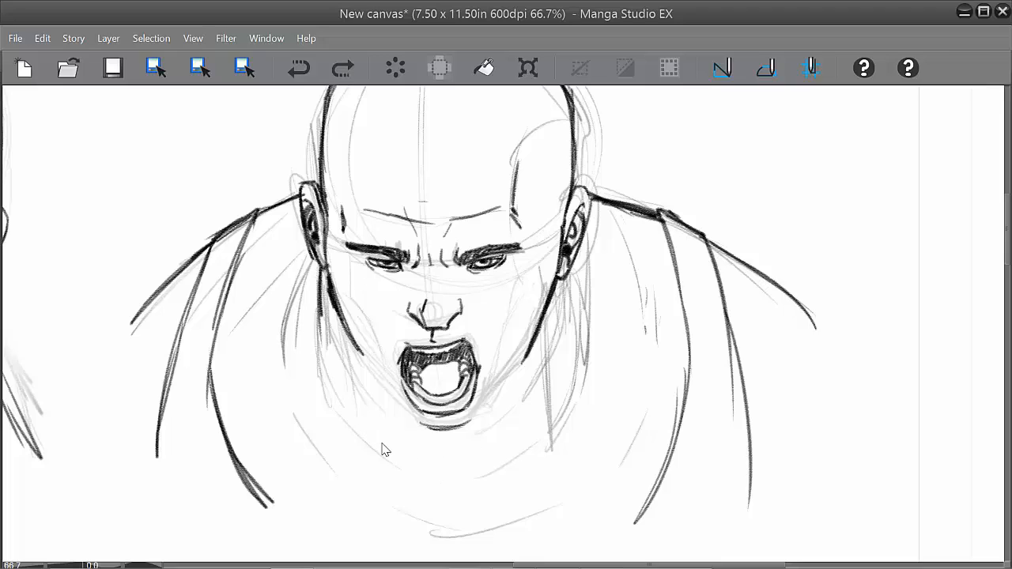
drag(353, 424, 419, 468)
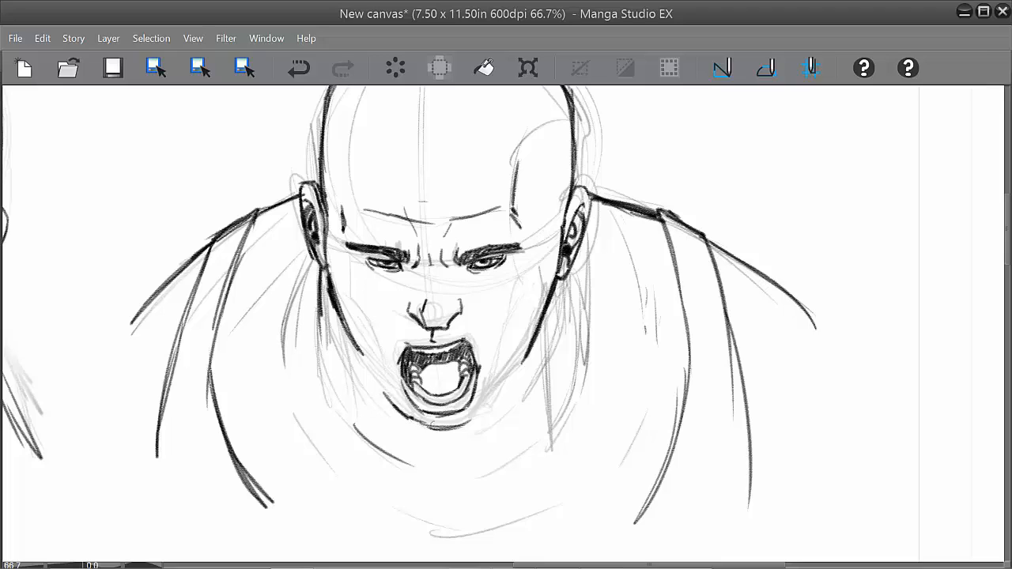
key(ctrl+z)
mouse_move(386, 399)
mouse_down()
mouse_move(430, 428)
mouse_move(473, 427)
mouse_up()
key(ctrl+z)
mouse_move(394, 412)
mouse_down()
mouse_move(427, 432)
mouse_move(447, 428)
mouse_up()
drag(396, 458, 445, 468)
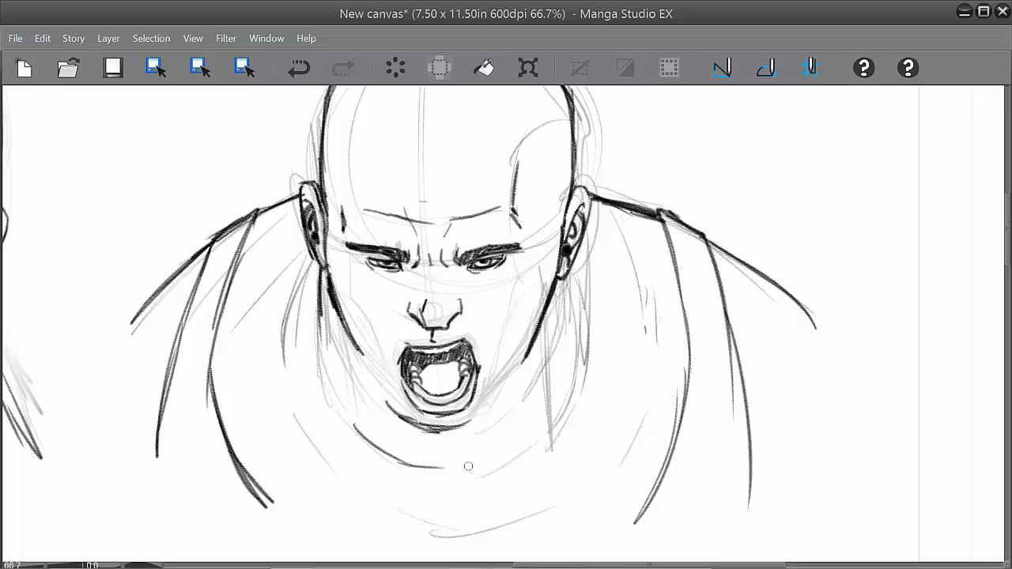
Step: Draw the throat fold, neck lines below the ear and a heavy curve at the neck's base on the farther side
mouse_move(511, 443)
mouse_down()
mouse_move(548, 411)
mouse_move(564, 376)
mouse_up()
mouse_move(573, 275)
mouse_down()
mouse_move(569, 353)
mouse_move(572, 255)
mouse_move(600, 289)
mouse_up()
drag(586, 232, 602, 360)
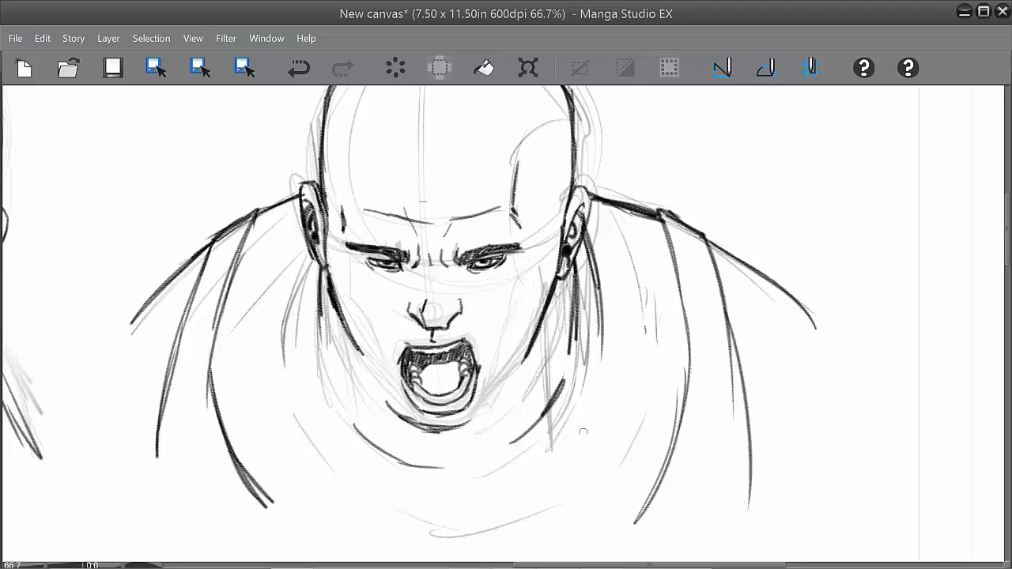
mouse_move(582, 423)
mouse_down()
mouse_move(531, 497)
mouse_move(541, 495)
mouse_up()
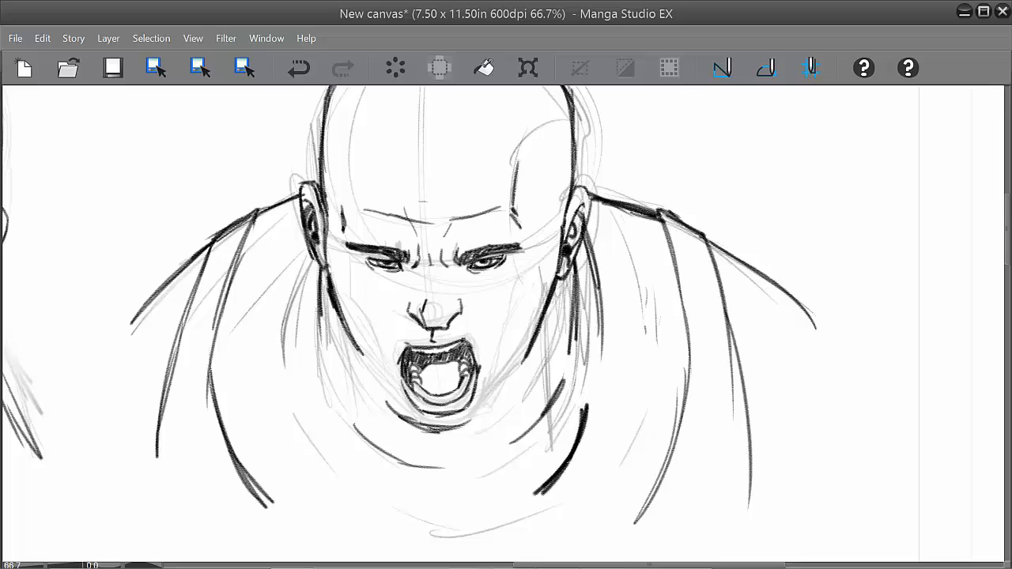
Step: Darken the throat fold beside the chin and the neck line below the ear on the side farther from the older man's head
drag(562, 384, 511, 441)
drag(591, 266, 601, 320)
drag(592, 262, 599, 354)
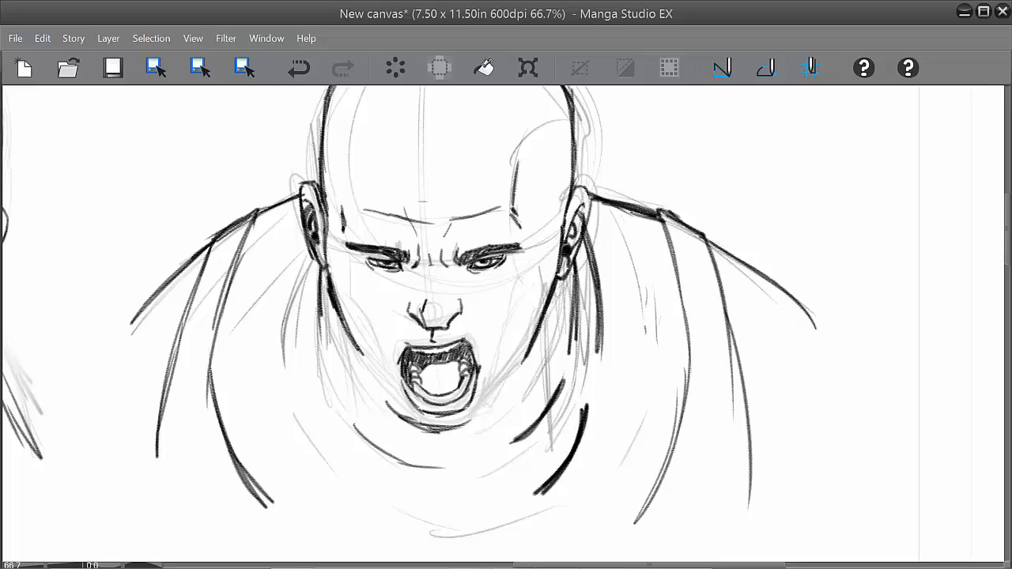
Step: Darken the neck lines on the side nearer the older man's head and draw a short curve at the chest's centre
drag(294, 410, 324, 458)
drag(296, 337, 285, 359)
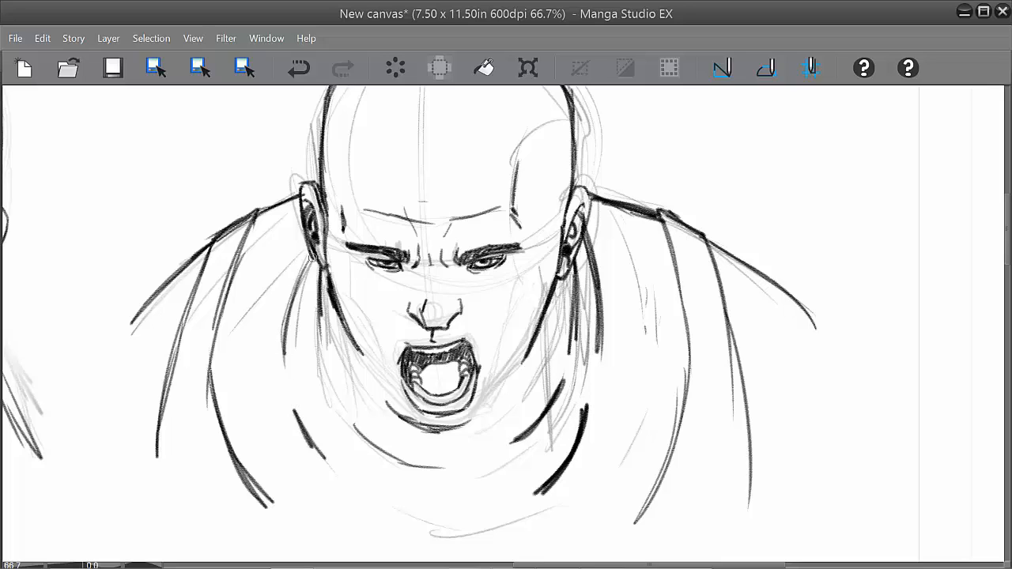
drag(314, 255, 286, 365)
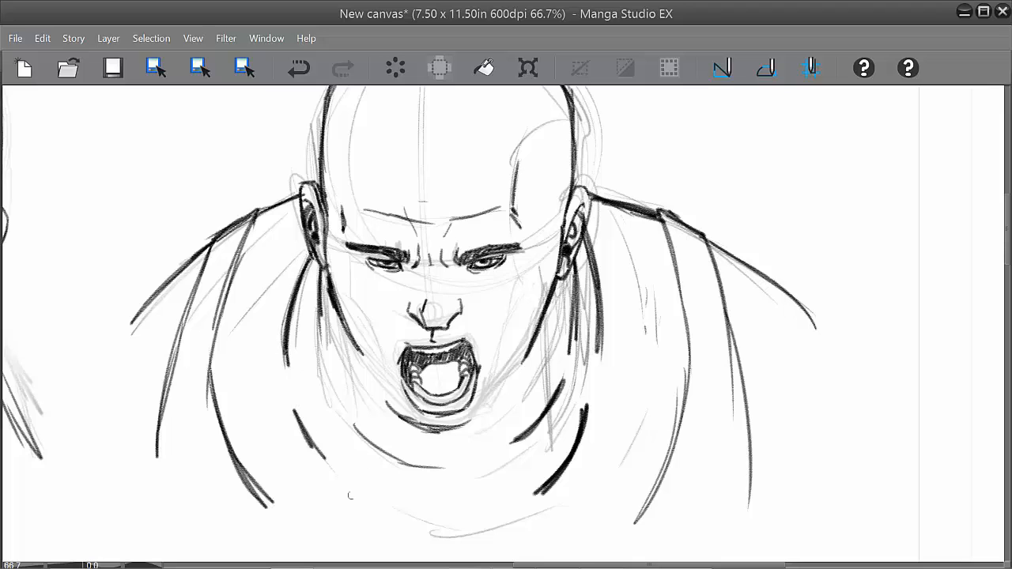
drag(635, 439, 633, 422)
drag(415, 492, 486, 509)
Step: Erase the jaw contours and leftover construction strokes around the cheeks and neck with a smaller eraser
key(e)
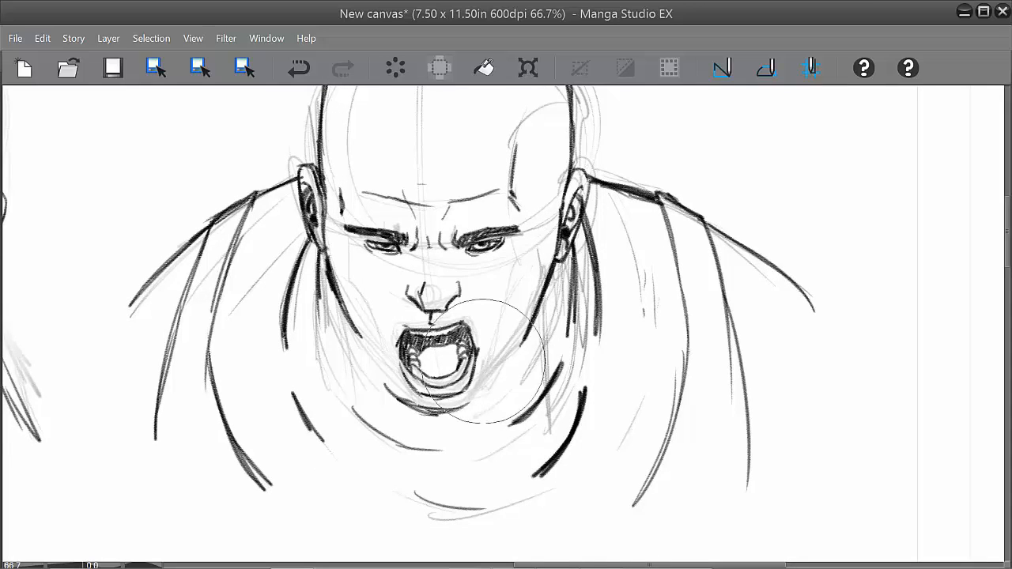
key([)
mouse_move(337, 353)
mouse_down()
mouse_move(317, 327)
mouse_move(361, 316)
mouse_move(350, 344)
mouse_move(355, 289)
mouse_move(347, 370)
mouse_up()
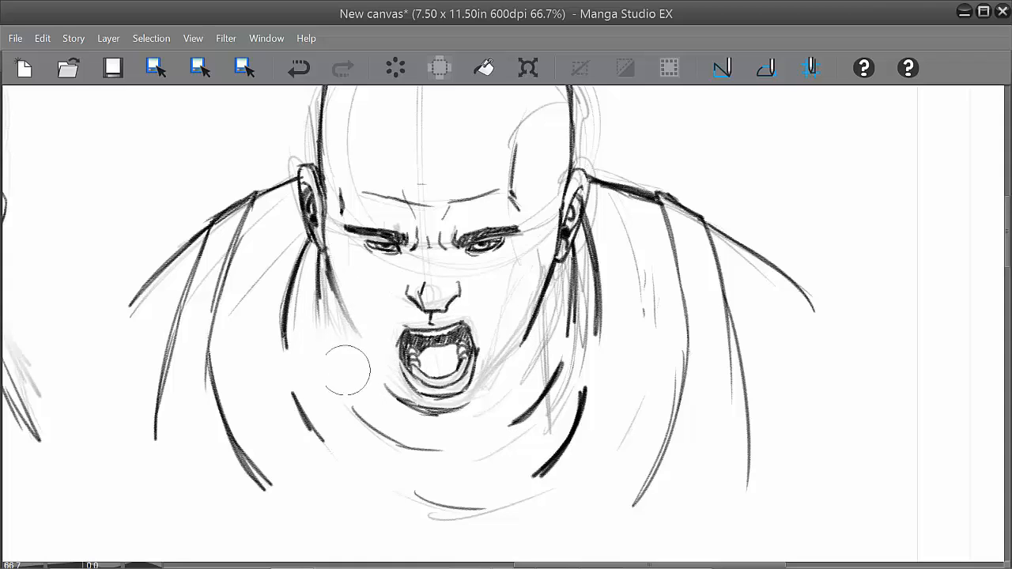
mouse_move(515, 337)
mouse_down()
mouse_move(507, 314)
mouse_move(509, 360)
mouse_move(488, 396)
mouse_up()
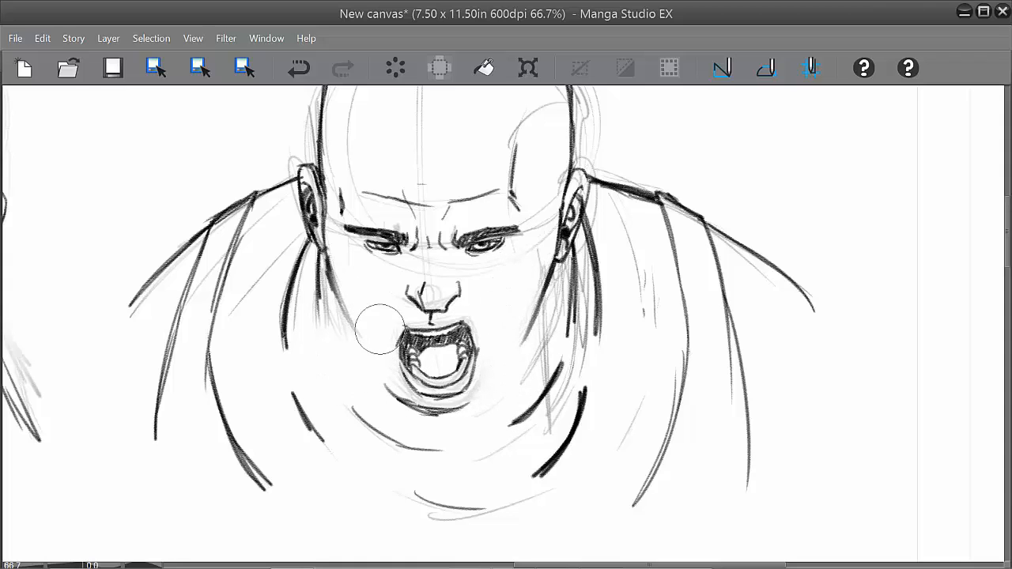
drag(379, 328, 332, 308)
mouse_move(515, 339)
mouse_down()
mouse_move(530, 373)
mouse_move(569, 357)
mouse_move(549, 402)
mouse_move(565, 271)
mouse_move(603, 441)
mouse_move(533, 296)
mouse_move(567, 355)
mouse_up()
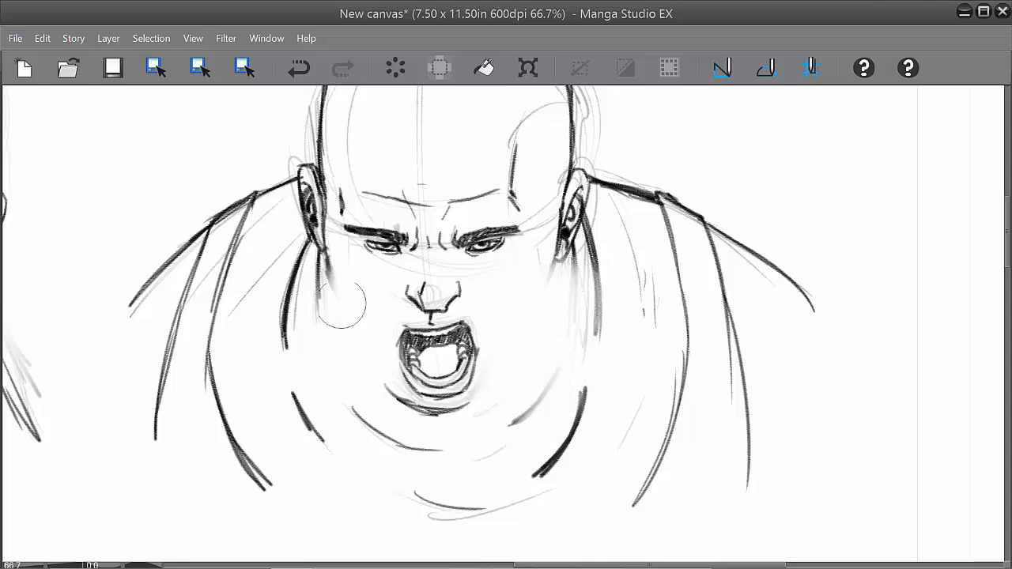
mouse_move(343, 305)
mouse_down()
mouse_move(334, 284)
mouse_move(338, 321)
mouse_up()
Step: Redraw the jaw contours with the pencil as steeper lines descending from both ears
key(p)
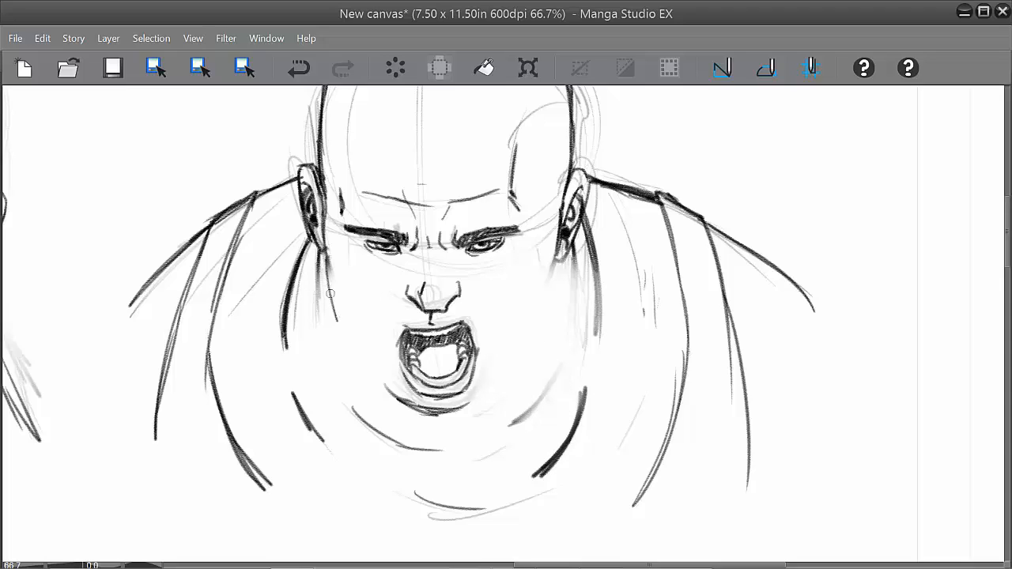
drag(321, 253, 340, 329)
drag(559, 255, 544, 306)
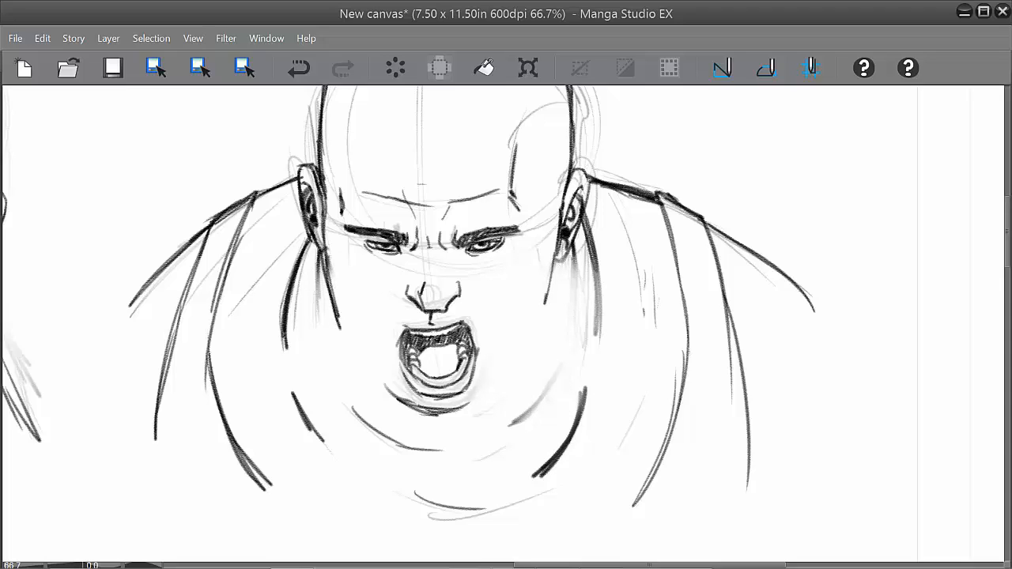
drag(560, 229, 544, 345)
drag(557, 265, 546, 331)
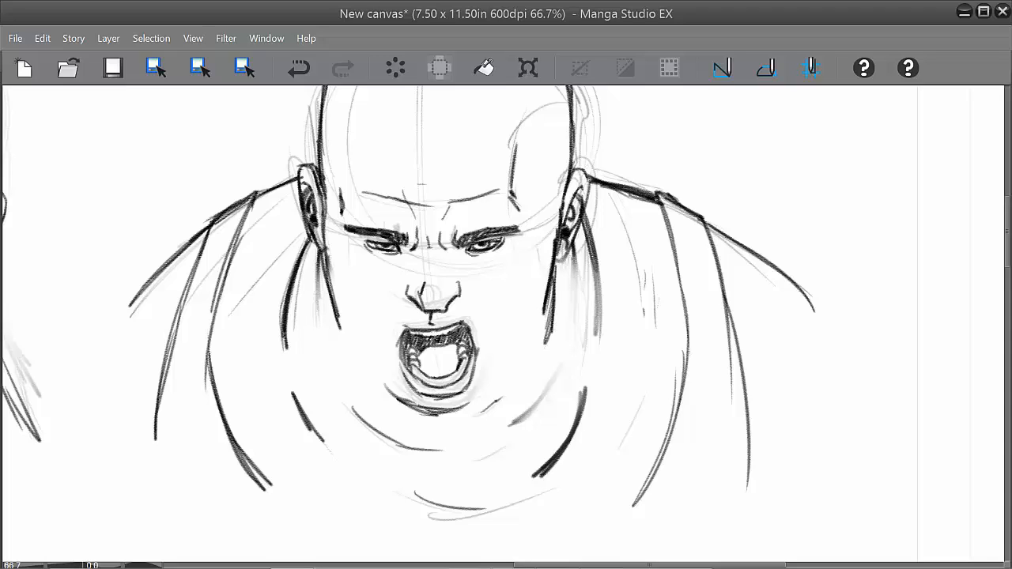
Step: Redraw the neck lines below both ears and the curved throat folds on either side of the chin
mouse_move(573, 253)
mouse_down()
mouse_move(567, 337)
mouse_move(516, 431)
mouse_up()
drag(516, 376, 479, 413)
drag(514, 385, 470, 421)
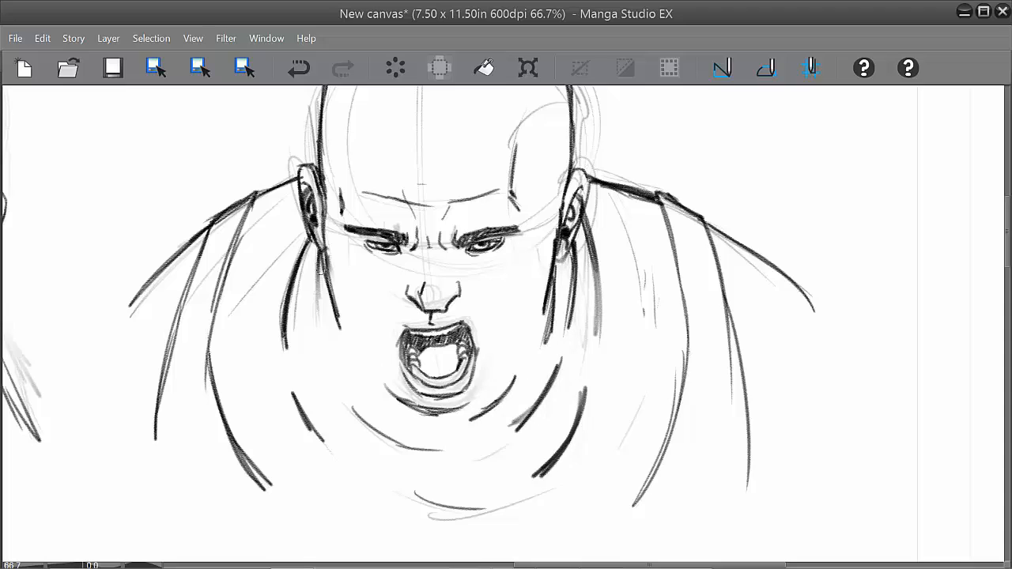
drag(321, 255, 314, 324)
drag(334, 384, 398, 446)
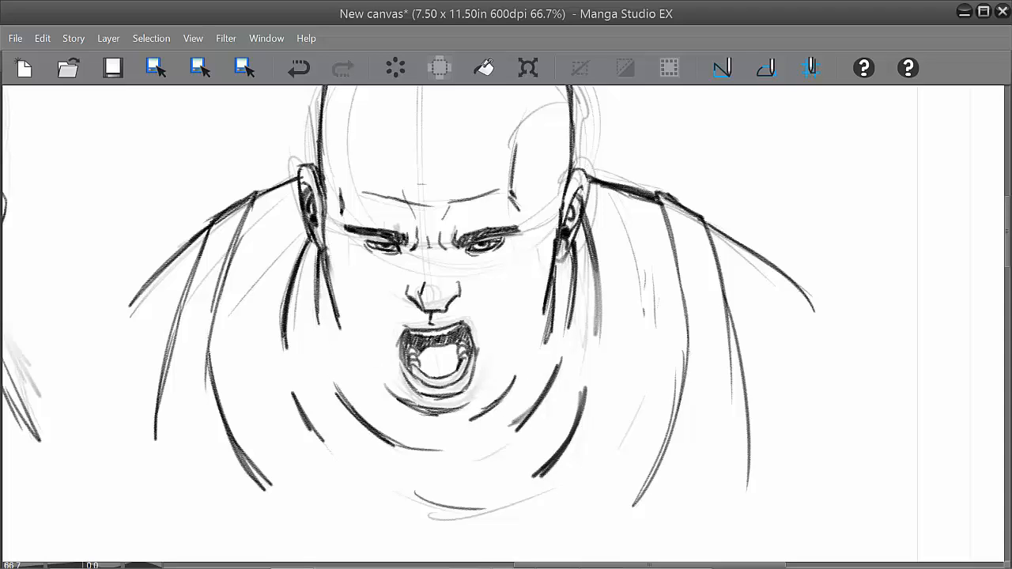
Step: Darken the jaw line below the nearer ear and the chin contour under the open mouth
drag(325, 259, 341, 323)
drag(467, 398, 440, 414)
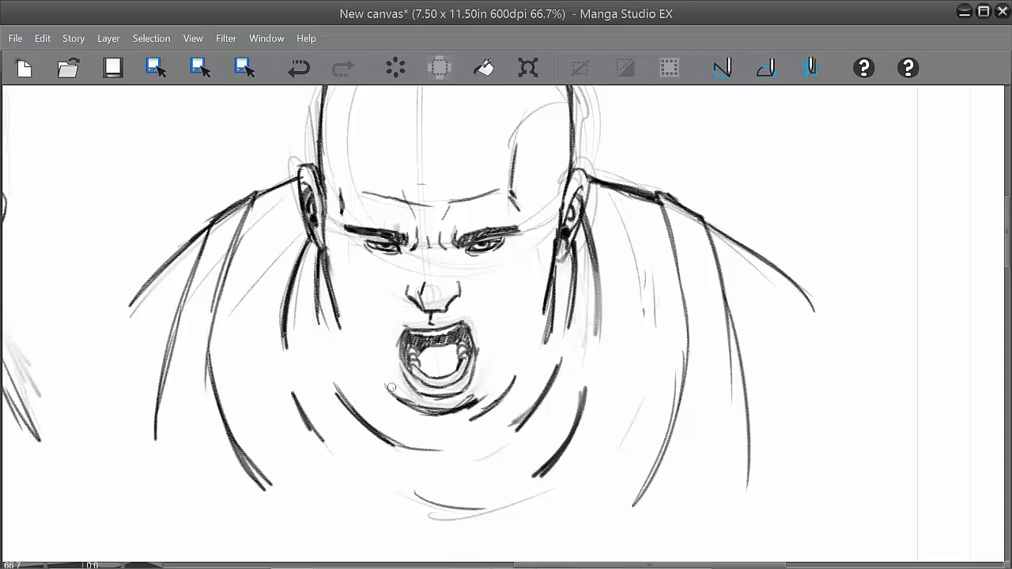
drag(392, 388, 462, 413)
drag(401, 407, 480, 389)
Step: Fill the tank-top bands on both shoulders with dense diagonal hatching and extend their outer edge lines
mouse_move(721, 356)
mouse_down()
mouse_move(706, 330)
mouse_move(763, 363)
mouse_up()
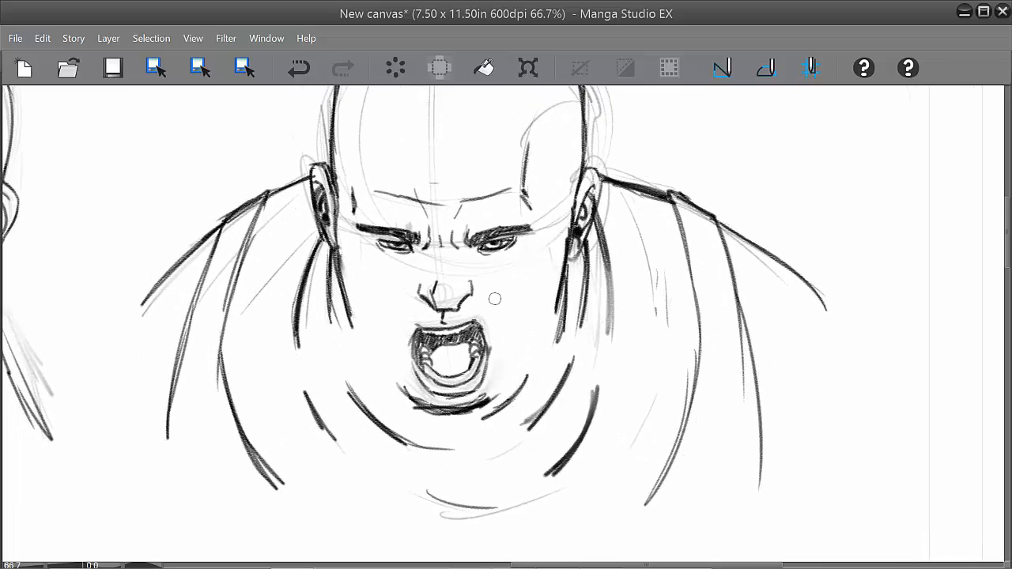
mouse_move(264, 246)
mouse_down()
mouse_move(237, 225)
mouse_move(200, 280)
mouse_up()
mouse_move(219, 282)
mouse_down()
mouse_move(171, 442)
mouse_move(227, 400)
mouse_move(217, 474)
mouse_move(258, 486)
mouse_up()
drag(270, 490, 278, 521)
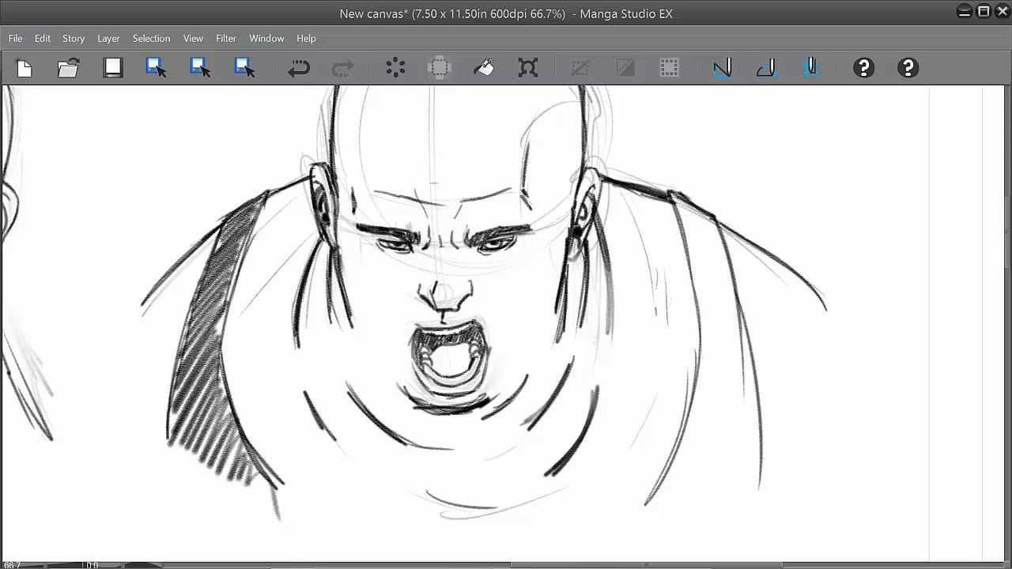
mouse_move(678, 212)
mouse_down()
mouse_move(683, 240)
mouse_move(715, 244)
mouse_move(699, 283)
mouse_move(717, 275)
mouse_move(730, 287)
mouse_move(705, 334)
mouse_move(731, 329)
mouse_move(726, 346)
mouse_move(743, 364)
mouse_move(739, 337)
mouse_move(698, 381)
mouse_move(735, 370)
mouse_move(727, 382)
mouse_move(752, 380)
mouse_move(735, 437)
mouse_move(753, 445)
mouse_move(746, 501)
mouse_up()
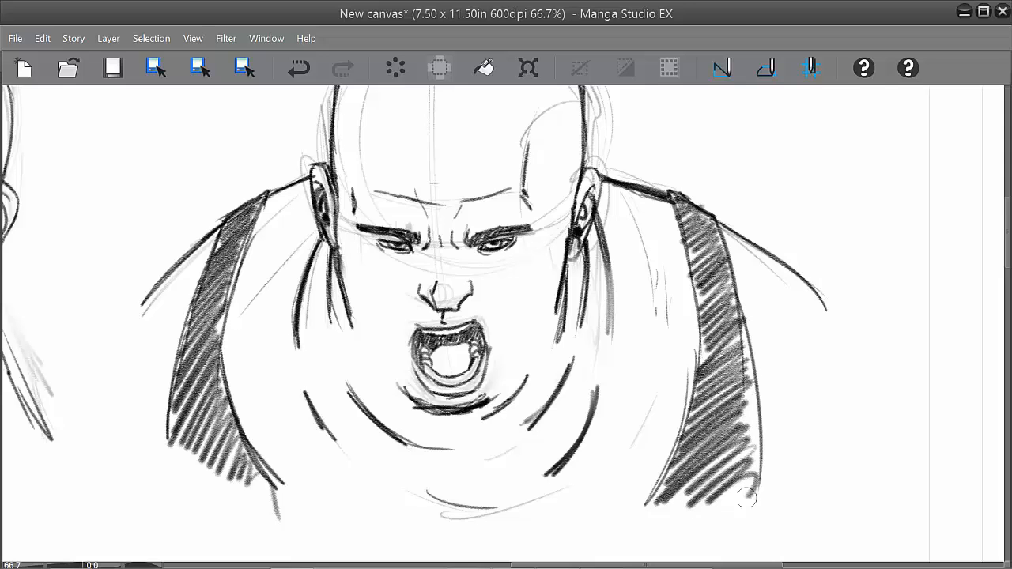
drag(756, 371, 759, 460)
Step: Sketch loose overlapping circles for a new head in the blank area below the two finished heads
mouse_move(822, 401)
mouse_down()
mouse_move(776, 441)
mouse_move(761, 435)
mouse_up()
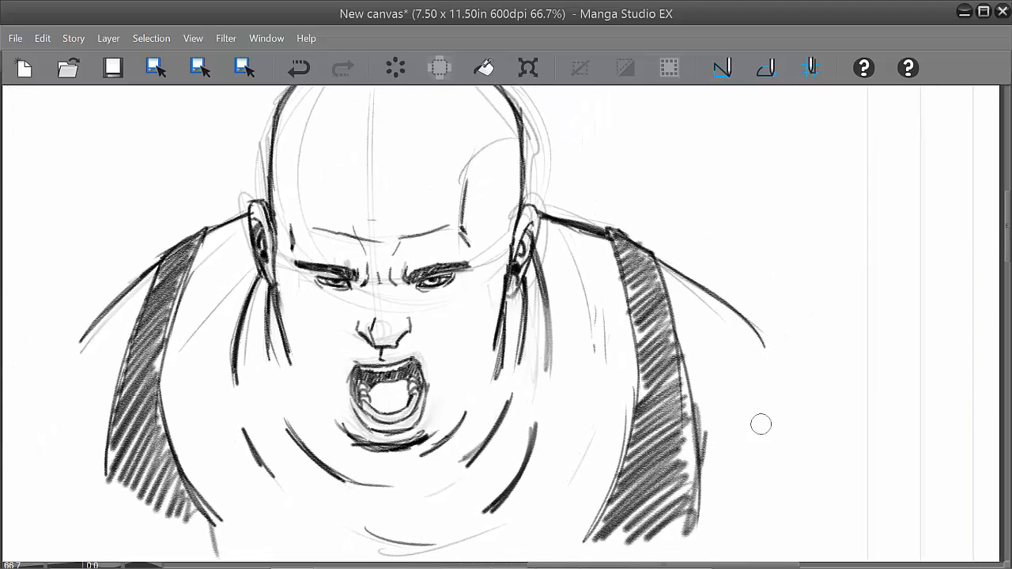
scroll(761, 425, down, 1)
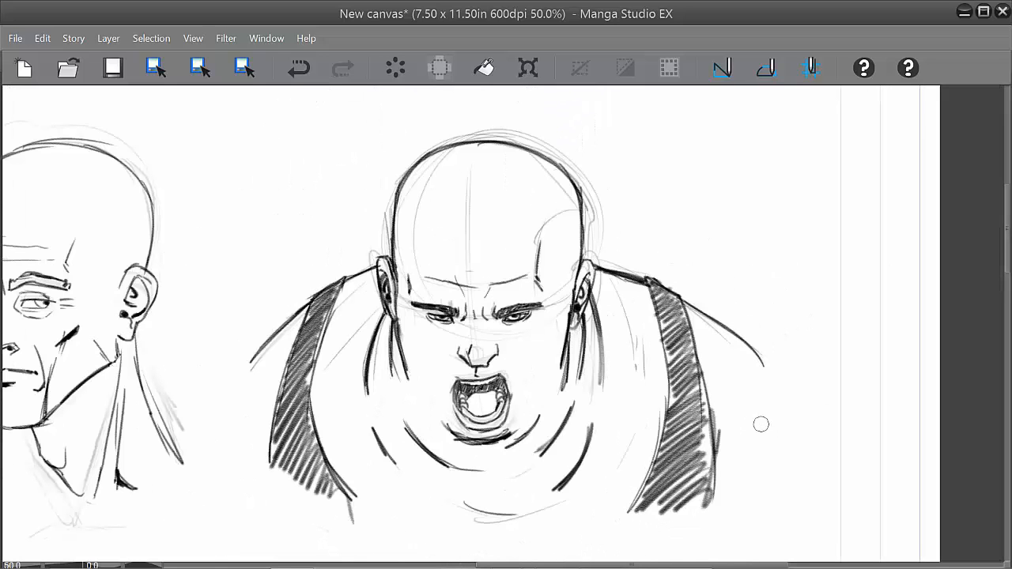
mouse_move(775, 402)
mouse_down()
mouse_move(694, 316)
mouse_move(714, 327)
mouse_up()
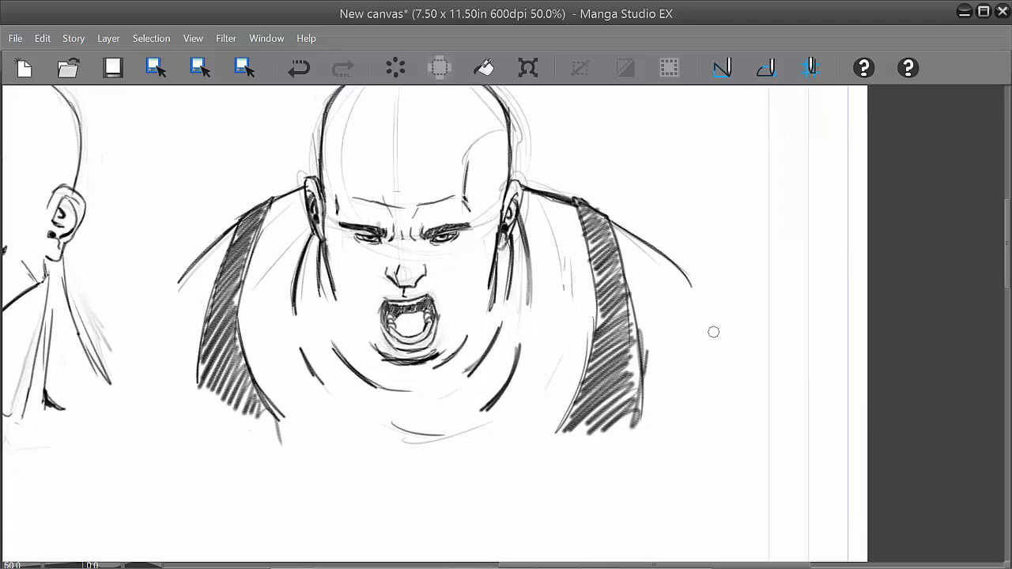
drag(683, 386, 701, 233)
scroll(701, 237, down, 1)
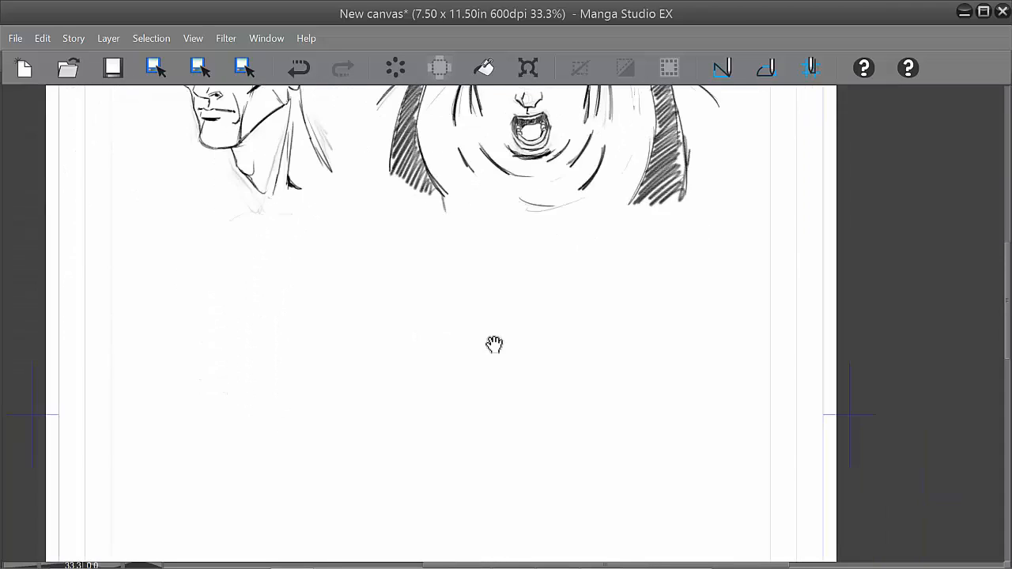
drag(493, 343, 485, 226)
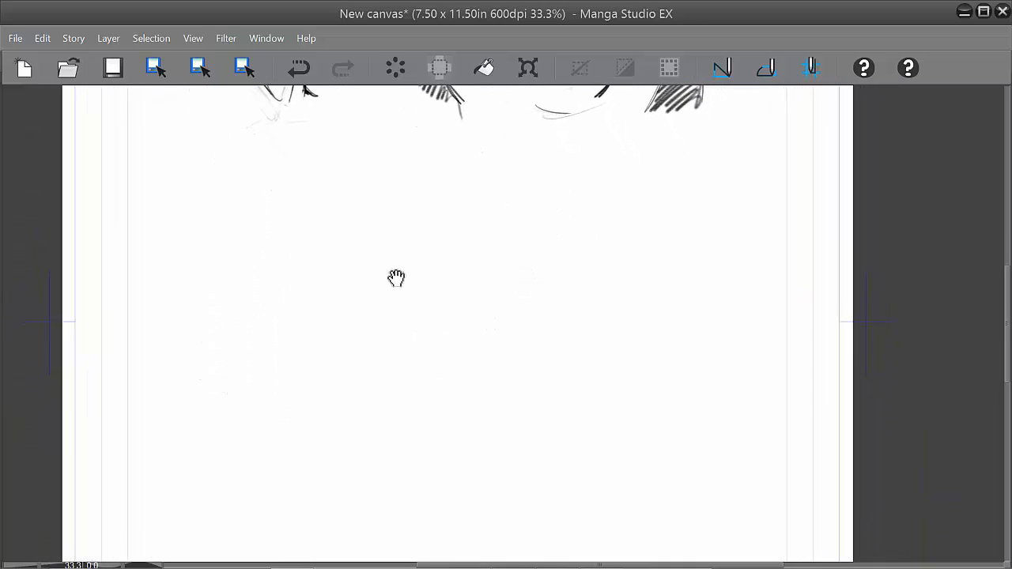
drag(395, 278, 396, 275)
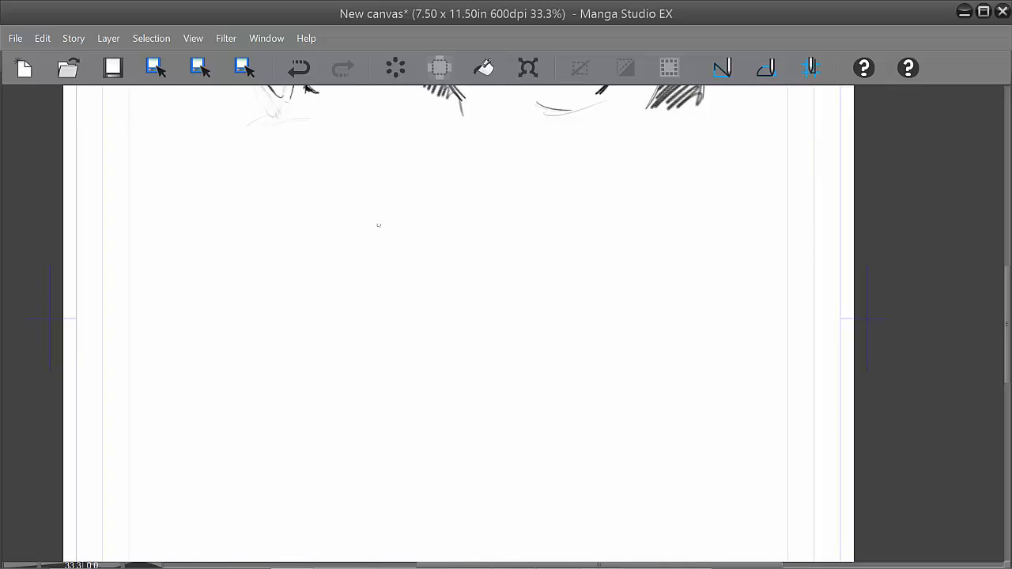
mouse_move(367, 212)
mouse_down()
mouse_move(317, 238)
mouse_move(397, 322)
mouse_move(379, 201)
mouse_move(323, 333)
mouse_move(495, 238)
mouse_move(340, 348)
mouse_up()
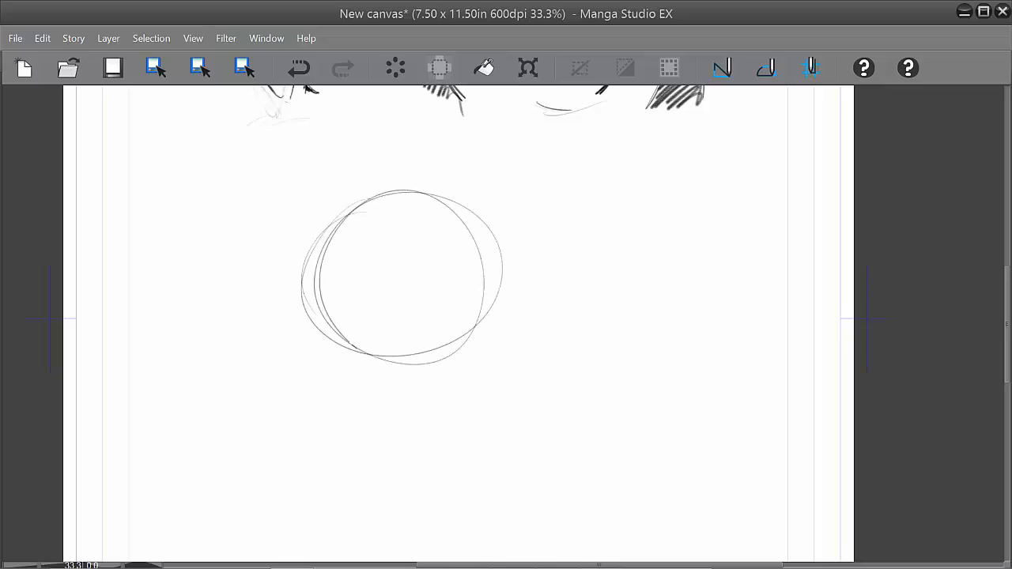
drag(569, 343, 533, 296)
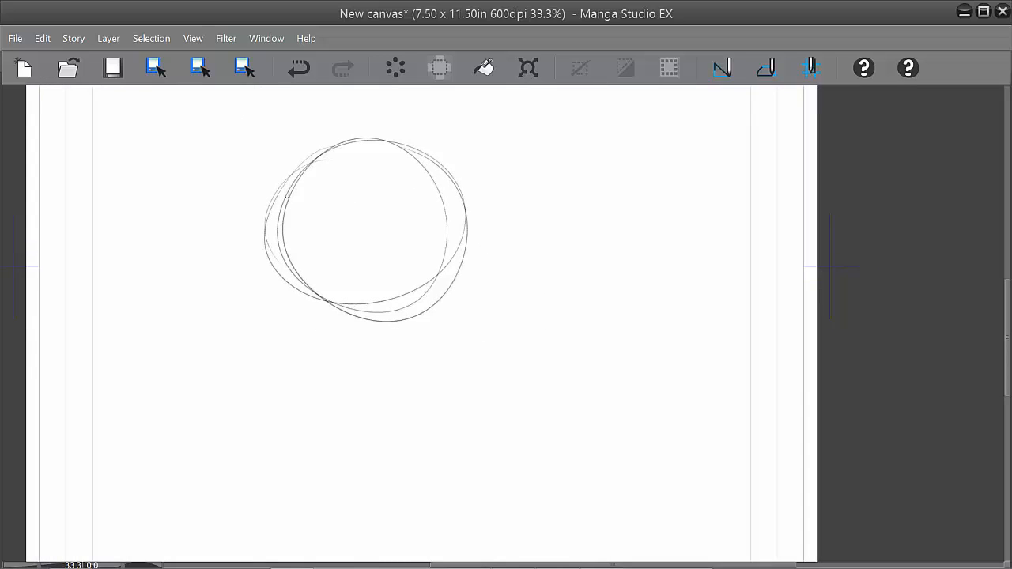
Step: Draw the new head's front face line, curved brow guides and vertical centre line across the cranium circle
drag(285, 196, 276, 364)
drag(322, 221, 383, 220)
mouse_move(261, 228)
mouse_down()
mouse_move(330, 210)
mouse_move(477, 266)
mouse_up()
drag(448, 238, 285, 239)
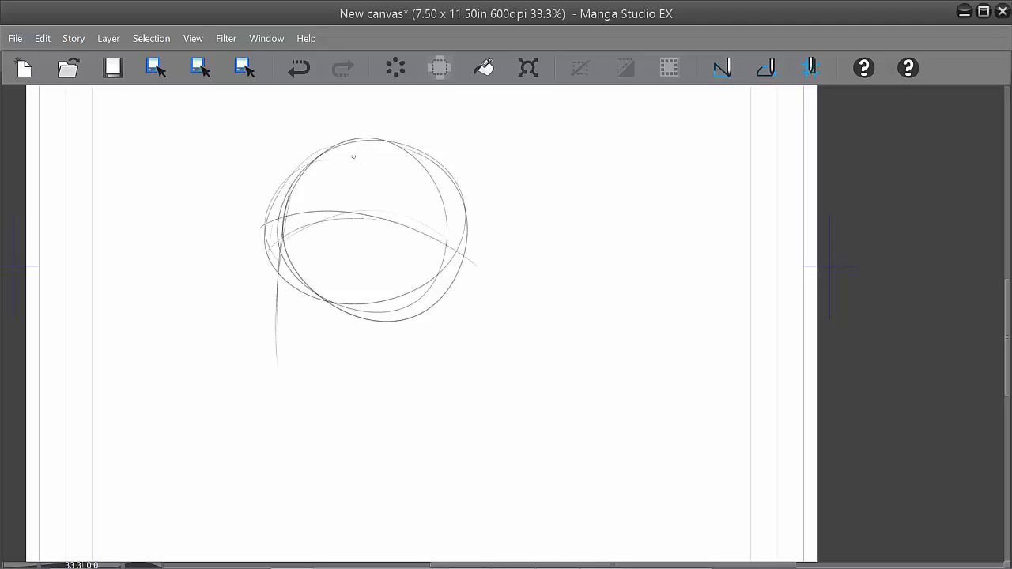
mouse_move(354, 148)
mouse_down()
mouse_move(326, 324)
mouse_move(319, 308)
mouse_up()
drag(324, 236, 322, 351)
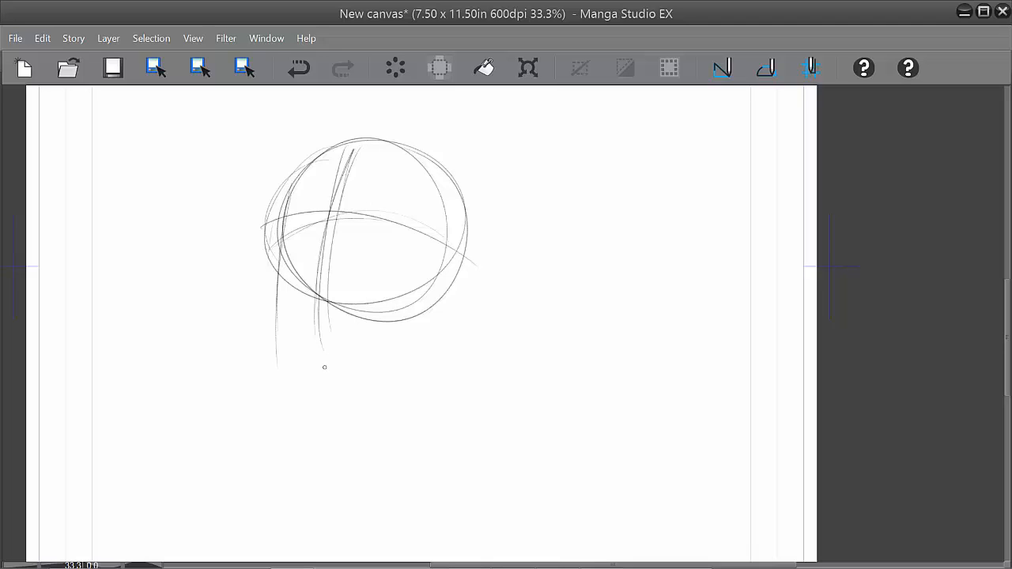
Step: Sketch the jaw's base line below the cranium, then the ear loop and rear jaw edge
mouse_move(280, 292)
mouse_down()
mouse_move(330, 353)
mouse_move(320, 348)
mouse_move(402, 345)
mouse_up()
drag(291, 344, 415, 338)
drag(355, 344, 366, 346)
mouse_move(445, 245)
mouse_down()
mouse_move(425, 310)
mouse_move(401, 343)
mouse_up()
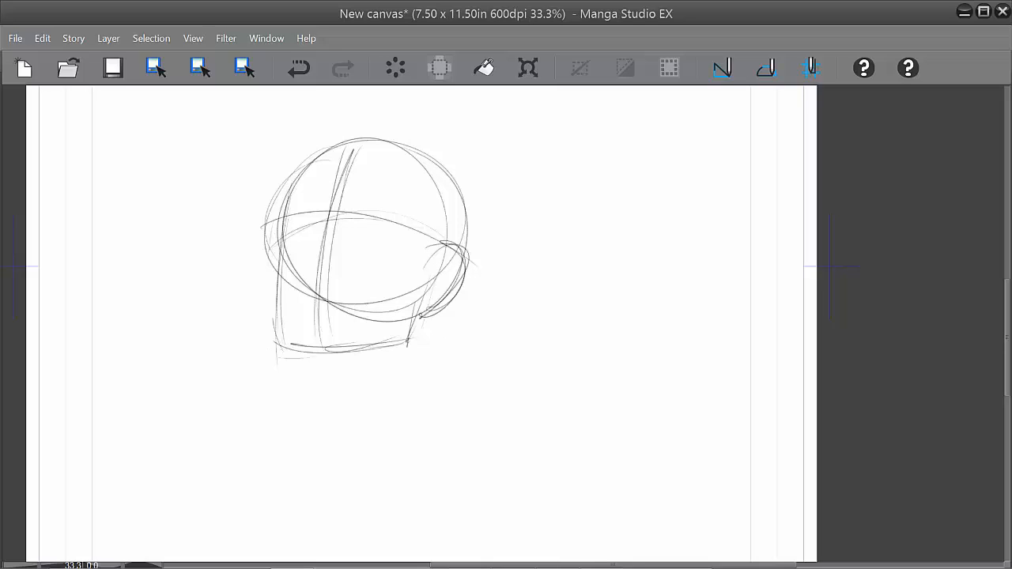
Step: Strengthen the front face contour and forehead curve, and add a short stroke inside the back of the skull
drag(284, 217, 274, 319)
drag(277, 260, 280, 330)
drag(286, 231, 366, 145)
drag(445, 178, 453, 194)
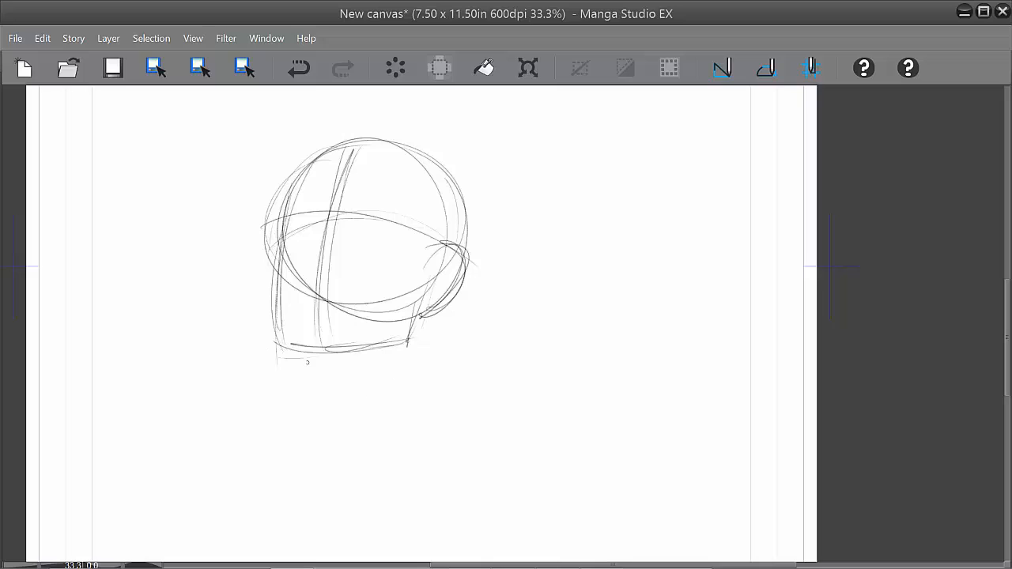
Step: Sketch the chin's slanted underside, a diagonal neck line from behind the jaw and the throat line
drag(338, 375, 287, 350)
drag(413, 346, 376, 370)
drag(423, 316, 363, 430)
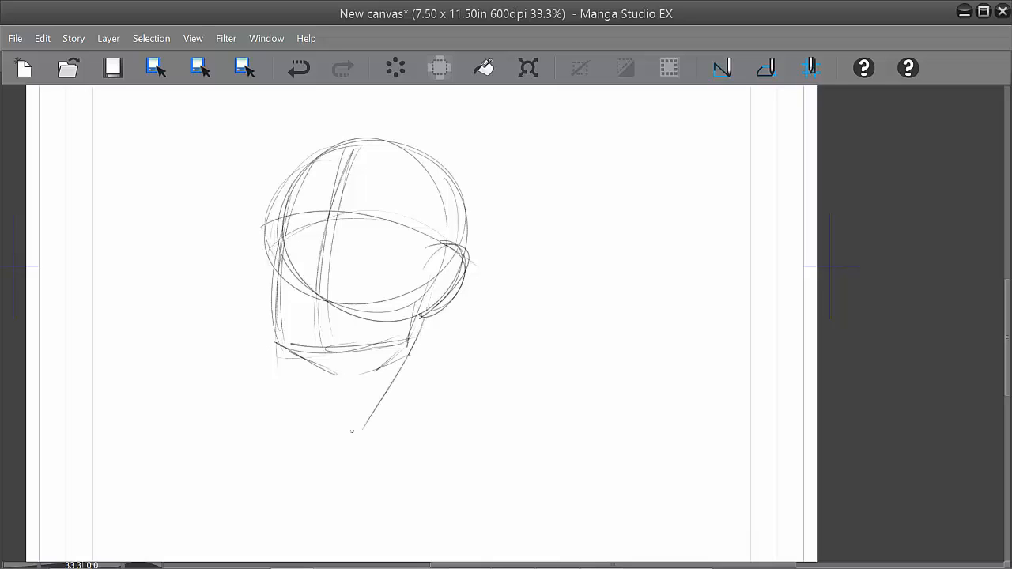
drag(324, 366, 352, 450)
drag(325, 399, 352, 449)
Step: Reinforce the jaw and chin lines, extend the throat downward, and draw the back of the neck below the ear
mouse_move(284, 341)
mouse_down()
mouse_move(339, 375)
mouse_move(310, 355)
mouse_move(338, 375)
mouse_move(390, 351)
mouse_up()
drag(315, 368, 329, 375)
drag(324, 374, 414, 340)
drag(449, 294, 483, 419)
drag(327, 403, 381, 466)
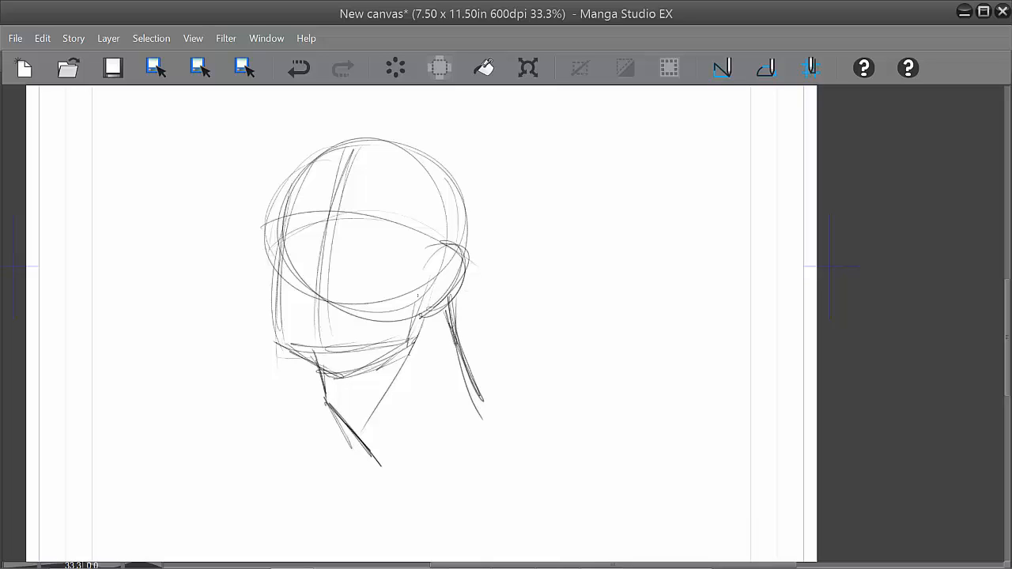
mouse_move(439, 289)
mouse_down()
mouse_move(491, 347)
mouse_move(468, 365)
mouse_up()
Step: Sketch the side plane of the head with a temple arc, brow corner and cheekbone line running down to the jaw
drag(507, 315, 468, 364)
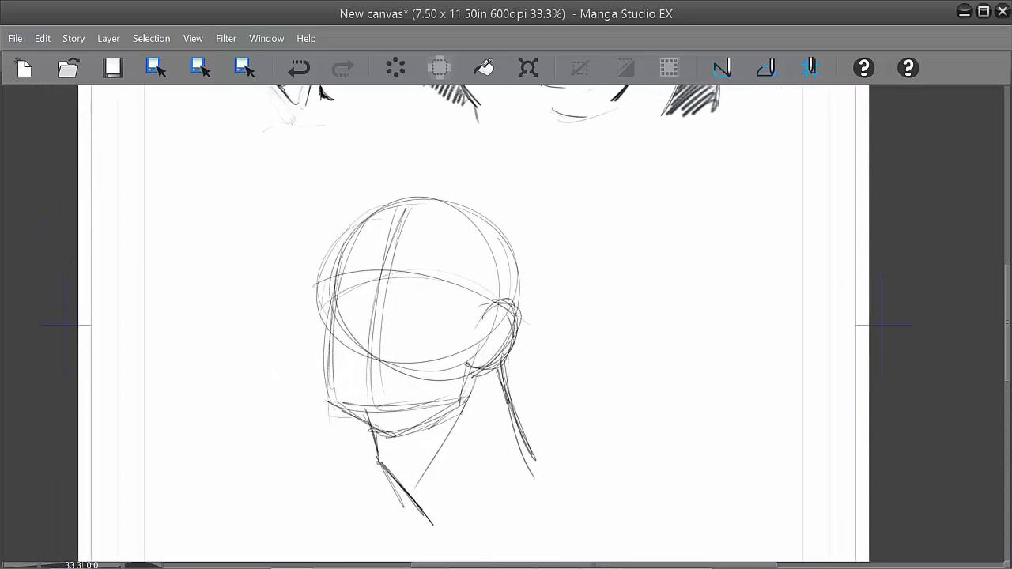
drag(463, 228, 513, 275)
mouse_move(327, 293)
mouse_down()
mouse_move(418, 278)
mouse_move(444, 318)
mouse_move(418, 368)
mouse_up()
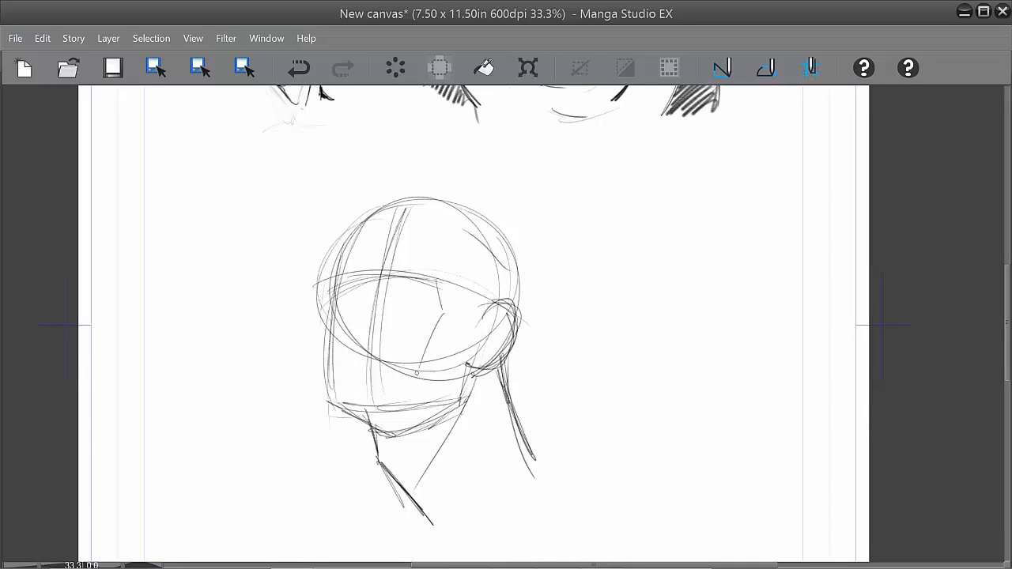
drag(405, 410, 440, 333)
mouse_move(445, 283)
mouse_down()
mouse_move(519, 268)
mouse_move(435, 282)
mouse_move(416, 404)
mouse_up()
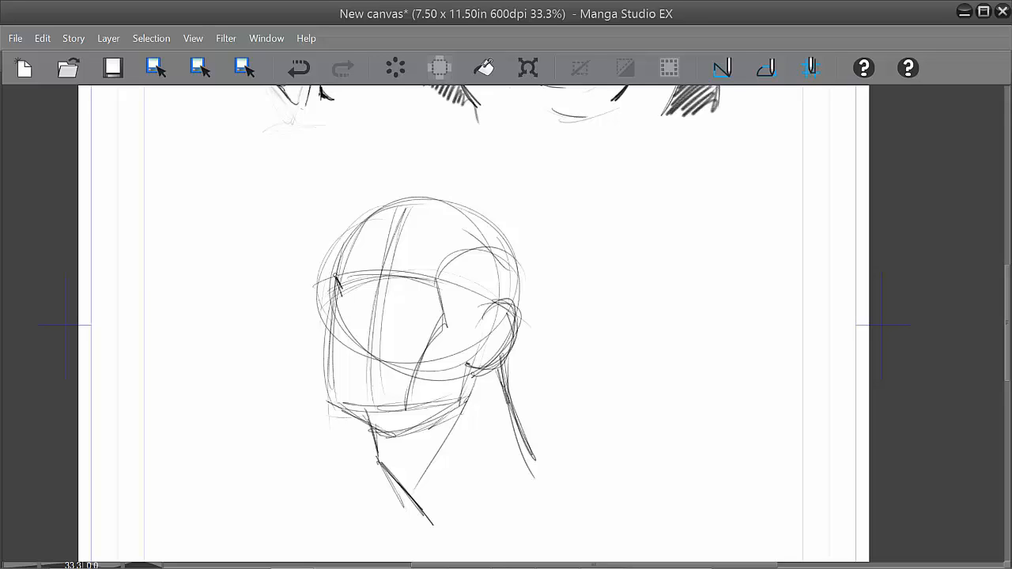
Step: Mark the far brow corner, darken the far forehead and cheek contour, and reinforce the brow line across the face
drag(336, 275, 356, 229)
mouse_move(333, 319)
mouse_down()
mouse_move(329, 413)
mouse_move(339, 306)
mouse_move(410, 269)
mouse_move(447, 276)
mouse_up()
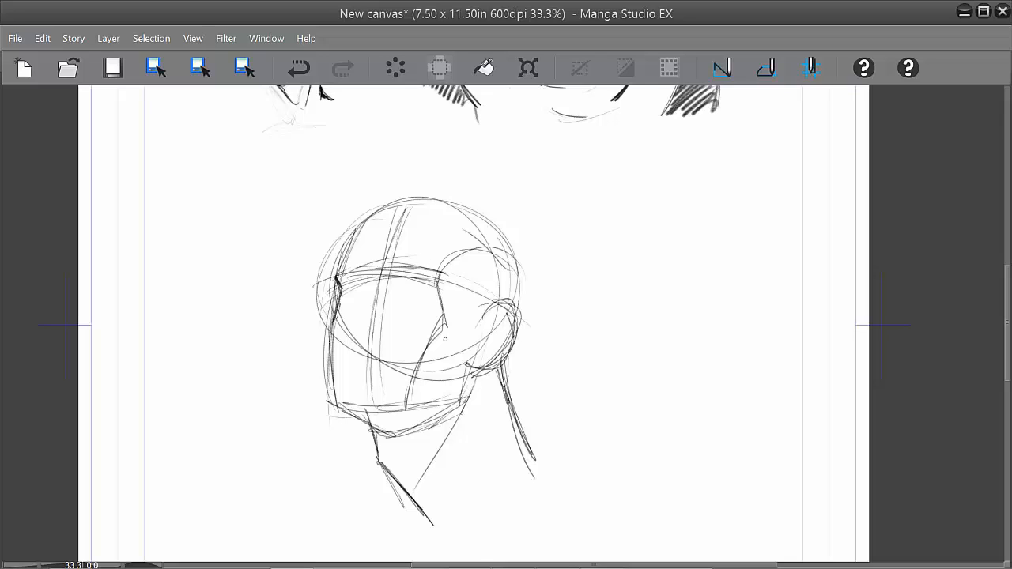
scroll(446, 339, up, 1)
scroll(448, 346, up, 1)
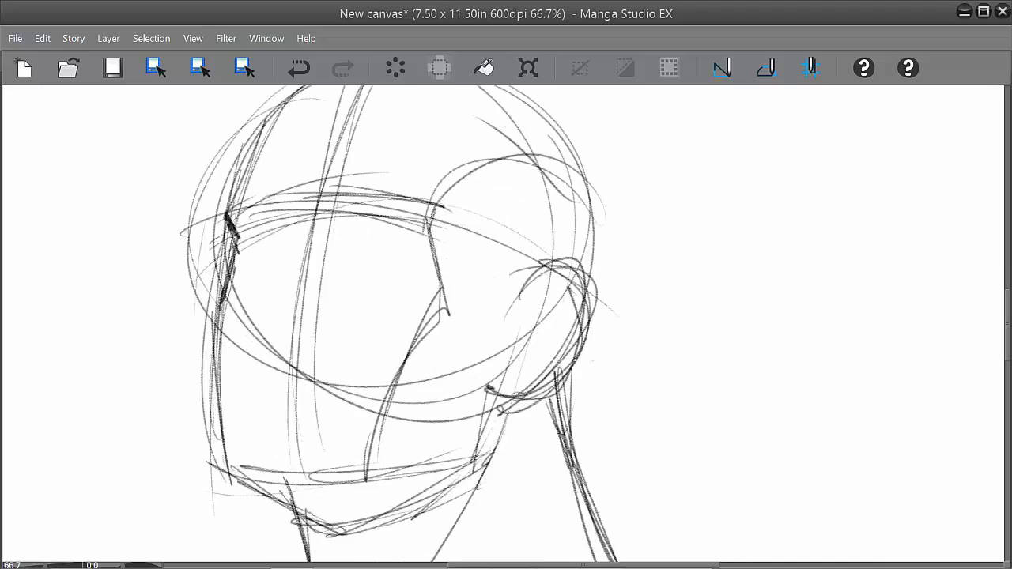
Step: Draw the nose below the brow line with its far wing, slanted underside, near nostril and a short philtrum stroke
drag(480, 336, 531, 414)
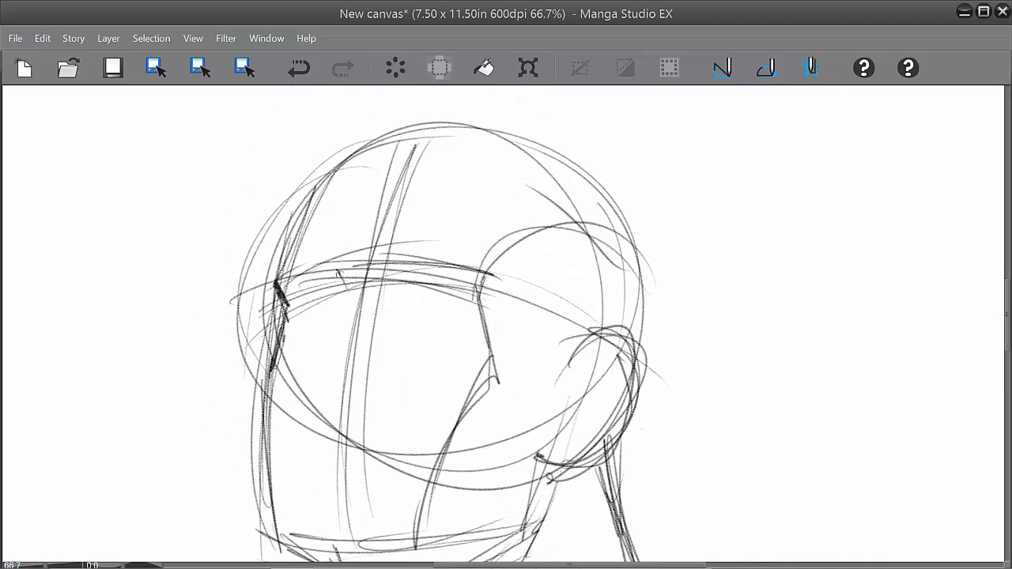
drag(322, 341, 356, 359)
drag(323, 342, 365, 361)
mouse_move(320, 326)
mouse_down()
mouse_move(324, 341)
mouse_move(356, 358)
mouse_move(392, 344)
mouse_move(366, 341)
mouse_move(405, 348)
mouse_up()
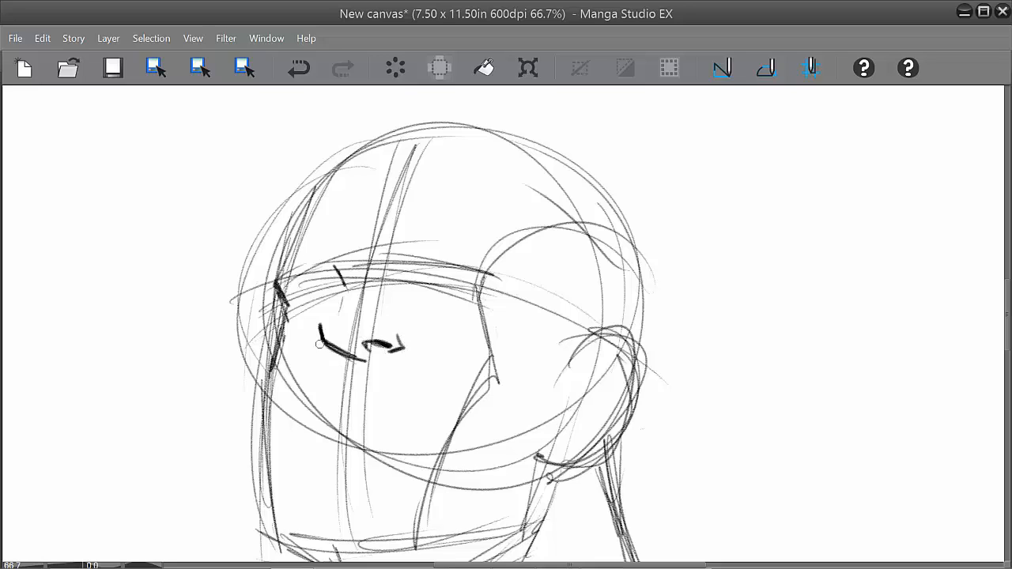
mouse_move(320, 331)
mouse_down()
mouse_move(332, 358)
mouse_move(349, 357)
mouse_move(364, 338)
mouse_move(403, 345)
mouse_move(351, 382)
mouse_up()
drag(442, 356, 461, 313)
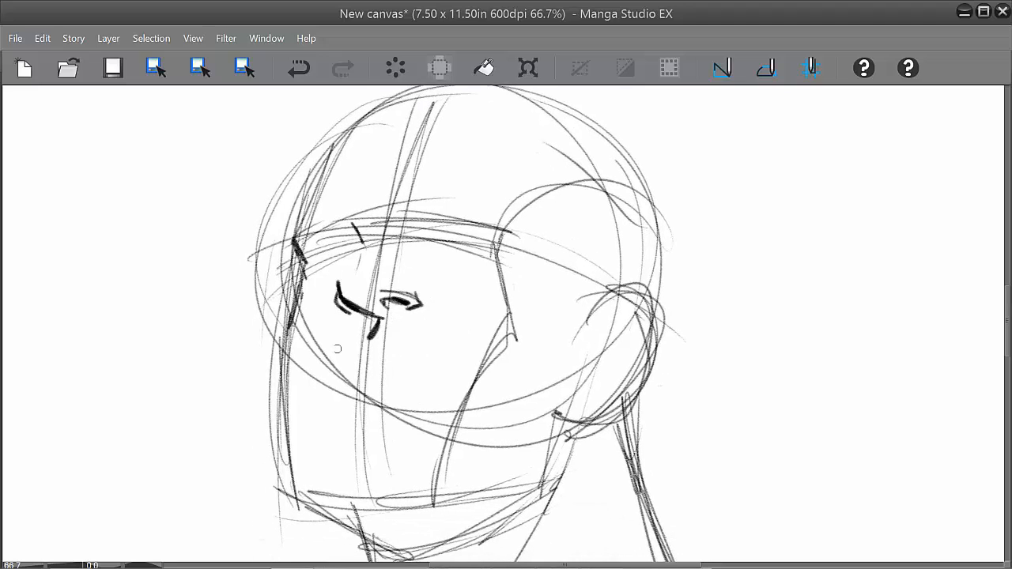
mouse_move(342, 339)
mouse_down()
mouse_move(324, 343)
mouse_move(335, 346)
mouse_move(353, 391)
mouse_move(322, 407)
mouse_move(301, 461)
mouse_up()
key(ctrl+z)
drag(323, 406, 299, 468)
drag(348, 384, 323, 406)
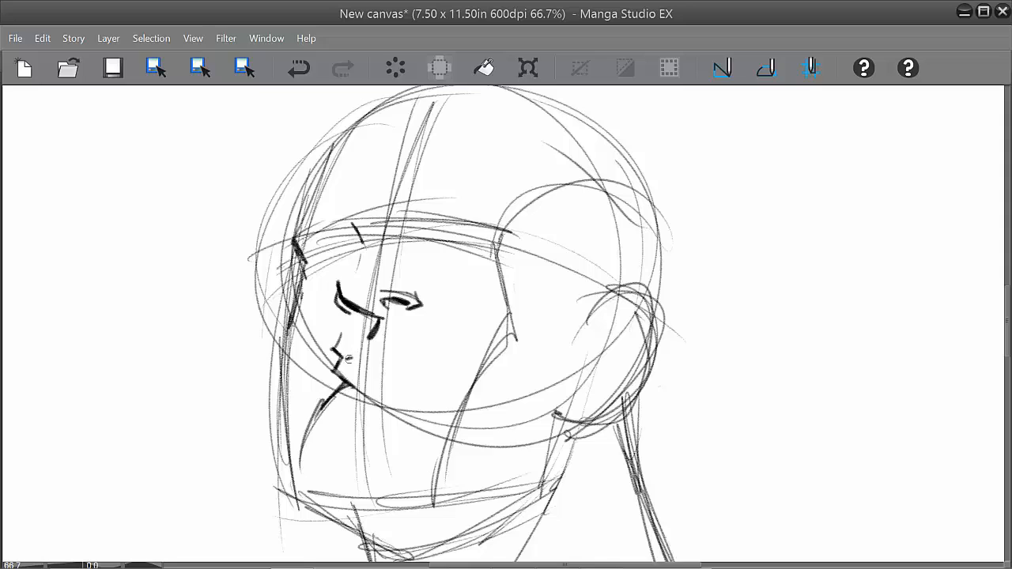
drag(348, 358, 438, 365)
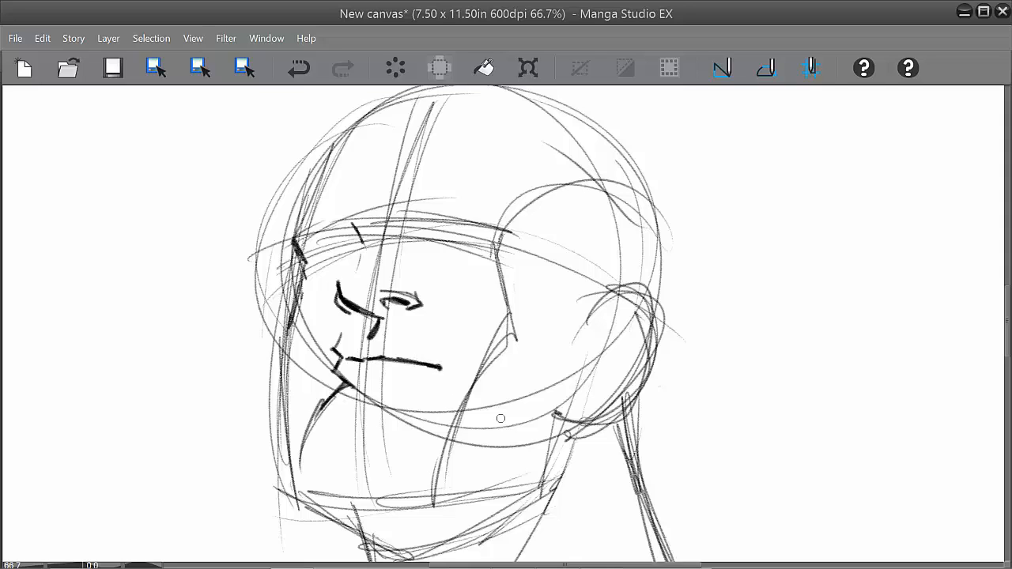
key(ctrl+z)
key(ctrl+z)
key(ctrl+z)
key(ctrl+z)
key(ctrl+z)
key(ctrl+z)
key(ctrl+z)
key(ctrl+z)
key(ctrl+z)
key(ctrl+z)
key(ctrl+z)
key(ctrl+z)
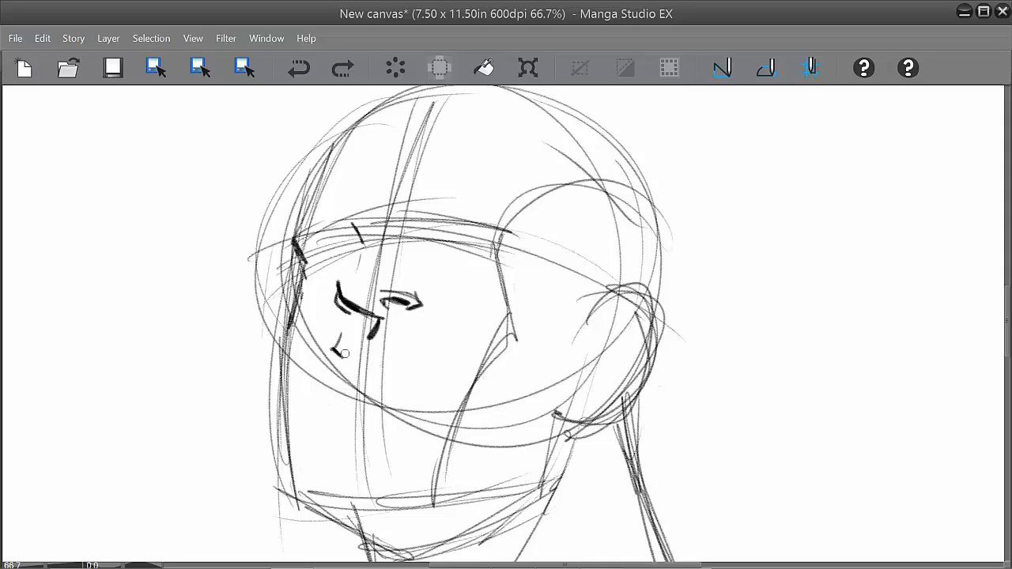
Step: Draw a narrow straight-edged mouth beside the centre line with the lip profile and a shadow beneath the lower lip
mouse_move(339, 362)
mouse_down()
mouse_move(335, 353)
mouse_move(348, 391)
mouse_move(338, 366)
mouse_move(432, 358)
mouse_up()
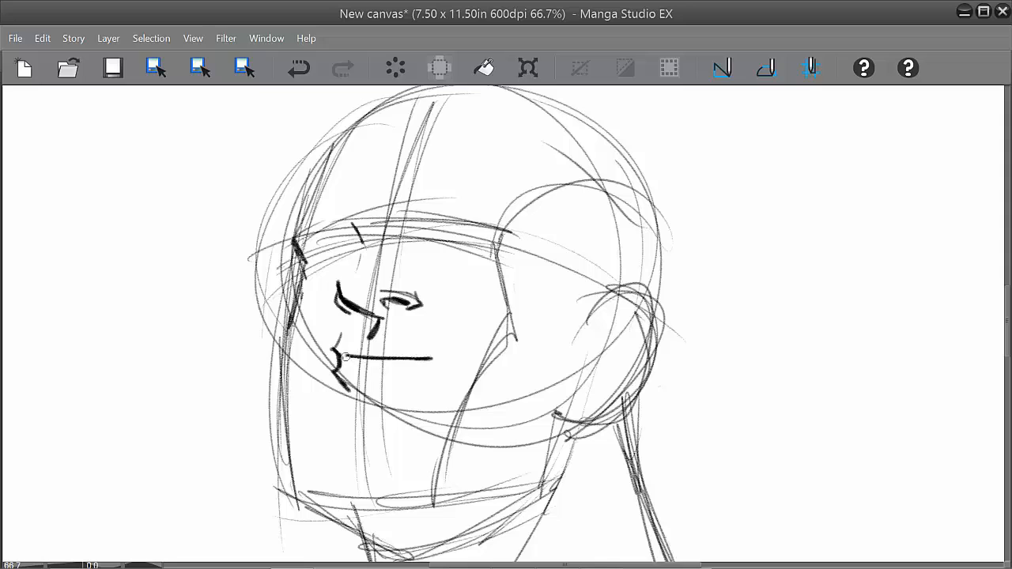
mouse_move(347, 368)
mouse_down()
mouse_move(412, 371)
mouse_move(434, 359)
mouse_move(351, 361)
mouse_up()
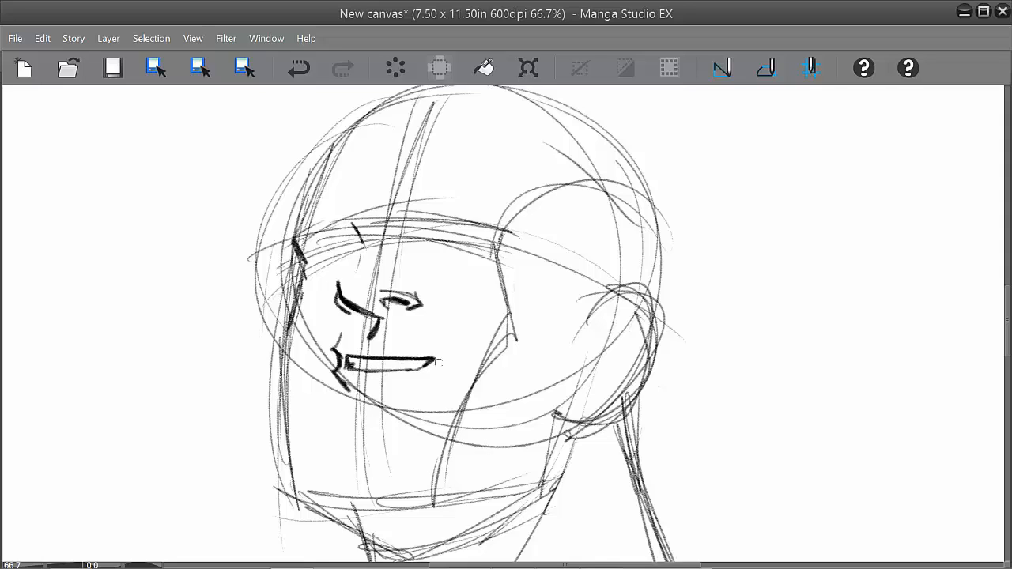
drag(348, 392, 319, 436)
mouse_move(334, 349)
mouse_down()
mouse_move(343, 332)
mouse_move(336, 343)
mouse_up()
mouse_move(357, 391)
mouse_down()
mouse_move(392, 389)
mouse_move(345, 389)
mouse_move(394, 392)
mouse_up()
drag(563, 366, 537, 328)
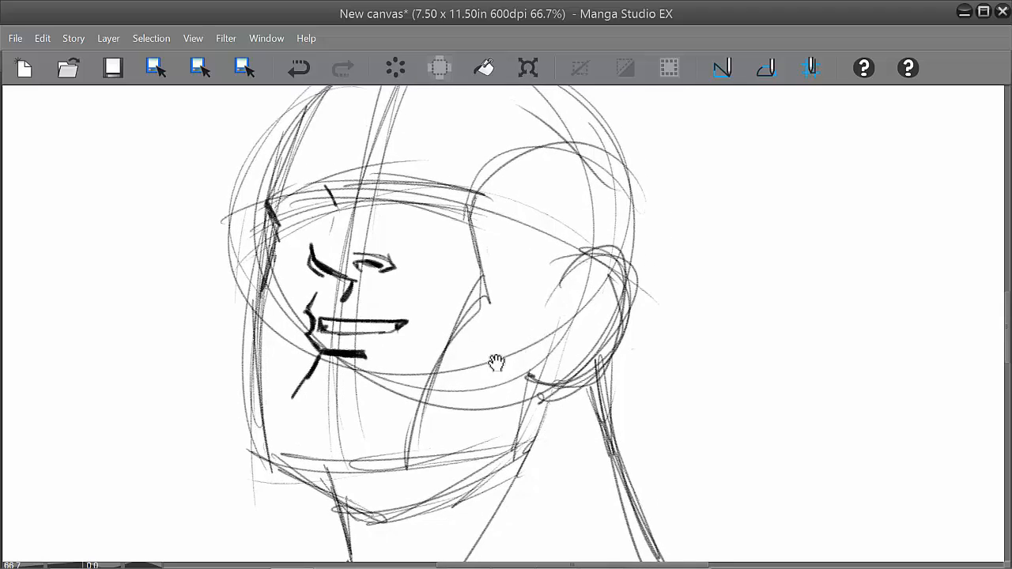
Step: Sketch a rounded chin mass resting on the jaw line and erase the mouth above it
mouse_move(313, 364)
mouse_down()
mouse_move(340, 478)
mouse_move(422, 422)
mouse_move(348, 462)
mouse_up()
drag(320, 455, 414, 453)
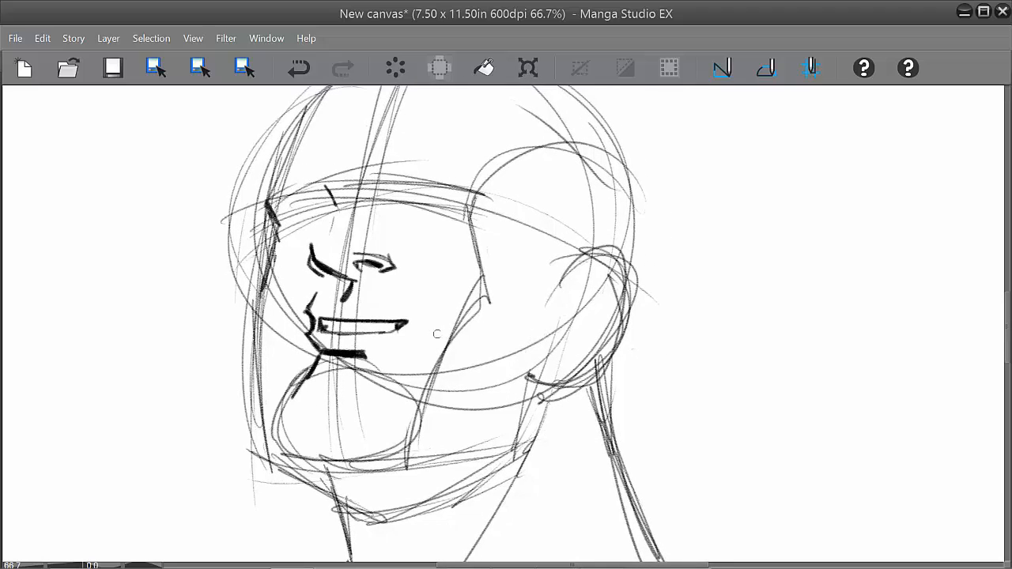
key(e)
mouse_move(433, 332)
mouse_down()
mouse_move(348, 324)
mouse_move(301, 289)
mouse_move(334, 339)
mouse_move(320, 362)
mouse_up()
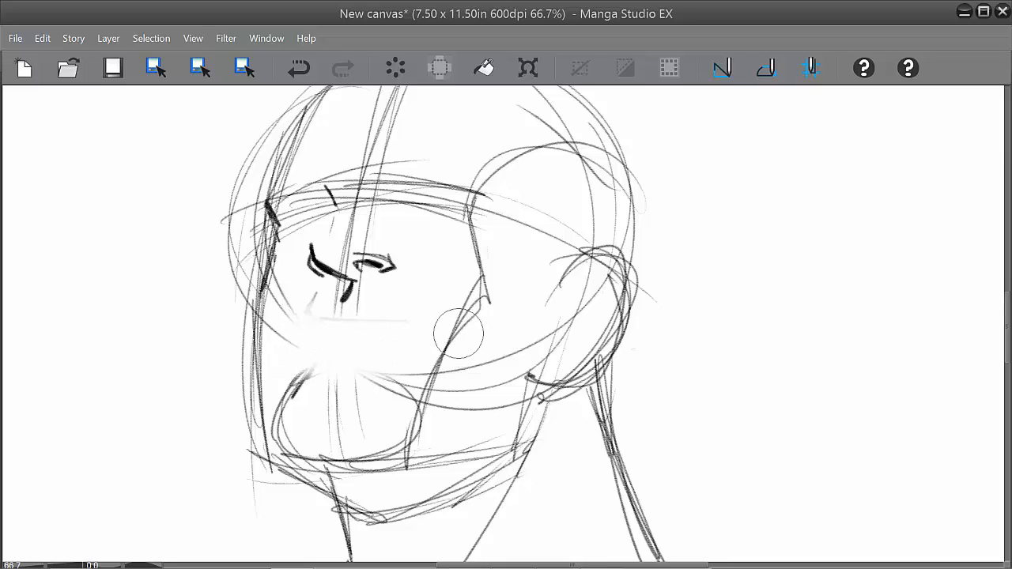
Step: Redraw the mouth as a wider toothy smirk with dark corners and a short shadow under the lower lip
key(p)
drag(311, 323, 411, 323)
key(ctrl+z)
mouse_move(316, 319)
mouse_down()
mouse_move(406, 317)
mouse_move(302, 317)
mouse_move(418, 316)
mouse_move(293, 317)
mouse_move(301, 338)
mouse_move(384, 345)
mouse_move(413, 318)
mouse_move(382, 336)
mouse_move(400, 323)
mouse_up()
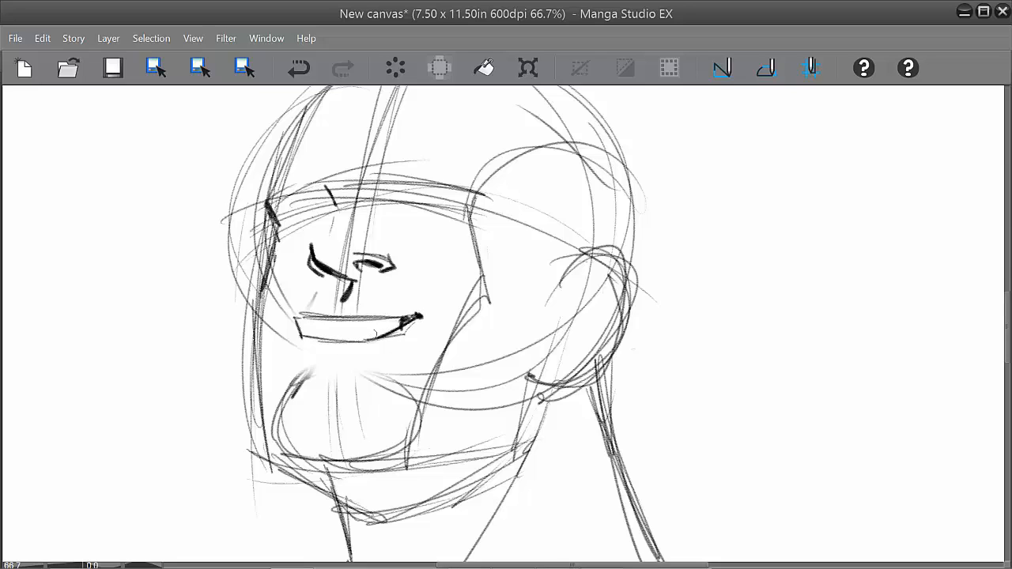
drag(298, 316, 303, 337)
drag(401, 324, 299, 315)
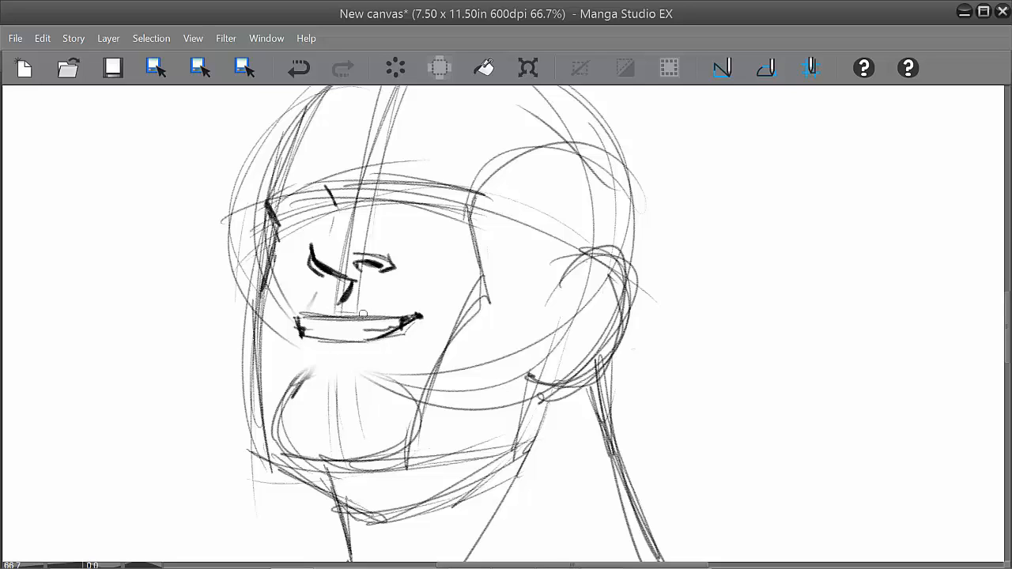
mouse_move(313, 346)
mouse_down()
mouse_move(370, 353)
mouse_move(345, 353)
mouse_move(356, 353)
mouse_up()
key(ctrl+z)
Step: Draw the far eye with its pupil and a thick angled eyebrow above it on the brow line
drag(614, 368, 630, 437)
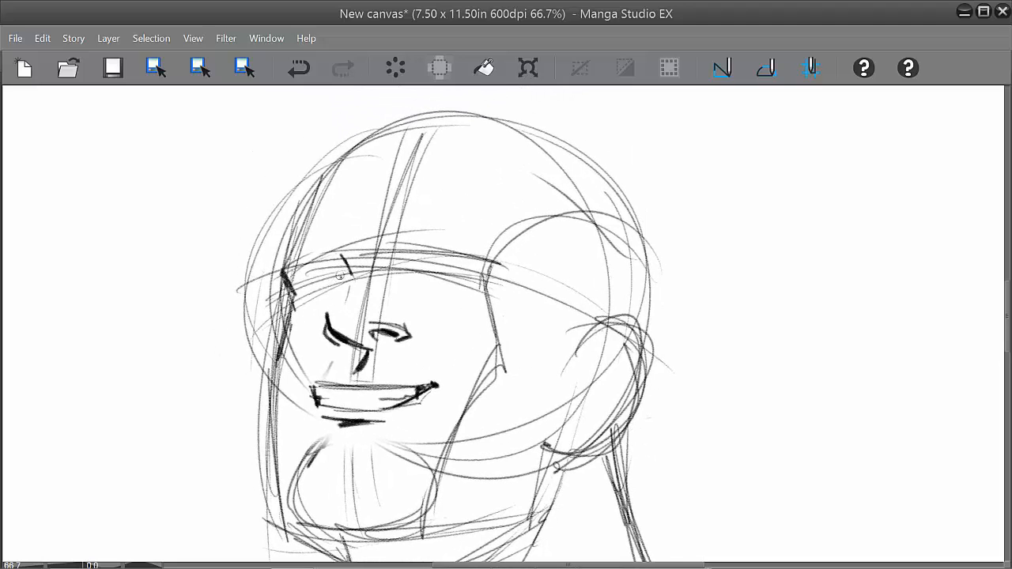
mouse_move(346, 271)
mouse_down()
mouse_move(304, 274)
mouse_move(305, 285)
mouse_move(348, 282)
mouse_move(345, 273)
mouse_move(320, 281)
mouse_move(337, 280)
mouse_up()
mouse_move(305, 275)
mouse_down()
mouse_move(345, 268)
mouse_move(307, 259)
mouse_move(281, 271)
mouse_up()
drag(281, 271, 341, 257)
mouse_move(335, 264)
mouse_down()
mouse_move(352, 270)
mouse_move(283, 268)
mouse_move(328, 254)
mouse_up()
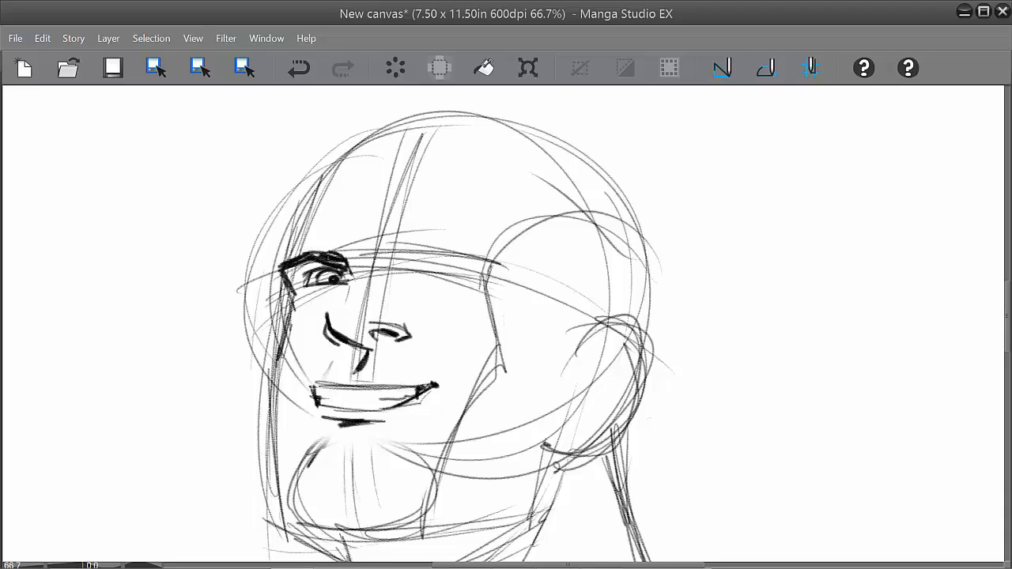
Step: Draw the near eye and its heavy arched eyebrow, and add vertical frown creases between the brows
mouse_move(420, 274)
mouse_down()
mouse_move(413, 282)
mouse_move(471, 291)
mouse_up()
mouse_move(421, 276)
mouse_down()
mouse_move(464, 278)
mouse_move(429, 284)
mouse_up()
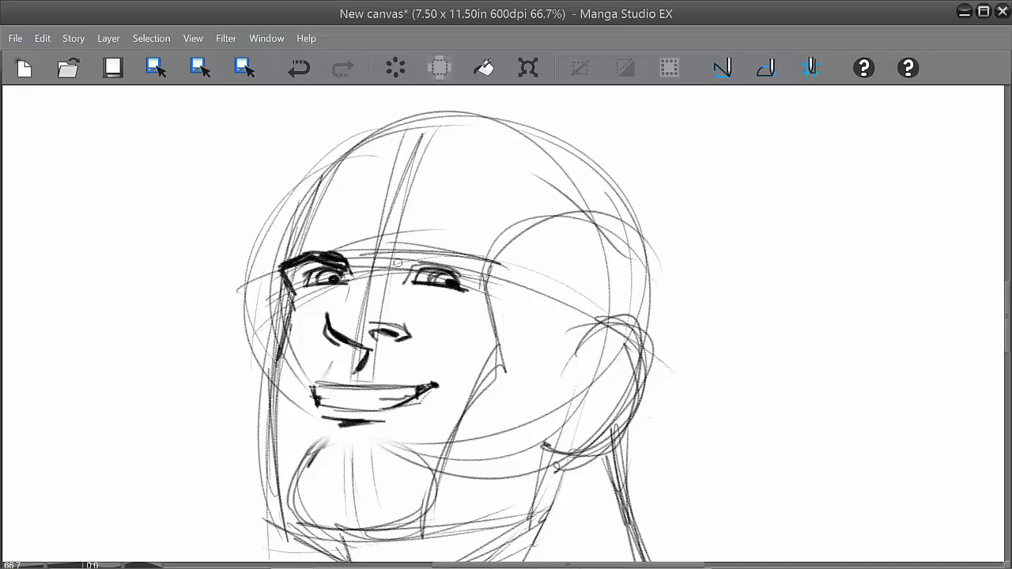
mouse_move(405, 271)
mouse_down()
mouse_move(460, 255)
mouse_move(495, 265)
mouse_move(443, 253)
mouse_move(454, 250)
mouse_move(489, 263)
mouse_up()
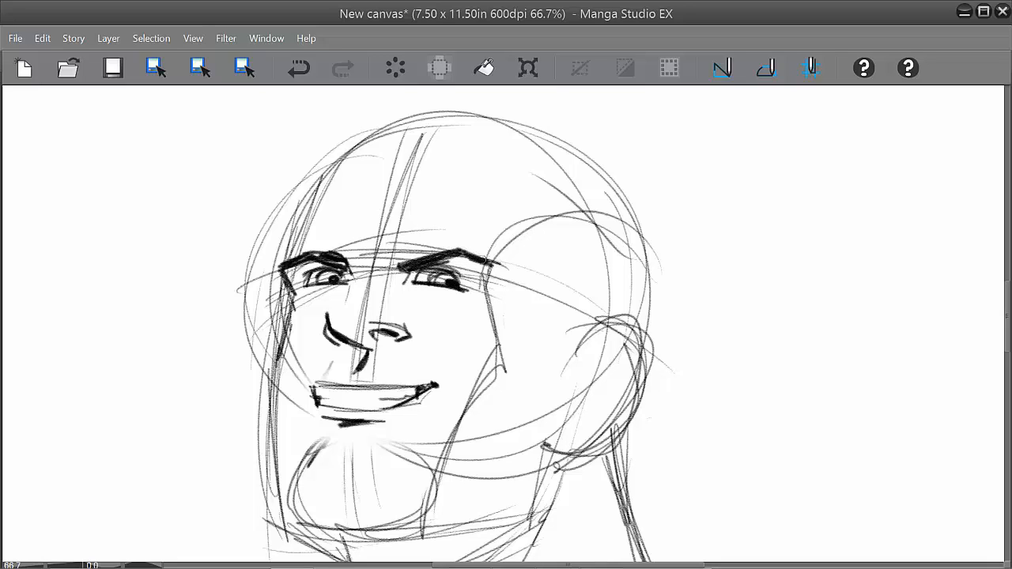
mouse_move(385, 255)
mouse_down()
mouse_move(393, 273)
mouse_move(367, 277)
mouse_up()
drag(373, 248, 373, 276)
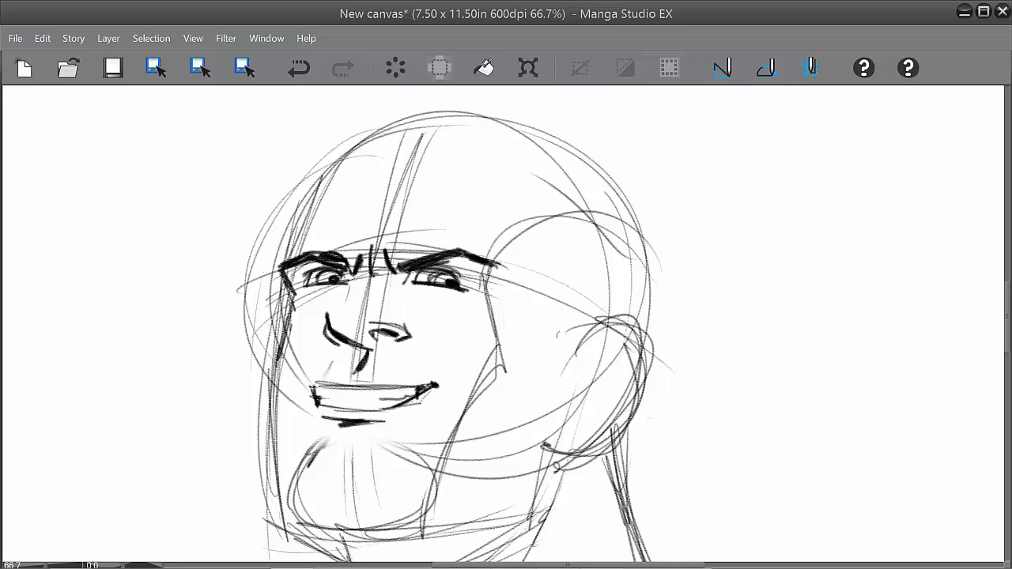
Step: Darken the skull outline from the far brow over the crown to the ear and add wrinkles across the forehead
mouse_move(559, 335)
mouse_down()
mouse_move(546, 299)
mouse_move(535, 324)
mouse_up()
drag(260, 255, 305, 176)
mouse_move(254, 250)
mouse_down()
mouse_move(359, 121)
mouse_move(449, 111)
mouse_up()
mouse_move(357, 125)
mouse_down()
mouse_move(495, 144)
mouse_move(461, 122)
mouse_move(588, 180)
mouse_up()
mouse_move(438, 119)
mouse_down()
mouse_move(584, 177)
mouse_move(631, 224)
mouse_up()
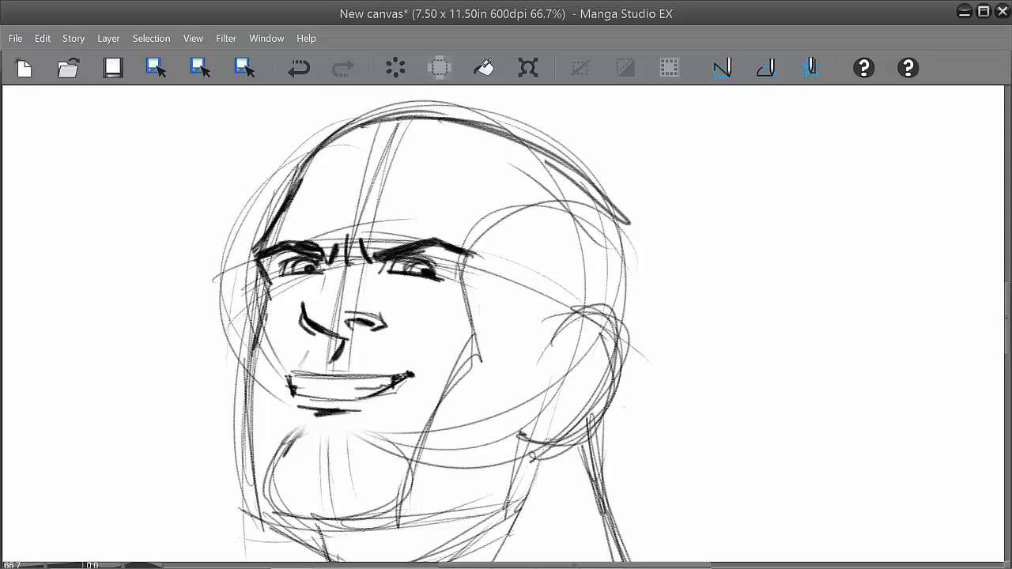
drag(327, 139, 546, 163)
mouse_move(326, 142)
mouse_down()
mouse_move(550, 164)
mouse_move(615, 226)
mouse_move(614, 313)
mouse_up()
drag(619, 276, 611, 310)
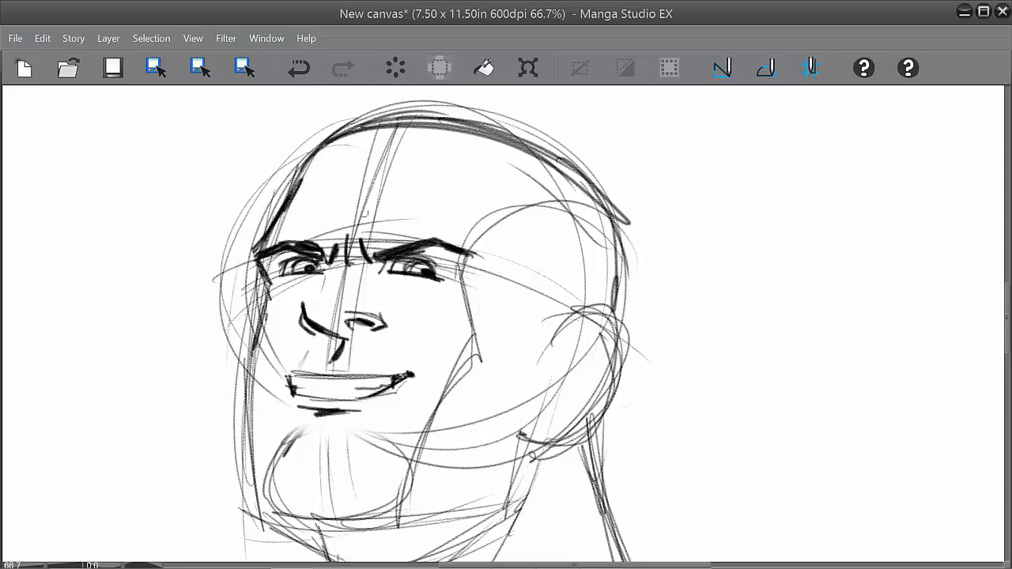
mouse_move(299, 214)
mouse_down()
mouse_move(369, 224)
mouse_move(423, 214)
mouse_up()
drag(343, 204, 398, 198)
Step: Define the ear with a bold outer rim, inner folds and a dark ear opening
drag(639, 344, 630, 311)
mouse_move(543, 314)
mouse_down()
mouse_move(571, 282)
mouse_move(607, 305)
mouse_move(580, 277)
mouse_move(608, 354)
mouse_move(528, 401)
mouse_move(587, 399)
mouse_move(607, 340)
mouse_move(571, 282)
mouse_move(543, 305)
mouse_up()
mouse_move(594, 331)
mouse_down()
mouse_move(548, 331)
mouse_move(582, 300)
mouse_up()
drag(537, 356, 553, 388)
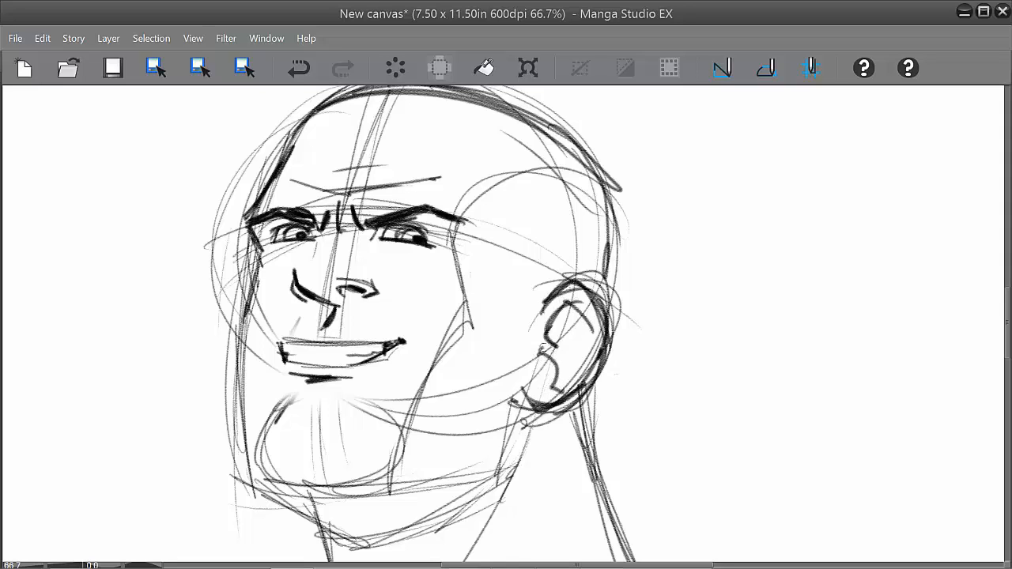
mouse_move(548, 349)
mouse_down()
mouse_move(571, 318)
mouse_move(586, 356)
mouse_move(578, 373)
mouse_move(595, 340)
mouse_up()
mouse_move(593, 296)
mouse_down()
mouse_move(607, 314)
mouse_move(524, 402)
mouse_move(607, 303)
mouse_up()
Step: Thicken the back of the skull down to the ear and accent the front of the temple arc
drag(613, 207, 598, 307)
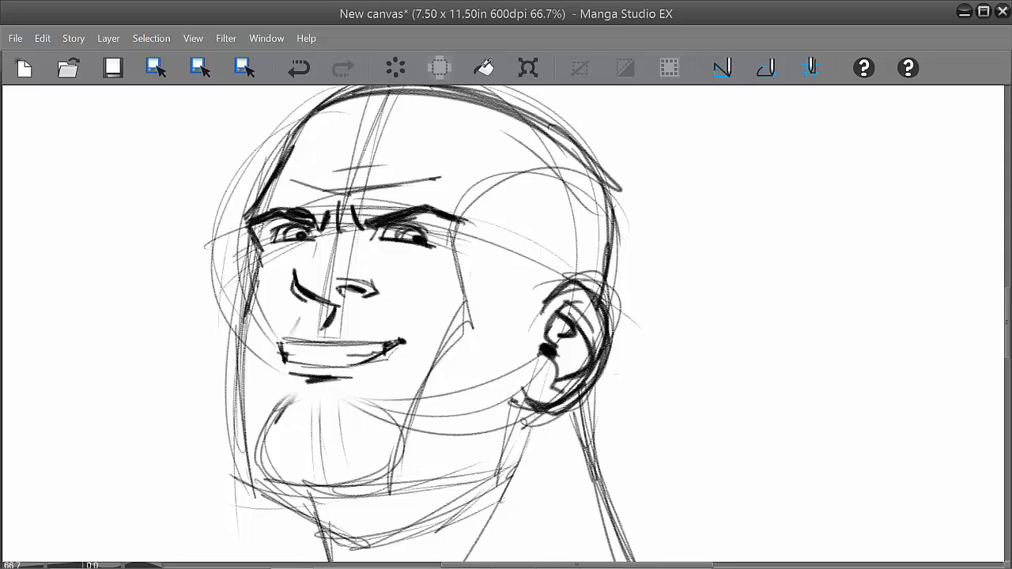
mouse_move(615, 252)
mouse_down()
mouse_move(593, 163)
mouse_move(544, 128)
mouse_up()
mouse_move(545, 128)
mouse_down()
mouse_move(606, 242)
mouse_move(602, 258)
mouse_up()
drag(615, 187, 612, 269)
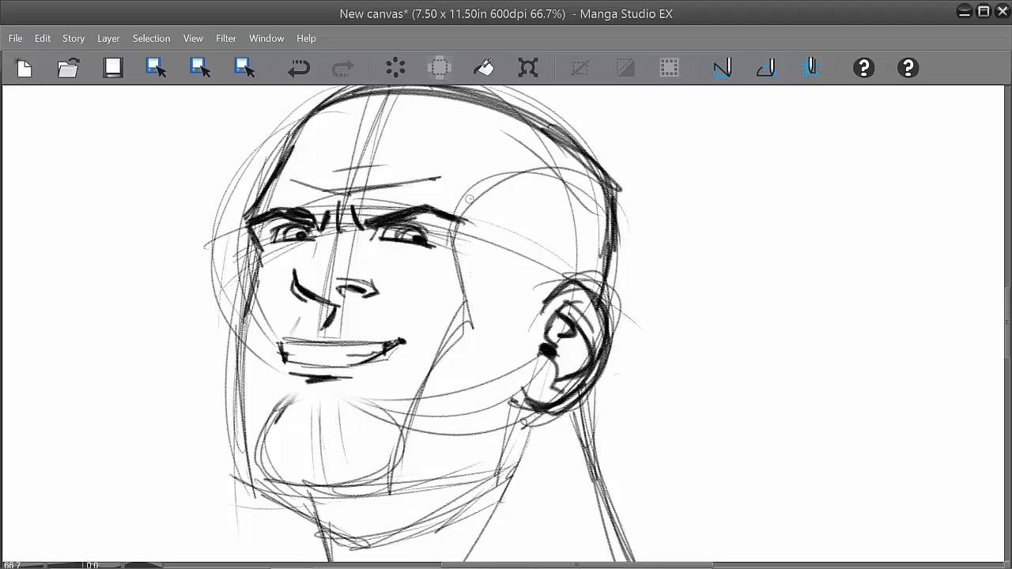
mouse_move(475, 200)
mouse_down()
mouse_move(509, 172)
mouse_move(487, 187)
mouse_up()
Step: Reinforce the upper and lower edges of the smirking mouth
mouse_move(547, 322)
mouse_down()
mouse_move(571, 308)
mouse_move(561, 284)
mouse_up()
drag(294, 308, 386, 311)
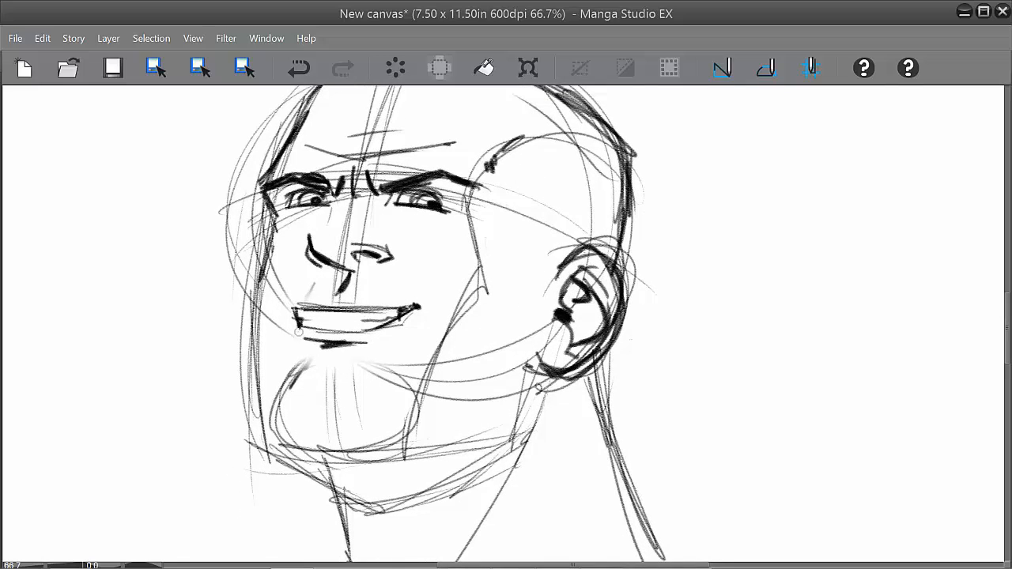
drag(299, 332, 388, 334)
Step: Strengthen the chin's curved underside towards the near jaw and draw a dark throat line beneath it
key(ctrl+minus)
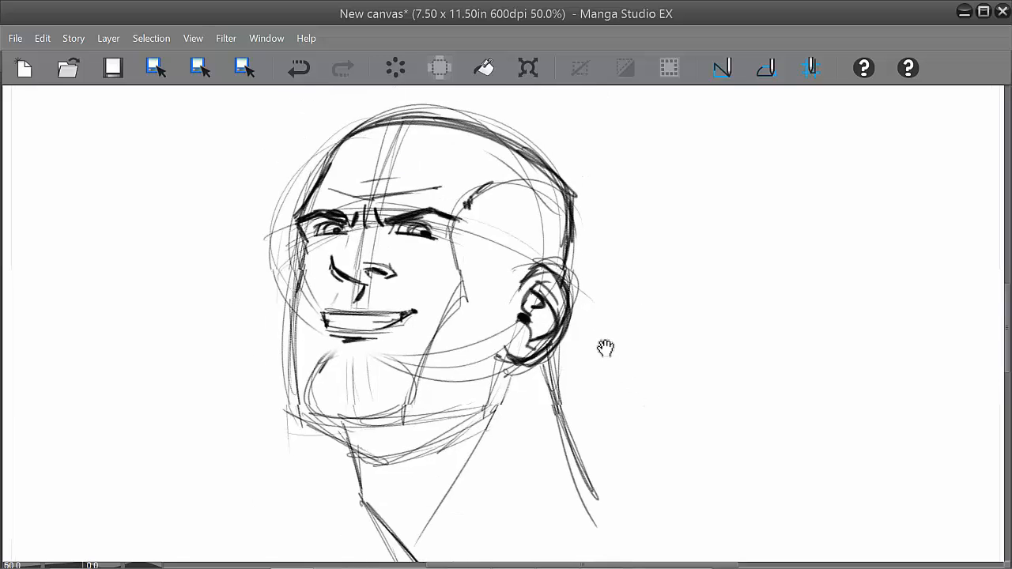
mouse_move(606, 345)
mouse_down()
mouse_move(569, 296)
mouse_move(587, 333)
mouse_move(609, 346)
mouse_up()
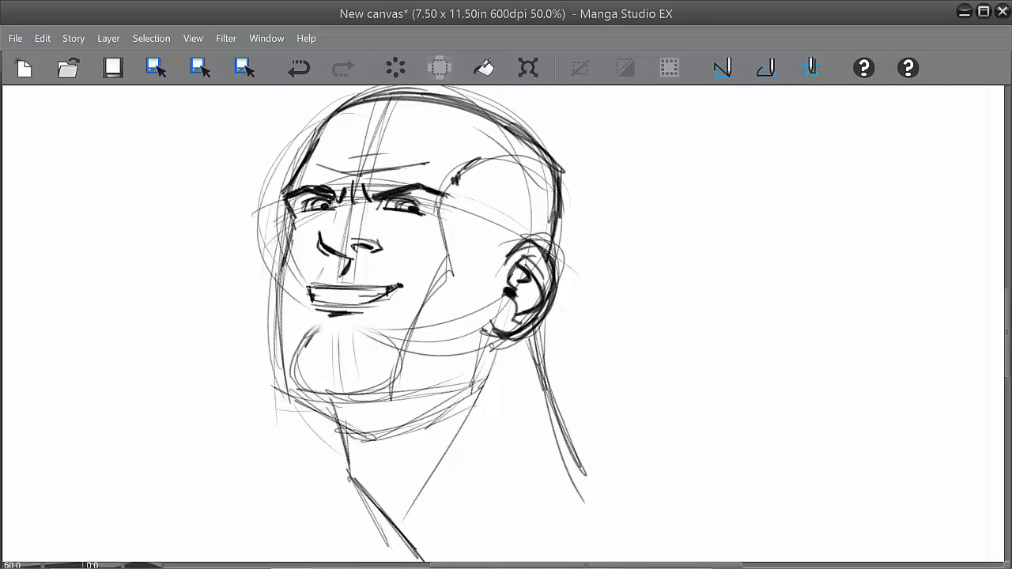
drag(596, 407, 593, 398)
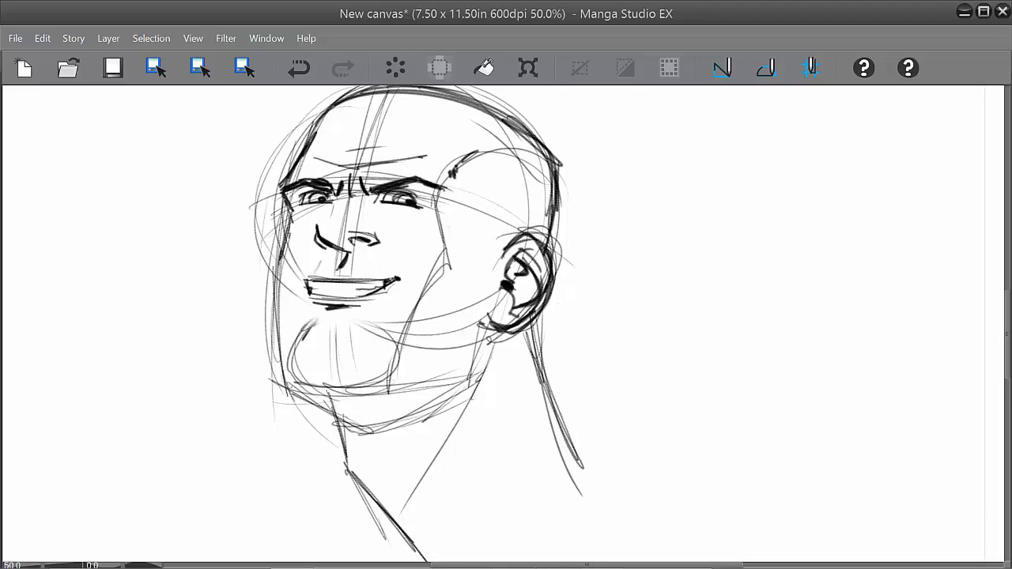
drag(279, 377, 328, 420)
drag(286, 387, 338, 424)
mouse_move(291, 393)
mouse_down()
mouse_move(314, 411)
mouse_move(380, 423)
mouse_move(481, 374)
mouse_up()
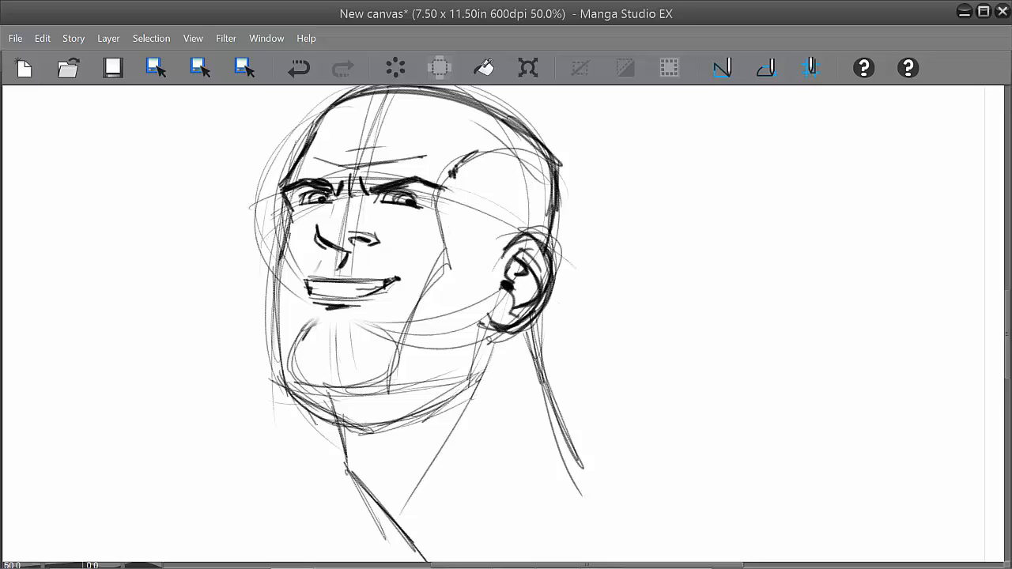
drag(310, 413, 360, 460)
drag(313, 417, 360, 459)
Step: Darken the far face contour from the cheekbone down to the chin and thicken the chin's lower edge
drag(295, 392, 284, 309)
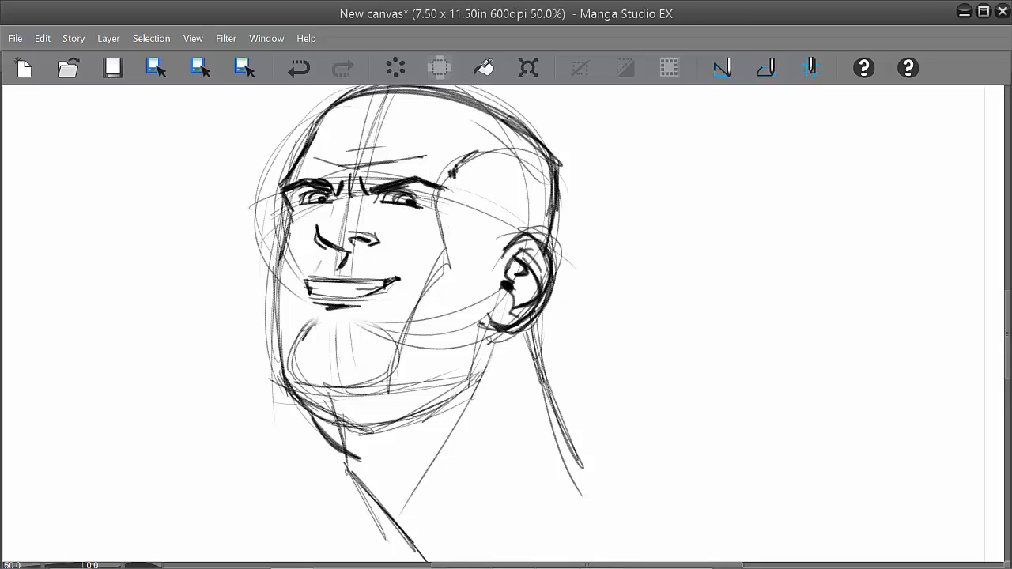
drag(278, 258, 282, 351)
mouse_move(274, 290)
mouse_down()
mouse_move(295, 392)
mouse_move(293, 213)
mouse_up()
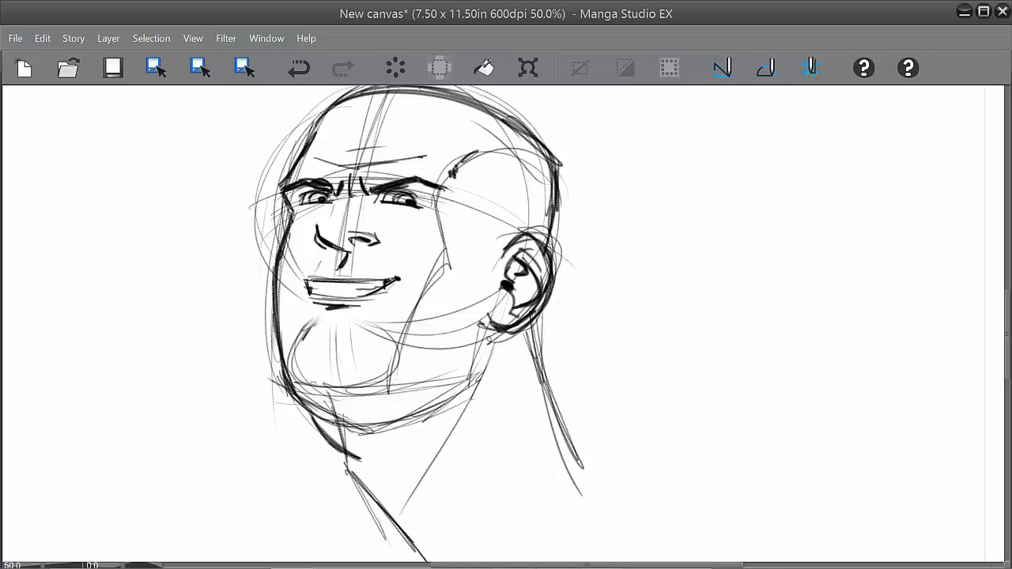
mouse_move(289, 378)
mouse_down()
mouse_move(320, 413)
mouse_move(367, 428)
mouse_up()
mouse_move(300, 396)
mouse_down()
mouse_move(372, 429)
mouse_move(398, 427)
mouse_up()
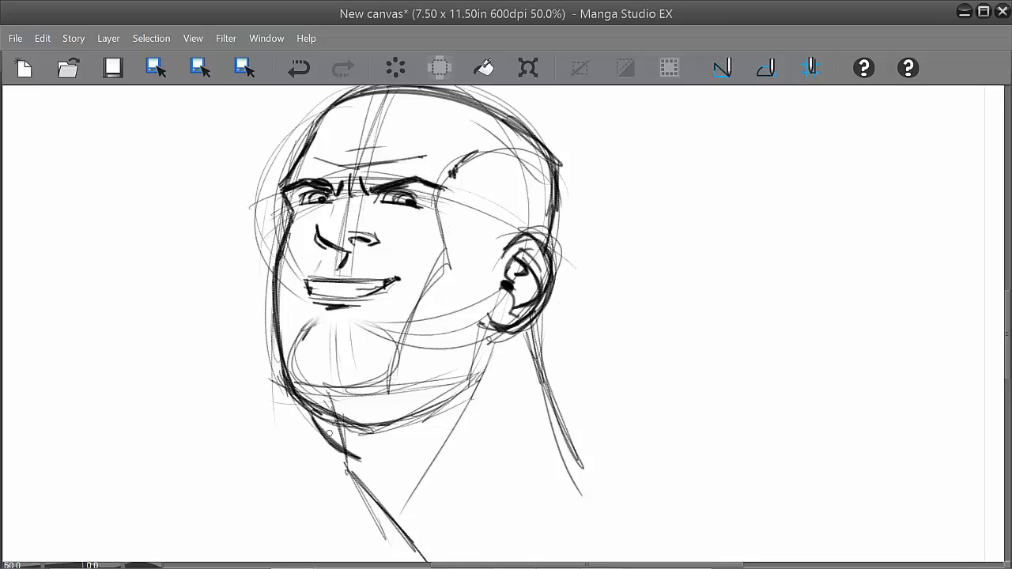
Step: Add skin creases under the chin, darken the jaw corner below the ear and sketch the throat and neck muscle strokes
drag(317, 422, 345, 444)
drag(336, 438, 378, 451)
mouse_move(455, 439)
mouse_down()
mouse_move(497, 403)
mouse_move(503, 347)
mouse_move(468, 388)
mouse_up()
drag(488, 334, 467, 389)
mouse_move(334, 448)
mouse_down()
mouse_move(398, 523)
mouse_move(487, 469)
mouse_up()
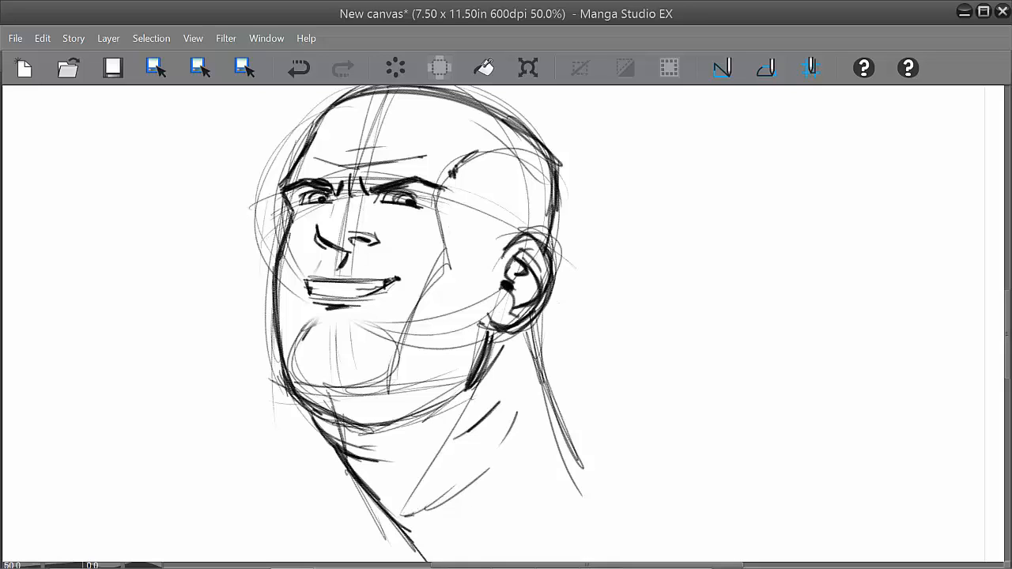
Step: Sweep a bold neck contour from behind the ear down towards the throat and erase the old back-of-neck lines
mouse_move(410, 514)
mouse_down()
mouse_move(530, 407)
mouse_move(541, 365)
mouse_move(464, 483)
mouse_up()
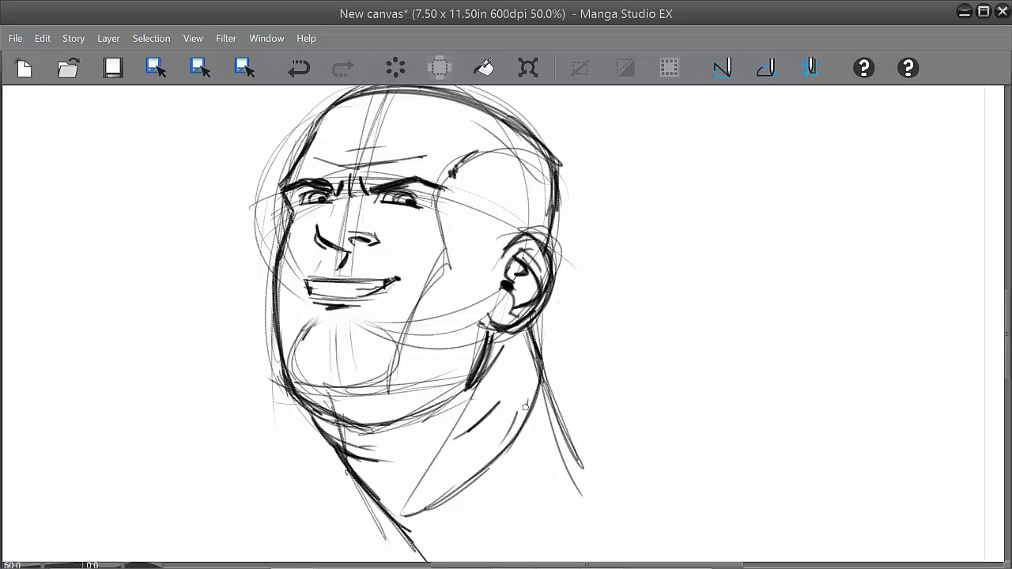
mouse_move(528, 405)
mouse_down()
mouse_move(394, 515)
mouse_move(537, 368)
mouse_move(518, 431)
mouse_up()
drag(535, 364, 519, 432)
mouse_move(594, 416)
mouse_down()
mouse_move(603, 379)
mouse_move(562, 393)
mouse_move(586, 430)
mouse_up()
mouse_move(417, 502)
mouse_down()
mouse_move(445, 504)
mouse_move(401, 496)
mouse_move(459, 507)
mouse_move(372, 459)
mouse_move(435, 476)
mouse_up()
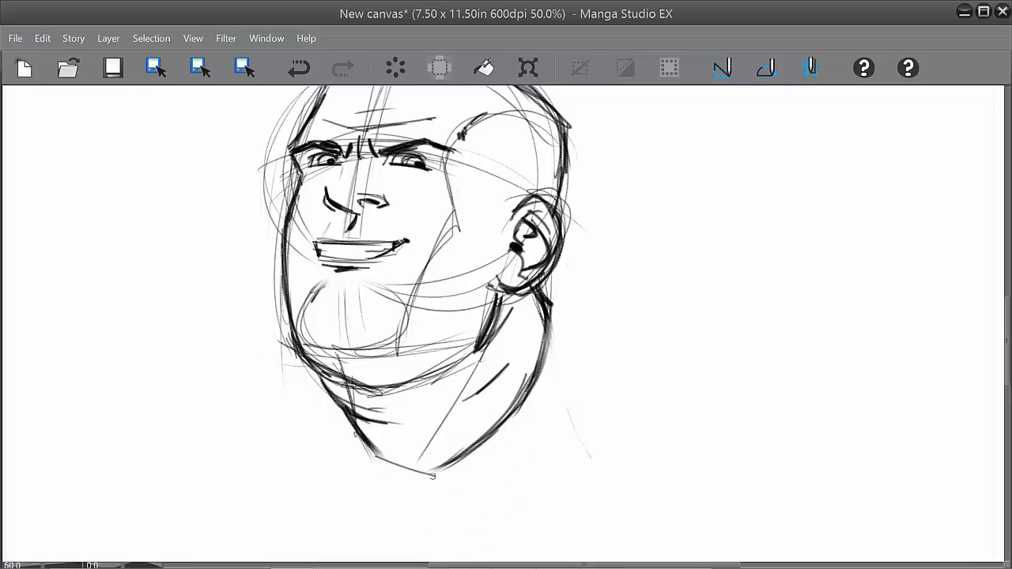
Step: Close the neck's base with a curved line and sketch sloping shoulder lines on both sides of the head
mouse_move(376, 451)
mouse_down()
mouse_move(437, 468)
mouse_move(465, 457)
mouse_up()
drag(662, 390, 628, 463)
drag(597, 420, 599, 409)
mouse_move(513, 340)
mouse_down()
mouse_move(630, 364)
mouse_move(686, 357)
mouse_up()
mouse_move(343, 389)
mouse_down()
mouse_move(321, 454)
mouse_move(301, 460)
mouse_up()
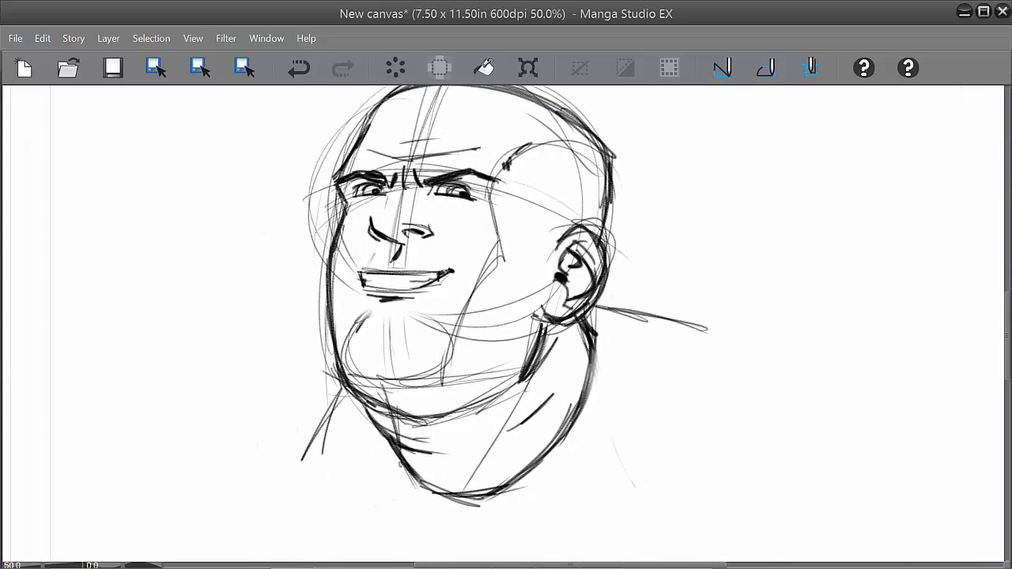
Step: Extend the shoulder line behind the neck and add a short stroke to the nose beside the near nostril
drag(591, 307, 715, 335)
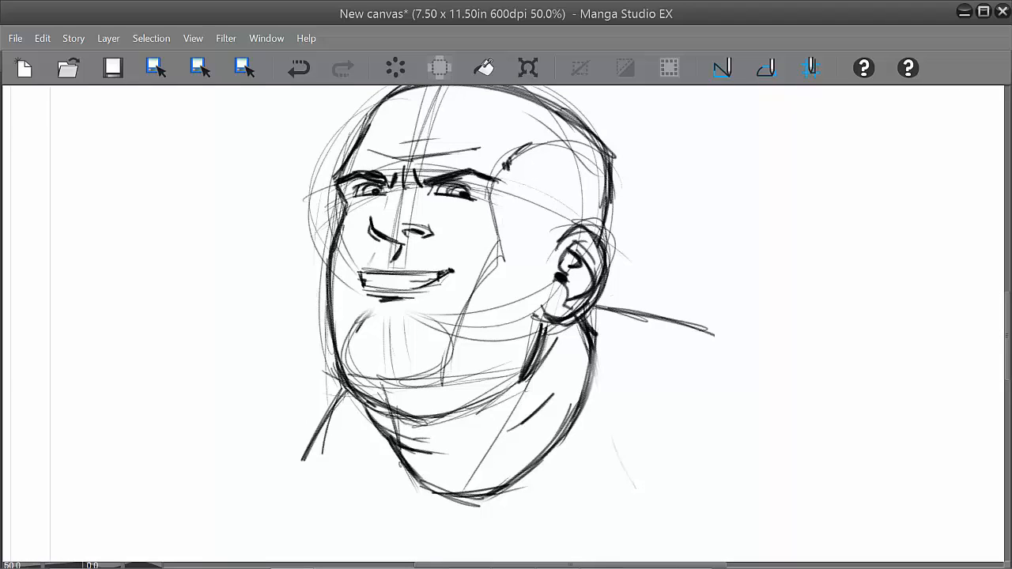
drag(595, 347, 563, 440)
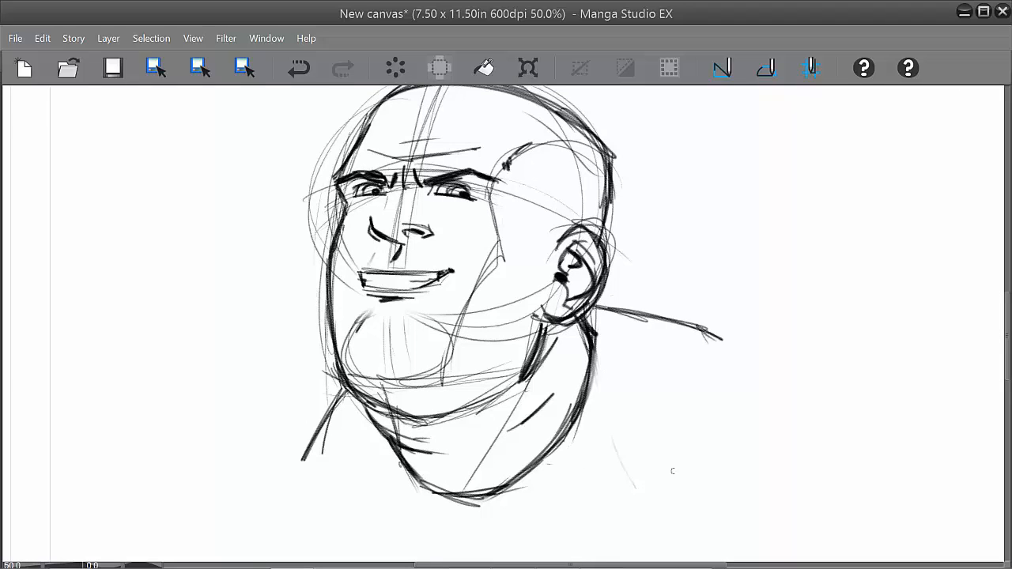
drag(770, 353, 711, 384)
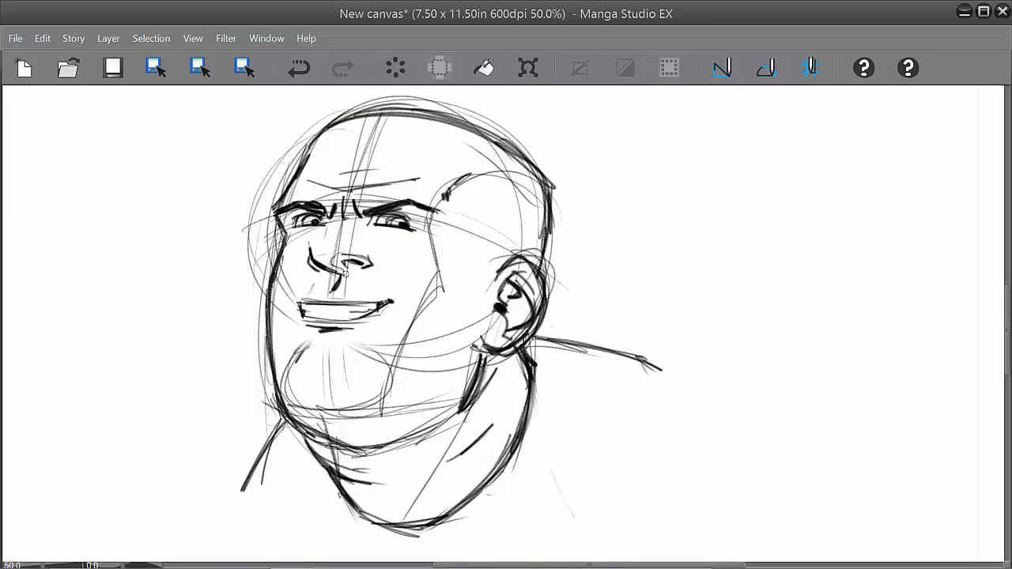
key(ctrl+z)
drag(337, 255, 342, 267)
key(ctrl+z)
drag(344, 254, 369, 261)
mouse_move(624, 327)
mouse_down()
mouse_move(606, 314)
mouse_move(635, 322)
mouse_move(662, 352)
mouse_move(712, 347)
mouse_up()
Step: Fade the whole pencil sketch of the head, neck and shoulders with a large soft eraser
scroll(661, 351, down, 1)
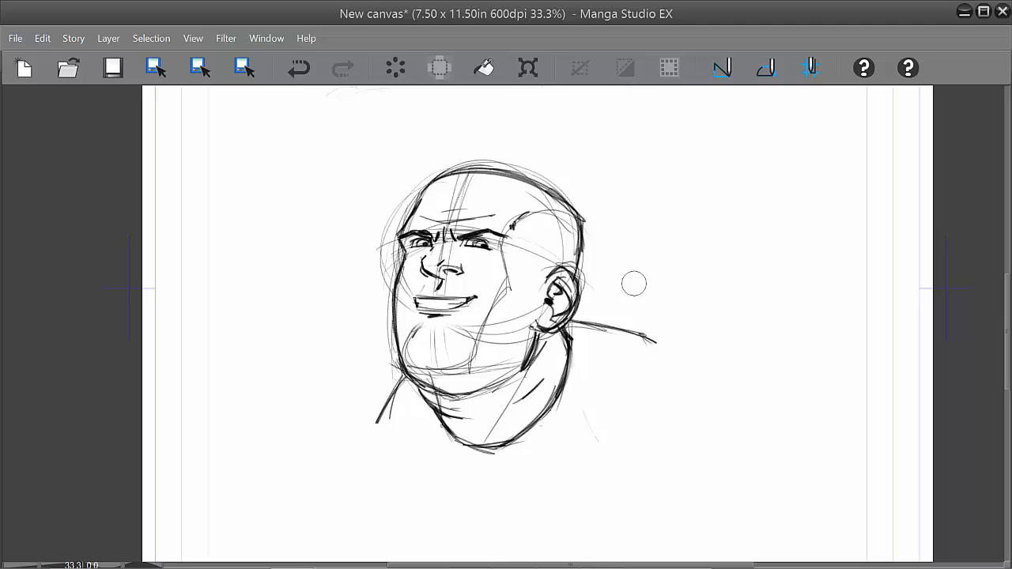
mouse_move(556, 189)
mouse_down()
mouse_move(531, 146)
mouse_move(384, 251)
mouse_move(418, 233)
mouse_up()
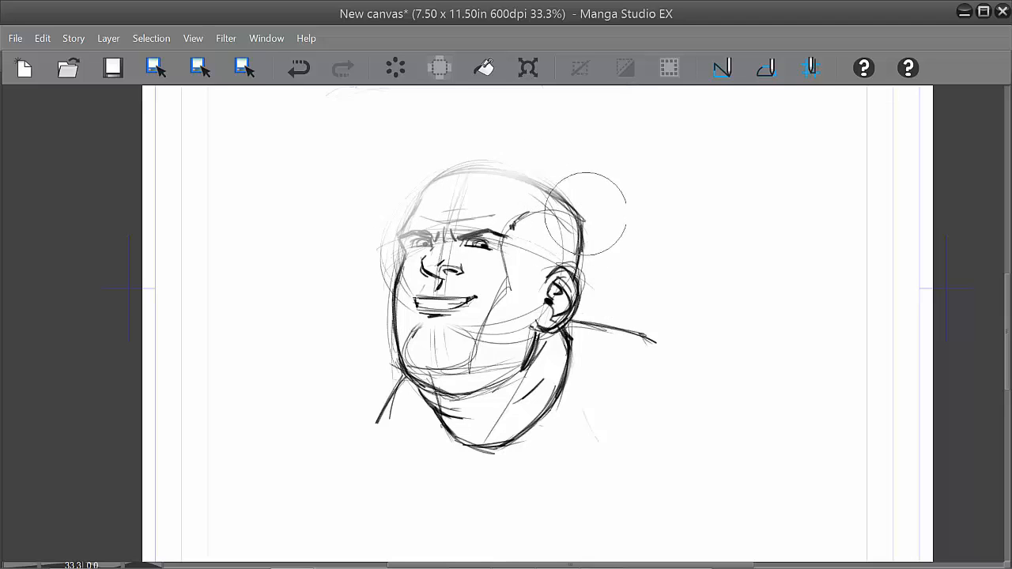
mouse_move(585, 214)
mouse_down()
mouse_move(469, 254)
mouse_move(639, 255)
mouse_move(662, 301)
mouse_move(449, 455)
mouse_up()
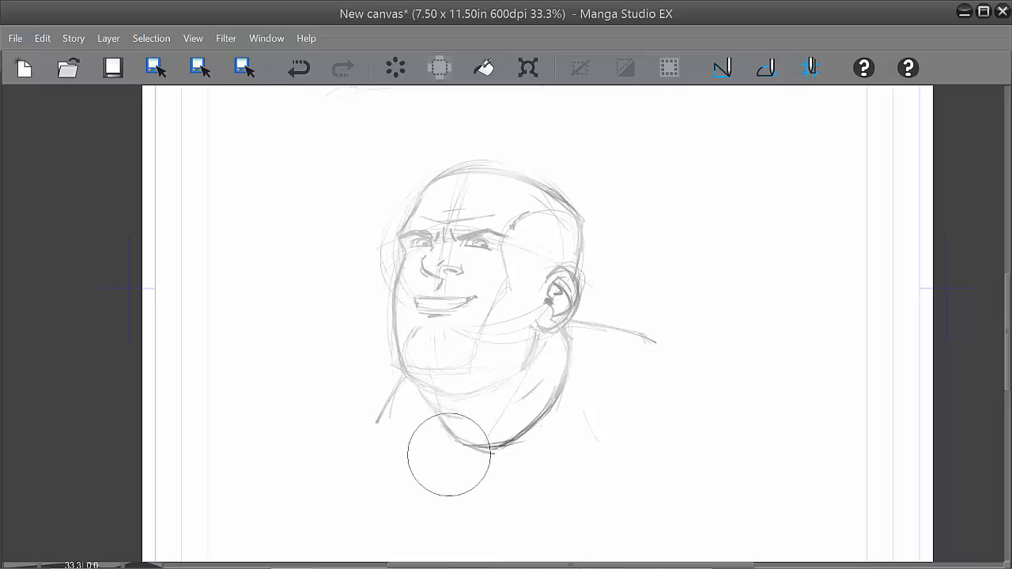
Step: Create a new raster layer for inking above the sketch layer Layer 1 Copy 2
key(Tab)
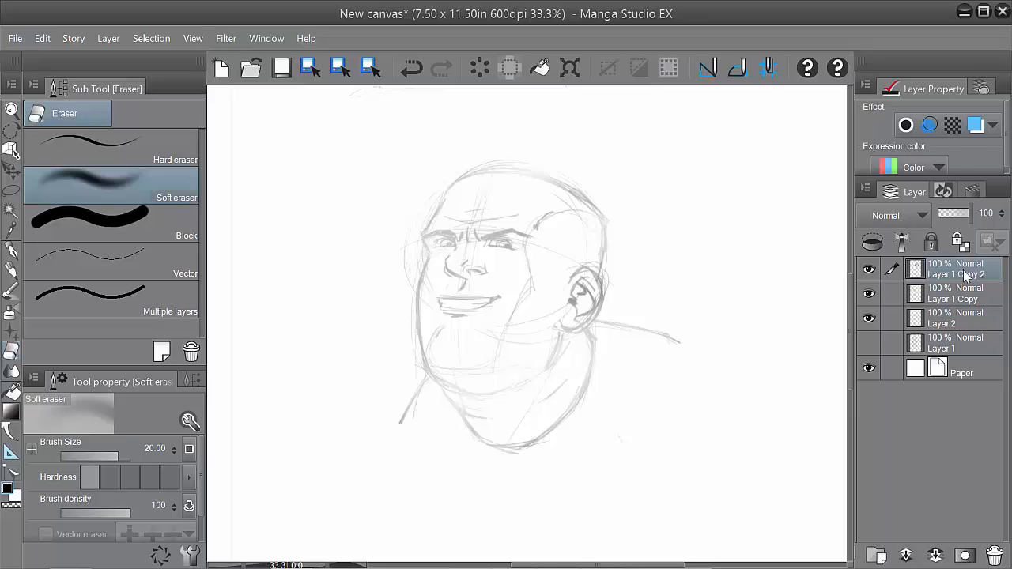
right_click(965, 274)
click(878, 155)
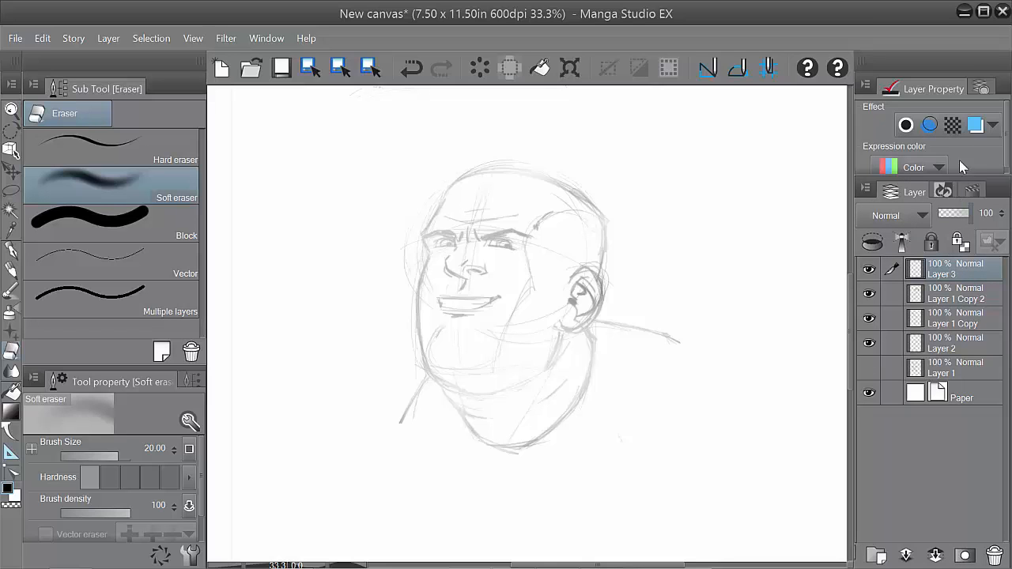
click(975, 125)
click(976, 126)
Step: Tint the sketch layer Layer 1 Copy 2 with the blue layer color and make Layer 3 active
click(960, 293)
click(975, 125)
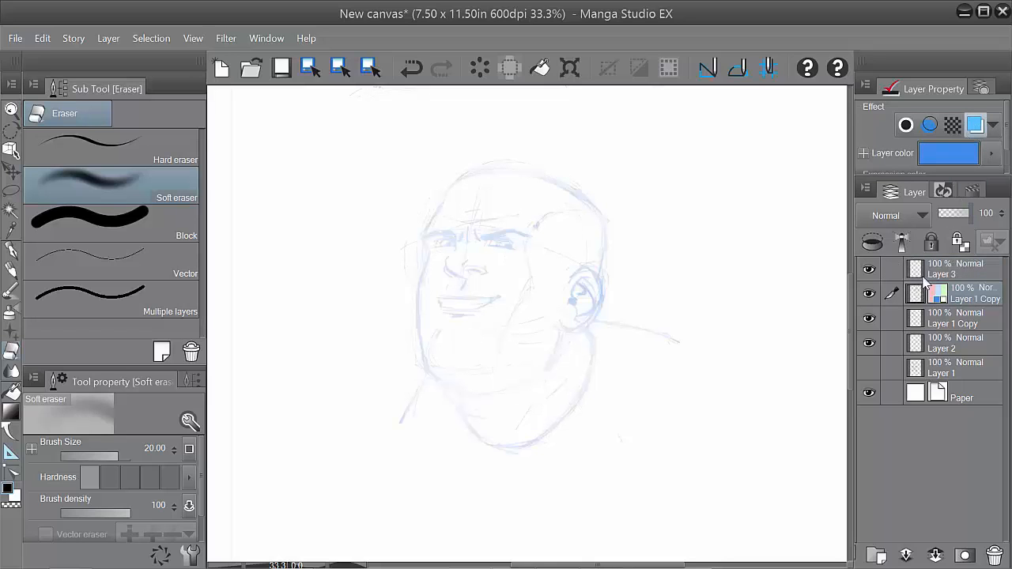
click(961, 276)
key(Tab)
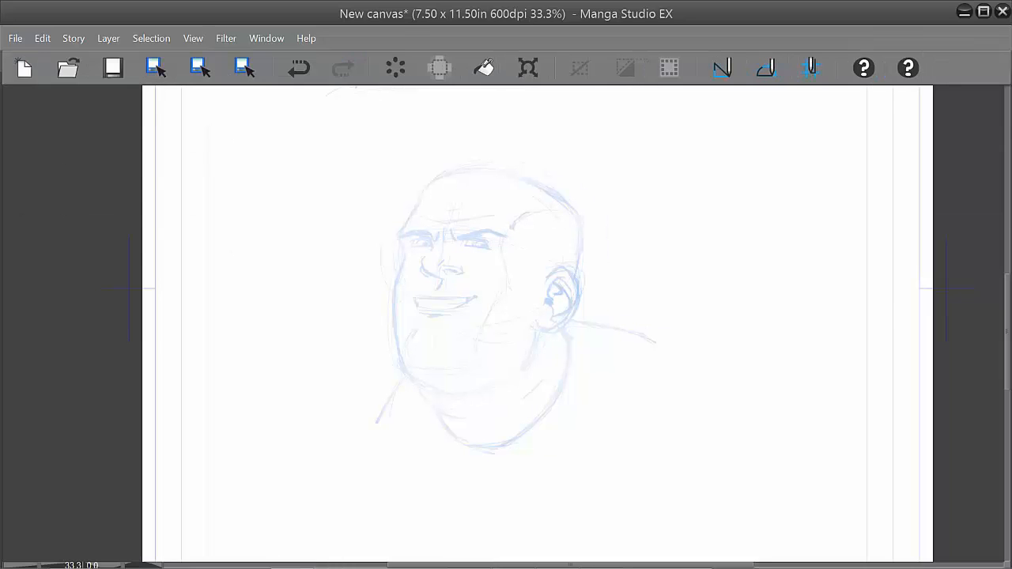
Step: Toggle the blue layer color on and off for Layer 3 and the sketch layer Layer 1 Copy 2
key(Tab)
click(975, 125)
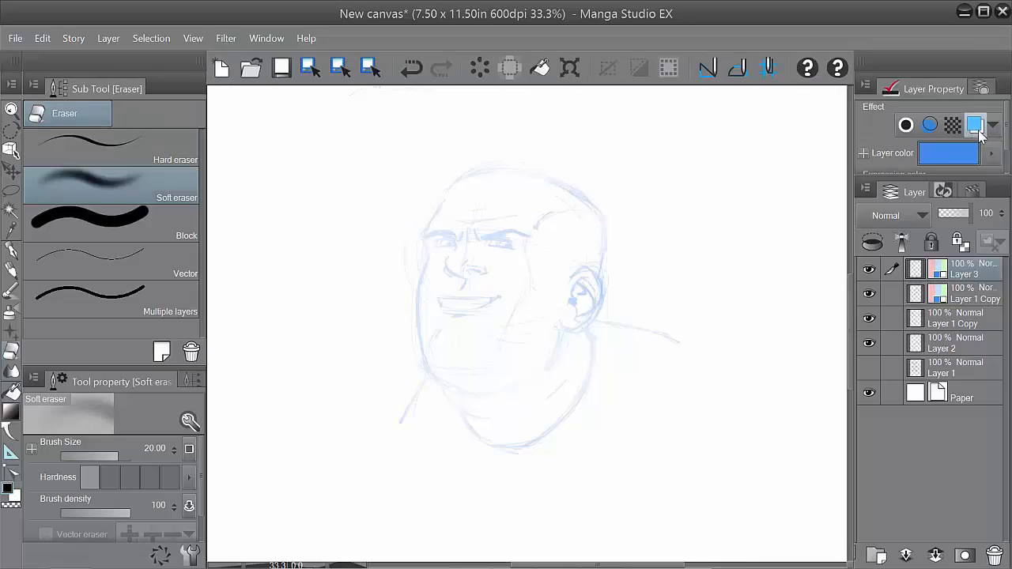
click(975, 125)
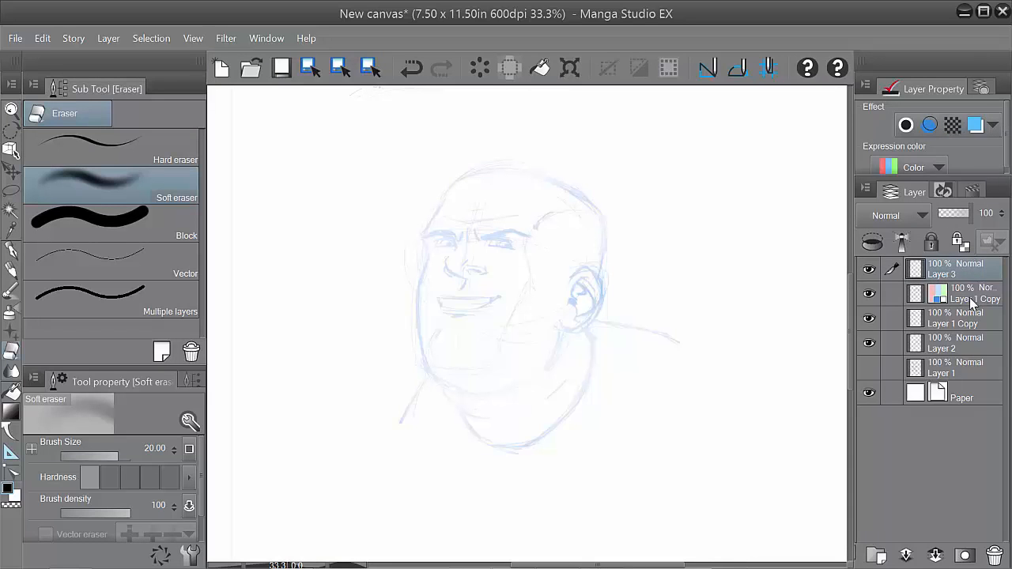
click(973, 296)
click(975, 125)
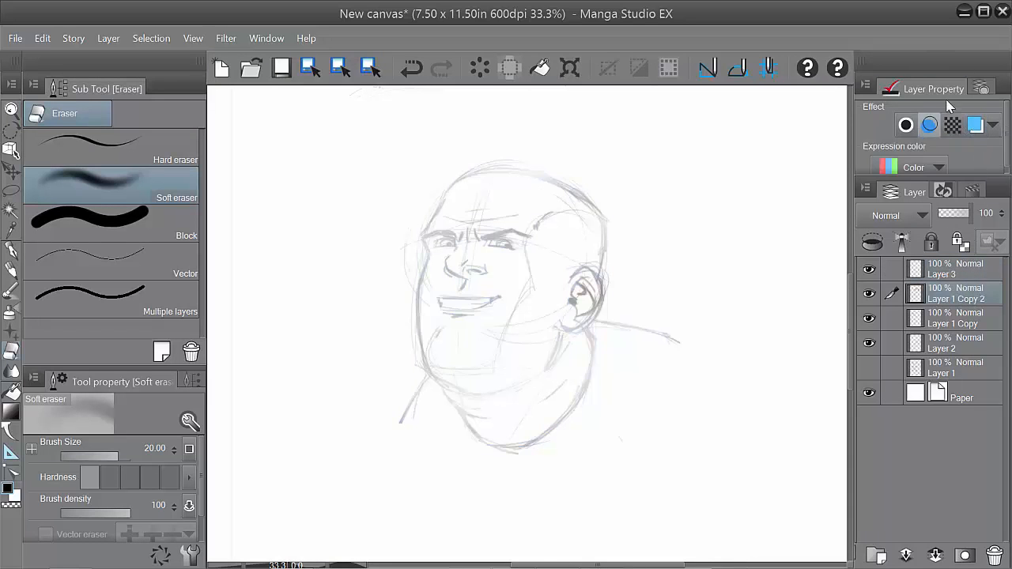
click(977, 130)
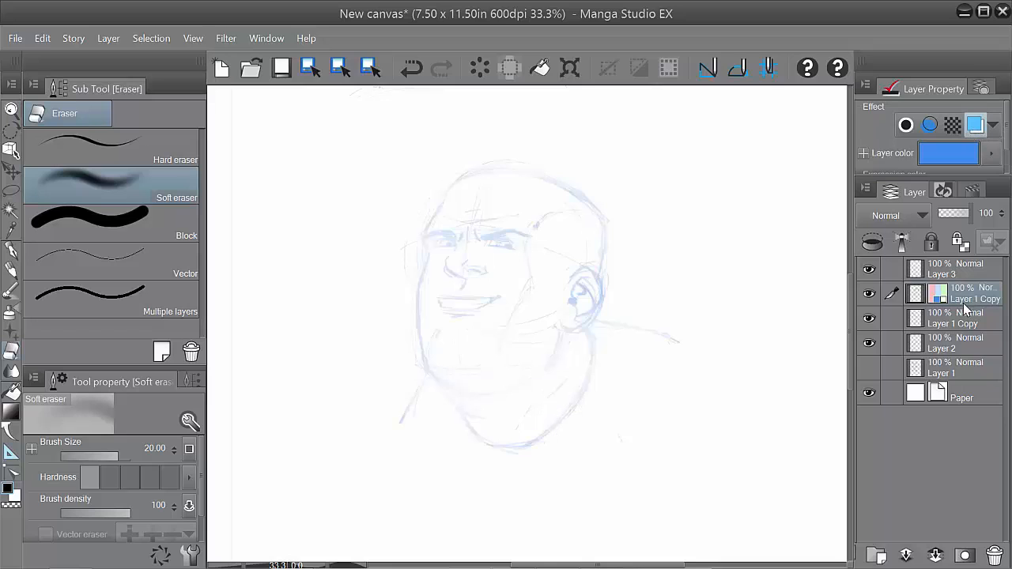
click(974, 125)
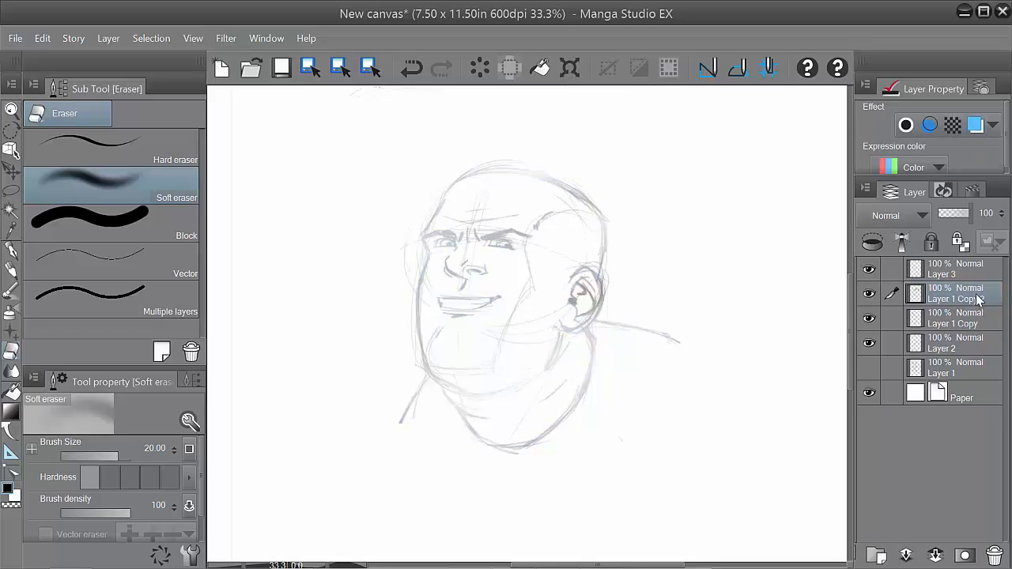
Step: Strengthen the faded sketch by duplicating Layer 1 Copy 2 and merging the copy down, tint it blue and make Layer 3 active
right_click(979, 299)
click(907, 236)
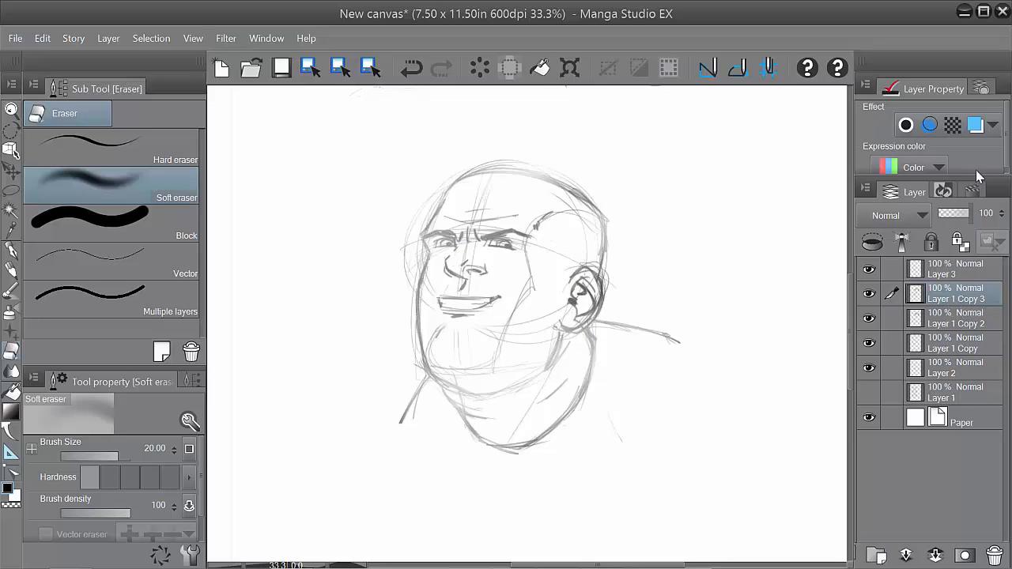
key(ctrl+e)
click(953, 272)
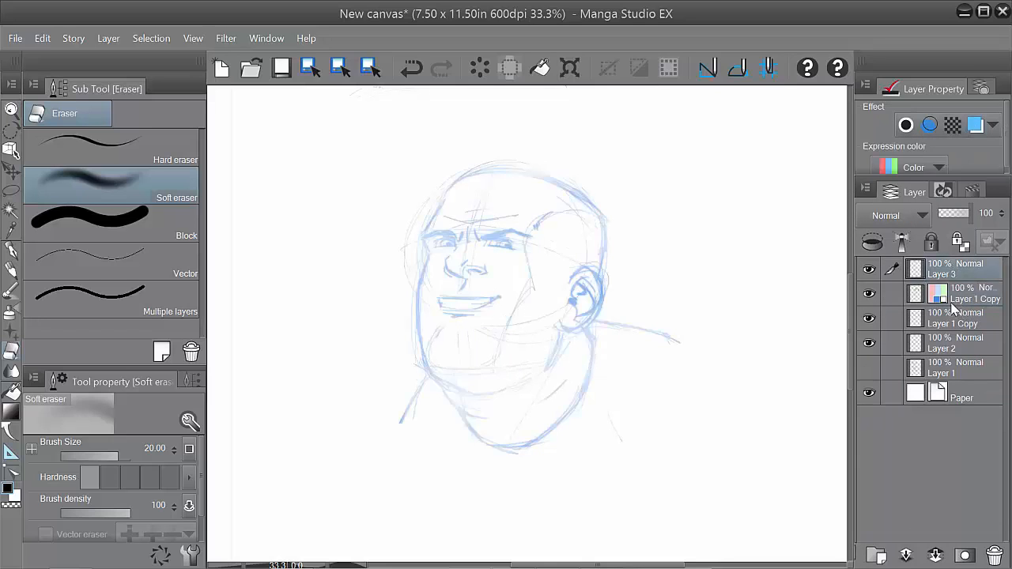
key(Tab)
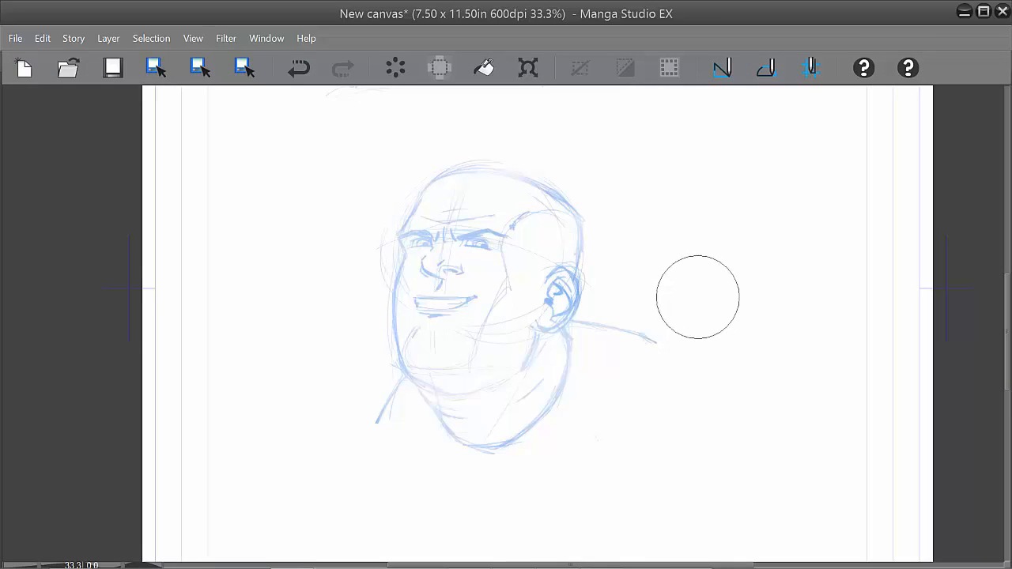
Step: Ink the ear's upper rim and the inner folds beneath it with bold black strokes over the blue sketch
scroll(697, 297, up, 3)
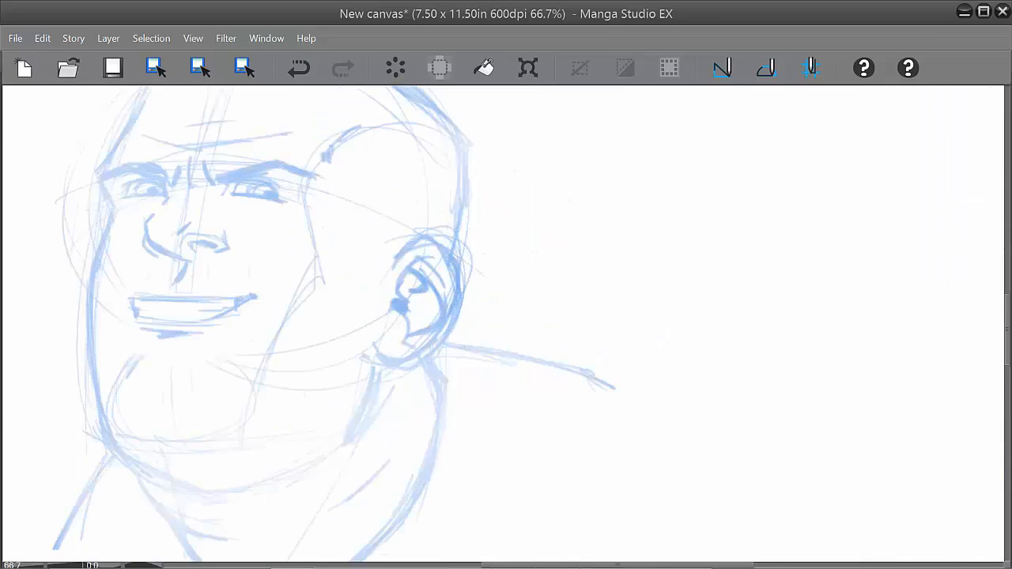
drag(438, 326, 659, 395)
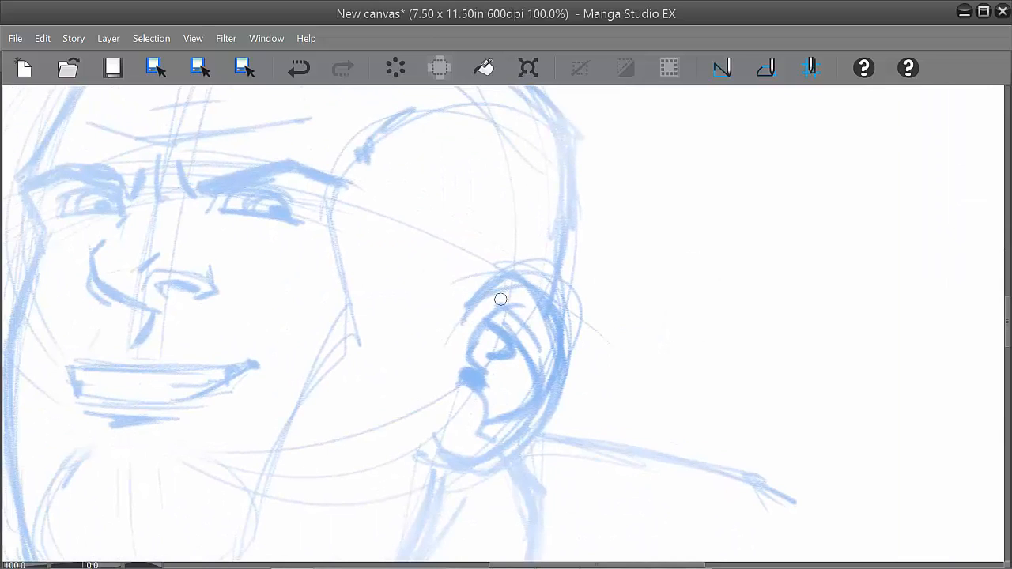
mouse_move(467, 311)
mouse_down()
mouse_move(520, 282)
mouse_move(555, 348)
mouse_move(608, 318)
mouse_up()
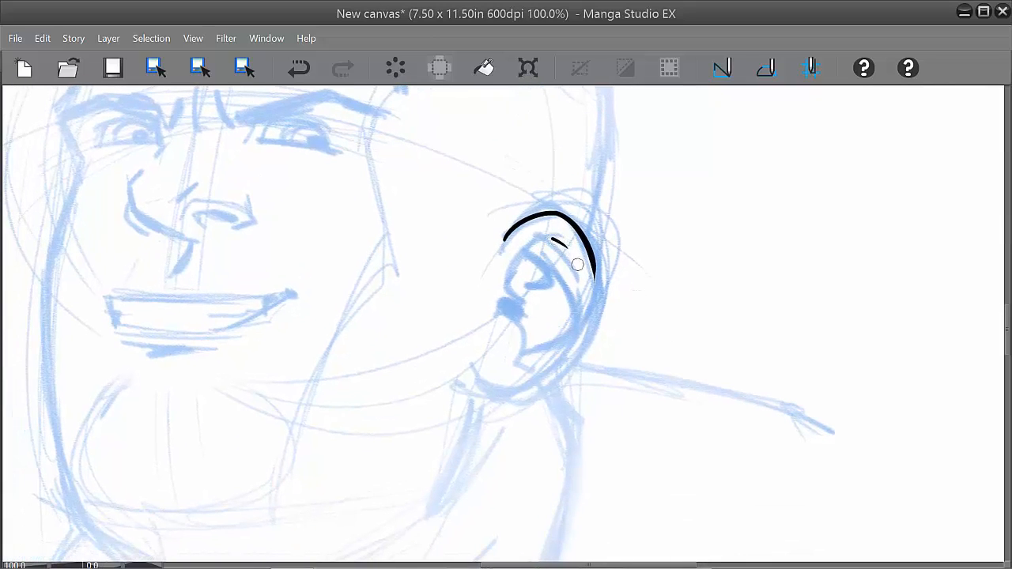
mouse_move(578, 270)
mouse_down()
mouse_move(556, 239)
mouse_move(539, 251)
mouse_move(582, 294)
mouse_up()
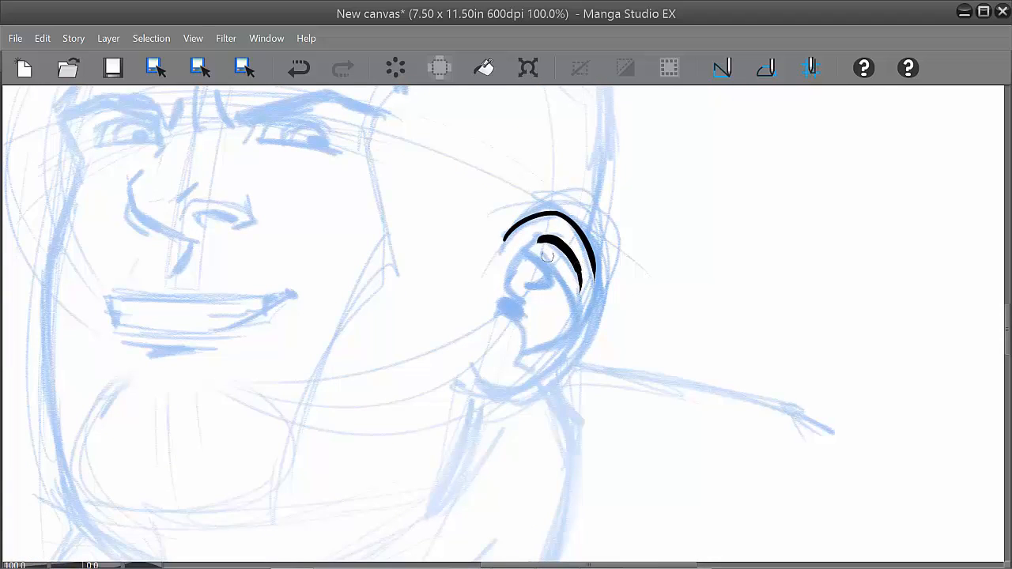
mouse_move(543, 241)
mouse_down()
mouse_move(514, 264)
mouse_move(508, 293)
mouse_move(521, 297)
mouse_up()
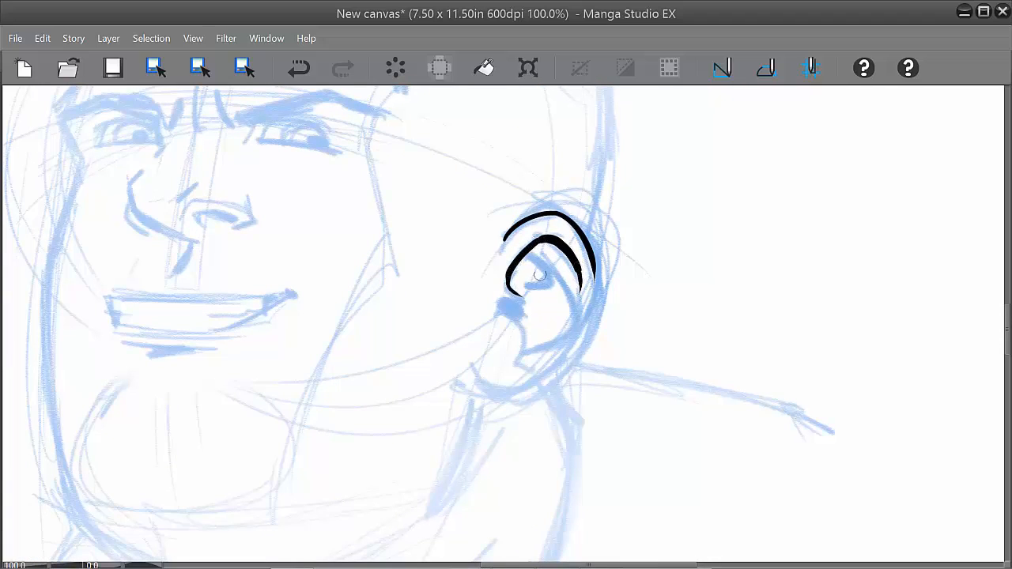
mouse_move(532, 260)
mouse_down()
mouse_move(554, 277)
mouse_move(524, 291)
mouse_up()
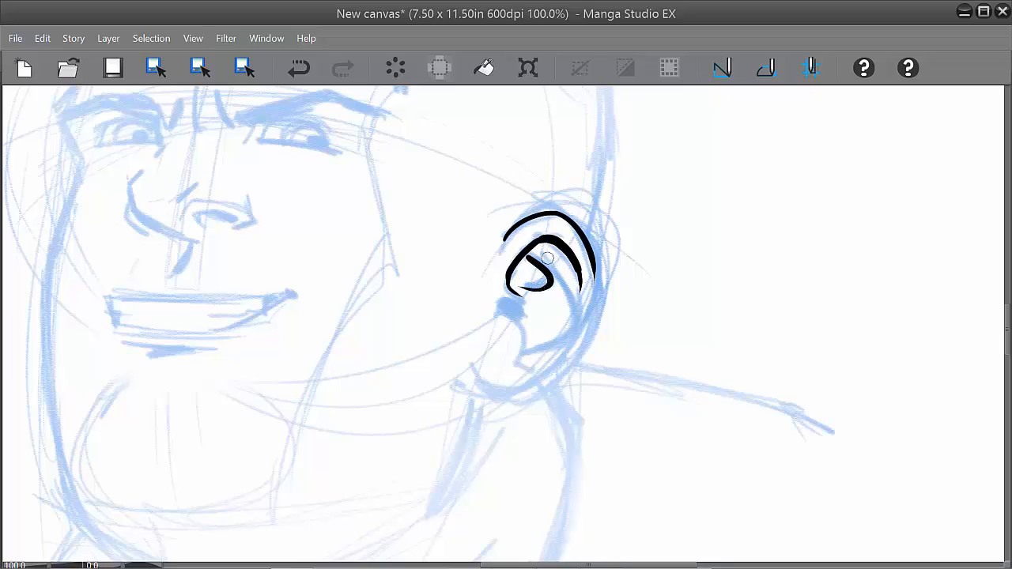
Step: Ink the inner curve of the ear down to the notch above the lobe and blacken the tragus
mouse_move(541, 250)
mouse_down()
mouse_move(575, 277)
mouse_move(579, 341)
mouse_move(532, 359)
mouse_up()
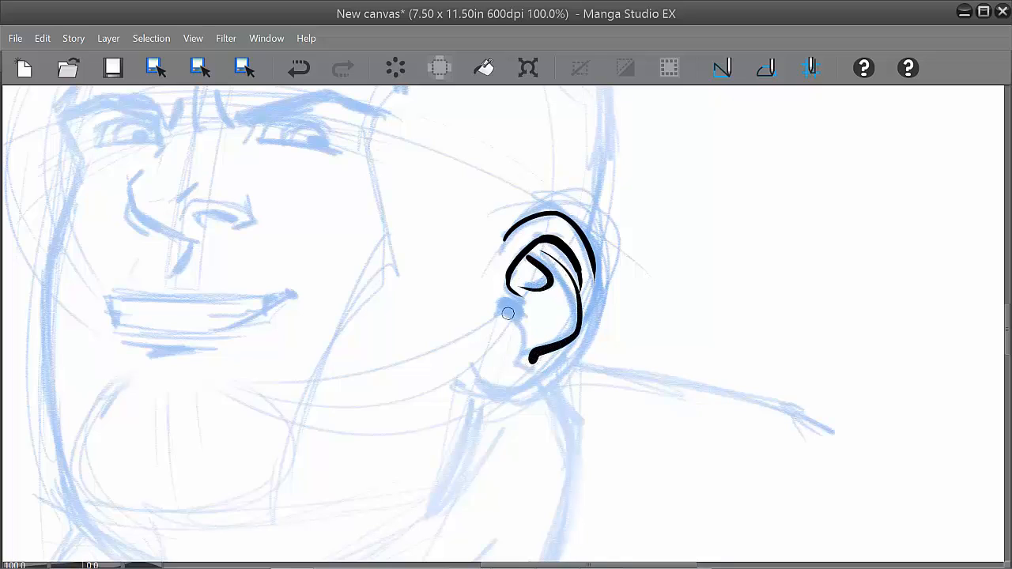
mouse_move(506, 316)
mouse_down()
mouse_move(522, 348)
mouse_move(518, 368)
mouse_up()
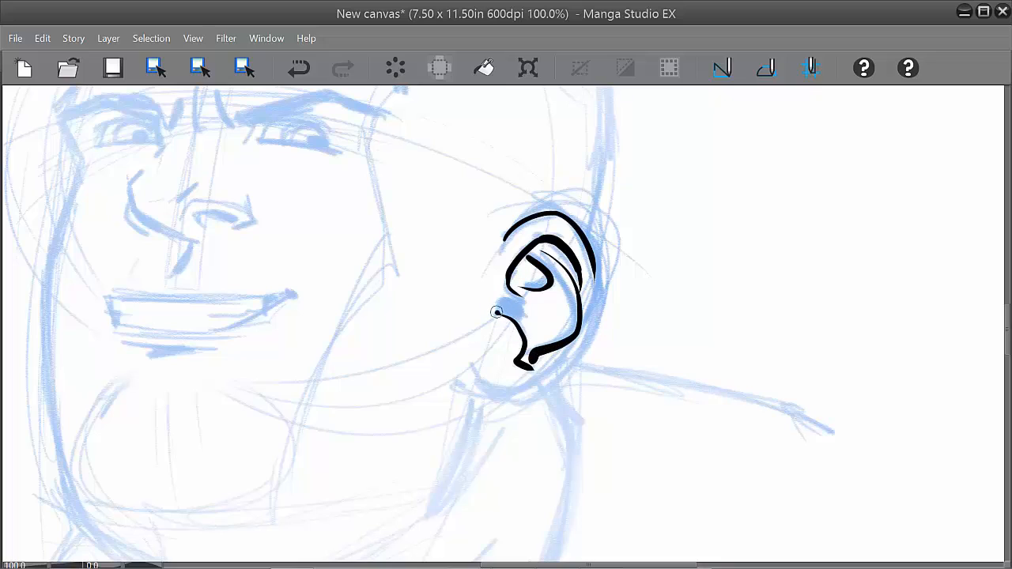
mouse_move(497, 313)
mouse_down()
mouse_move(518, 320)
mouse_move(506, 309)
mouse_move(529, 346)
mouse_up()
drag(508, 303, 514, 307)
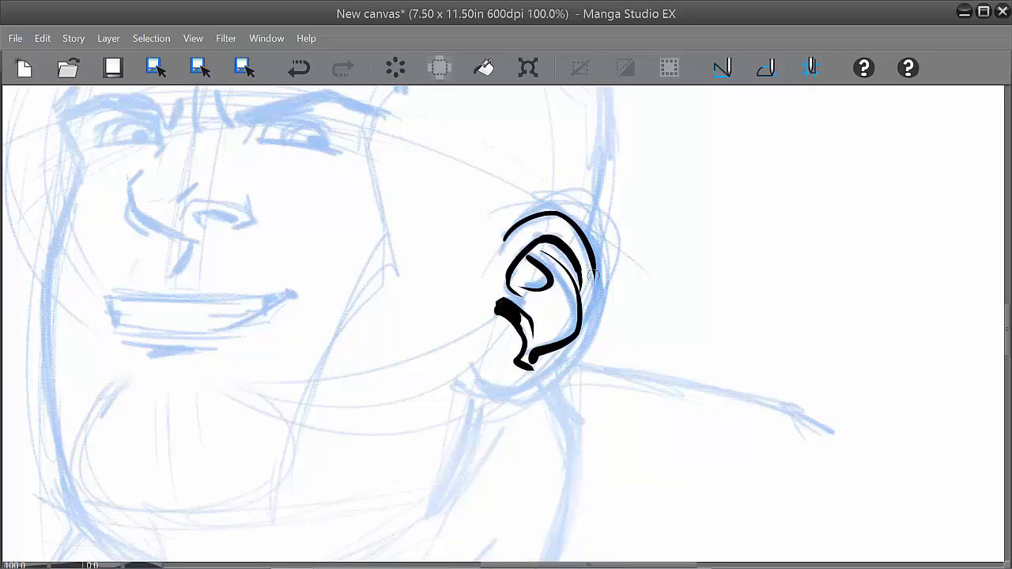
Step: Continue the ear's outer rim downward in ink and close it with a thick curve around the earlobe
drag(593, 275, 581, 322)
drag(591, 267, 590, 286)
mouse_move(470, 363)
mouse_down()
mouse_move(479, 395)
mouse_move(527, 398)
mouse_move(556, 356)
mouse_move(760, 404)
mouse_up()
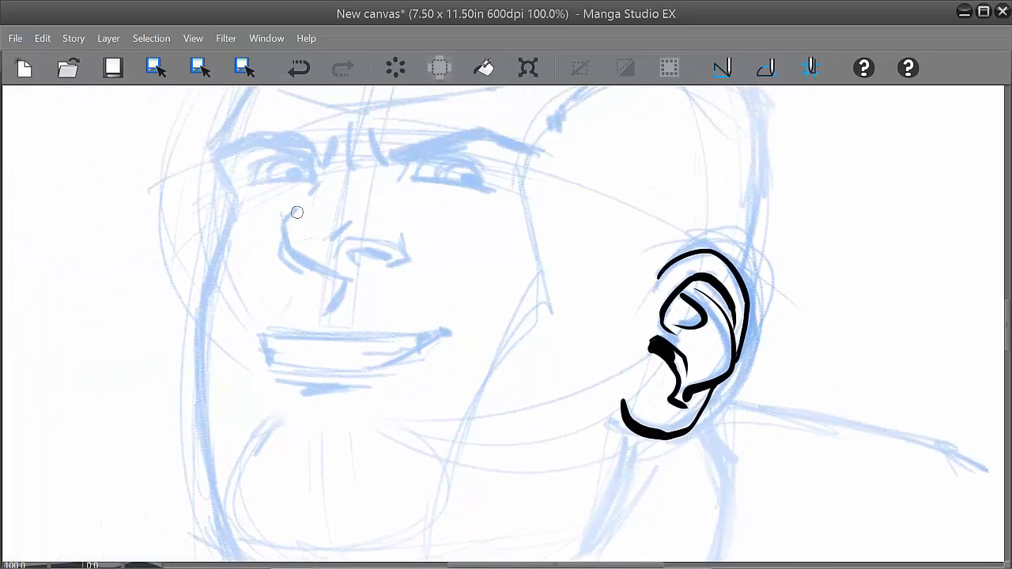
Step: Ink the angular far contour and underside of the nose, and draw the near nostril as a thick black shape
drag(296, 211, 282, 228)
mouse_move(297, 209)
mouse_down()
mouse_move(287, 251)
mouse_move(341, 280)
mouse_move(292, 213)
mouse_move(282, 223)
mouse_move(292, 253)
mouse_move(345, 275)
mouse_move(328, 302)
mouse_up()
key(ctrl+z)
mouse_move(348, 262)
mouse_down()
mouse_move(353, 251)
mouse_move(379, 255)
mouse_up()
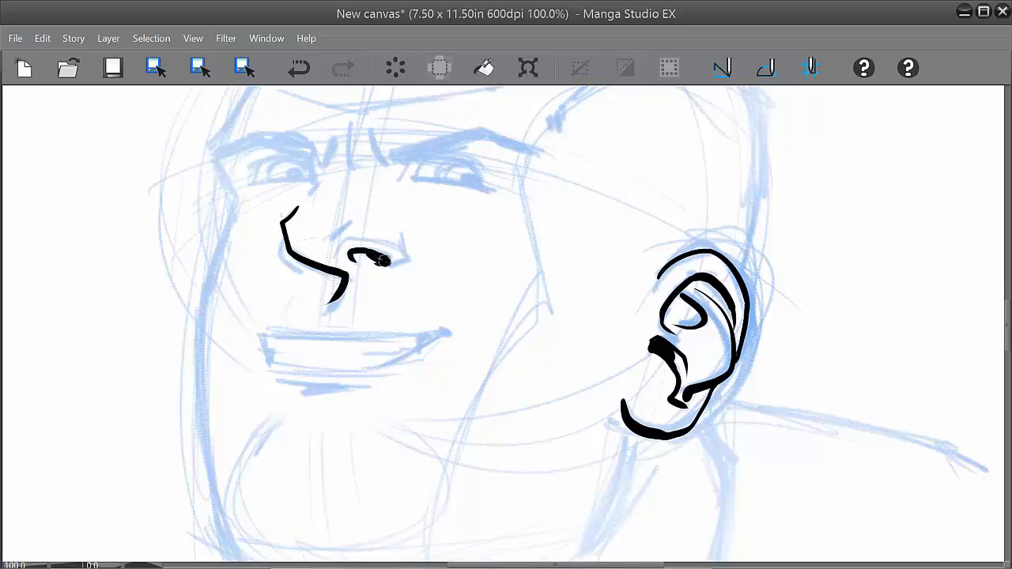
mouse_move(382, 265)
mouse_down()
mouse_move(411, 265)
mouse_move(401, 237)
mouse_move(348, 241)
mouse_move(341, 265)
mouse_up()
key(ctrl+z)
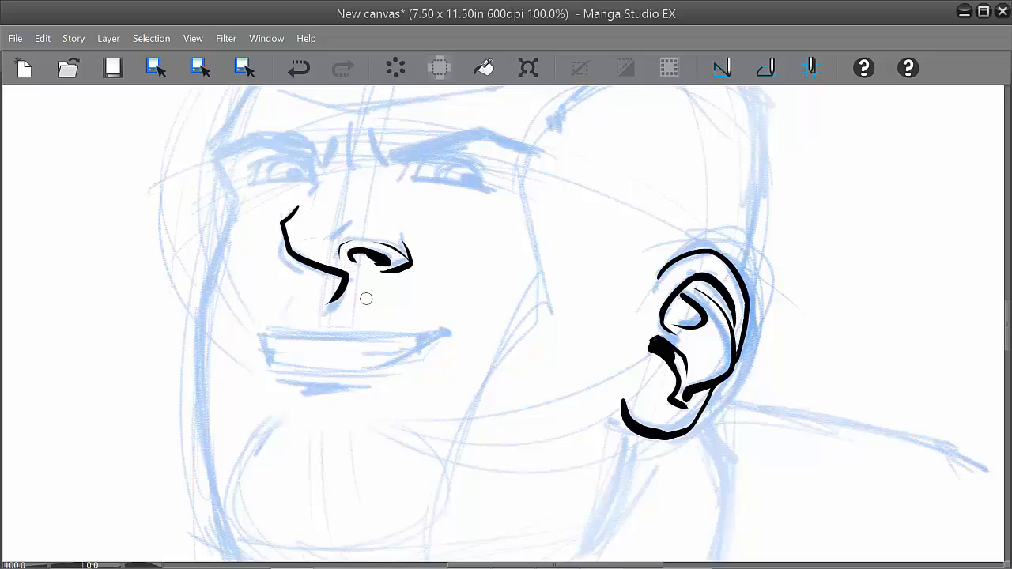
Step: Redraw the thin upper contour of the near nostril wing and add a short ink stroke above it
key(ctrl+z)
mouse_move(409, 261)
mouse_down()
mouse_move(386, 245)
mouse_move(340, 255)
mouse_up()
key(ctrl+z)
mouse_move(410, 262)
mouse_down()
mouse_move(370, 240)
mouse_move(332, 242)
mouse_move(339, 264)
mouse_up()
key(ctrl+z)
drag(410, 263, 342, 242)
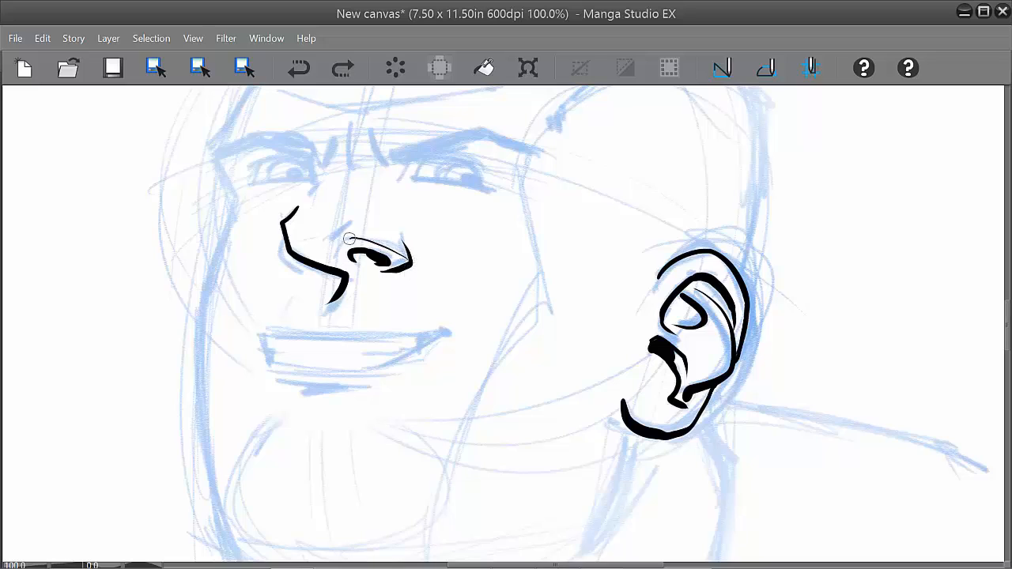
key(ctrl+z)
mouse_move(406, 259)
mouse_down()
mouse_move(347, 243)
mouse_move(342, 260)
mouse_move(351, 221)
mouse_up()
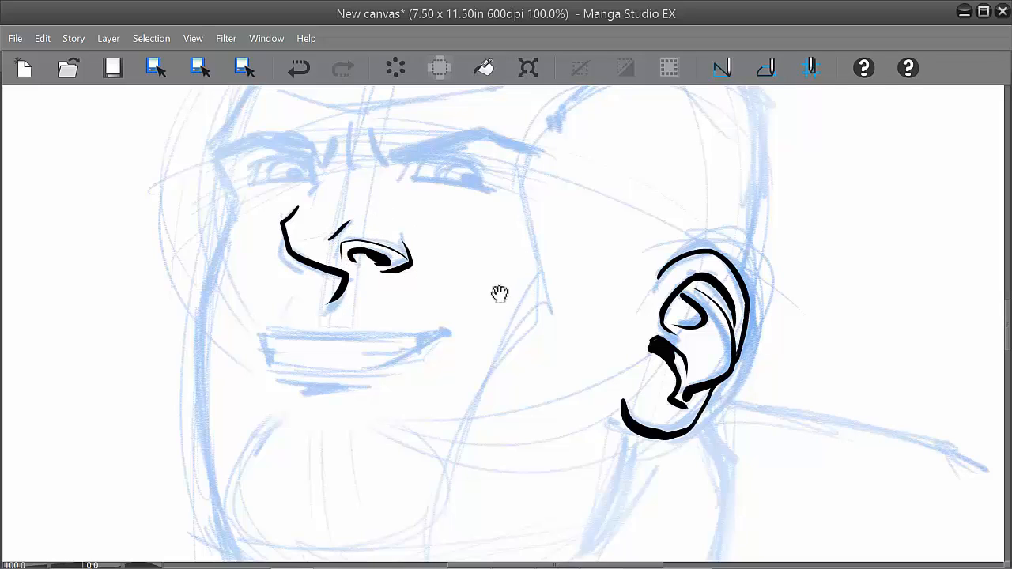
Step: Ink the smirking mouth's outline with a long upper line, a short far edge and a curved lower line
mouse_move(501, 295)
mouse_down()
mouse_move(496, 254)
mouse_move(501, 269)
mouse_up()
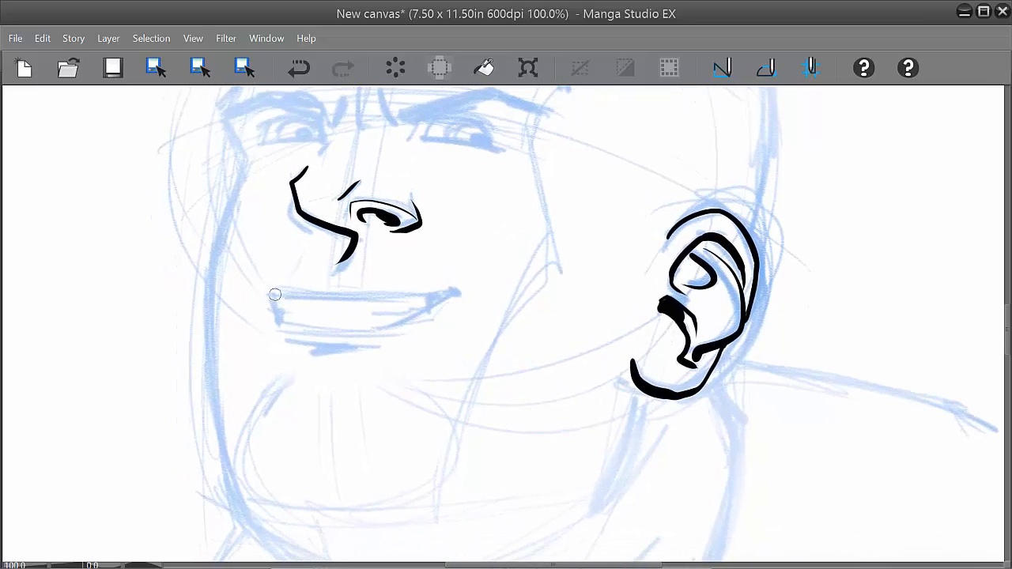
drag(274, 290, 444, 291)
key(ctrl+z)
drag(272, 291, 459, 294)
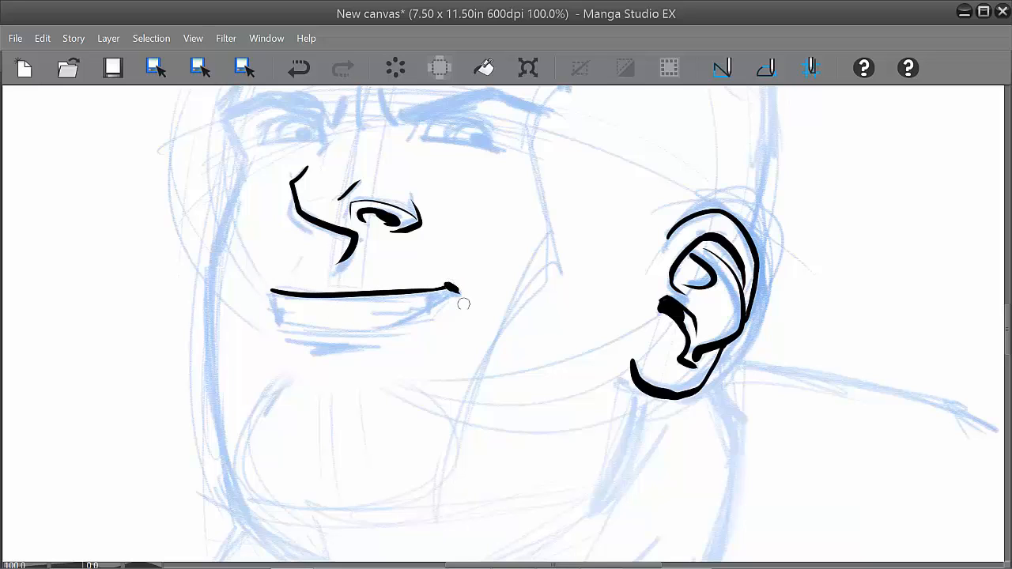
mouse_move(272, 293)
mouse_down()
mouse_move(284, 323)
mouse_move(393, 324)
mouse_move(451, 289)
mouse_move(405, 321)
mouse_move(368, 329)
mouse_up()
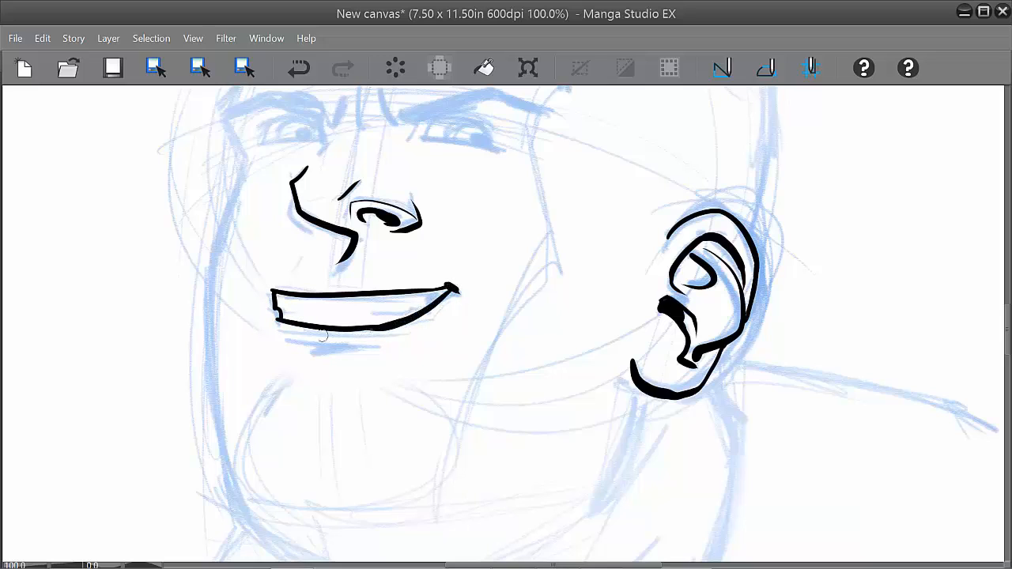
Step: Add wavy and short tooth lines inside the inked smile and fill a small black shadow below the lower lip
drag(276, 318, 384, 329)
mouse_move(440, 291)
mouse_down()
mouse_move(427, 307)
mouse_move(444, 289)
mouse_move(407, 309)
mouse_move(368, 311)
mouse_move(405, 294)
mouse_move(382, 296)
mouse_up()
key(ctrl+z)
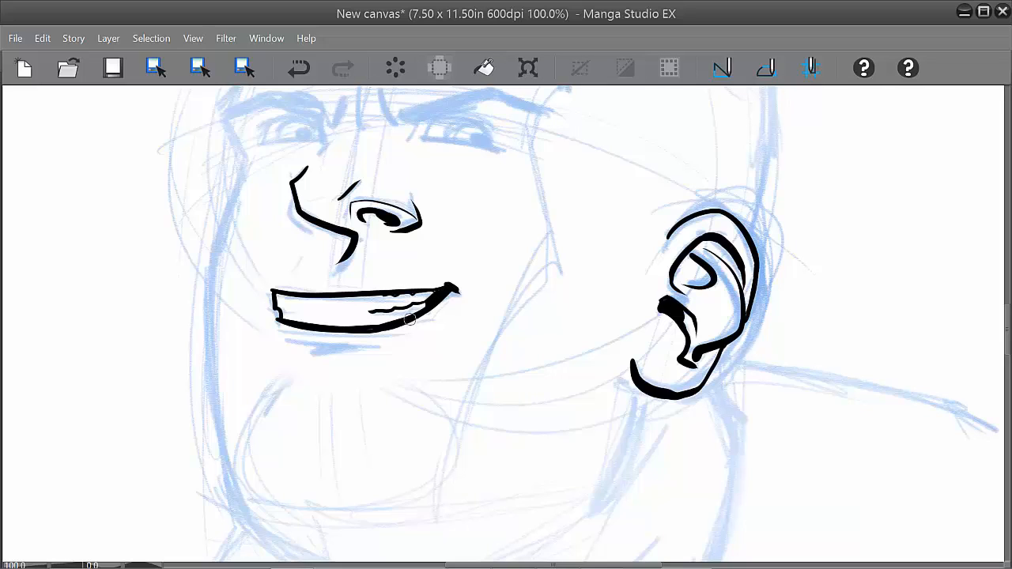
drag(276, 309, 298, 312)
drag(310, 346, 360, 348)
mouse_move(317, 346)
mouse_down()
mouse_move(359, 347)
mouse_move(305, 348)
mouse_move(329, 351)
mouse_up()
Step: Ink the near eye with its lids, iris and dark pupil, plus short crease strokes beneath its outer corner
key(space)
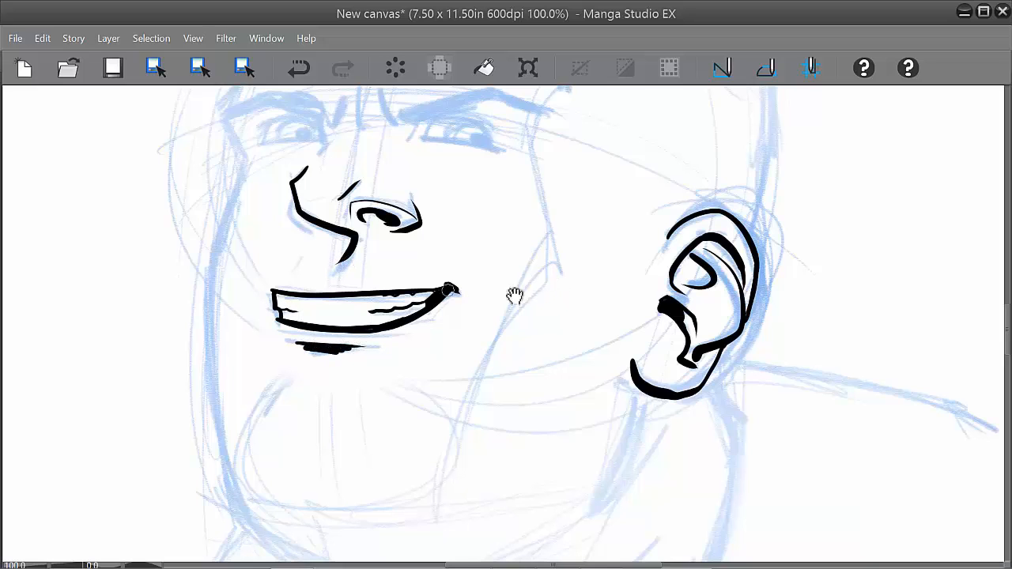
mouse_move(585, 338)
mouse_down()
mouse_move(560, 420)
mouse_move(562, 454)
mouse_up()
mouse_move(555, 356)
mouse_down()
mouse_move(547, 385)
mouse_move(529, 387)
mouse_up()
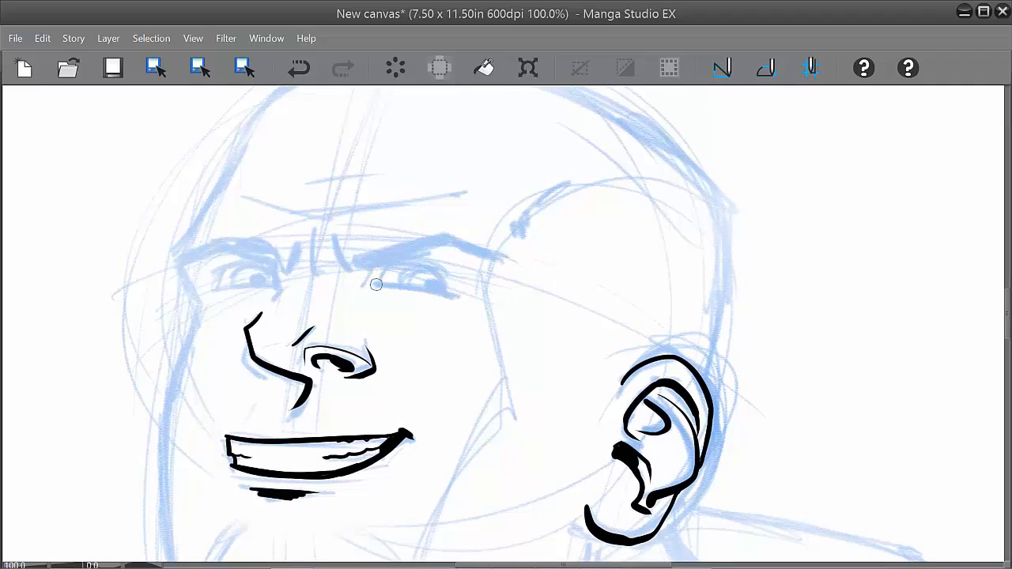
drag(372, 284, 467, 297)
mouse_move(376, 285)
mouse_down()
mouse_move(437, 271)
mouse_move(444, 290)
mouse_move(443, 277)
mouse_move(444, 287)
mouse_move(409, 278)
mouse_move(433, 279)
mouse_move(448, 300)
mouse_move(434, 267)
mouse_move(411, 263)
mouse_move(391, 275)
mouse_move(370, 269)
mouse_move(388, 302)
mouse_up()
drag(465, 295, 440, 311)
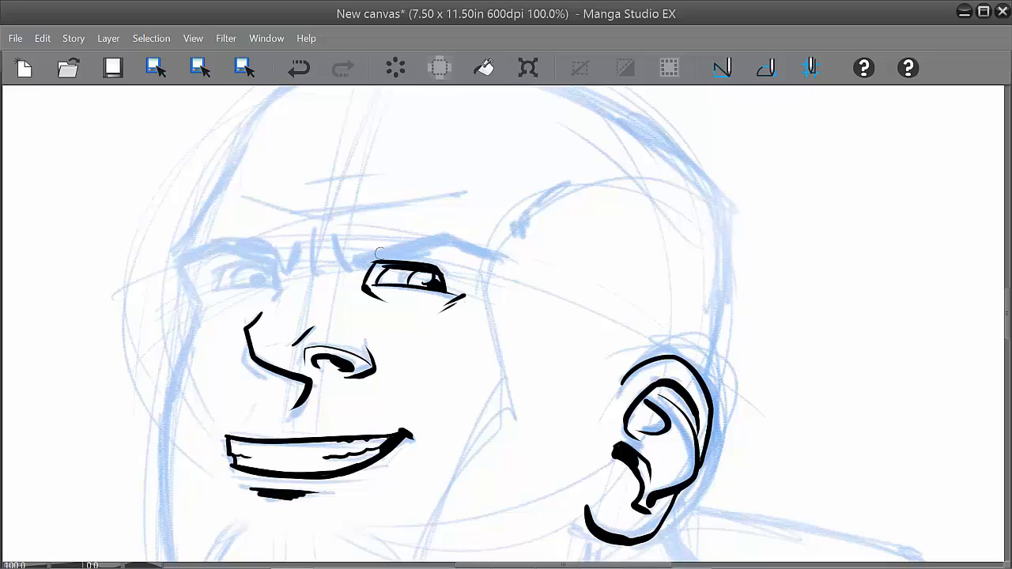
Step: Outline the near eyebrow as an angled band and ink a thick frown crease beside its inner end
mouse_move(350, 253)
mouse_down()
mouse_move(357, 268)
mouse_move(467, 246)
mouse_move(500, 264)
mouse_up()
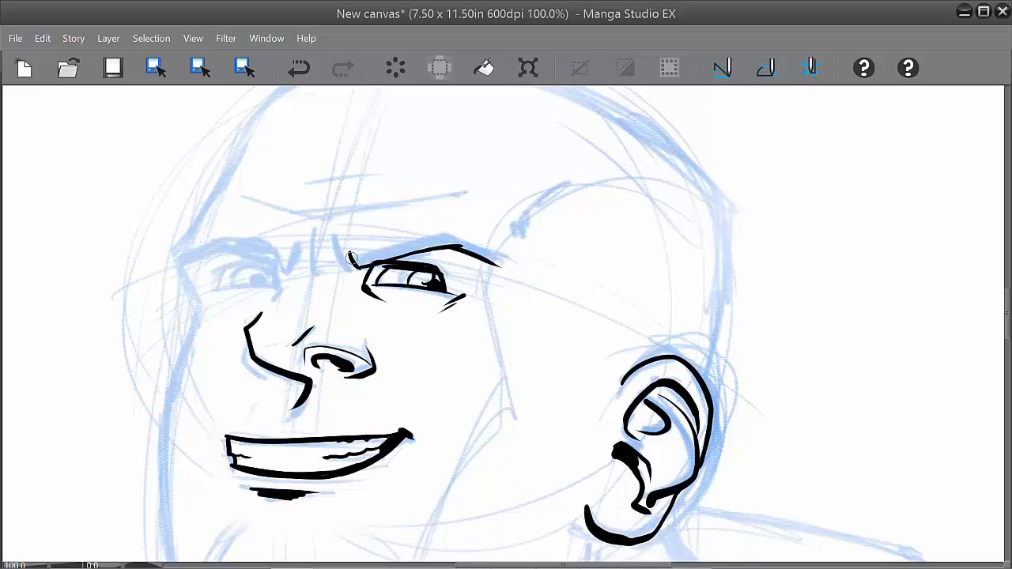
mouse_move(350, 256)
mouse_down()
mouse_move(450, 234)
mouse_move(505, 261)
mouse_up()
drag(333, 241, 351, 279)
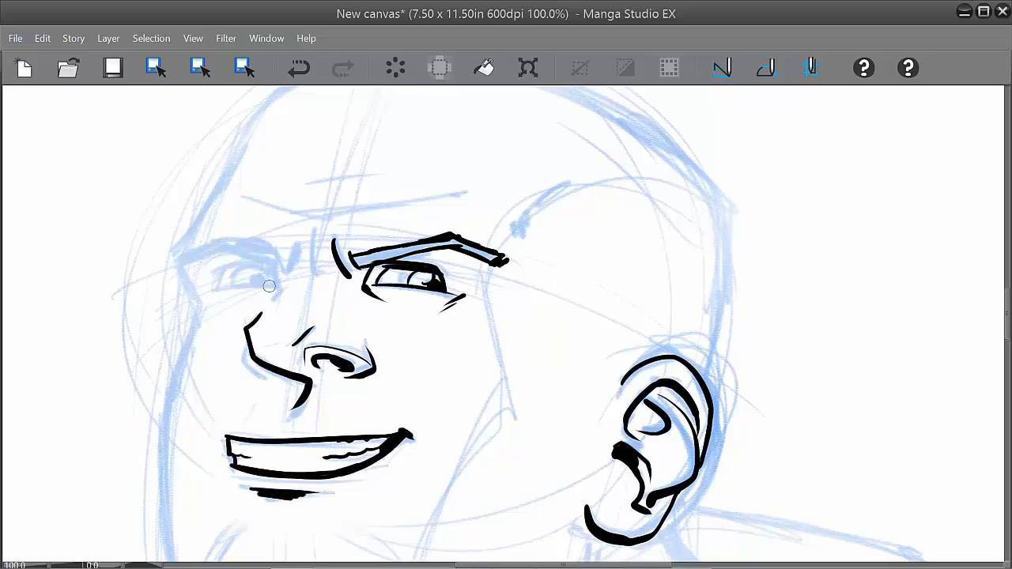
Step: Ink the far eye's lids, iris and dark pupil, with short strokes at both corners
mouse_move(274, 282)
mouse_down()
mouse_move(214, 292)
mouse_move(275, 282)
mouse_up()
key(ctrl+z)
key(ctrl+z)
mouse_move(211, 291)
mouse_down()
mouse_move(263, 283)
mouse_move(287, 292)
mouse_move(262, 265)
mouse_move(214, 289)
mouse_up()
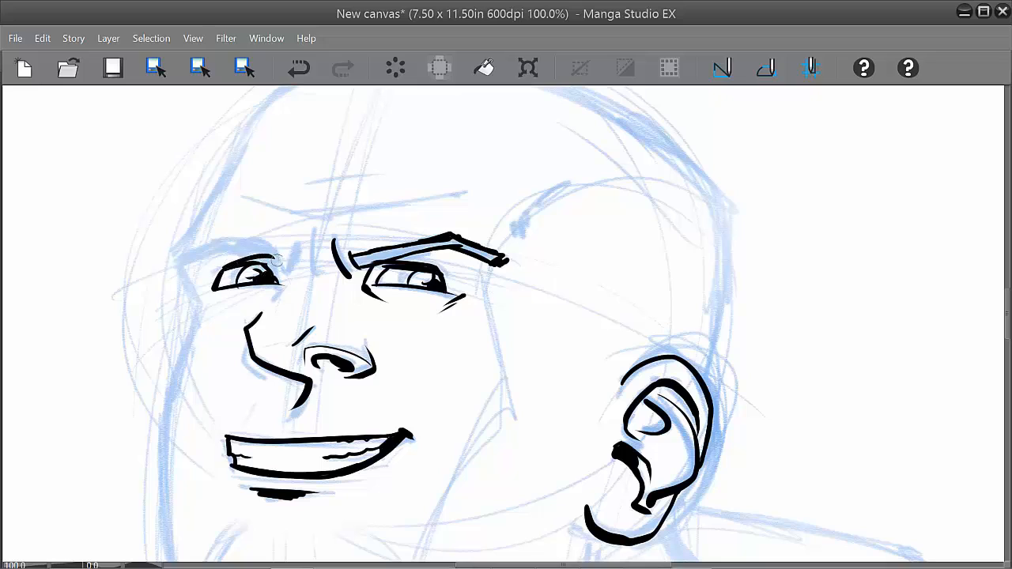
key(ctrl+z)
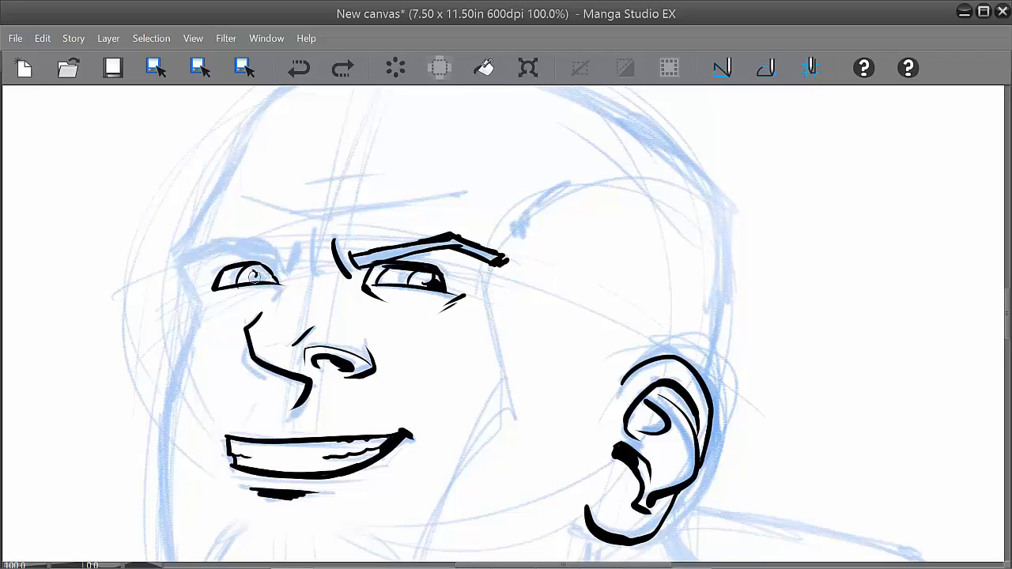
drag(255, 270, 252, 280)
mouse_move(222, 270)
mouse_down()
mouse_move(277, 262)
mouse_move(288, 287)
mouse_move(272, 298)
mouse_move(214, 296)
mouse_up()
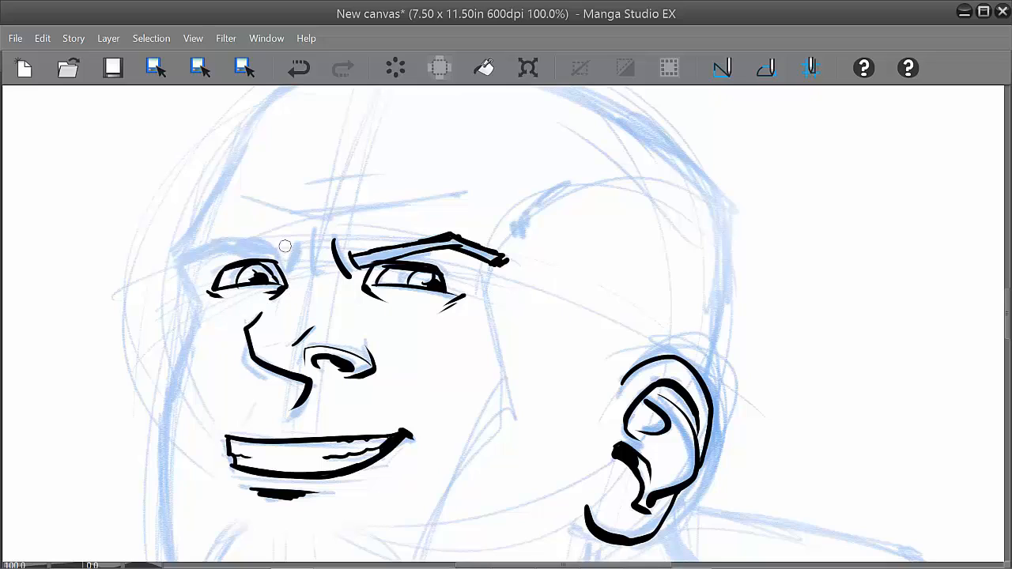
Step: Outline the far eyebrow with creases between the brows, and add two thin wrinkle lines across the forehead
mouse_move(285, 246)
mouse_down()
mouse_move(286, 267)
mouse_move(219, 254)
mouse_move(230, 252)
mouse_move(181, 265)
mouse_move(178, 253)
mouse_move(261, 242)
mouse_move(291, 265)
mouse_move(310, 264)
mouse_up()
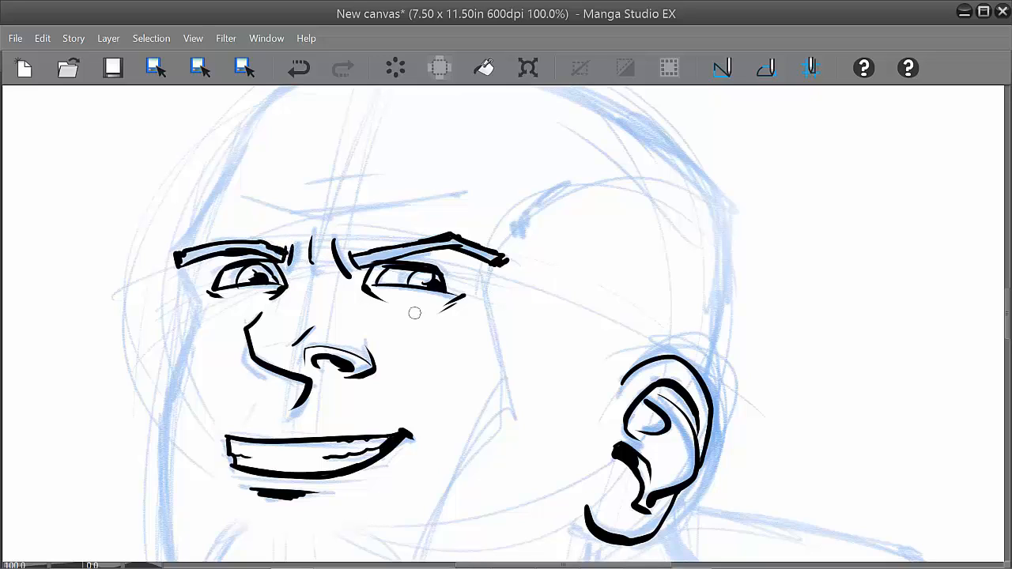
drag(235, 215, 436, 207)
drag(302, 198, 349, 196)
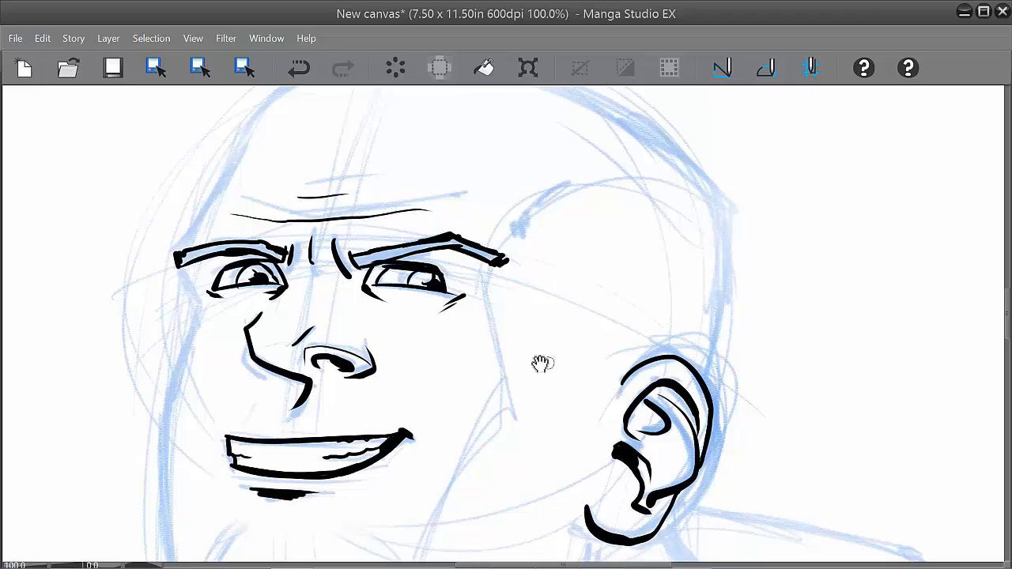
Step: Ink short dashes and a tapering curved stroke on the temple beyond the near eyebrow
drag(538, 362, 509, 387)
drag(487, 251, 489, 263)
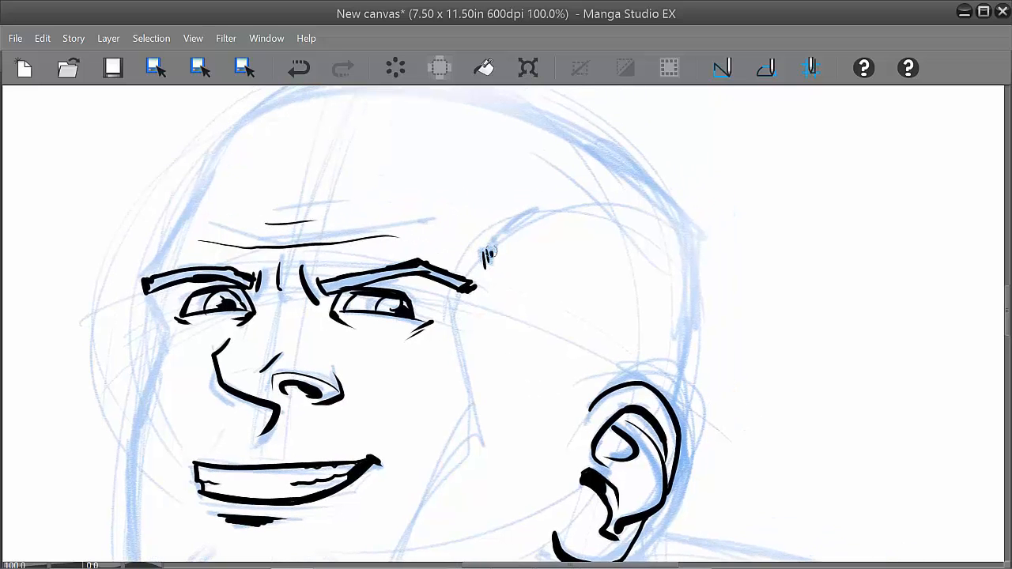
drag(506, 229, 493, 255)
Step: Ink the bald skull's outline from the far eyebrow over the crown and down to the top of the ear
scroll(297, 296, up, 3)
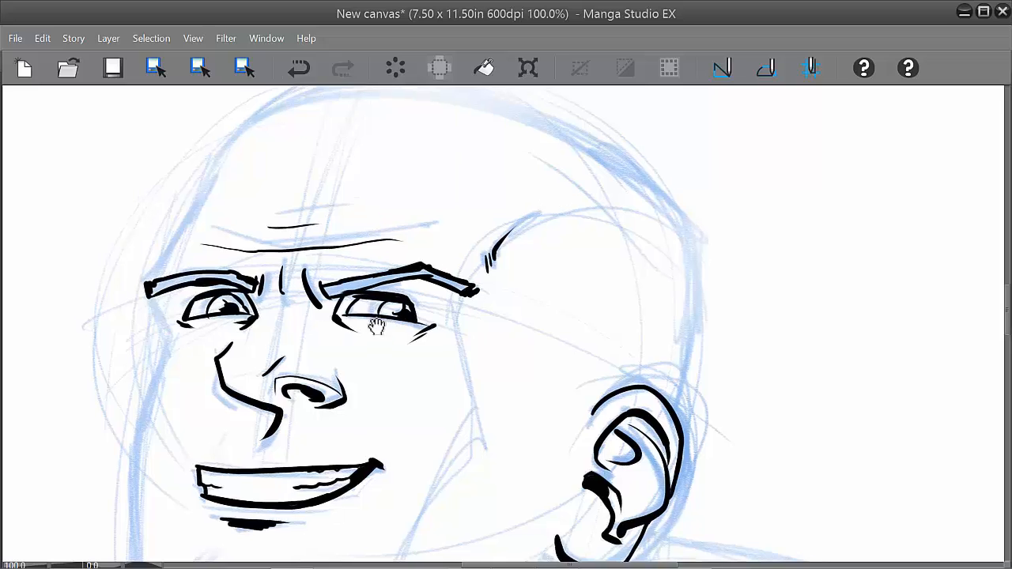
drag(147, 370, 173, 329)
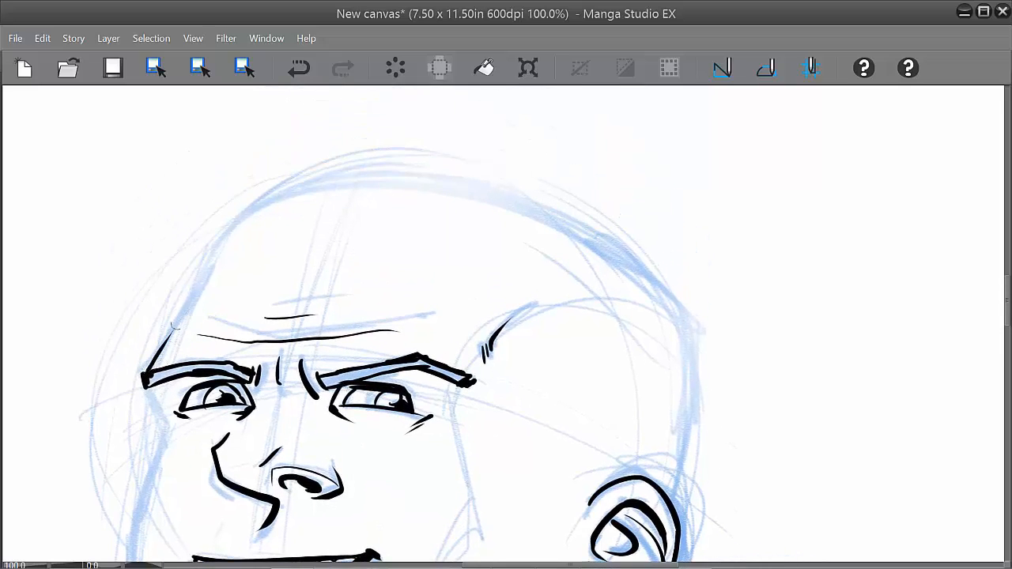
mouse_move(148, 368)
mouse_down()
mouse_move(237, 219)
mouse_move(388, 177)
mouse_move(558, 227)
mouse_up()
key(ctrl+z)
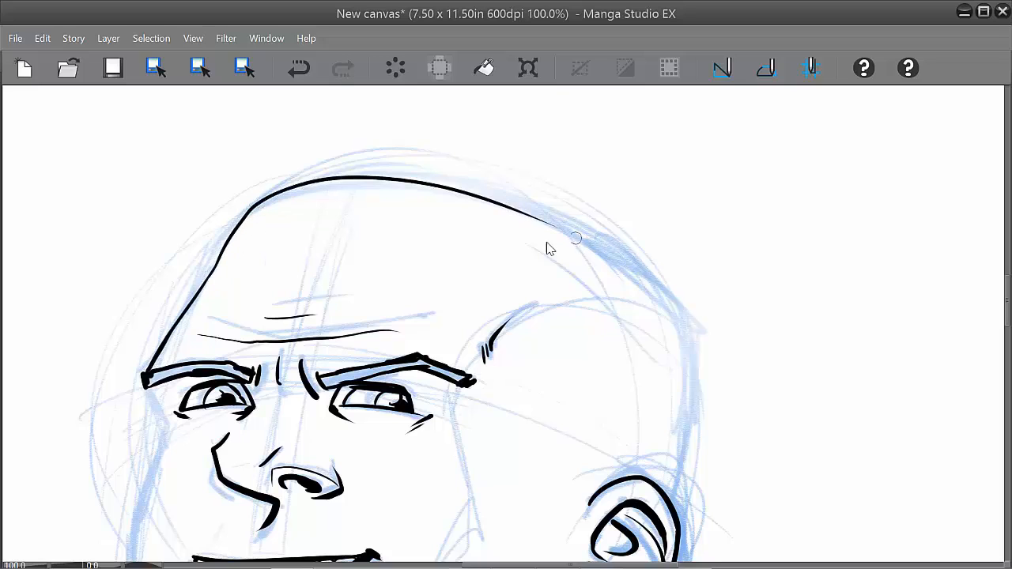
key(ctrl+z)
mouse_move(208, 278)
mouse_down()
mouse_move(235, 236)
mouse_move(492, 178)
mouse_move(685, 366)
mouse_move(563, 267)
mouse_up()
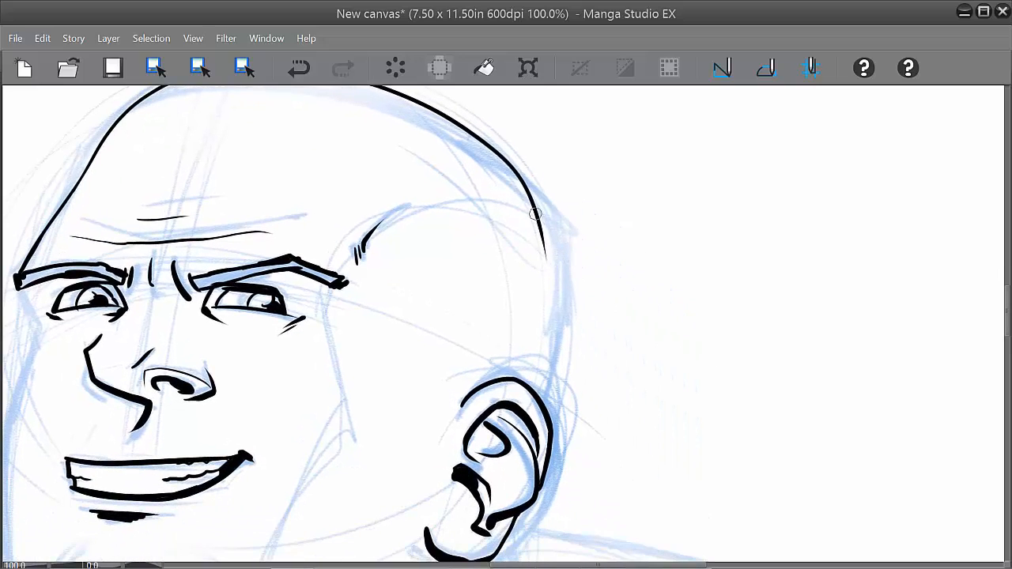
mouse_move(536, 213)
mouse_down()
mouse_move(549, 314)
mouse_move(539, 395)
mouse_up()
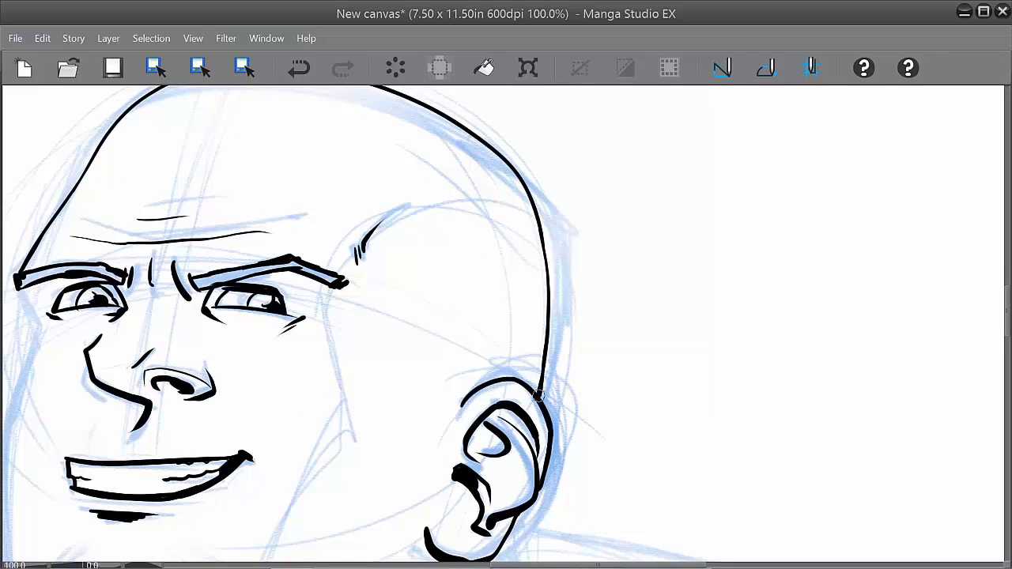
drag(547, 312, 538, 395)
Step: Ink the far face contour from the eyebrow past the eye socket and down the cheek towards the chin
drag(441, 445, 651, 320)
drag(254, 146, 270, 183)
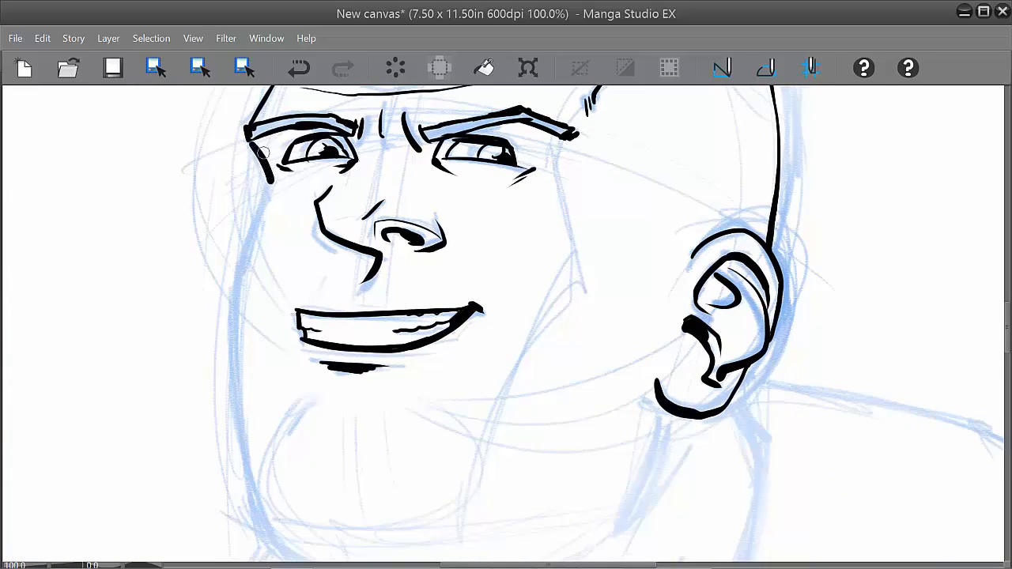
key(ctrl+z)
mouse_move(250, 138)
mouse_down()
mouse_move(270, 181)
mouse_move(264, 212)
mouse_up()
key(ctrl+z)
mouse_move(269, 174)
mouse_down()
mouse_move(239, 255)
mouse_move(226, 418)
mouse_move(263, 500)
mouse_up()
Step: Ink tapering fold lines under the chin and continue the far jaw contour into a thicker curve below them
drag(383, 377, 344, 210)
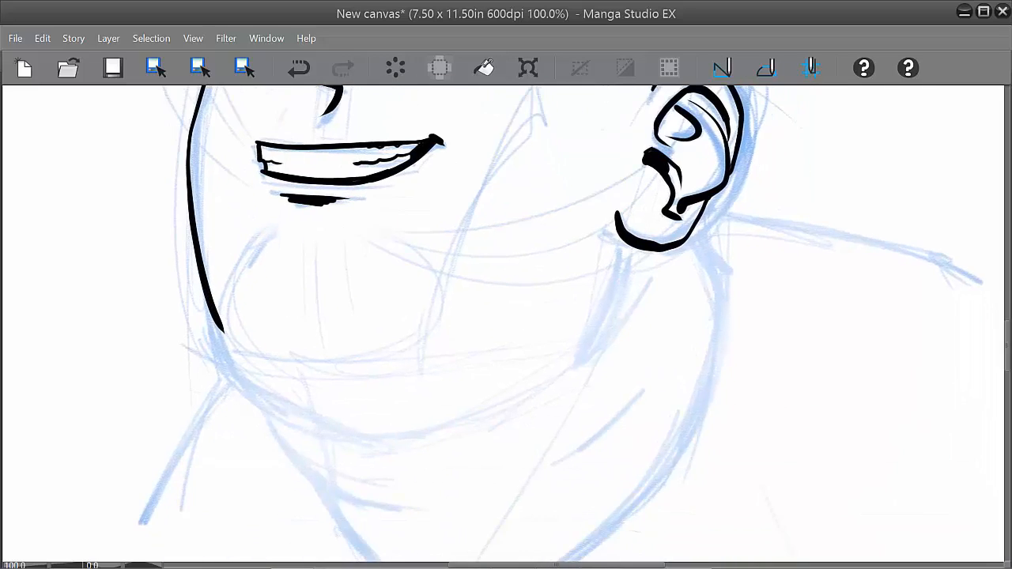
mouse_move(221, 328)
mouse_down()
mouse_move(284, 369)
mouse_move(336, 368)
mouse_up()
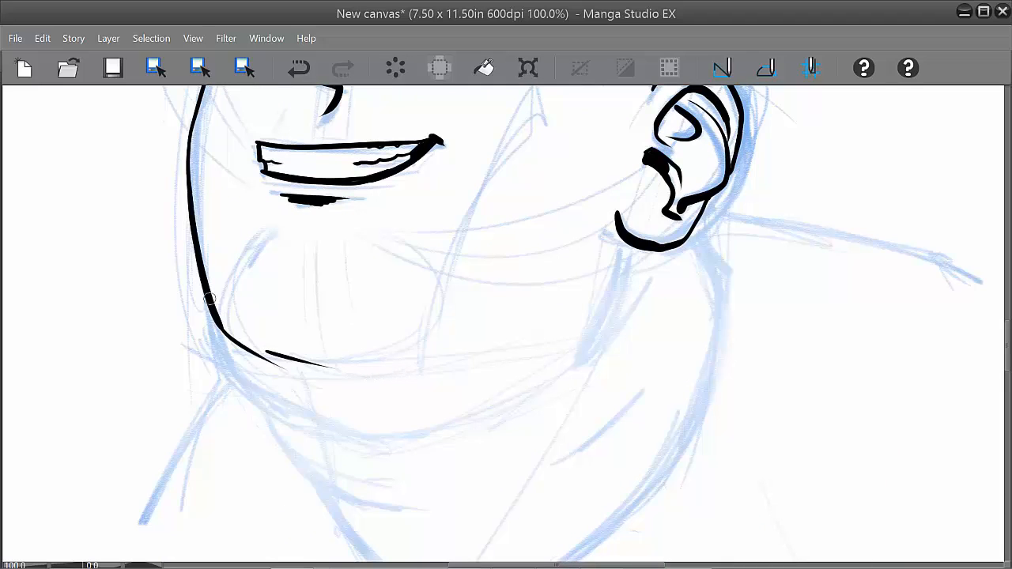
mouse_move(209, 299)
mouse_down()
mouse_move(261, 403)
mouse_move(356, 436)
mouse_up()
Step: Ink the throat contour with a thick tapering fold, and sweep the neckline curve up to the near side
drag(423, 375, 361, 296)
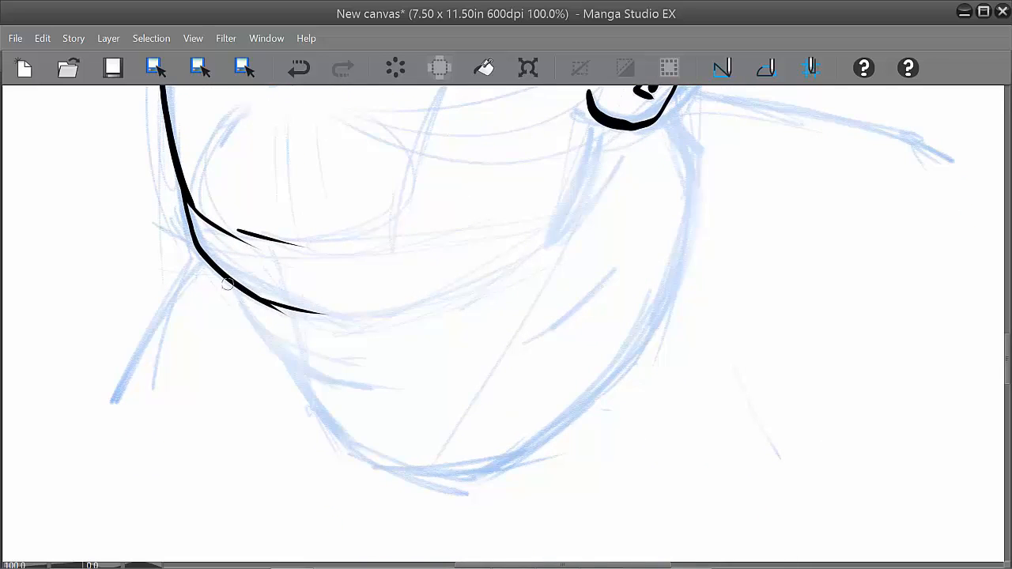
mouse_move(227, 283)
mouse_down()
mouse_move(253, 319)
mouse_move(403, 396)
mouse_up()
key(ctrl+z)
mouse_move(218, 271)
mouse_down()
mouse_move(304, 362)
mouse_move(391, 398)
mouse_up()
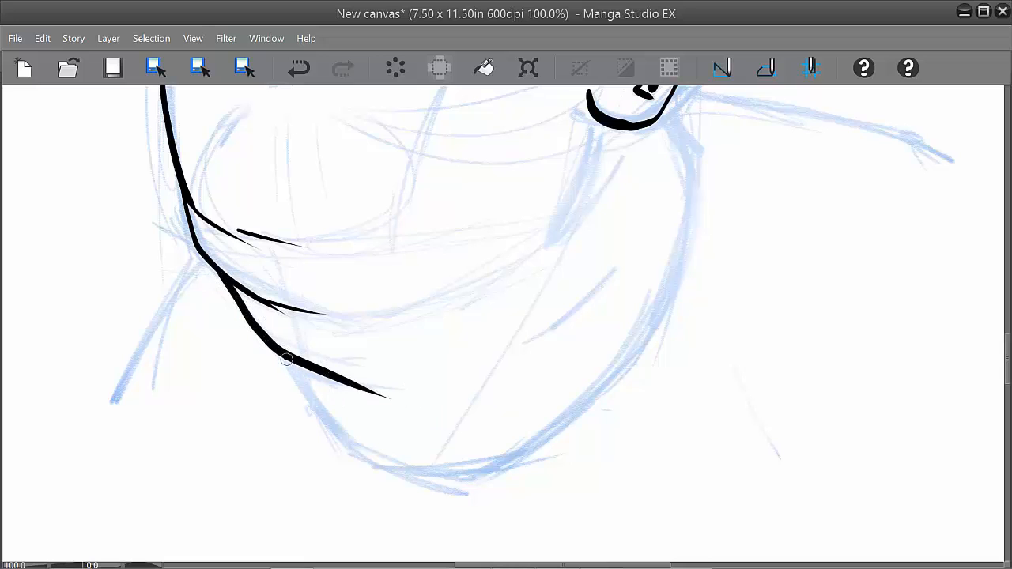
mouse_move(286, 359)
mouse_down()
mouse_move(418, 467)
mouse_move(609, 386)
mouse_up()
drag(681, 307, 567, 386)
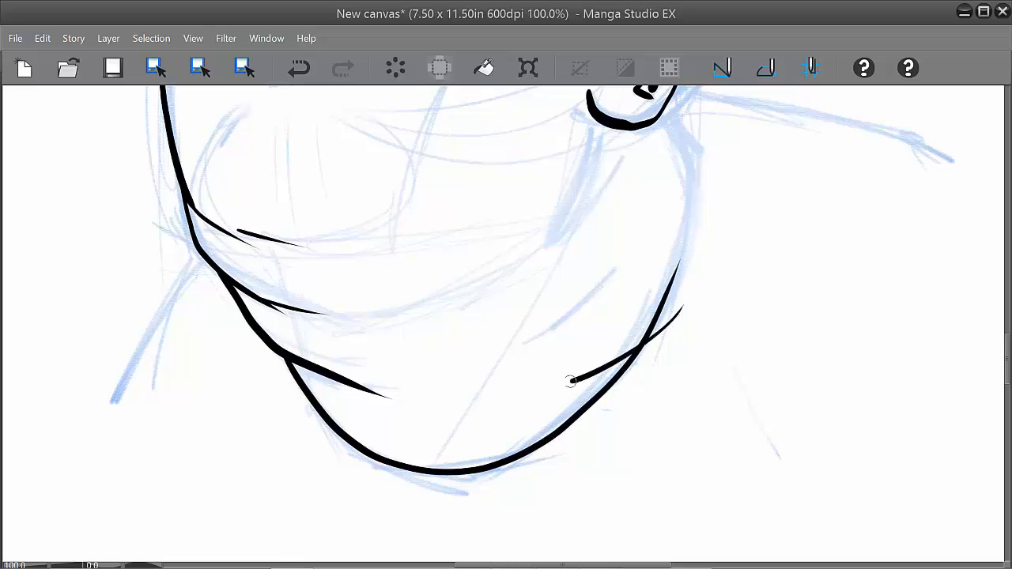
key(ctrl+z)
Step: Ink the near jawline curving down from the earlobe, with short tapering strokes at its lower end
mouse_move(723, 285)
mouse_down()
mouse_move(564, 393)
mouse_move(499, 401)
mouse_up()
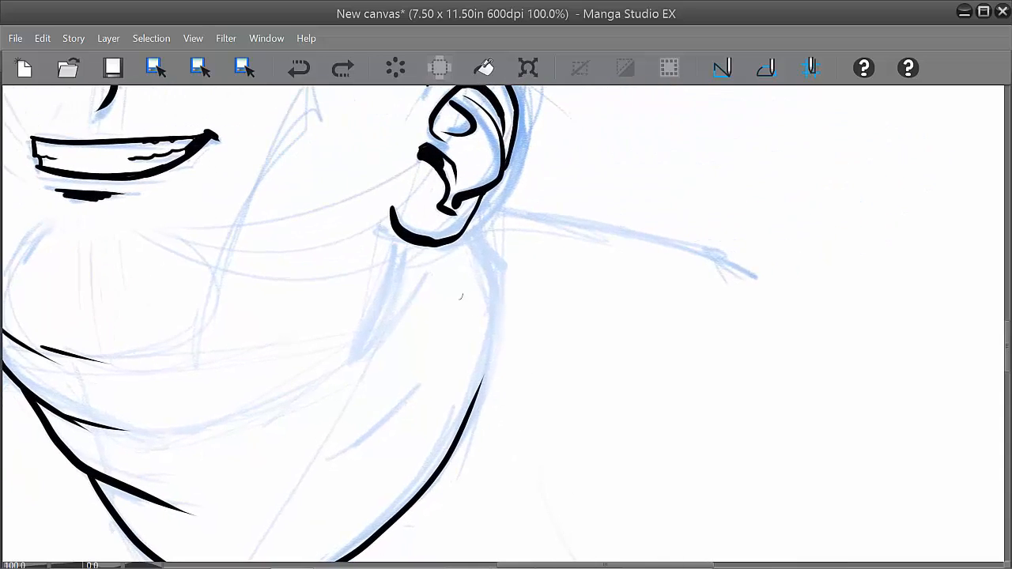
mouse_move(397, 234)
mouse_down()
mouse_move(399, 262)
mouse_move(374, 324)
mouse_up()
key(ctrl+z)
drag(404, 237, 362, 343)
drag(382, 296, 349, 348)
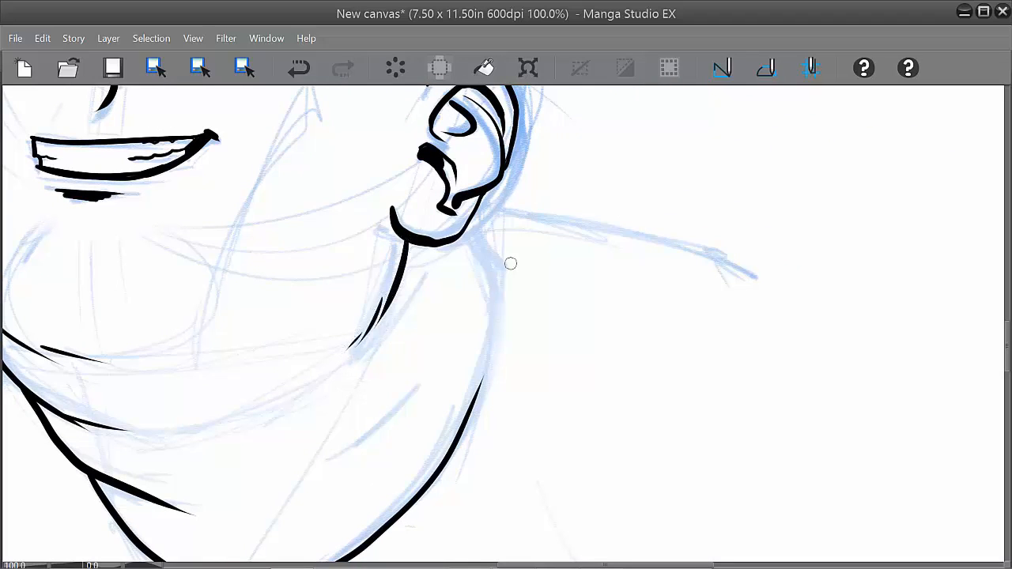
Step: Ink the back of the neck as a smooth curve from behind the earlobe into the neckline
mouse_move(471, 219)
mouse_down()
mouse_move(489, 258)
mouse_move(452, 433)
mouse_up()
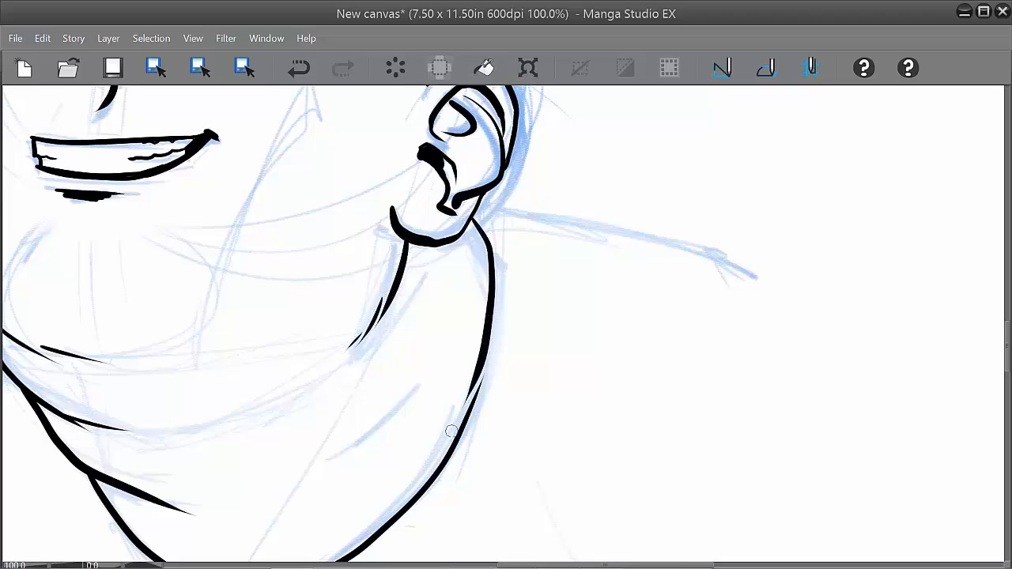
key(ctrl+z)
mouse_move(473, 220)
mouse_down()
mouse_move(490, 338)
mouse_move(476, 411)
mouse_up()
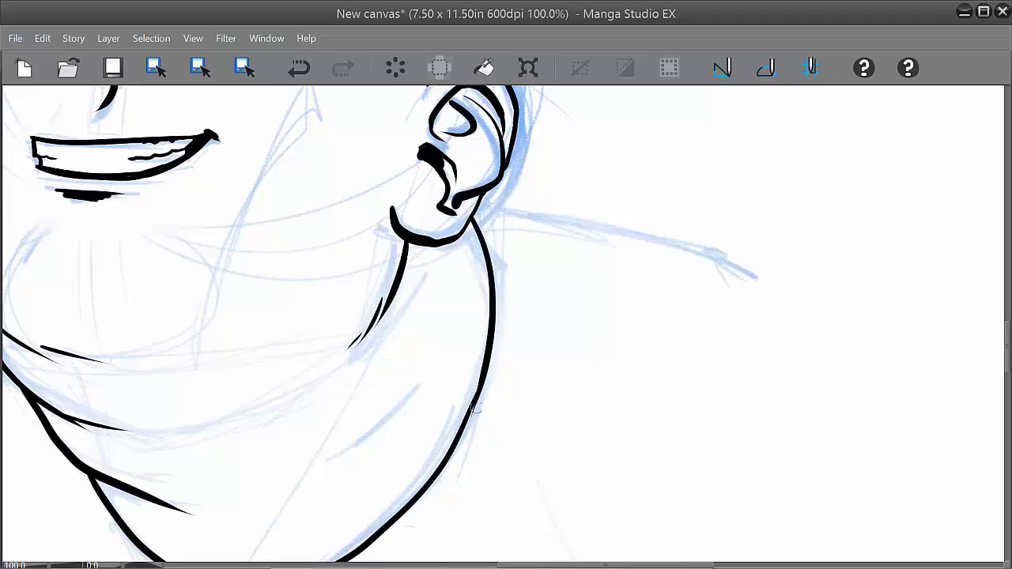
Step: Ink both shoulder slopes outward from the head and a tapering curved crease down the near side of the neck
drag(482, 202, 779, 277)
key(ctrl+z)
drag(479, 202, 777, 287)
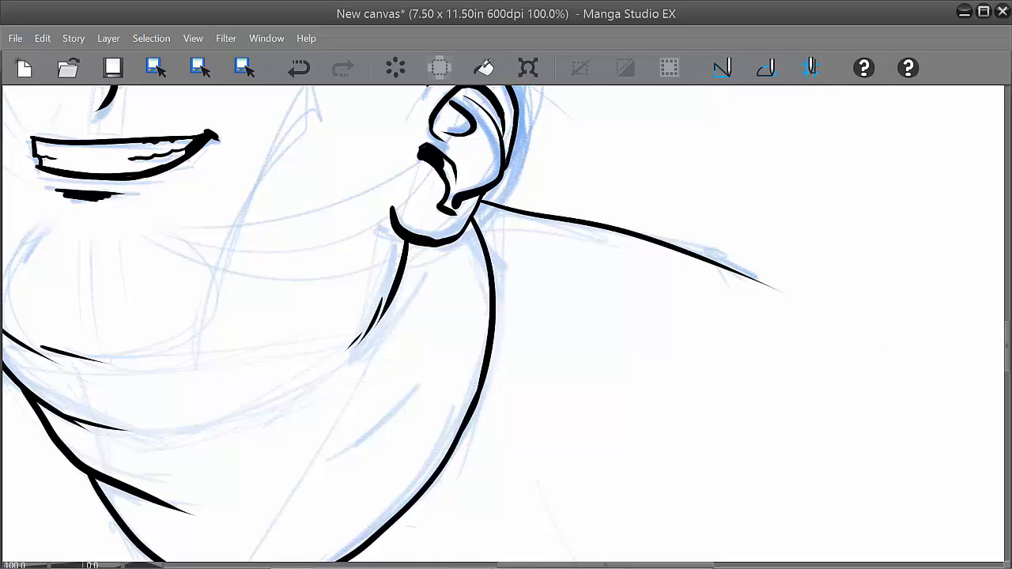
mouse_move(434, 361)
mouse_down()
mouse_move(738, 318)
mouse_move(843, 290)
mouse_up()
drag(411, 297, 324, 461)
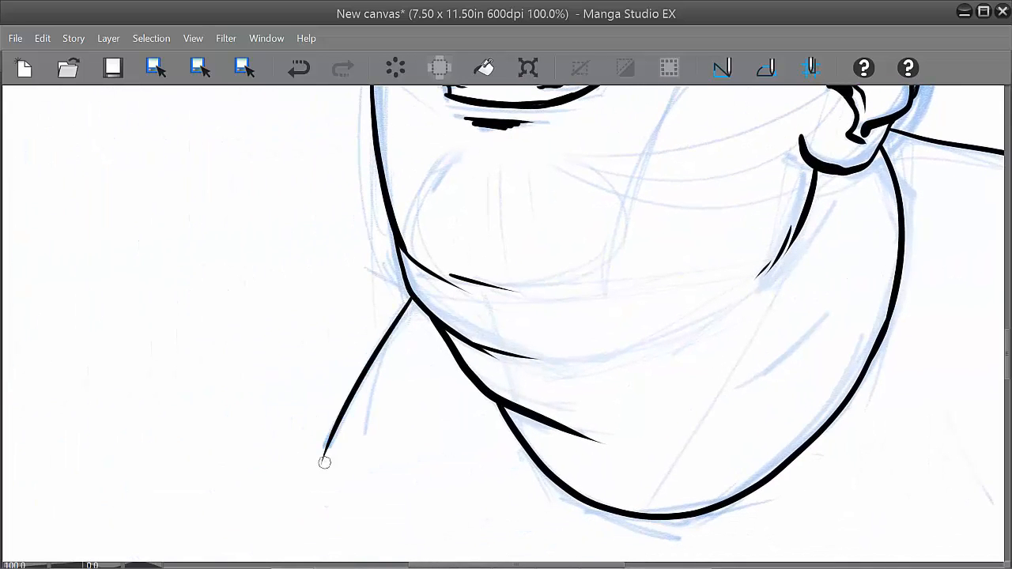
drag(728, 368, 590, 400)
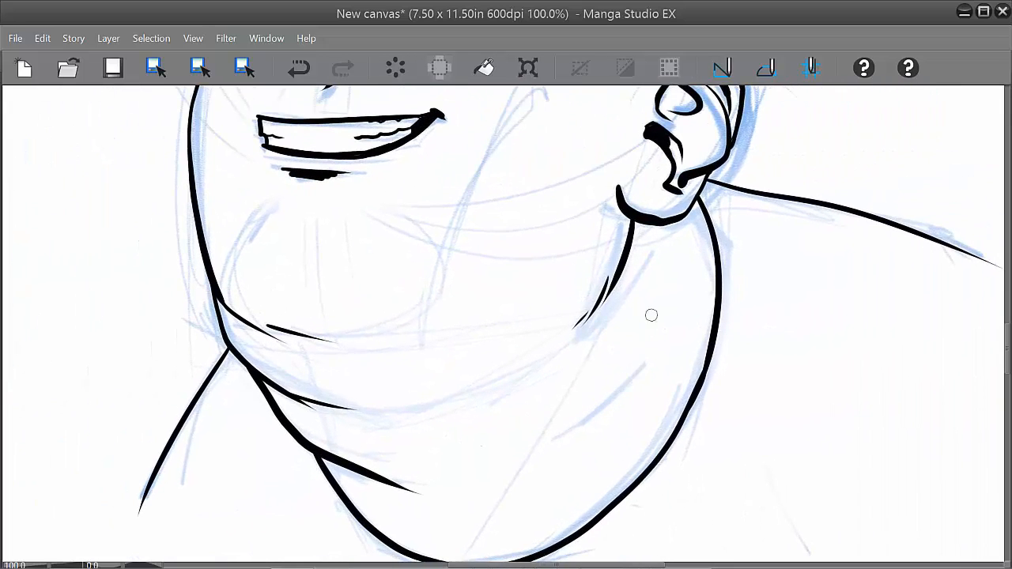
mouse_move(651, 316)
mouse_down()
mouse_move(587, 410)
mouse_move(535, 458)
mouse_move(495, 475)
mouse_up()
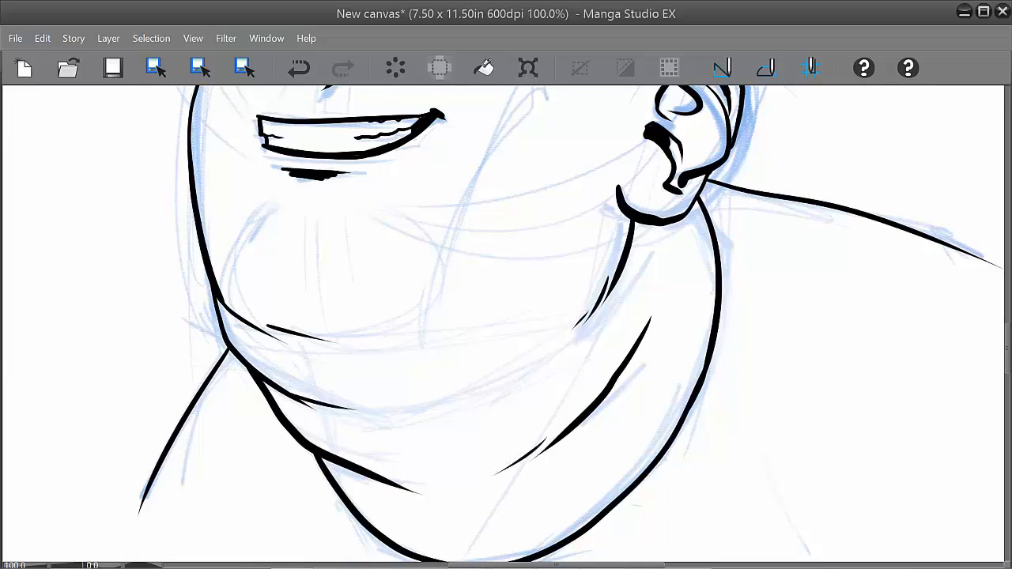
drag(582, 364, 449, 502)
mouse_move(567, 389)
mouse_down()
mouse_move(610, 406)
mouse_move(619, 399)
mouse_up()
mouse_move(200, 314)
mouse_down()
mouse_move(169, 338)
mouse_move(131, 432)
mouse_up()
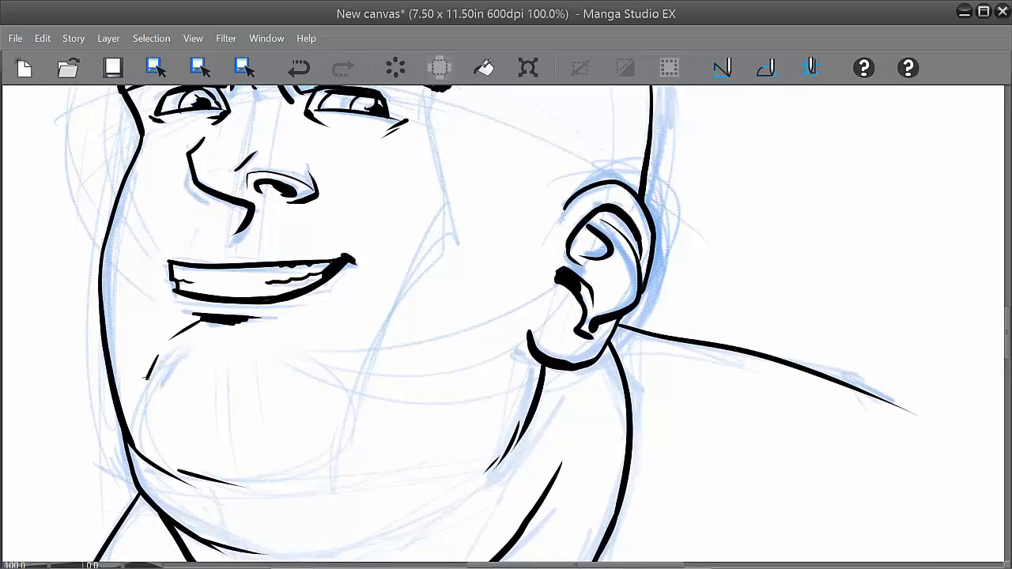
drag(156, 370, 132, 436)
drag(549, 406, 552, 391)
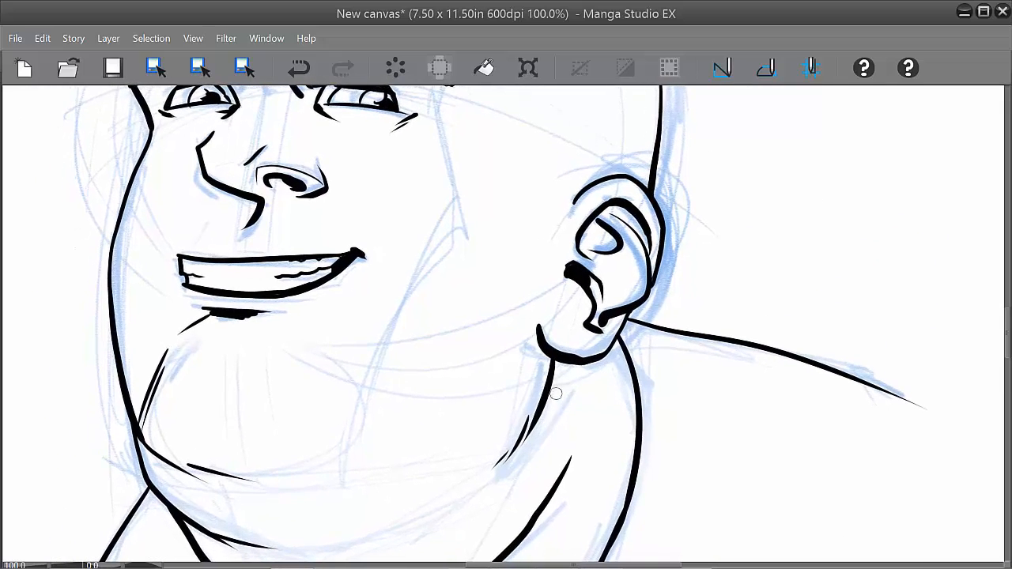
key(ctrl+z)
key(ctrl+z)
key(ctrl+z)
Step: Ink the chin's far edge with a thin curved stroke running down to the fold line at the jaw
drag(168, 361, 148, 427)
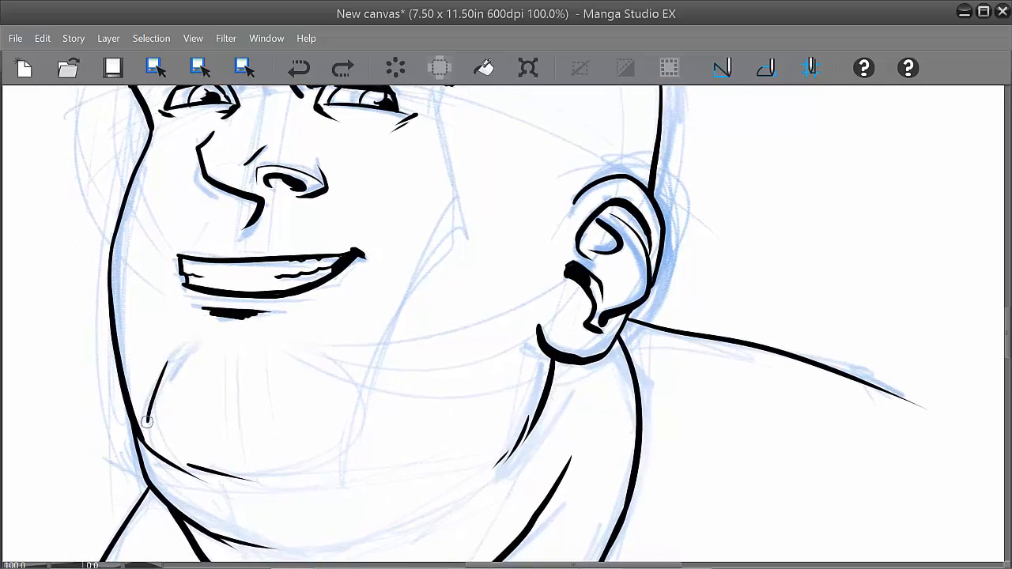
key(ctrl+z)
drag(157, 385, 146, 427)
mouse_move(528, 411)
mouse_down()
mouse_move(464, 438)
mouse_move(464, 458)
mouse_up()
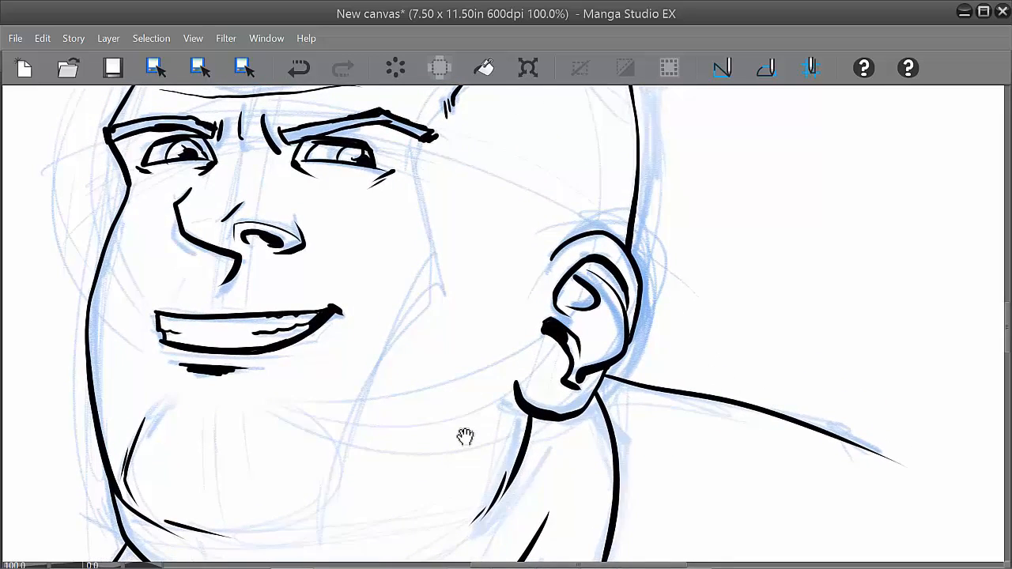
Step: Hide the blue-tinted pencil sketch layer, Layer 1 Copy, leaving the inks of the third head showing
scroll(467, 443, down, 2)
drag(641, 432, 572, 361)
key(Tab)
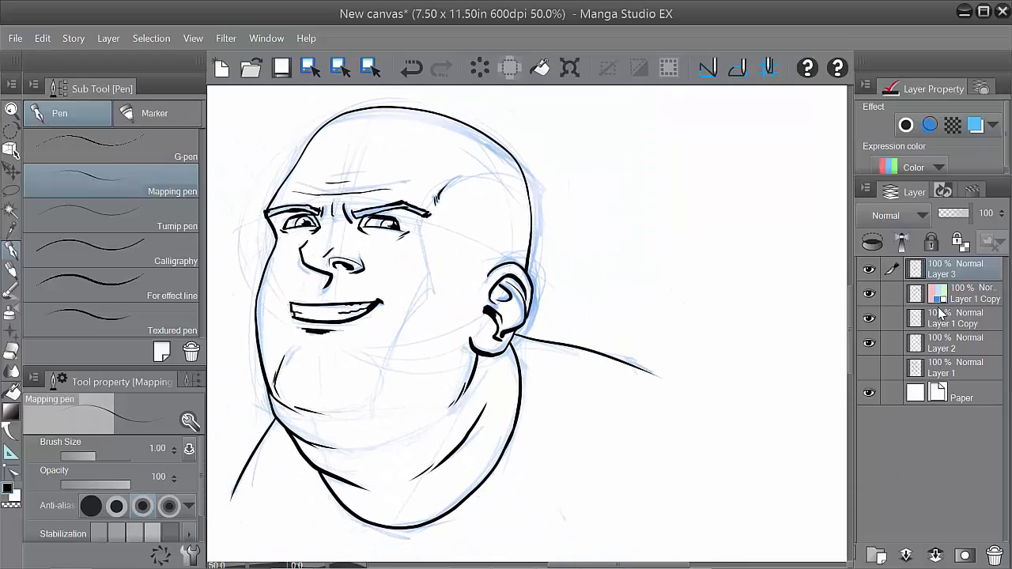
click(869, 293)
key(Tab)
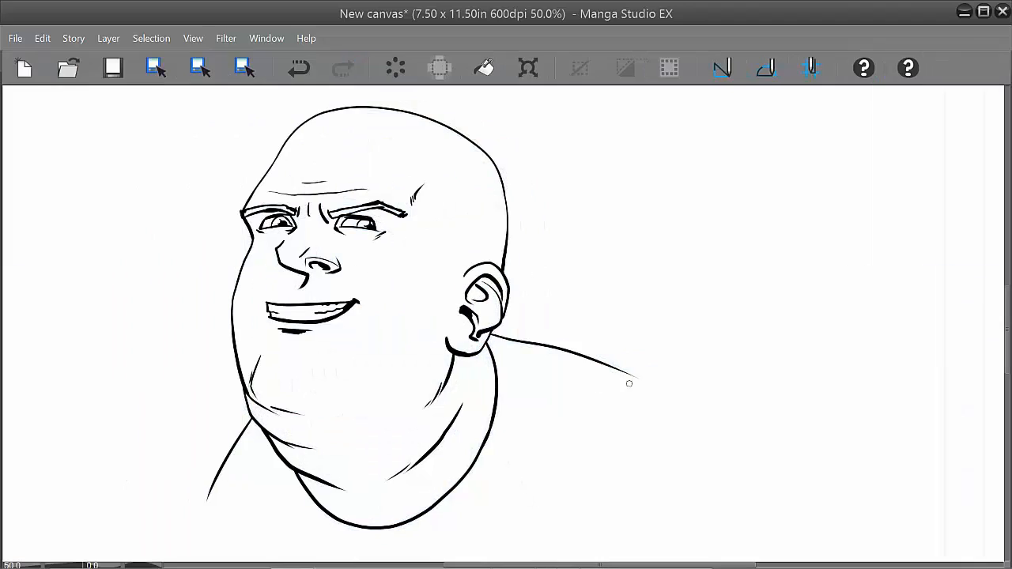
Step: Close the shirt shape with one rounded lower edge sweeping from the far shoulder's end to the near shoulder's end
drag(628, 380, 642, 324)
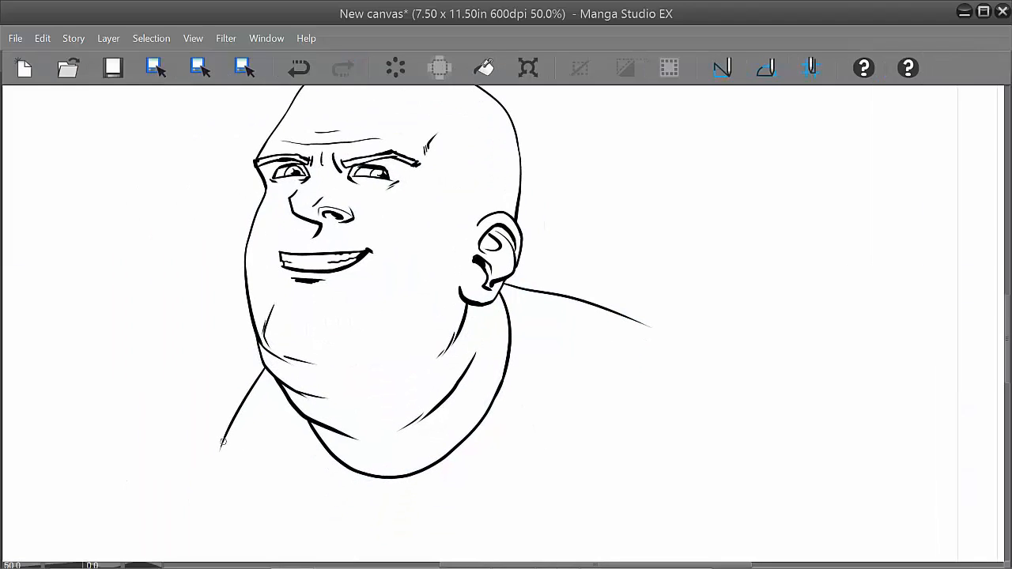
mouse_move(223, 443)
mouse_down()
mouse_move(247, 465)
mouse_move(365, 503)
mouse_move(621, 367)
mouse_move(641, 324)
mouse_up()
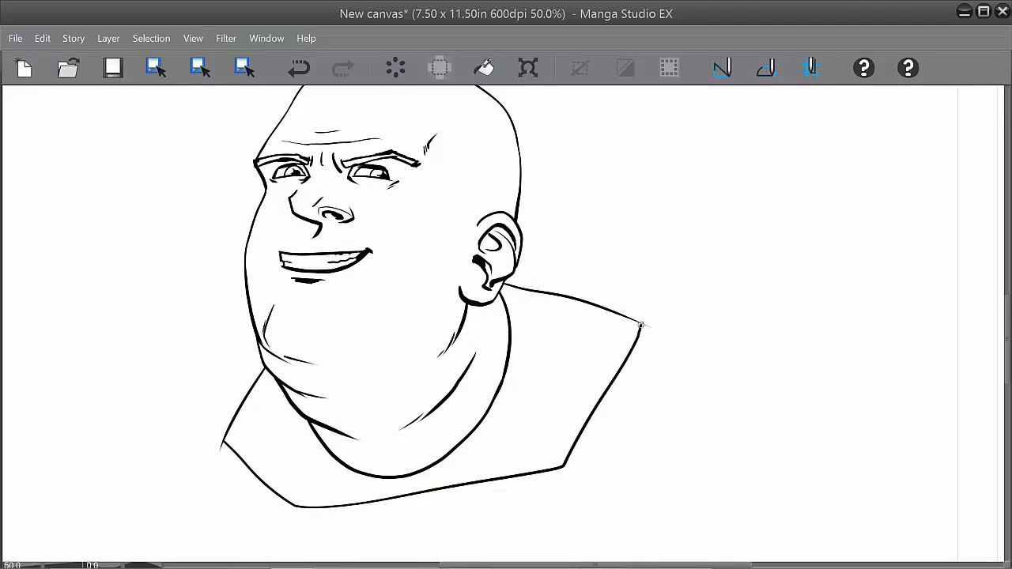
key(ctrl+z)
mouse_move(223, 441)
mouse_down()
mouse_move(245, 468)
mouse_move(485, 511)
mouse_move(640, 369)
mouse_move(642, 322)
mouse_up()
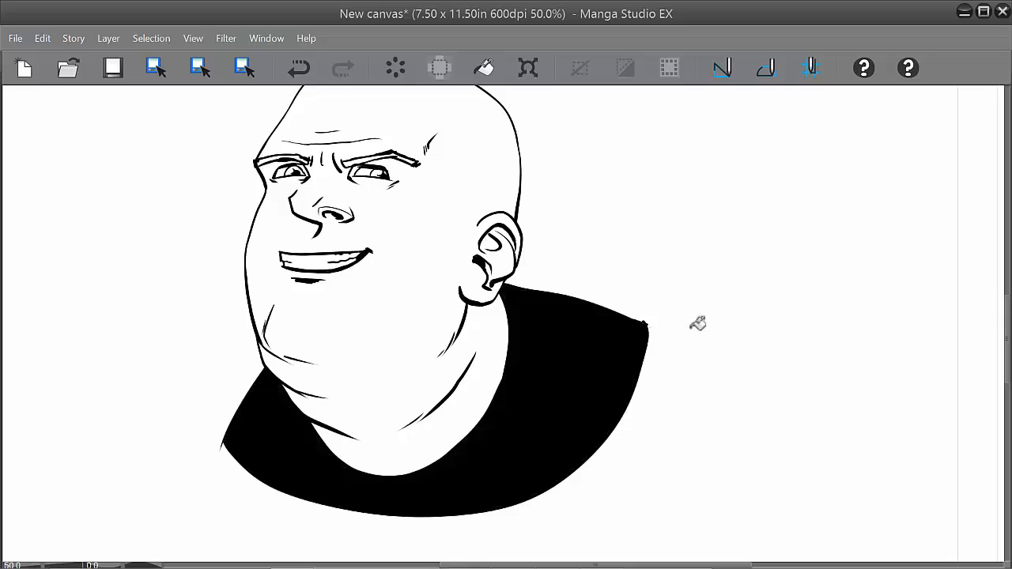
Step: Fill the enclosed shirt area and both outlined eyebrows with solid black
click(632, 379)
drag(346, 163, 411, 158)
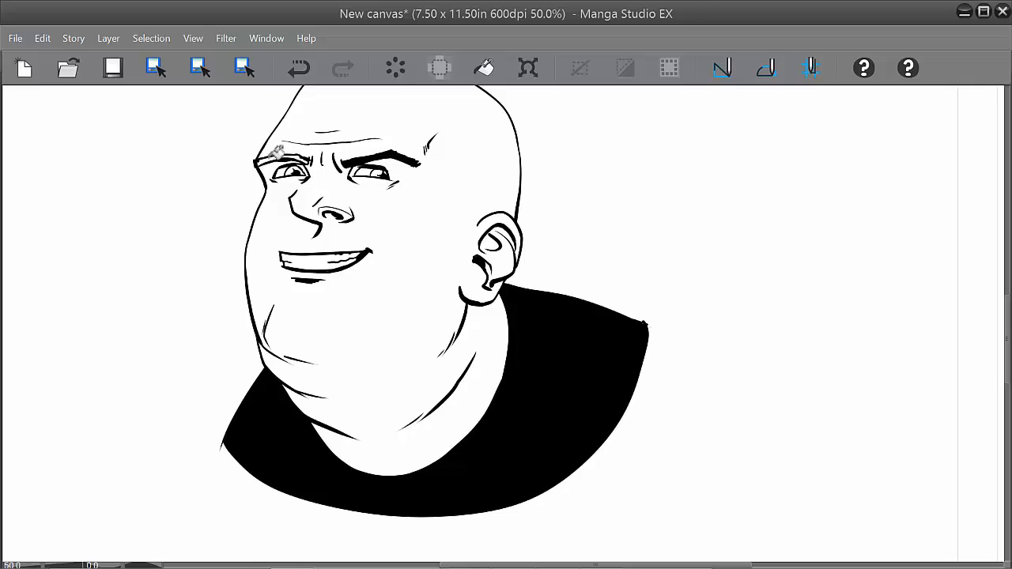
drag(255, 164, 311, 159)
Step: Examine the finished third head as a whole, from the bald crown down to the black shirt
drag(762, 345, 780, 383)
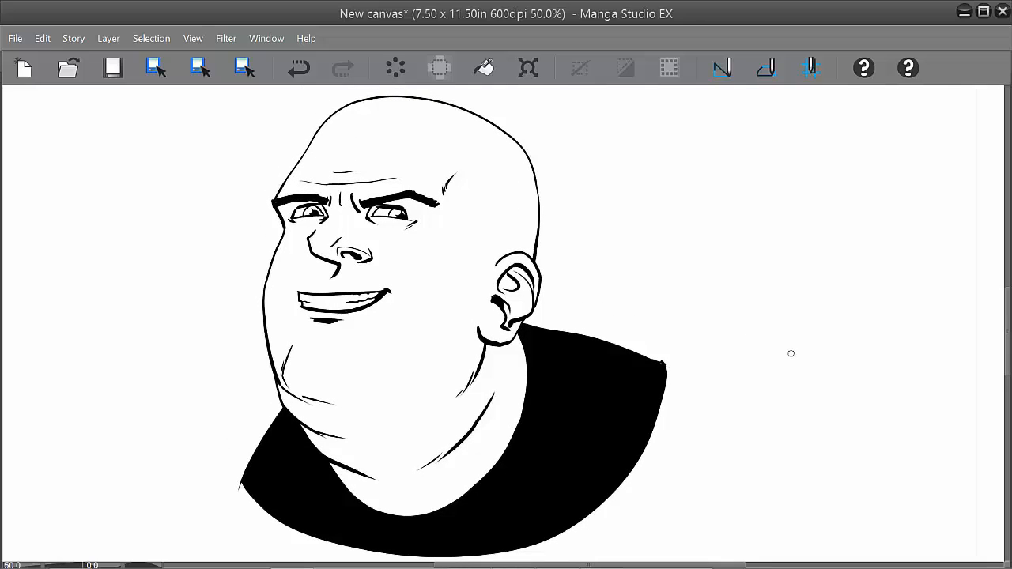
mouse_move(789, 366)
mouse_down()
mouse_move(839, 373)
mouse_move(862, 359)
mouse_up()
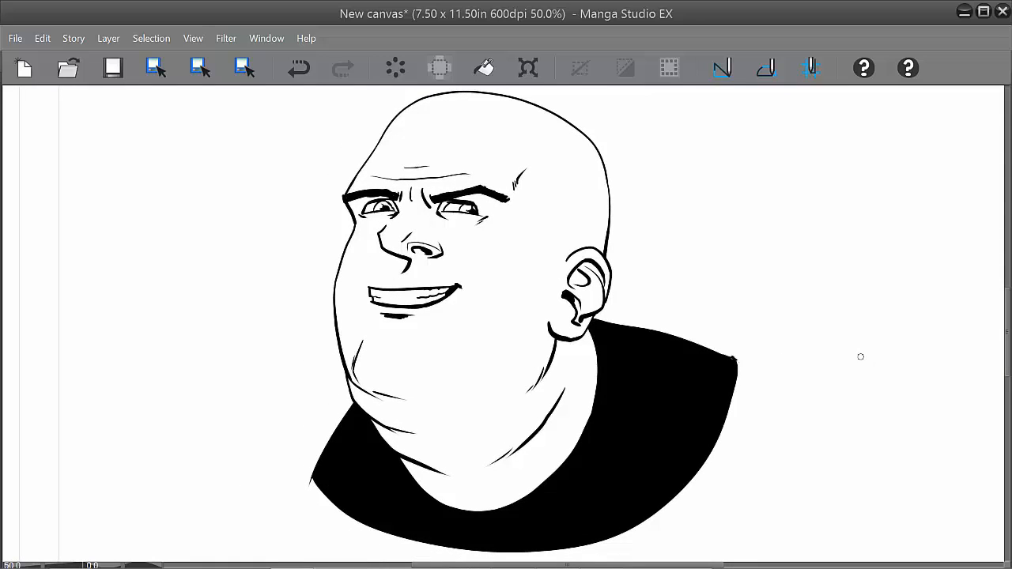
key(ctrl+minus)
mouse_move(821, 320)
mouse_down()
mouse_move(618, 334)
mouse_move(552, 325)
mouse_move(551, 274)
mouse_up()
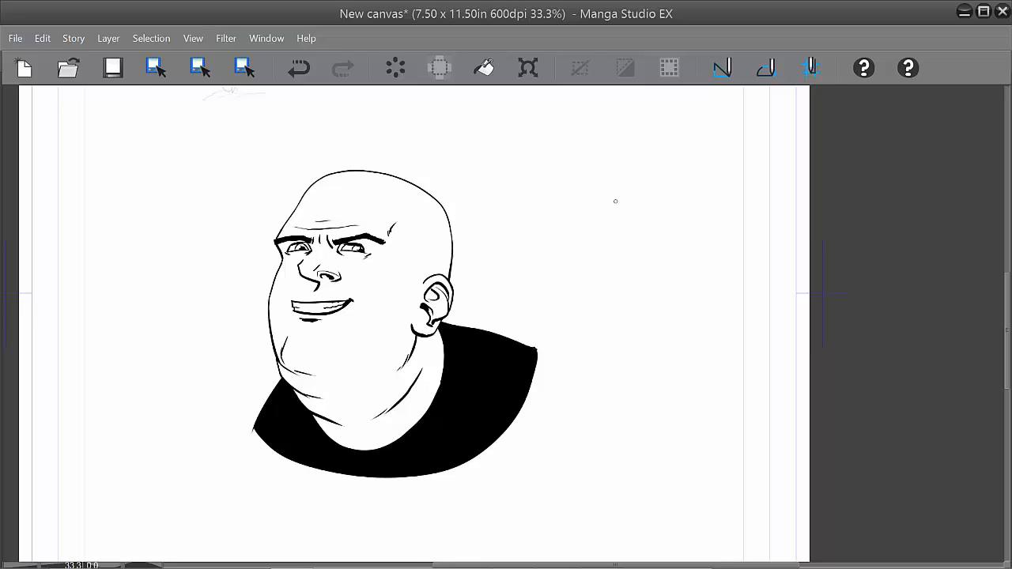
mouse_move(600, 230)
mouse_down()
mouse_move(580, 292)
mouse_move(585, 467)
mouse_up()
drag(631, 278, 623, 381)
mouse_move(628, 429)
mouse_down()
mouse_move(623, 197)
mouse_move(716, 123)
mouse_up()
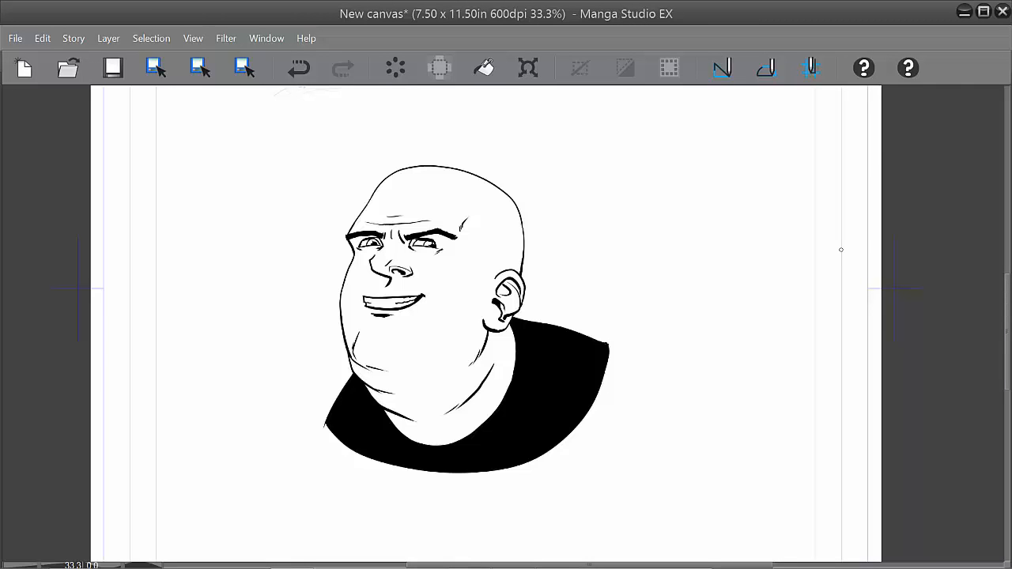
drag(633, 350, 613, 328)
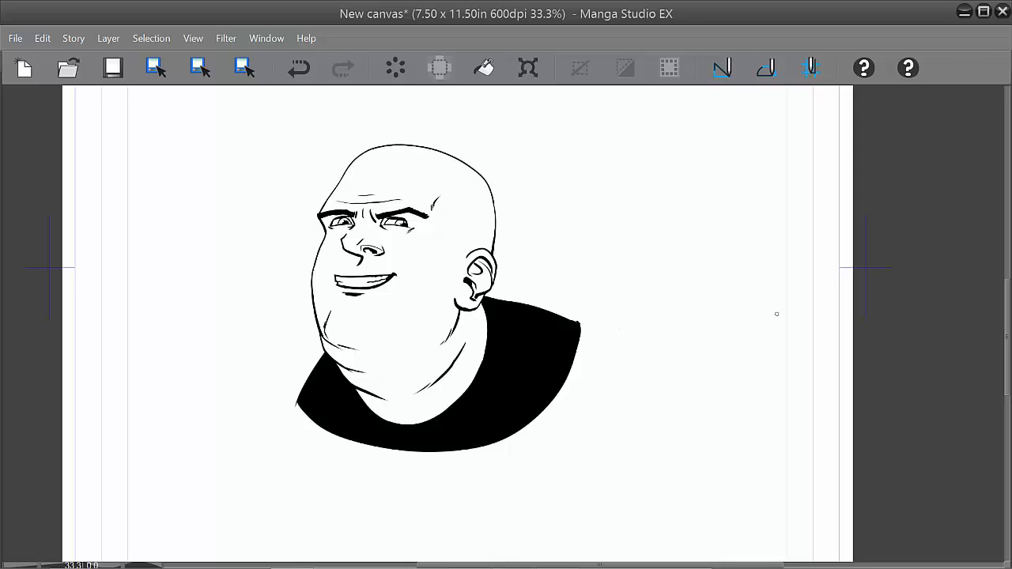